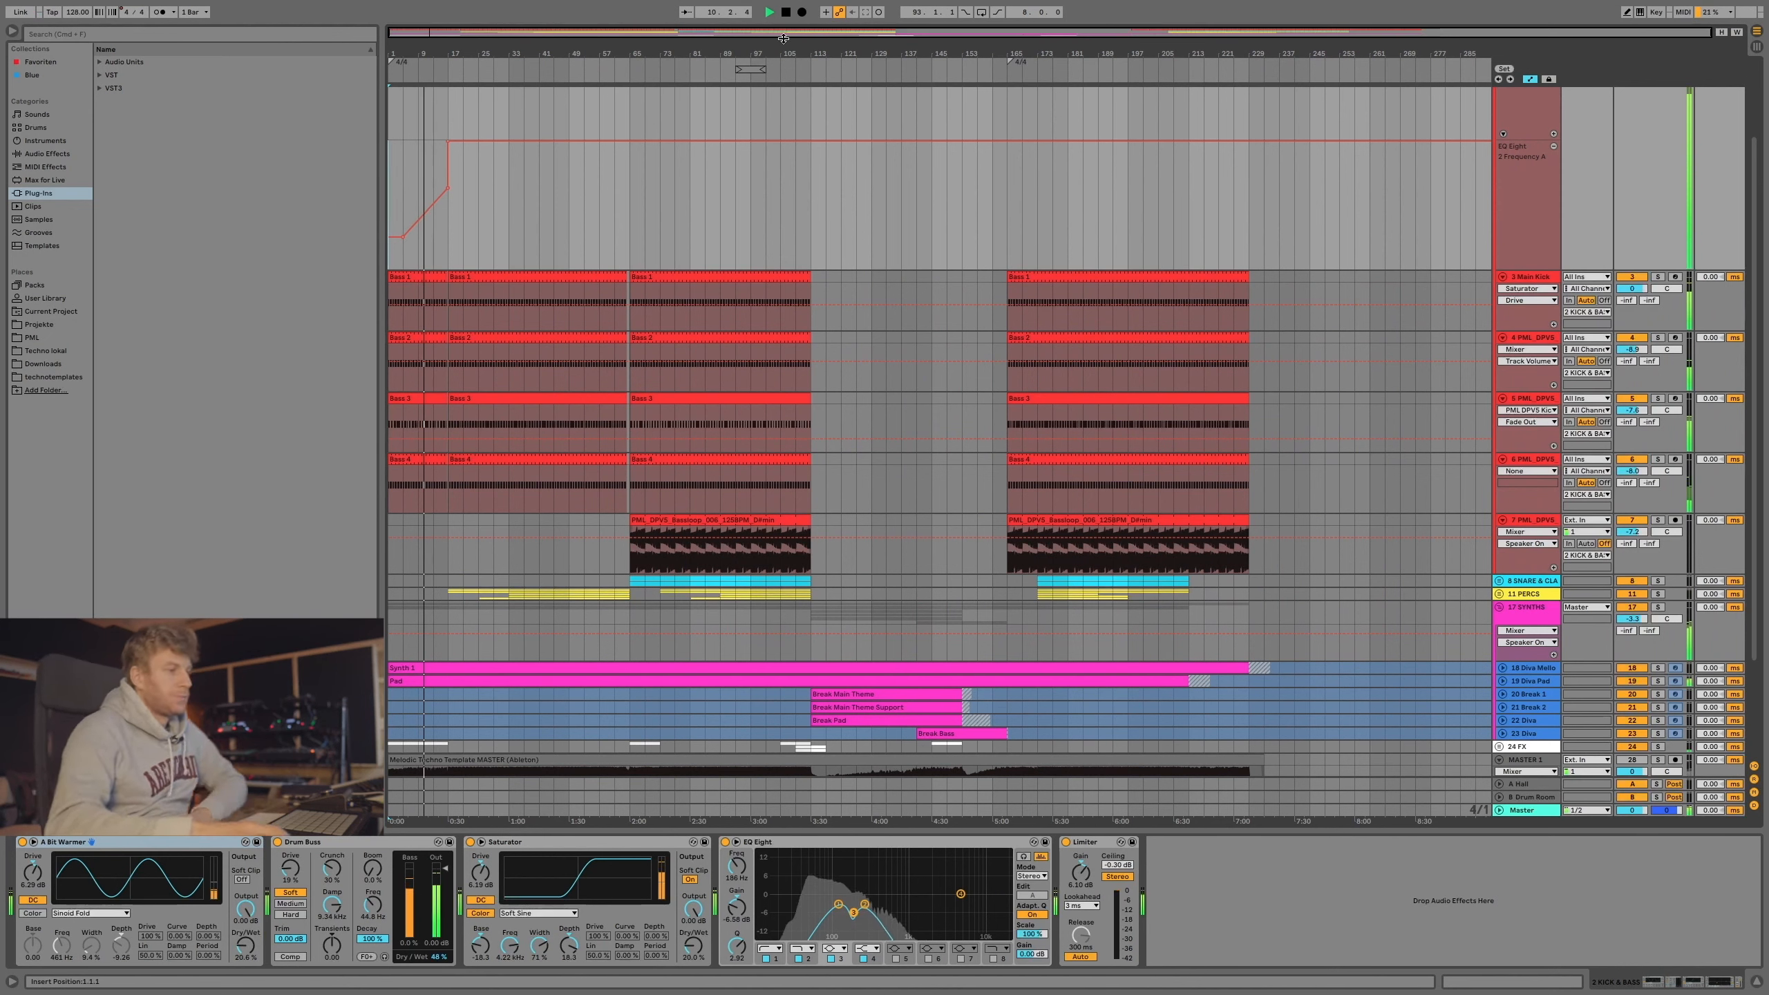
# Select the synth tracks 18 to 23, from the Synth 1 track through the Break Bass track, and unfold them together.
pyautogui.moveTo(773, 4)
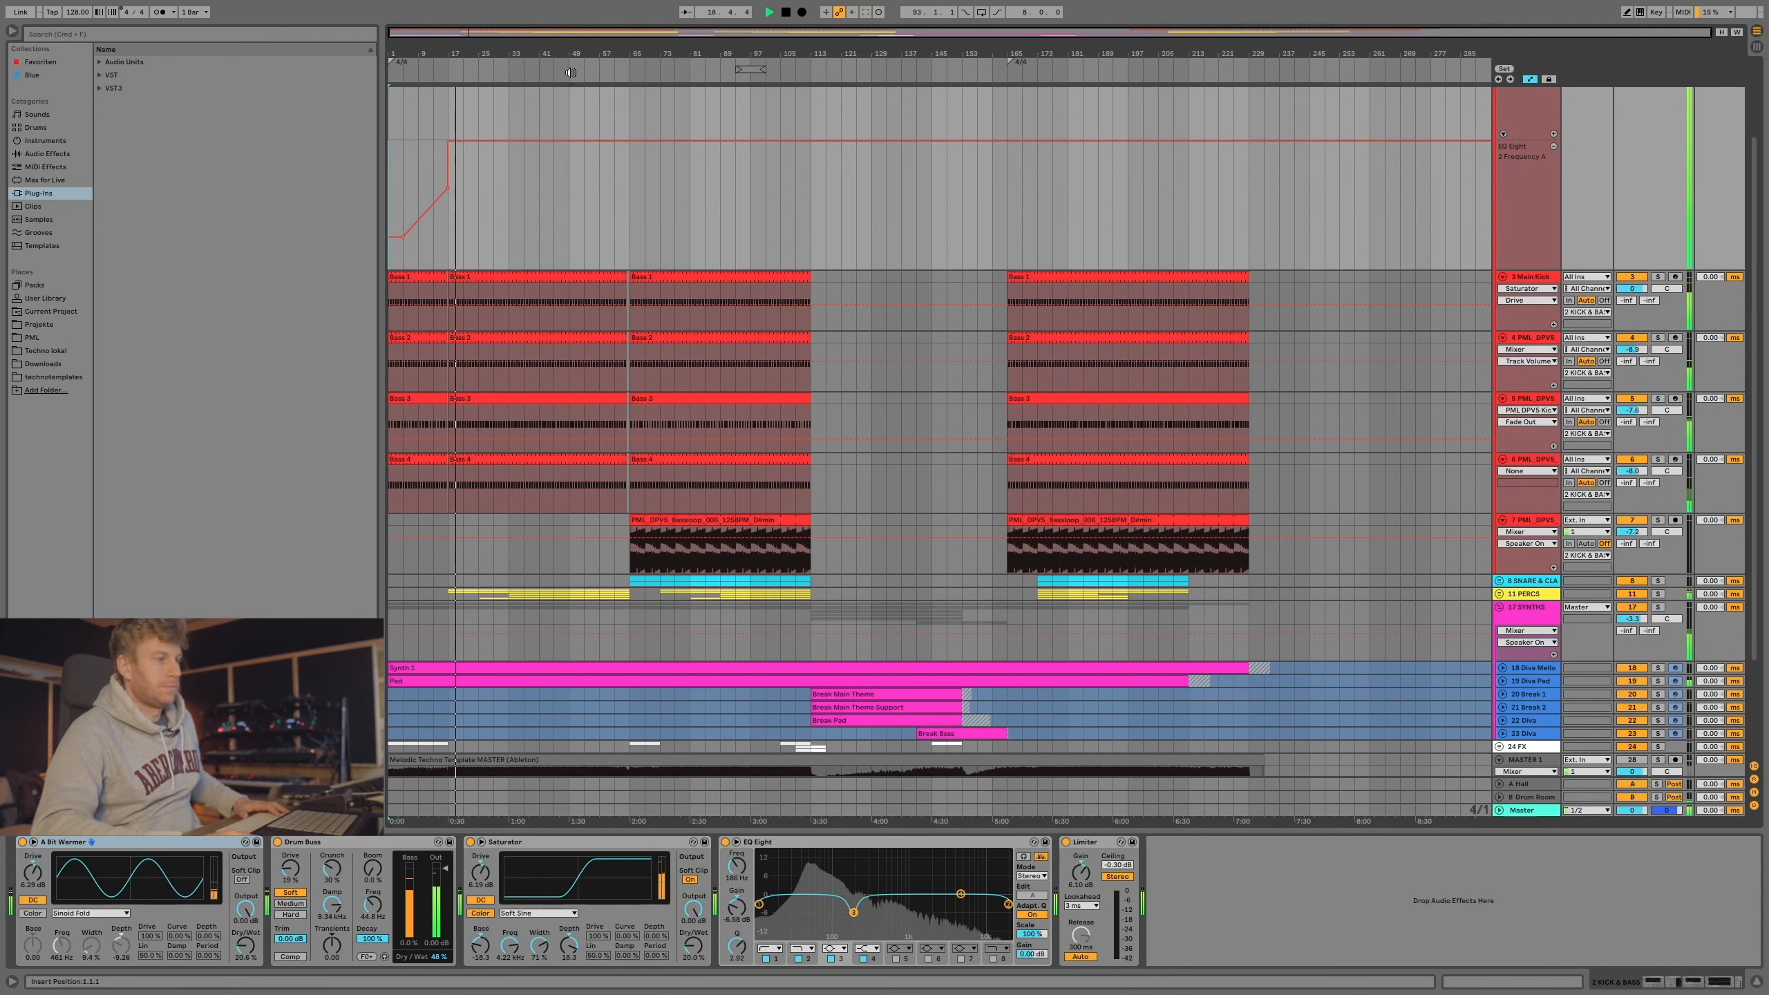
pyautogui.scroll(-4, 586, 186)
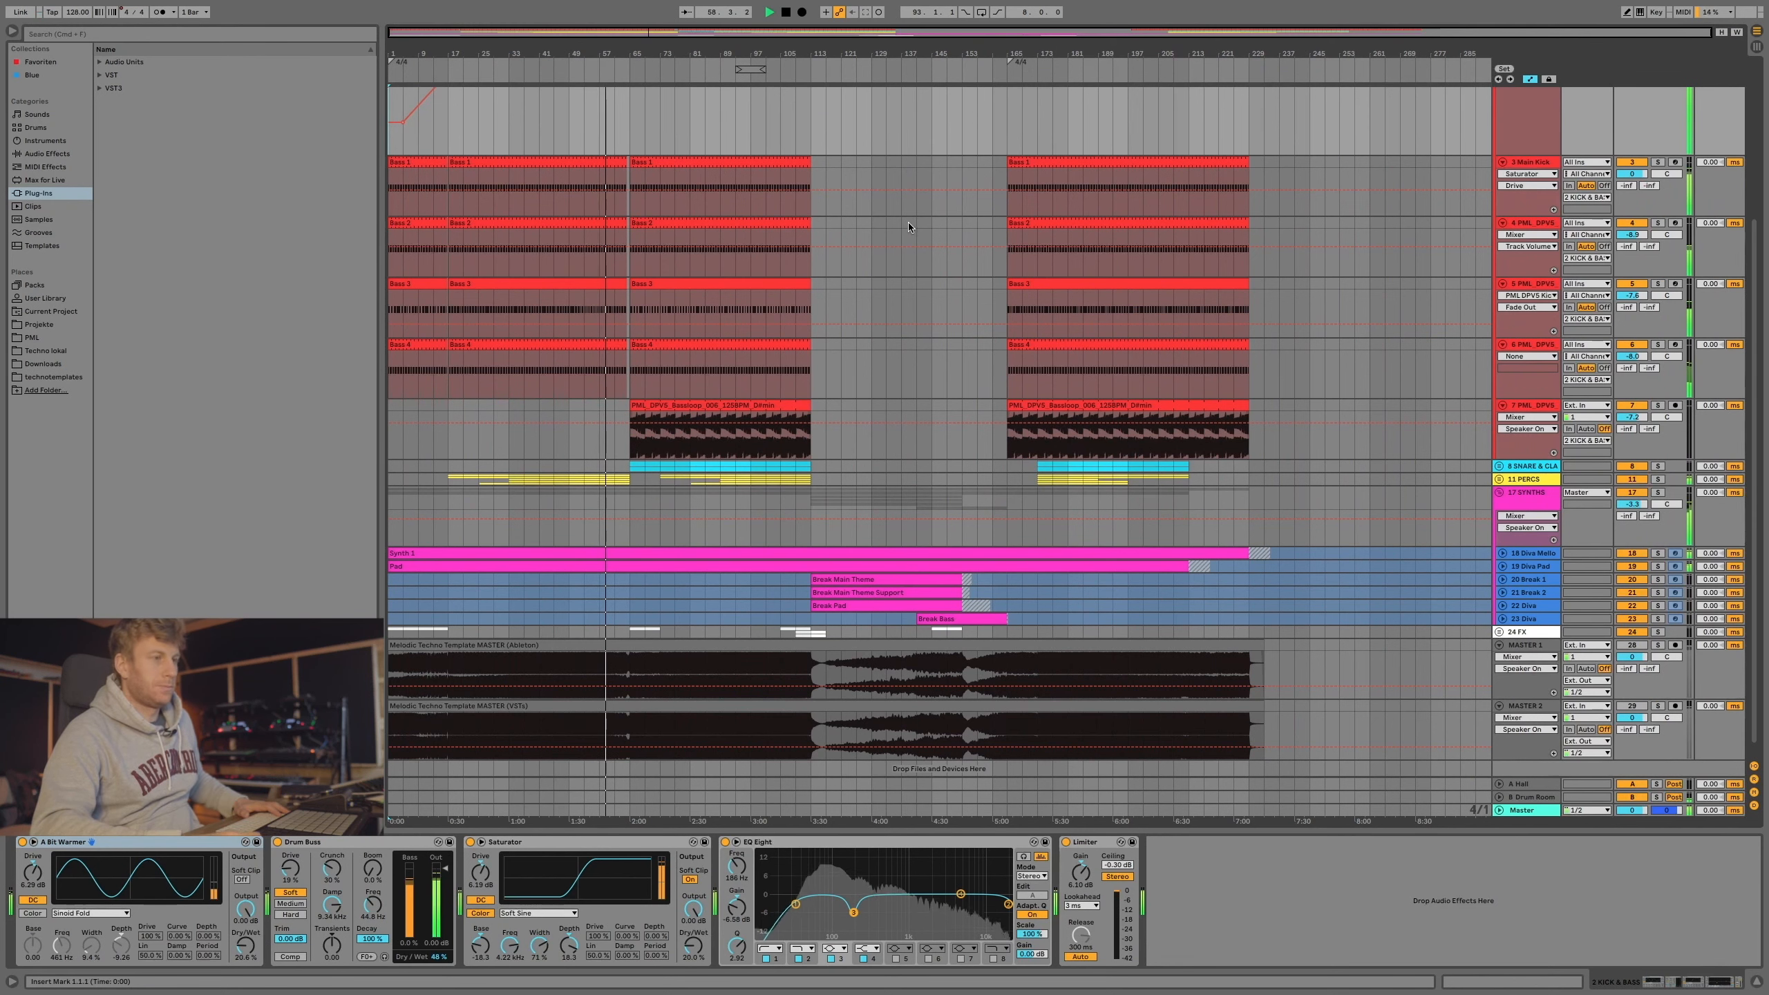
pyautogui.scroll(-1, 908, 226)
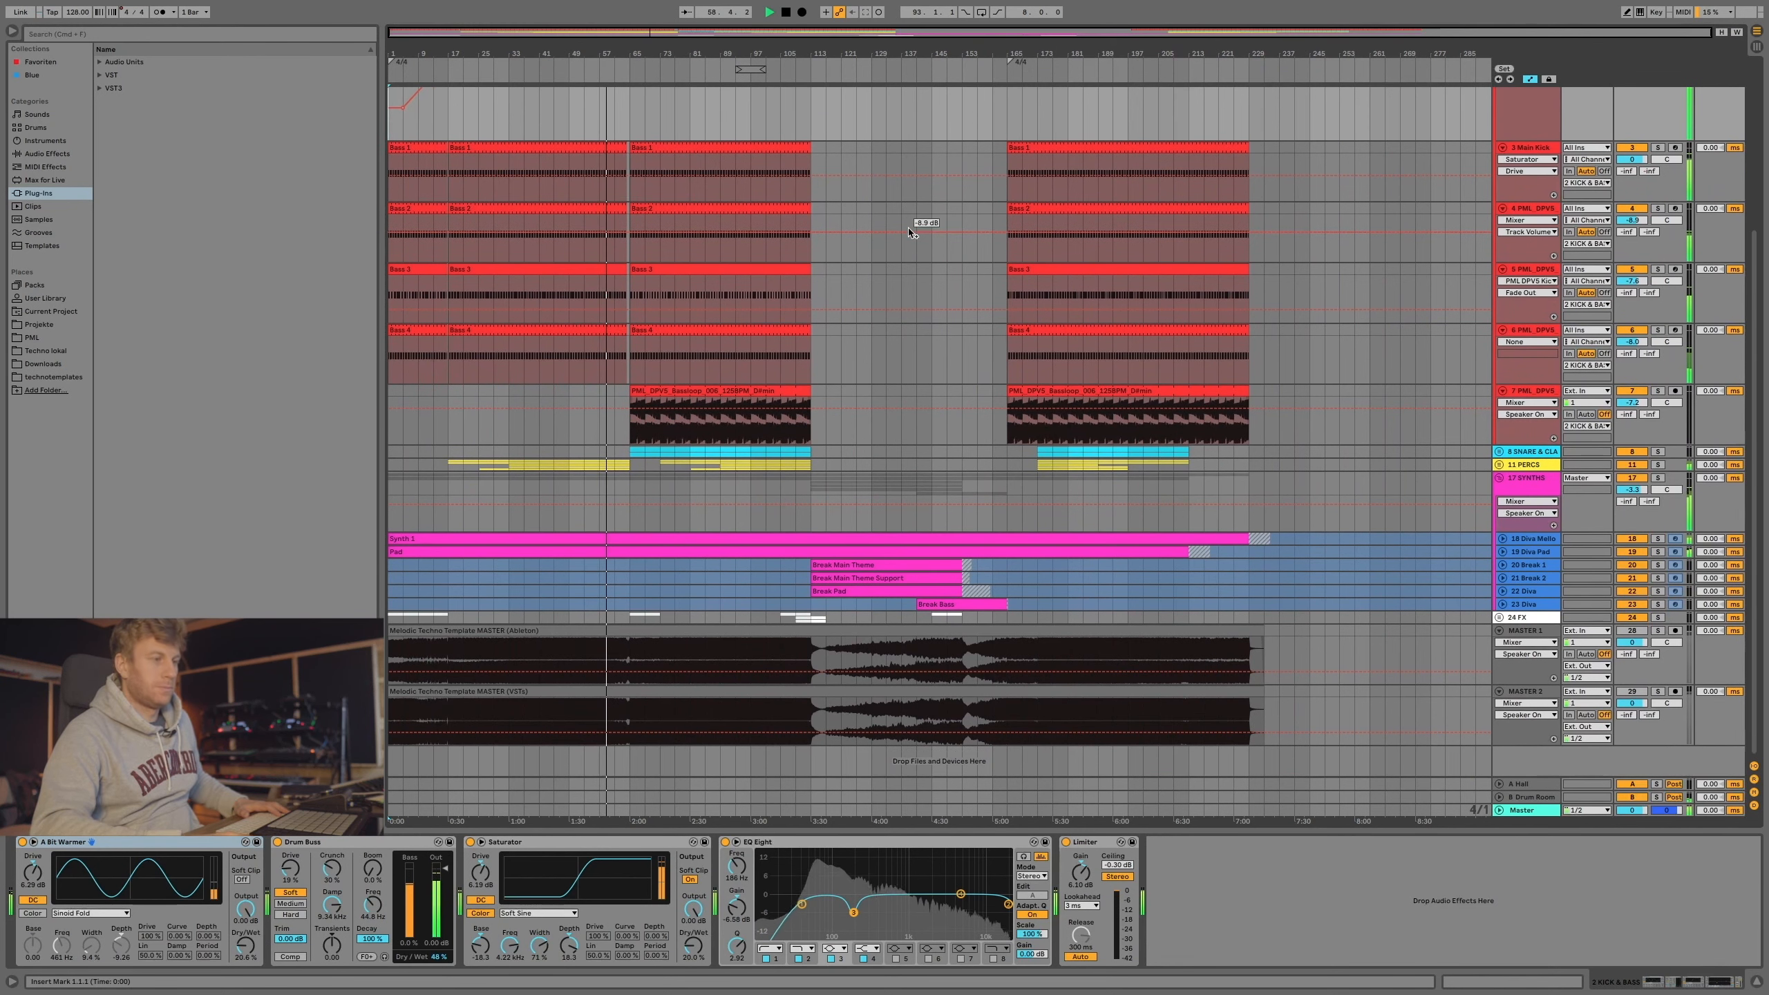
pyautogui.click(1531, 538)
pyautogui.keyDown('shift'); pyautogui.click(1524, 604); pyautogui.keyUp('shift')
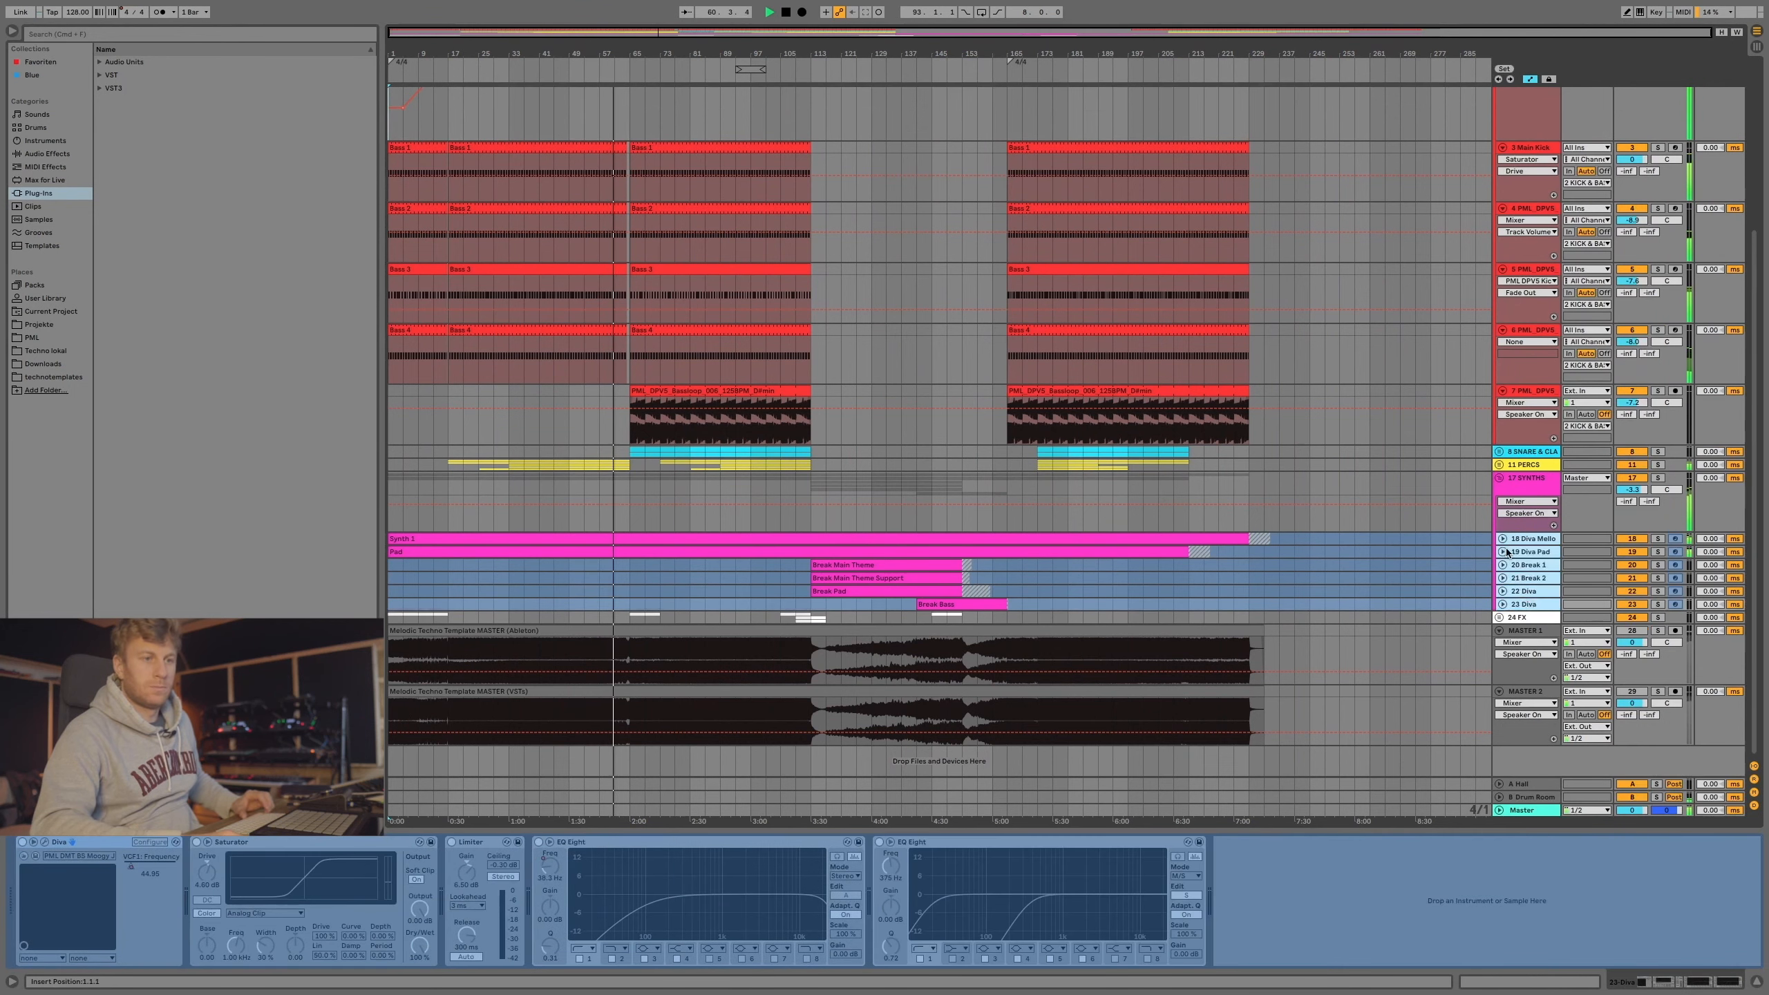
pyautogui.click(1505, 551)
# Examine the unfolded Synth 1 and Pad tracks against the kick, bass and percussion tracks during playback.
pyautogui.scroll(15, 1003, 485)
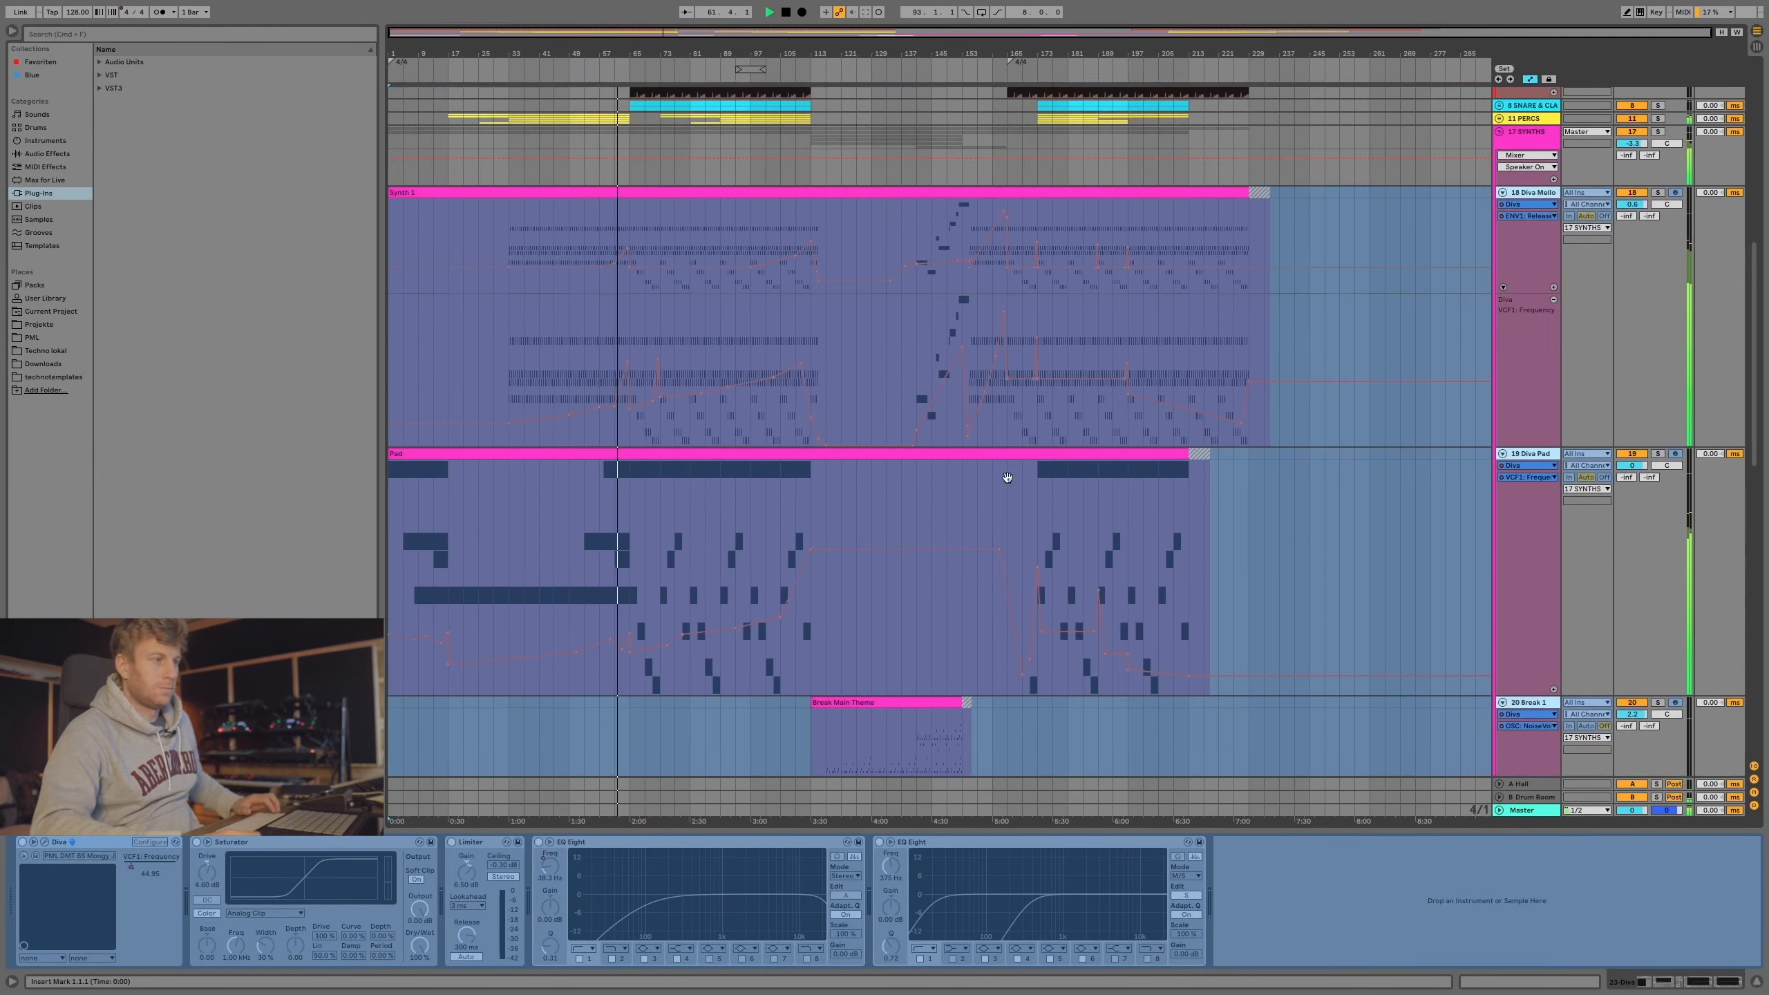
pyautogui.scroll(-3, 1008, 481)
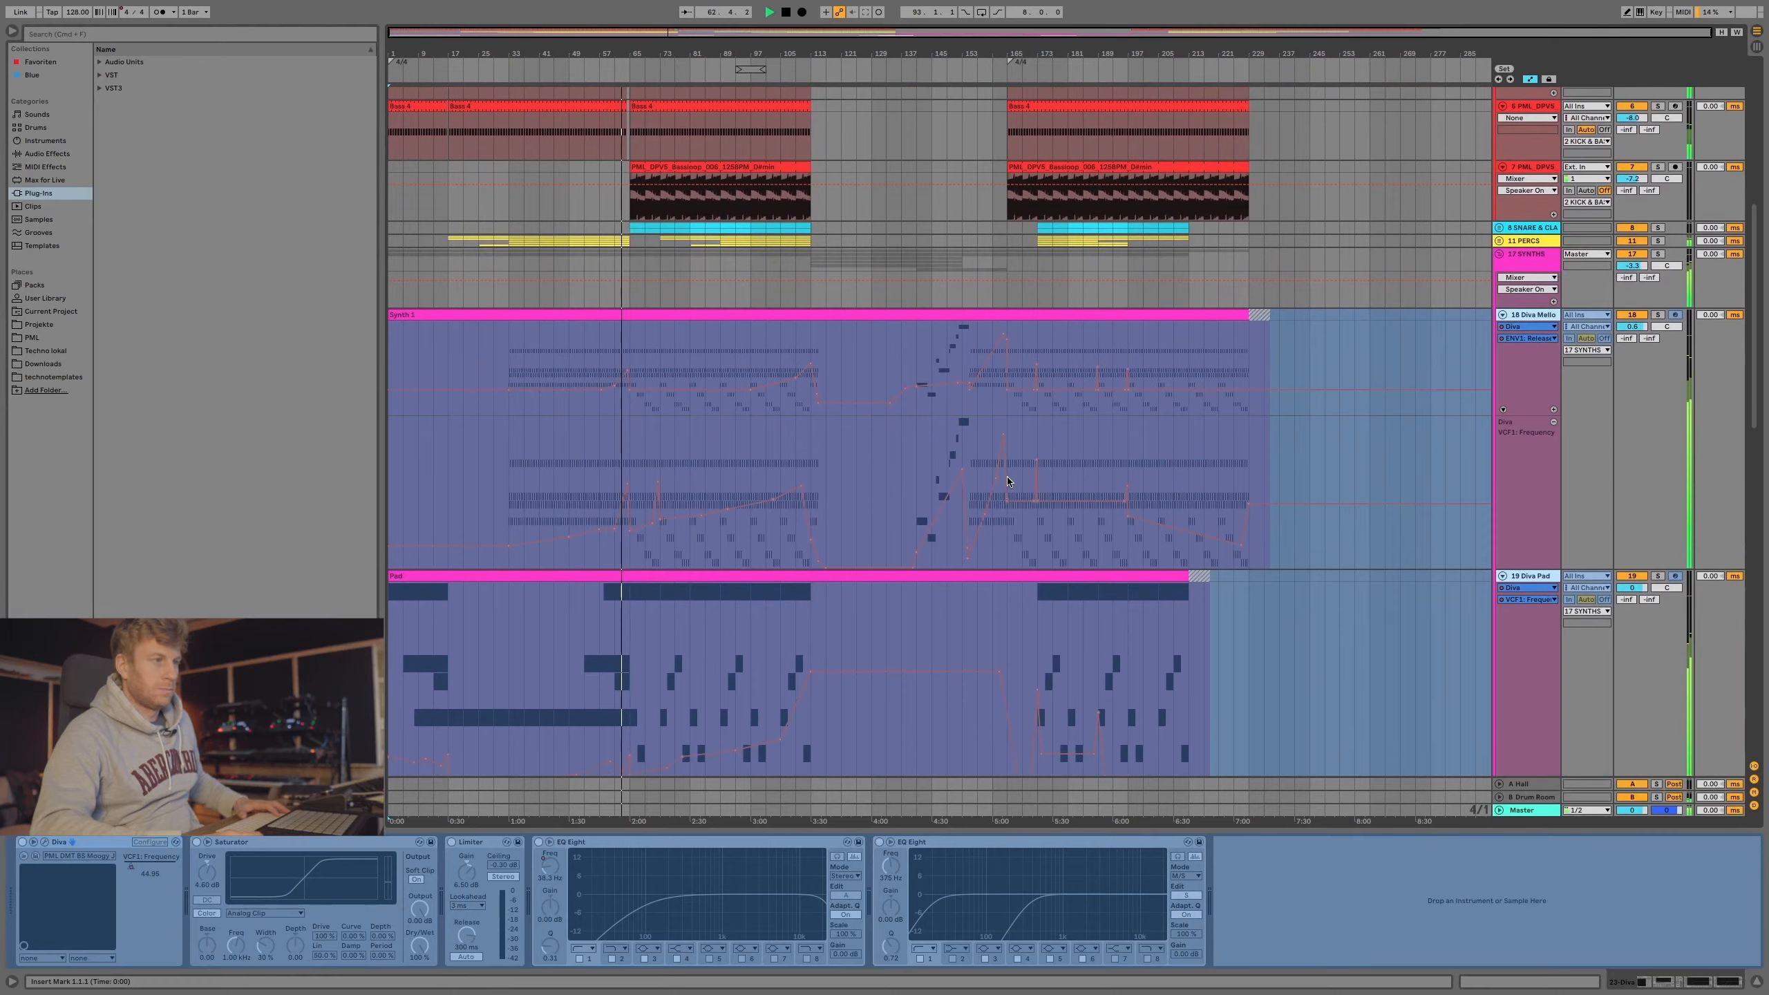
pyautogui.scroll(20, 1007, 481)
pyautogui.scroll(-15, 1008, 481)
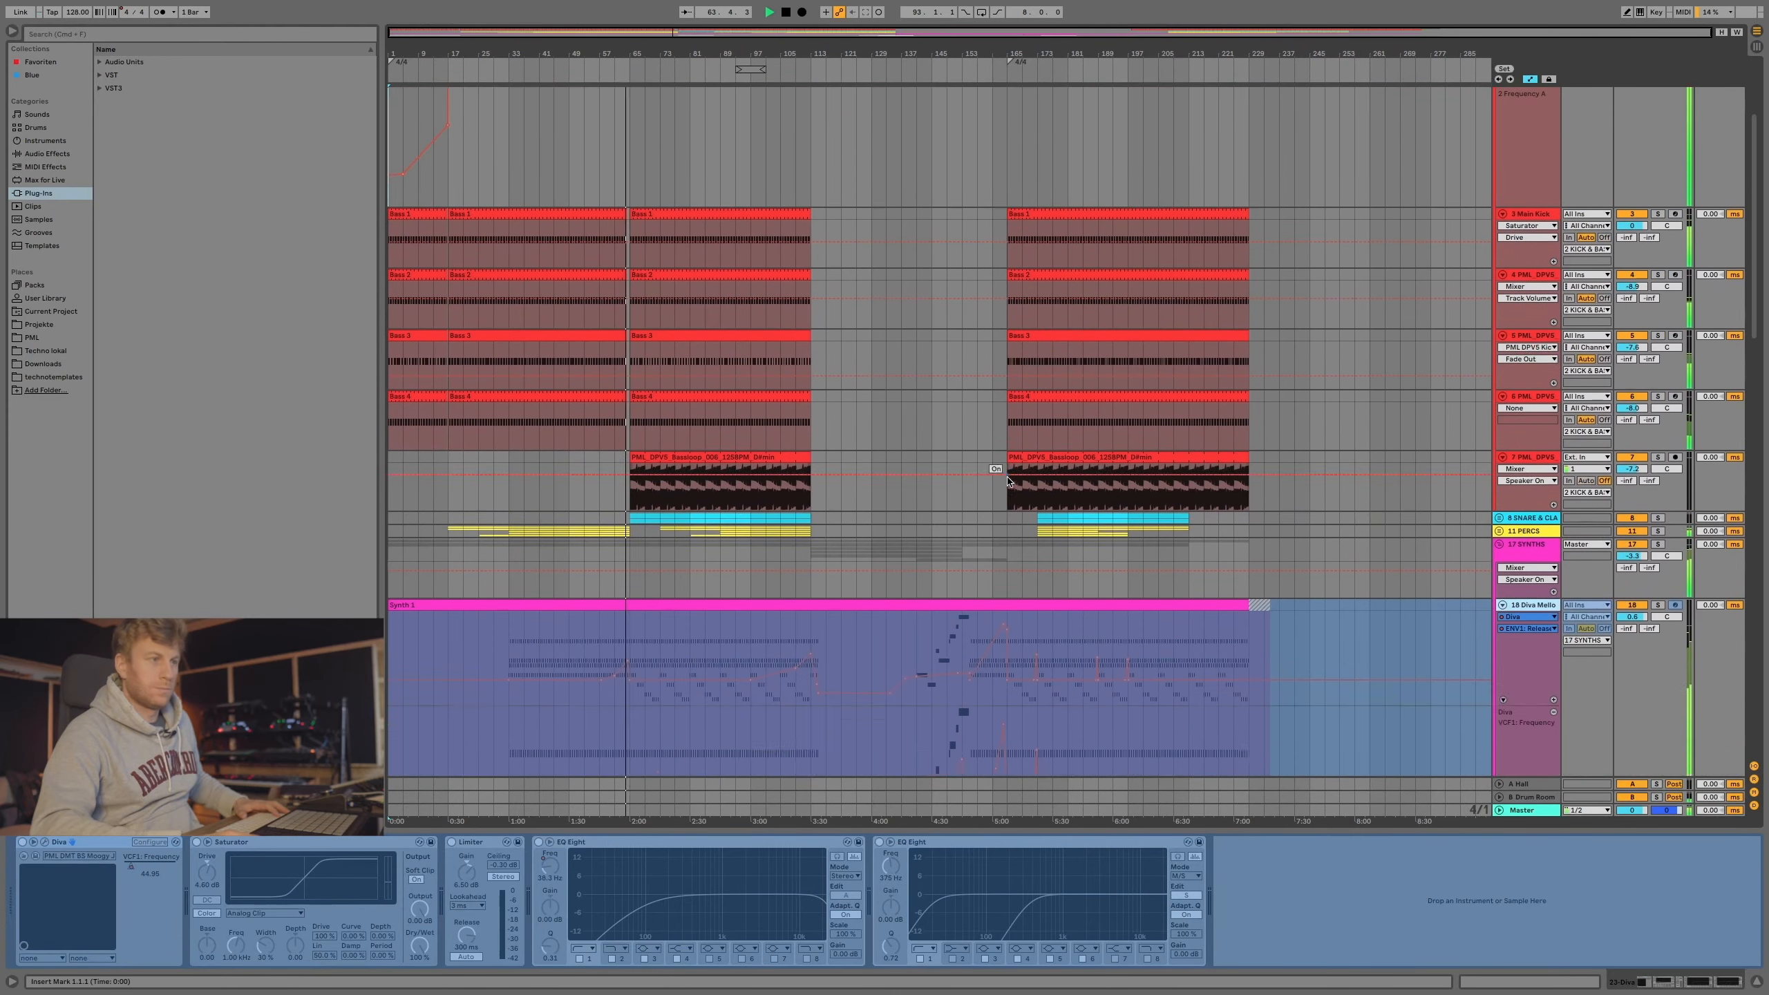
pyautogui.scroll(-1, 1008, 481)
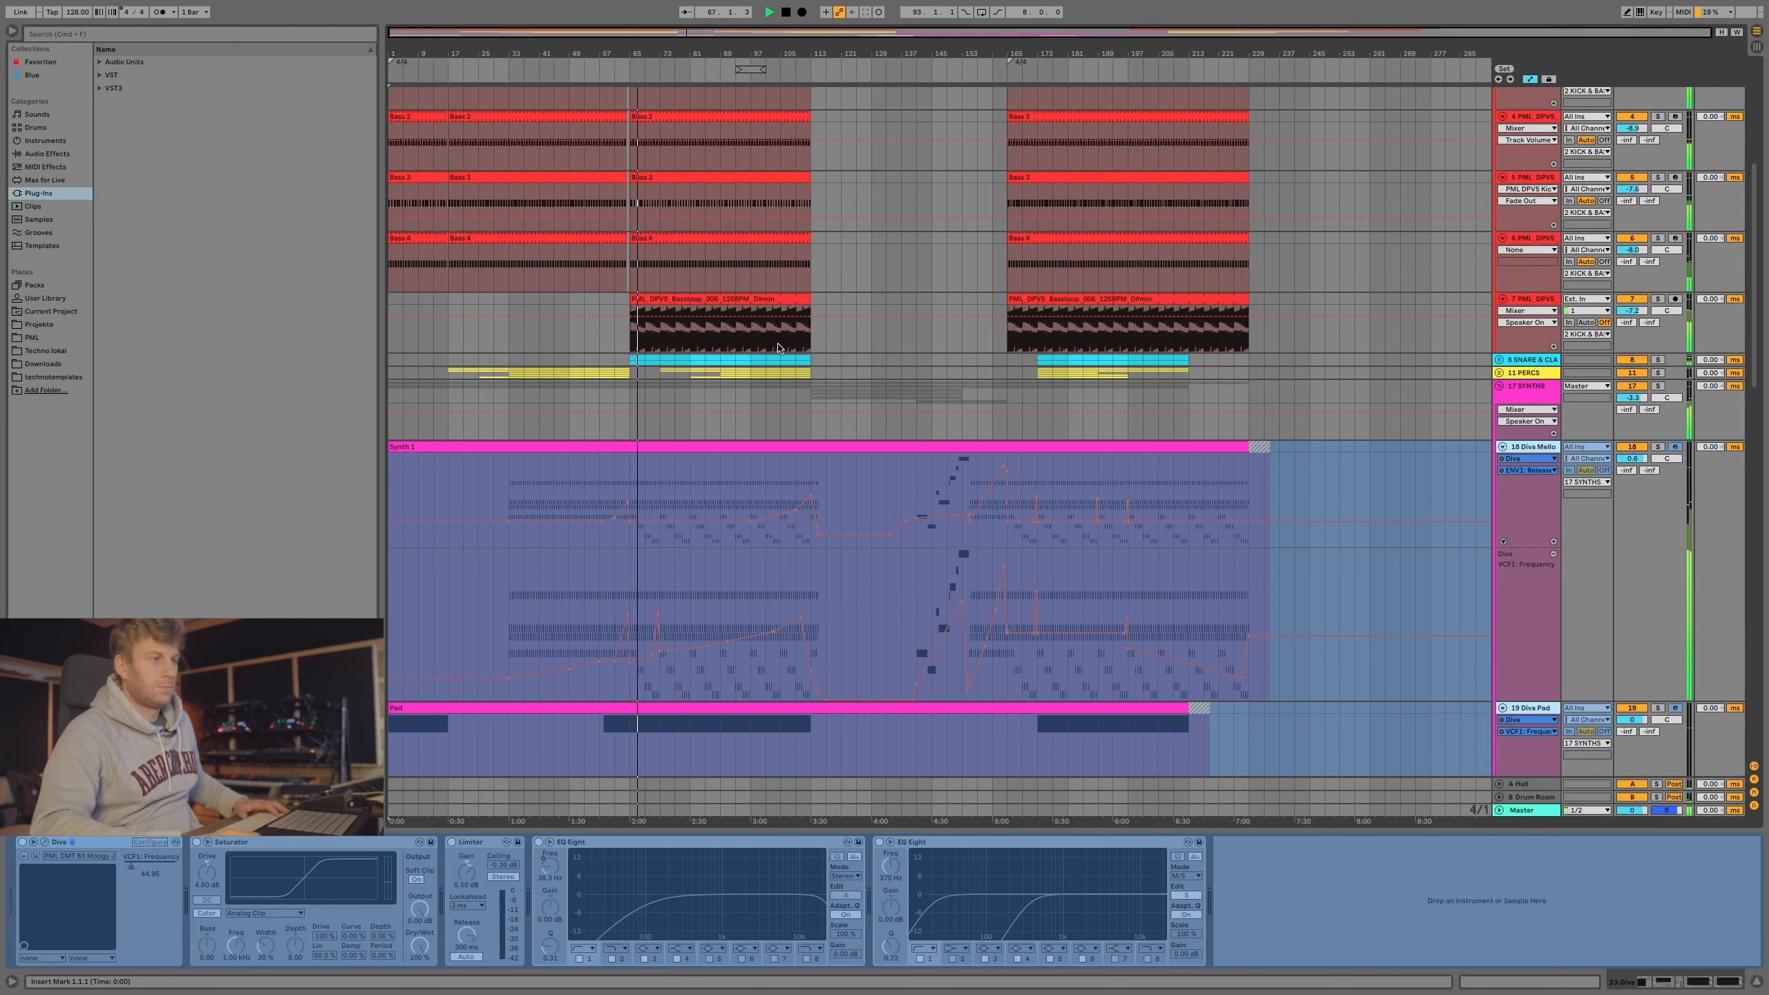
pyautogui.scroll(5, 766, 297)
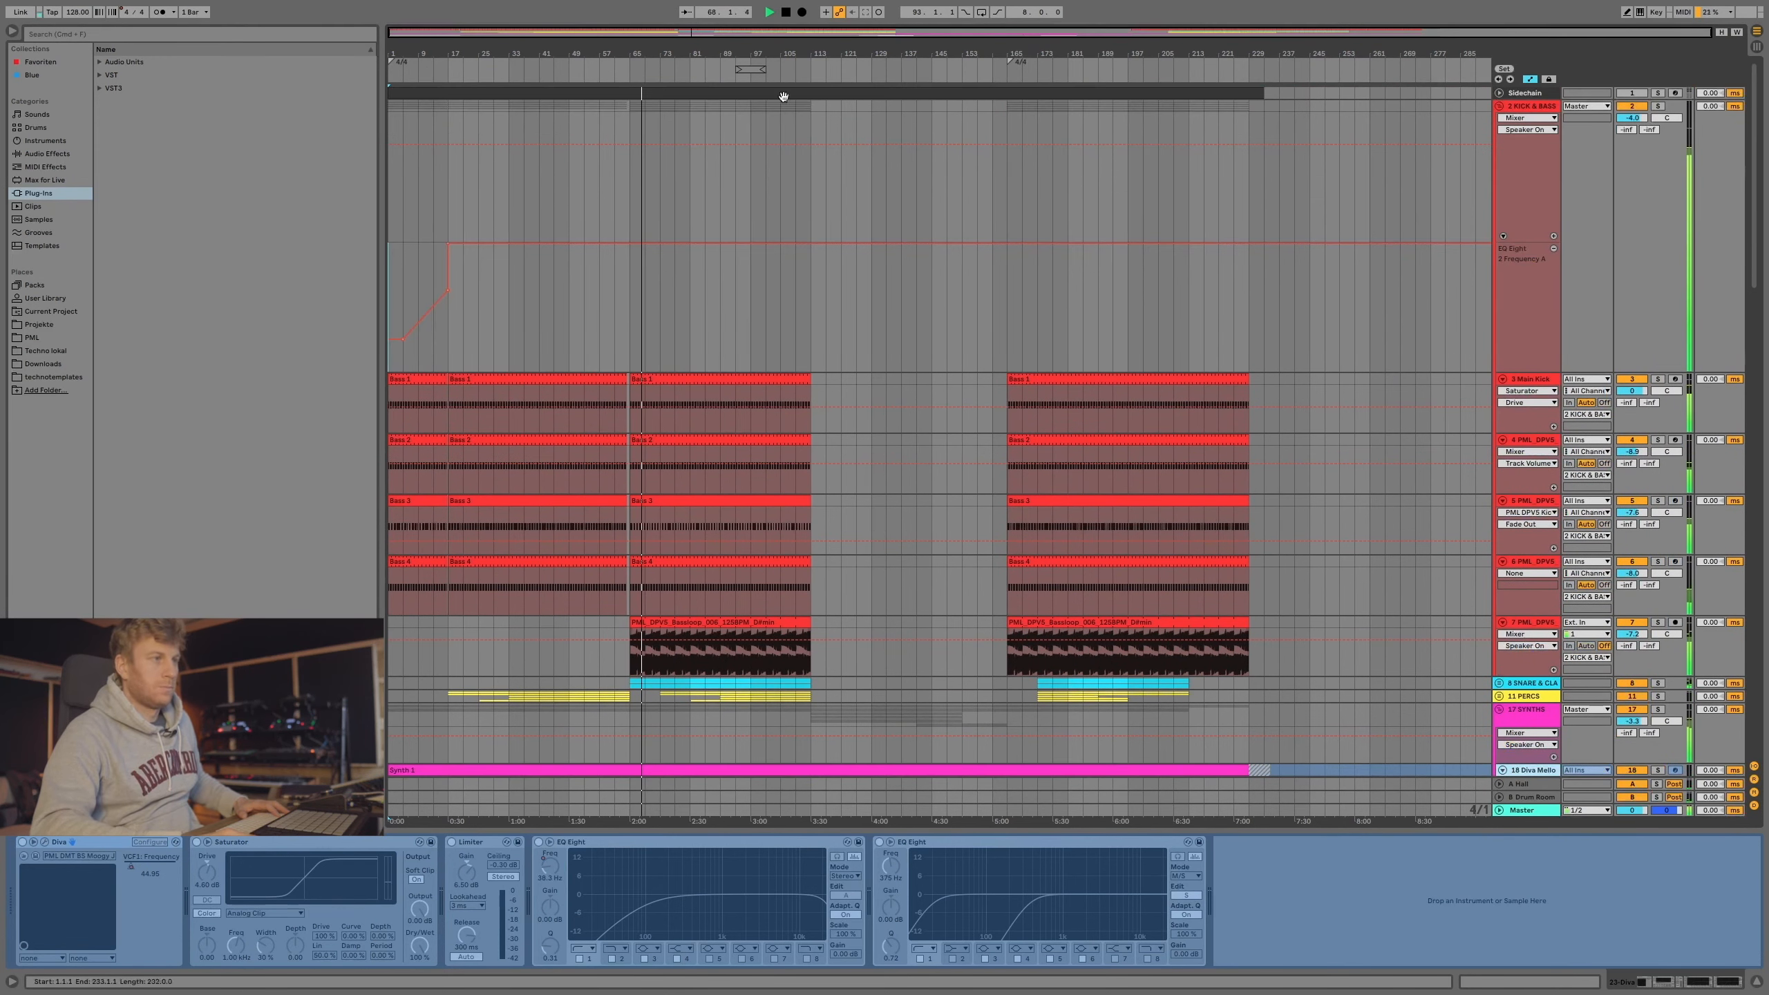
pyautogui.click(779, 70)
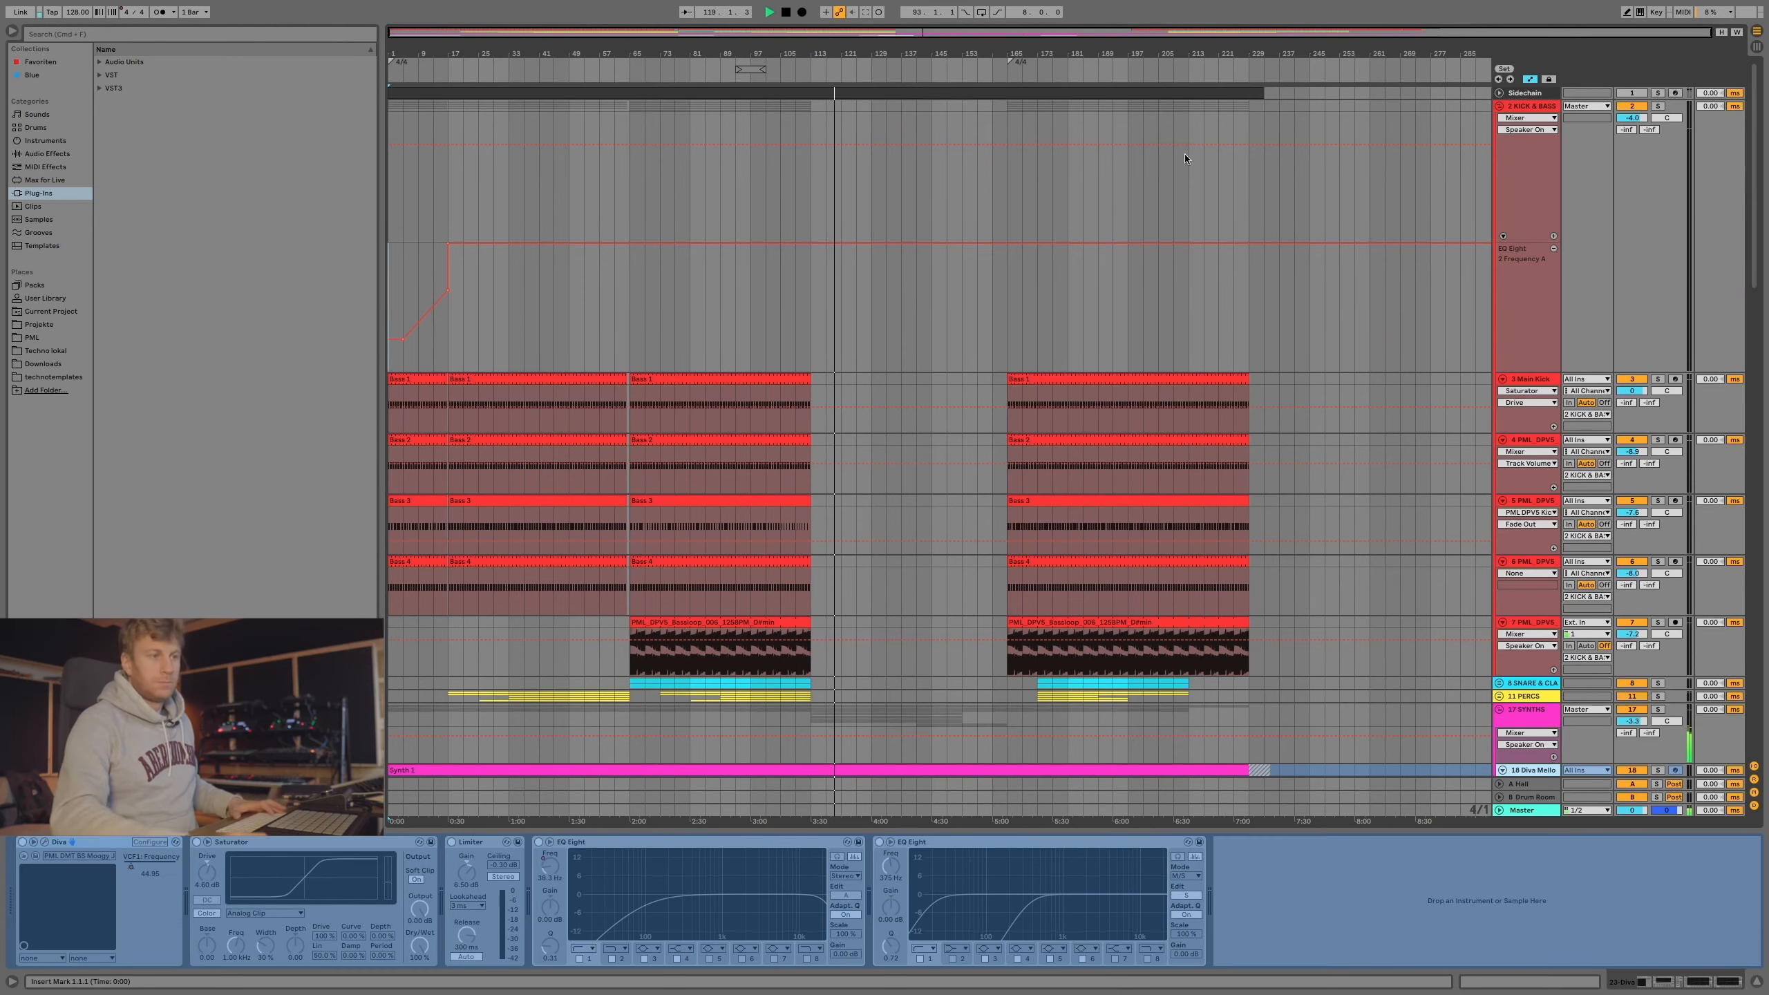
# Audition the selected synth tracks soloed together in the break section, and clear the solo.
pyautogui.scroll(-10, 1023, 322)
pyautogui.scroll(-5, 1023, 322)
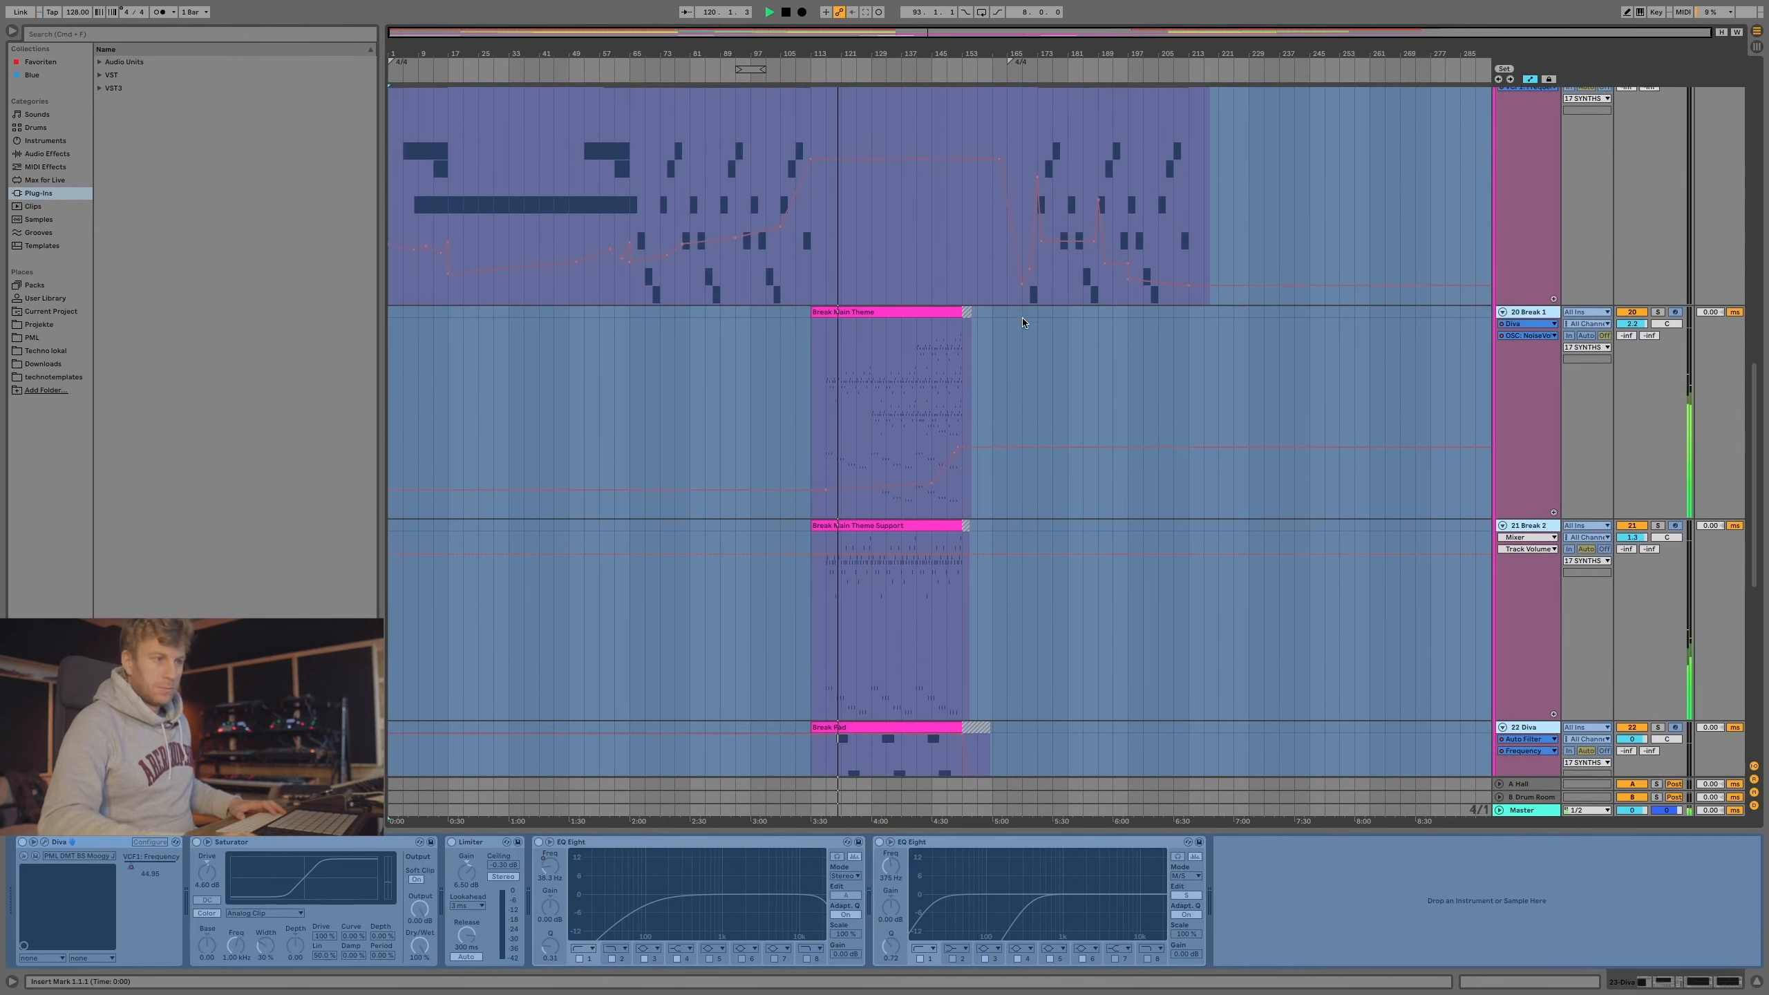
pyautogui.moveTo(905, 56); pyautogui.dragTo(905, 142)
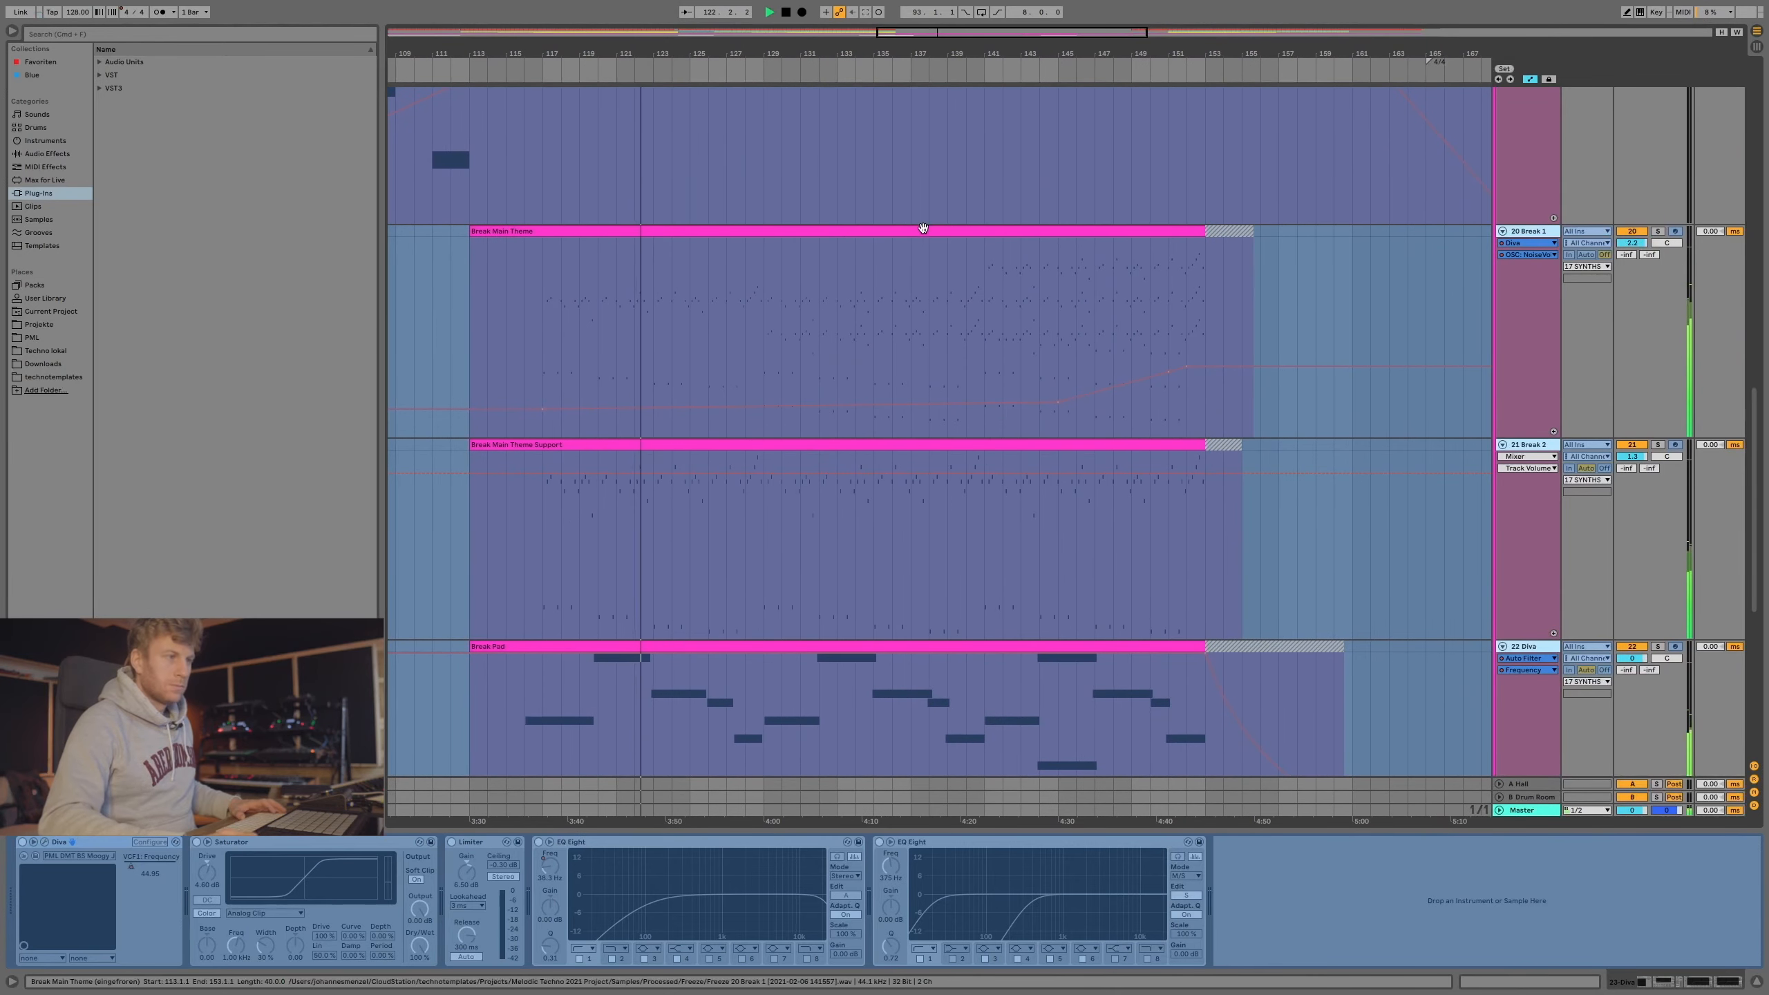
pyautogui.scroll(-5, 920, 225)
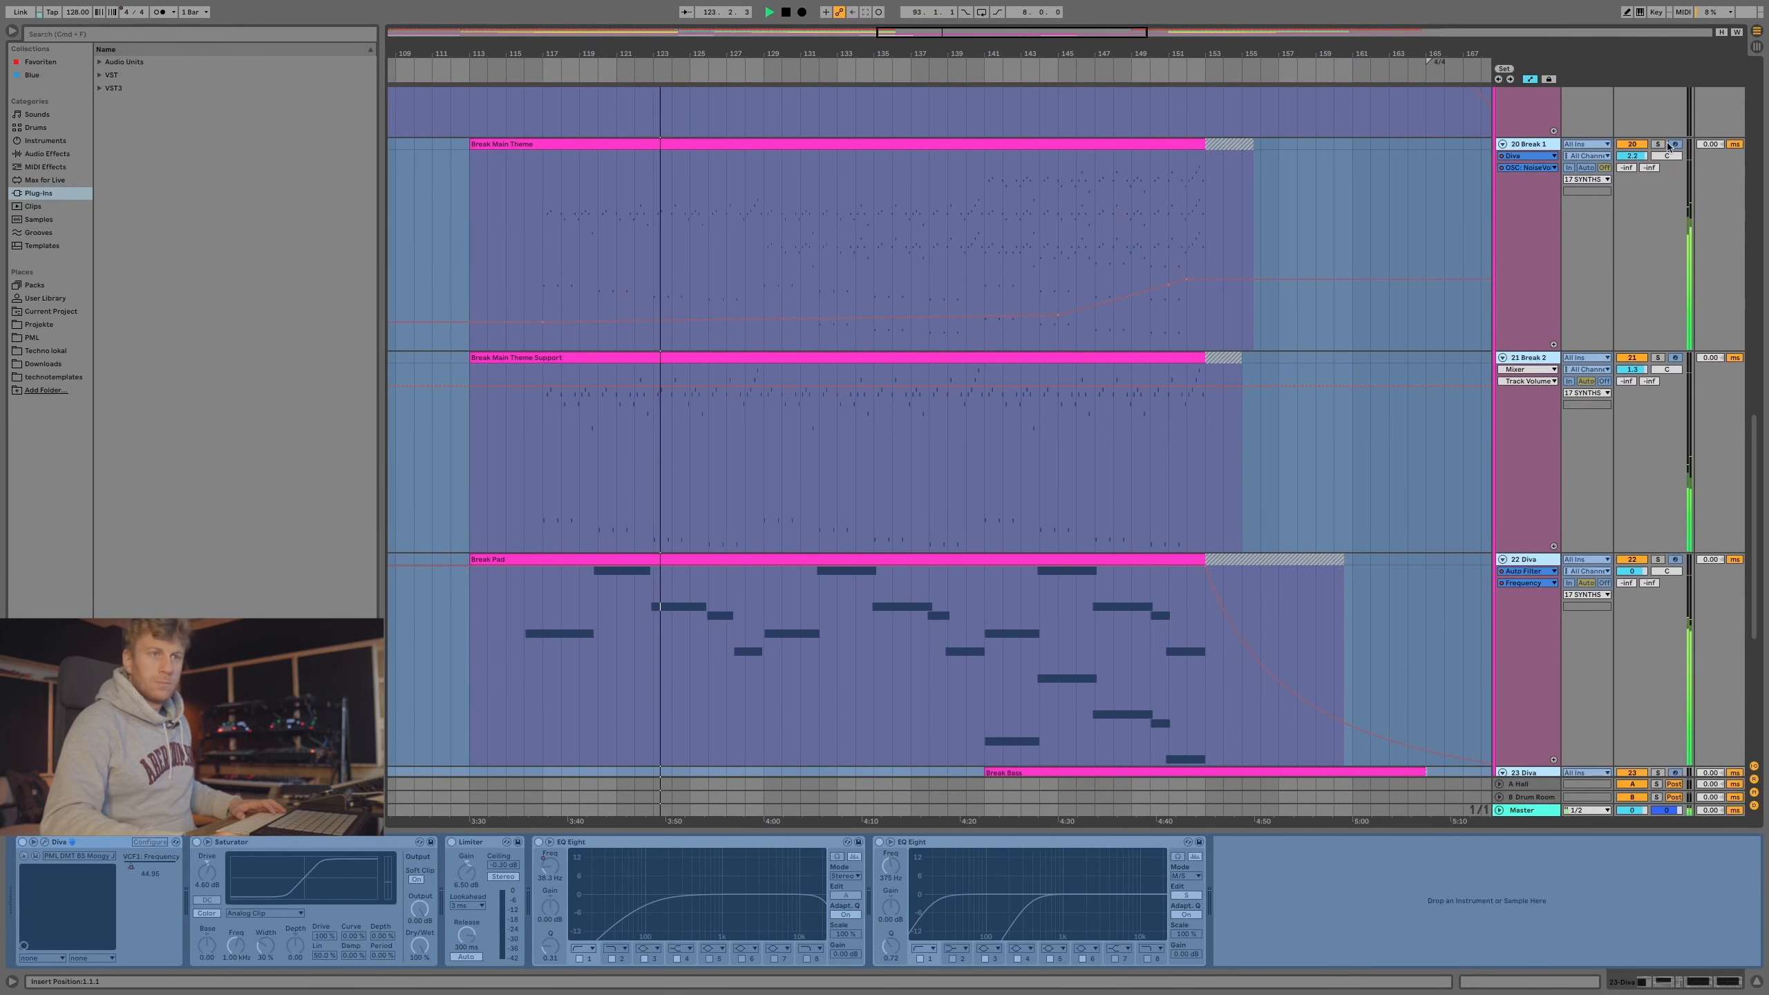
pyautogui.click(1658, 143)
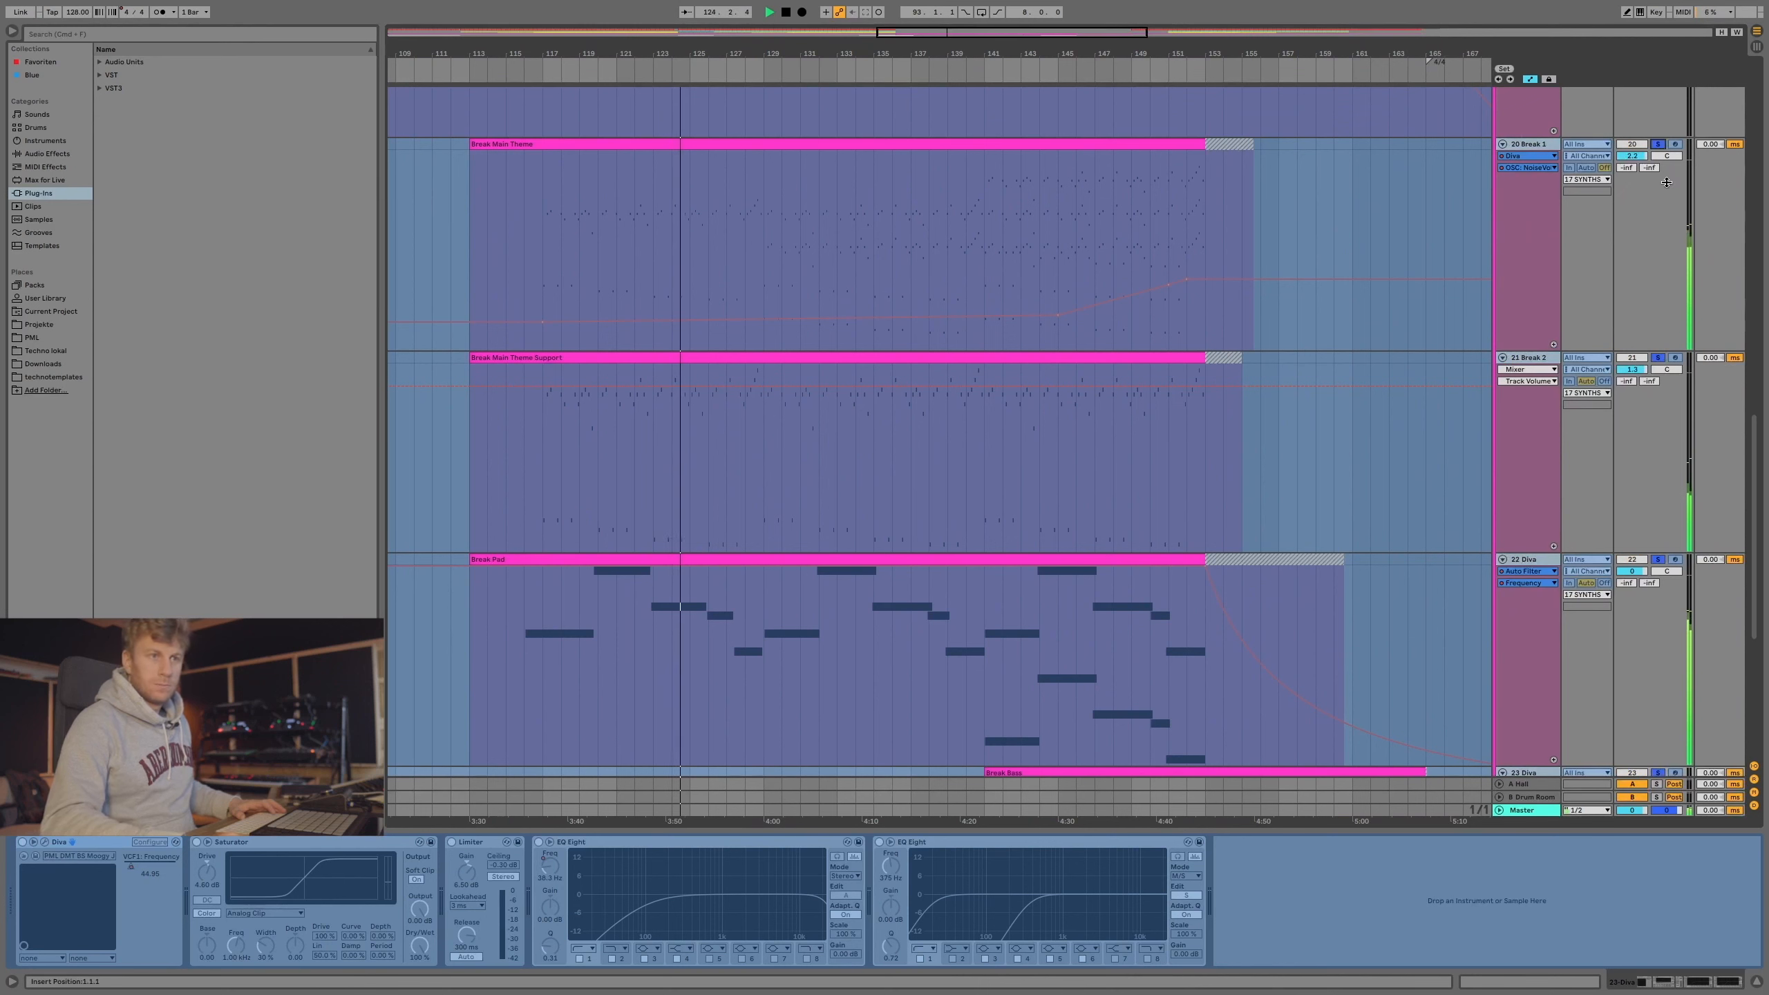
pyautogui.click(1632, 145)
pyautogui.click(1658, 144)
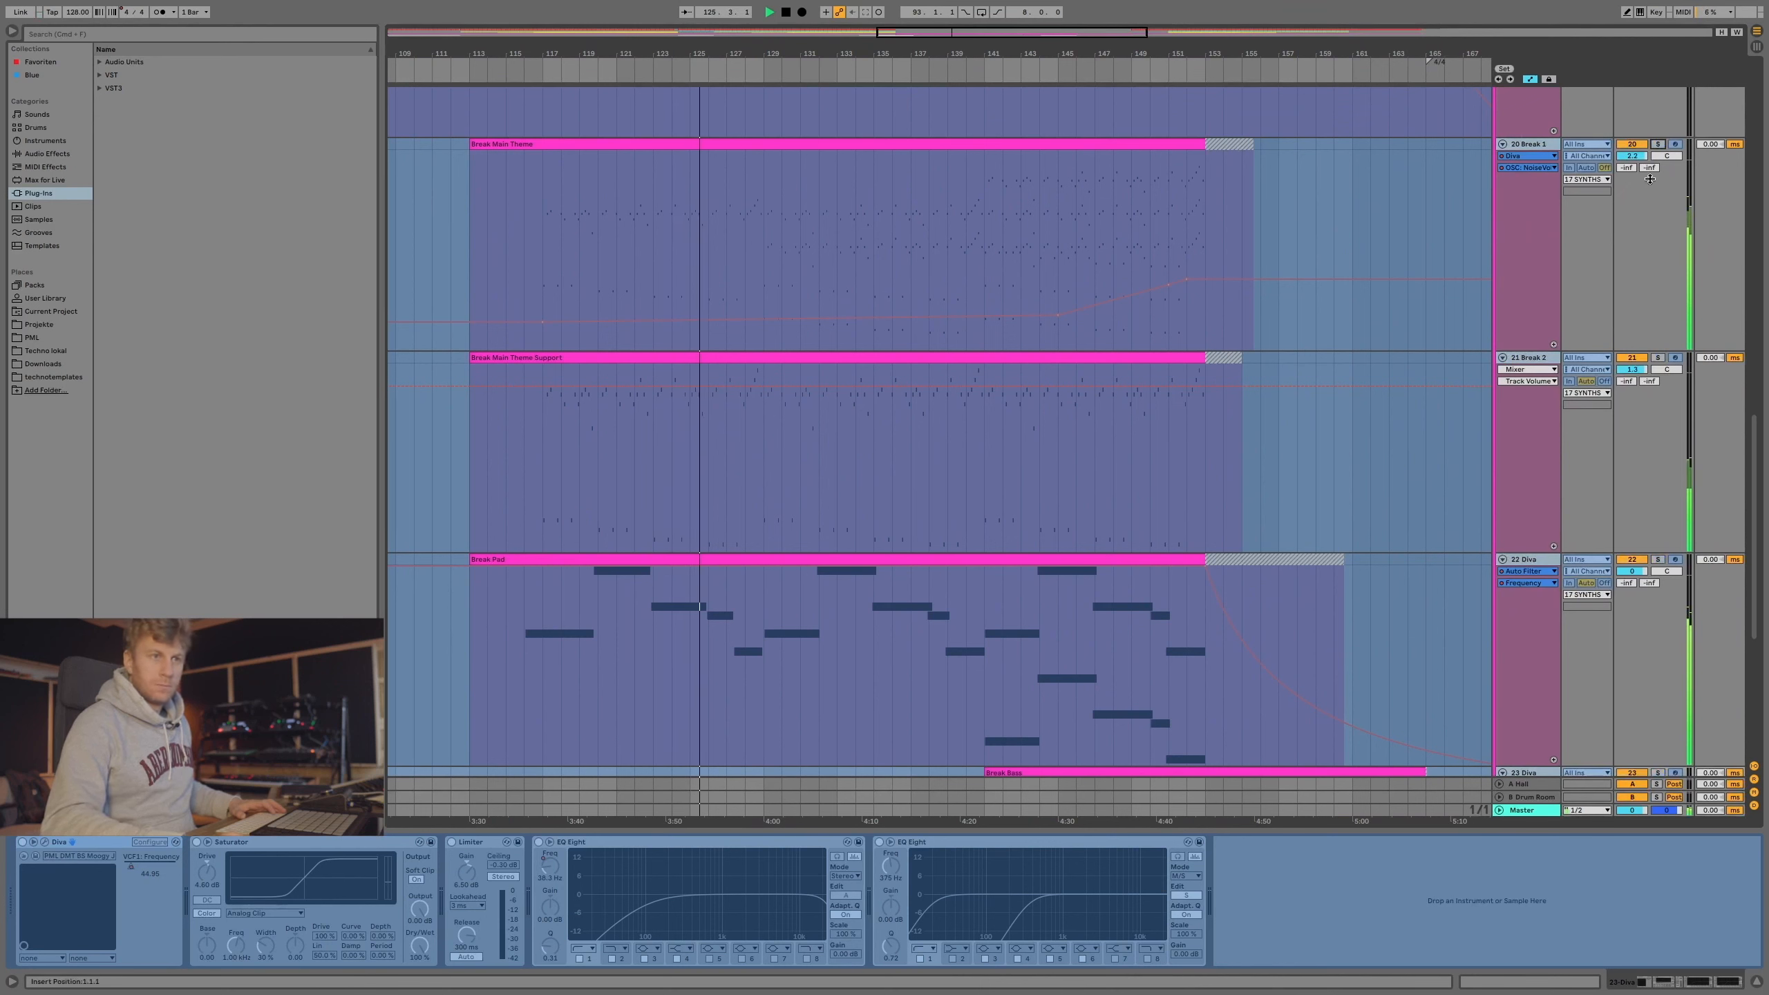
# Solo the Break Main Theme, Break Main Theme Support and Break Pad tracks one after another to hear each alone.
pyautogui.click(1659, 145)
pyautogui.click(1659, 144)
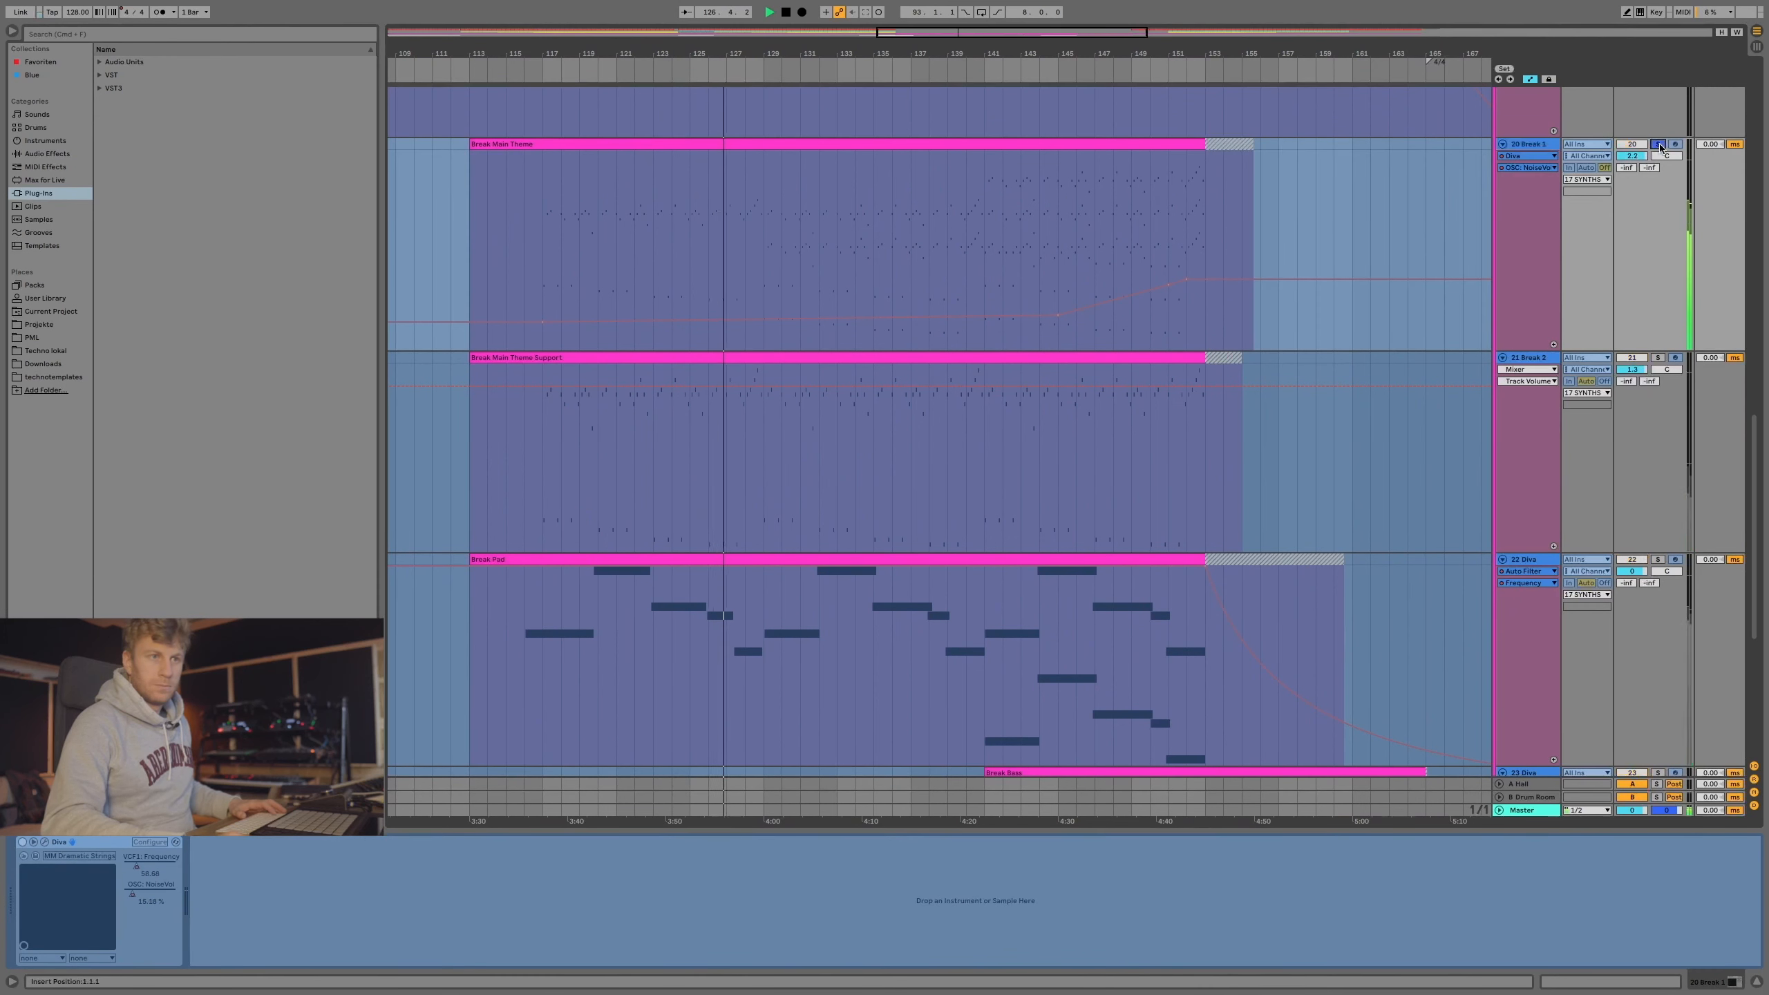
pyautogui.click(1658, 358)
pyautogui.click(1659, 560)
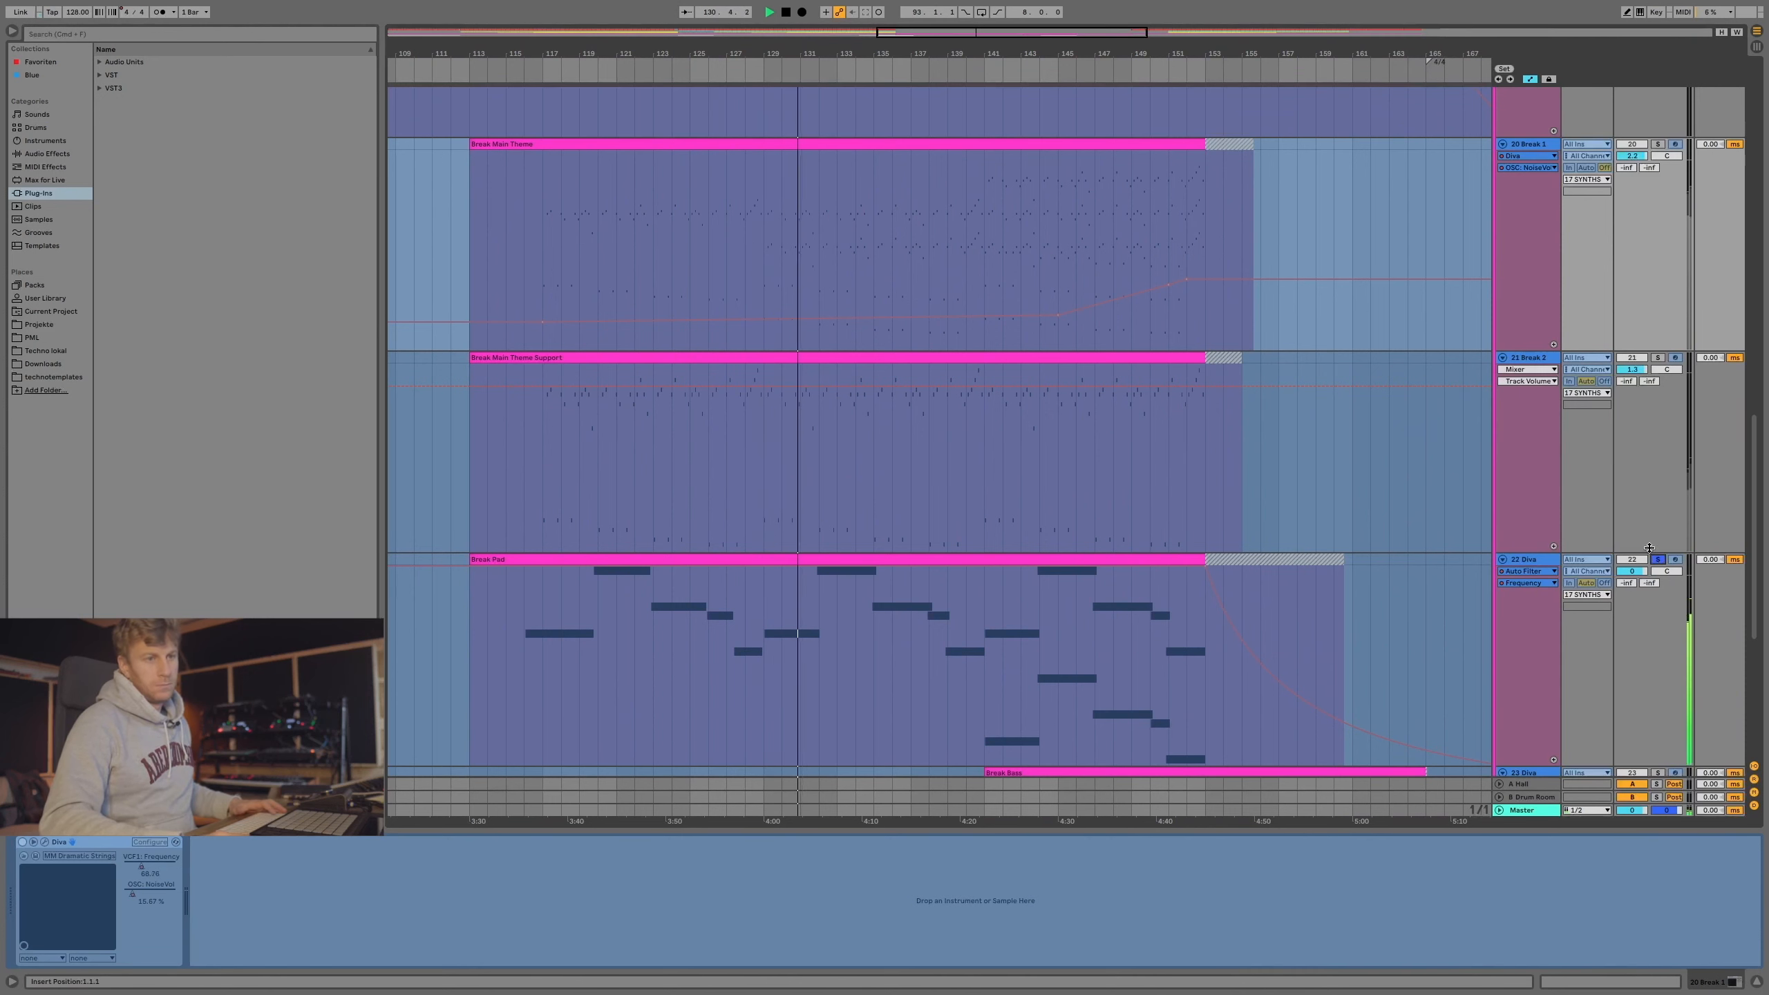
pyautogui.scroll(-5, 1649, 551)
pyautogui.scroll(10, 1649, 552)
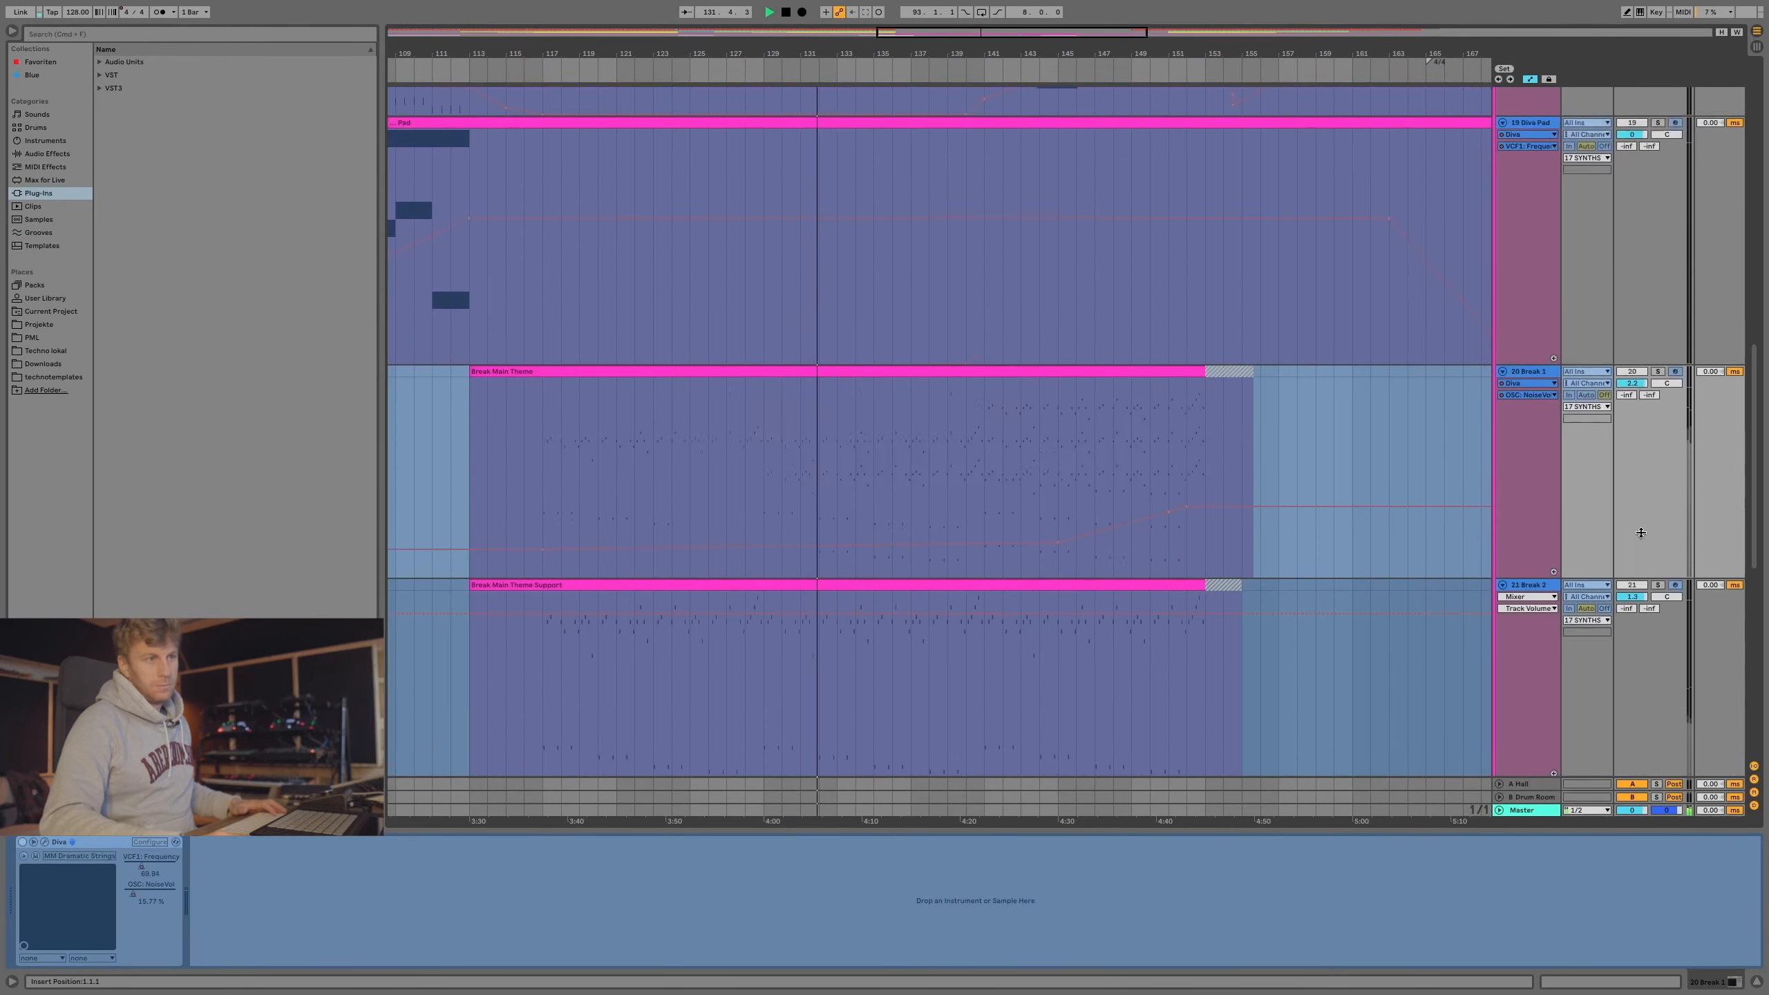
# Reduce the heights of the 19 Diva Pad and 20 Break 1 tracks.
pyautogui.scroll(-7, 1640, 532)
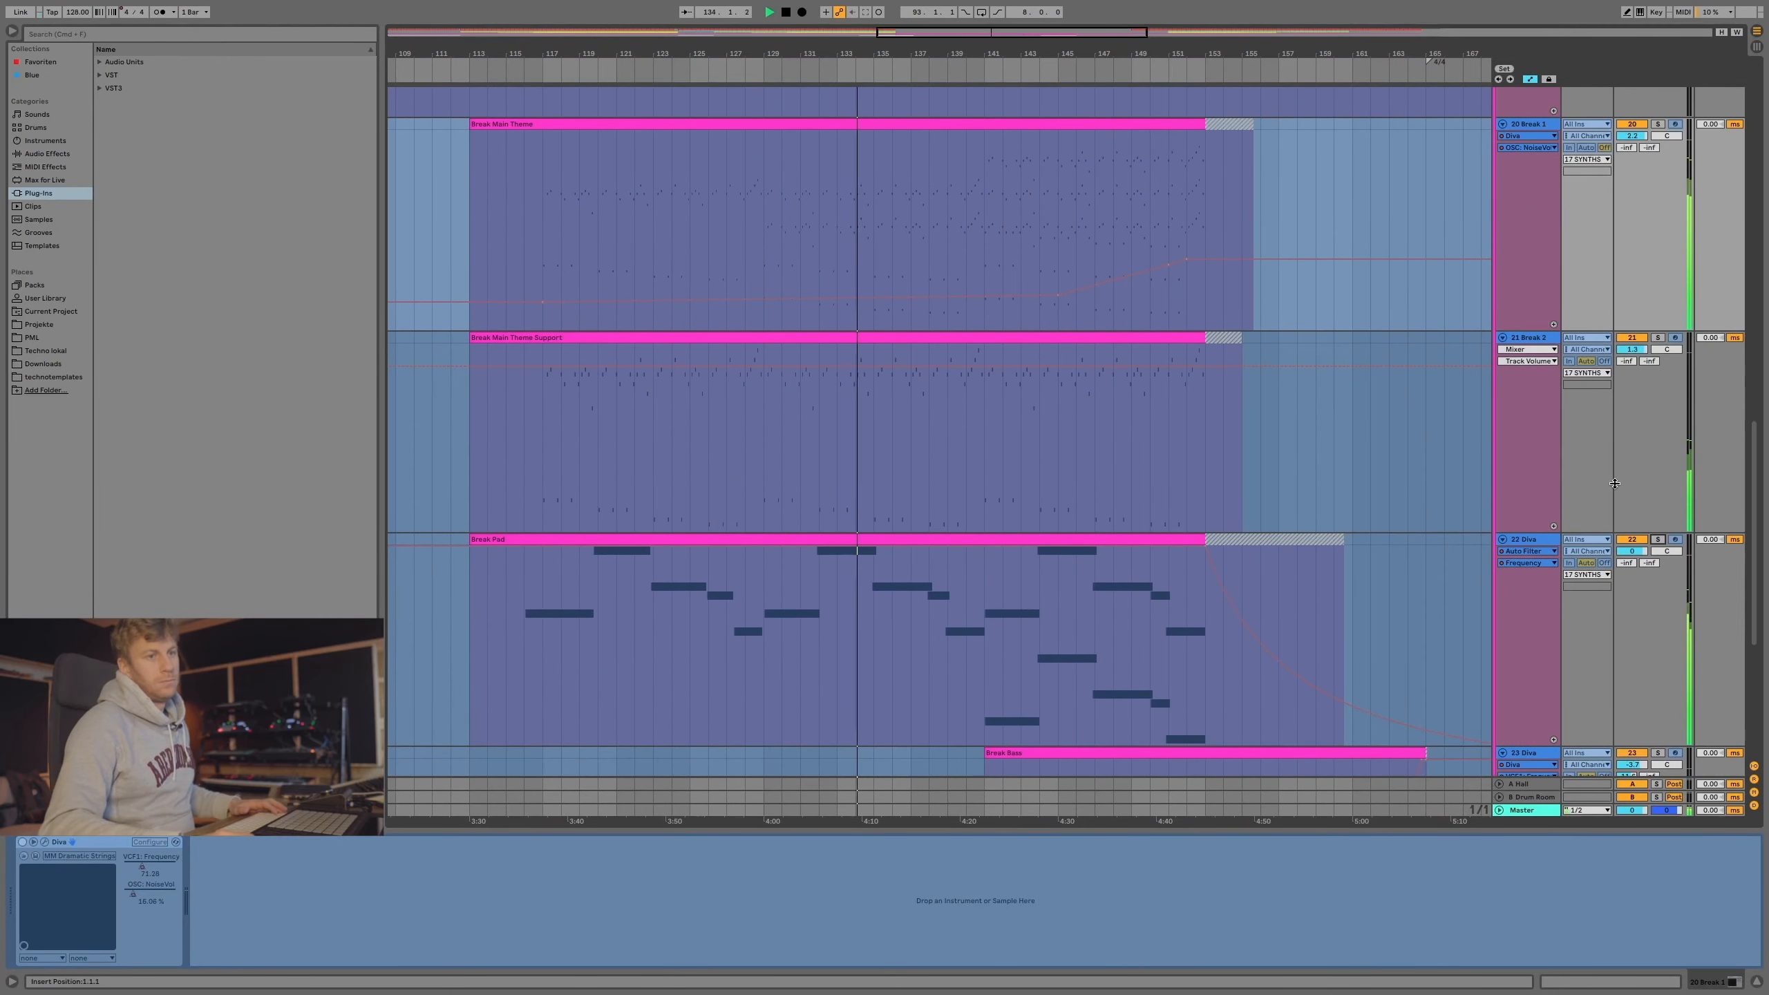
pyautogui.scroll(-2, 1597, 461)
pyautogui.scroll(-3, 1597, 462)
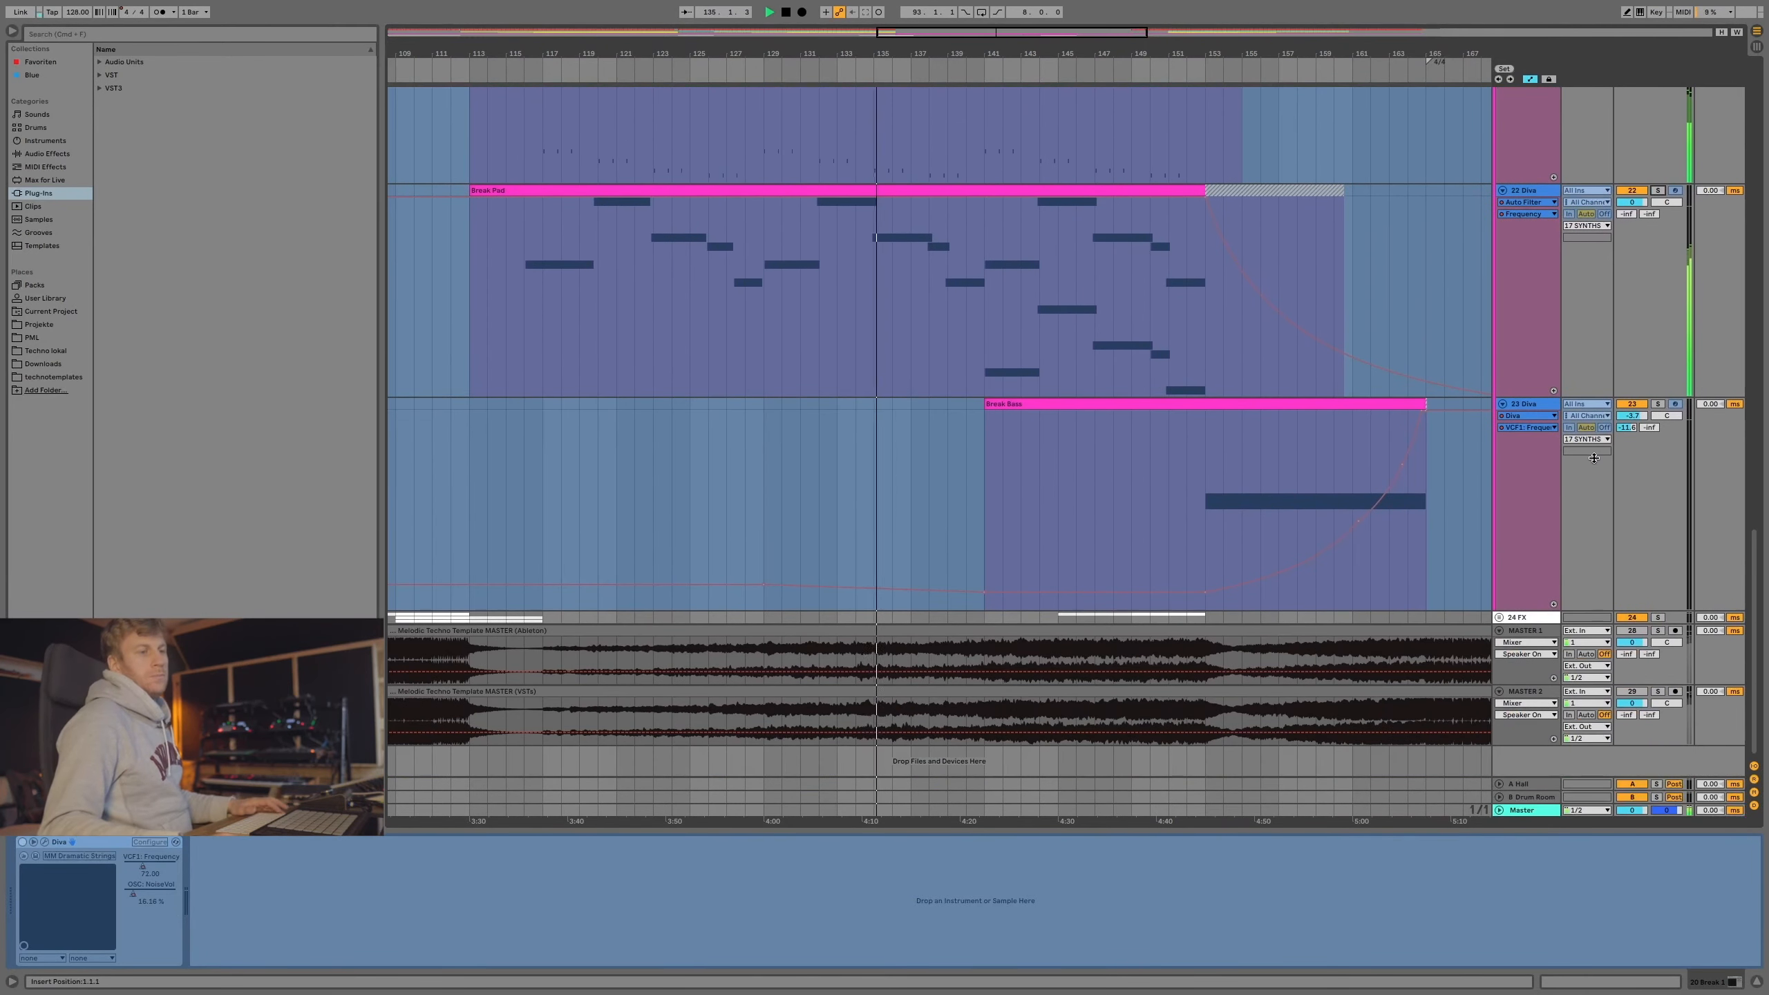
pyautogui.scroll(11, 1595, 459)
pyautogui.scroll(1, 1594, 459)
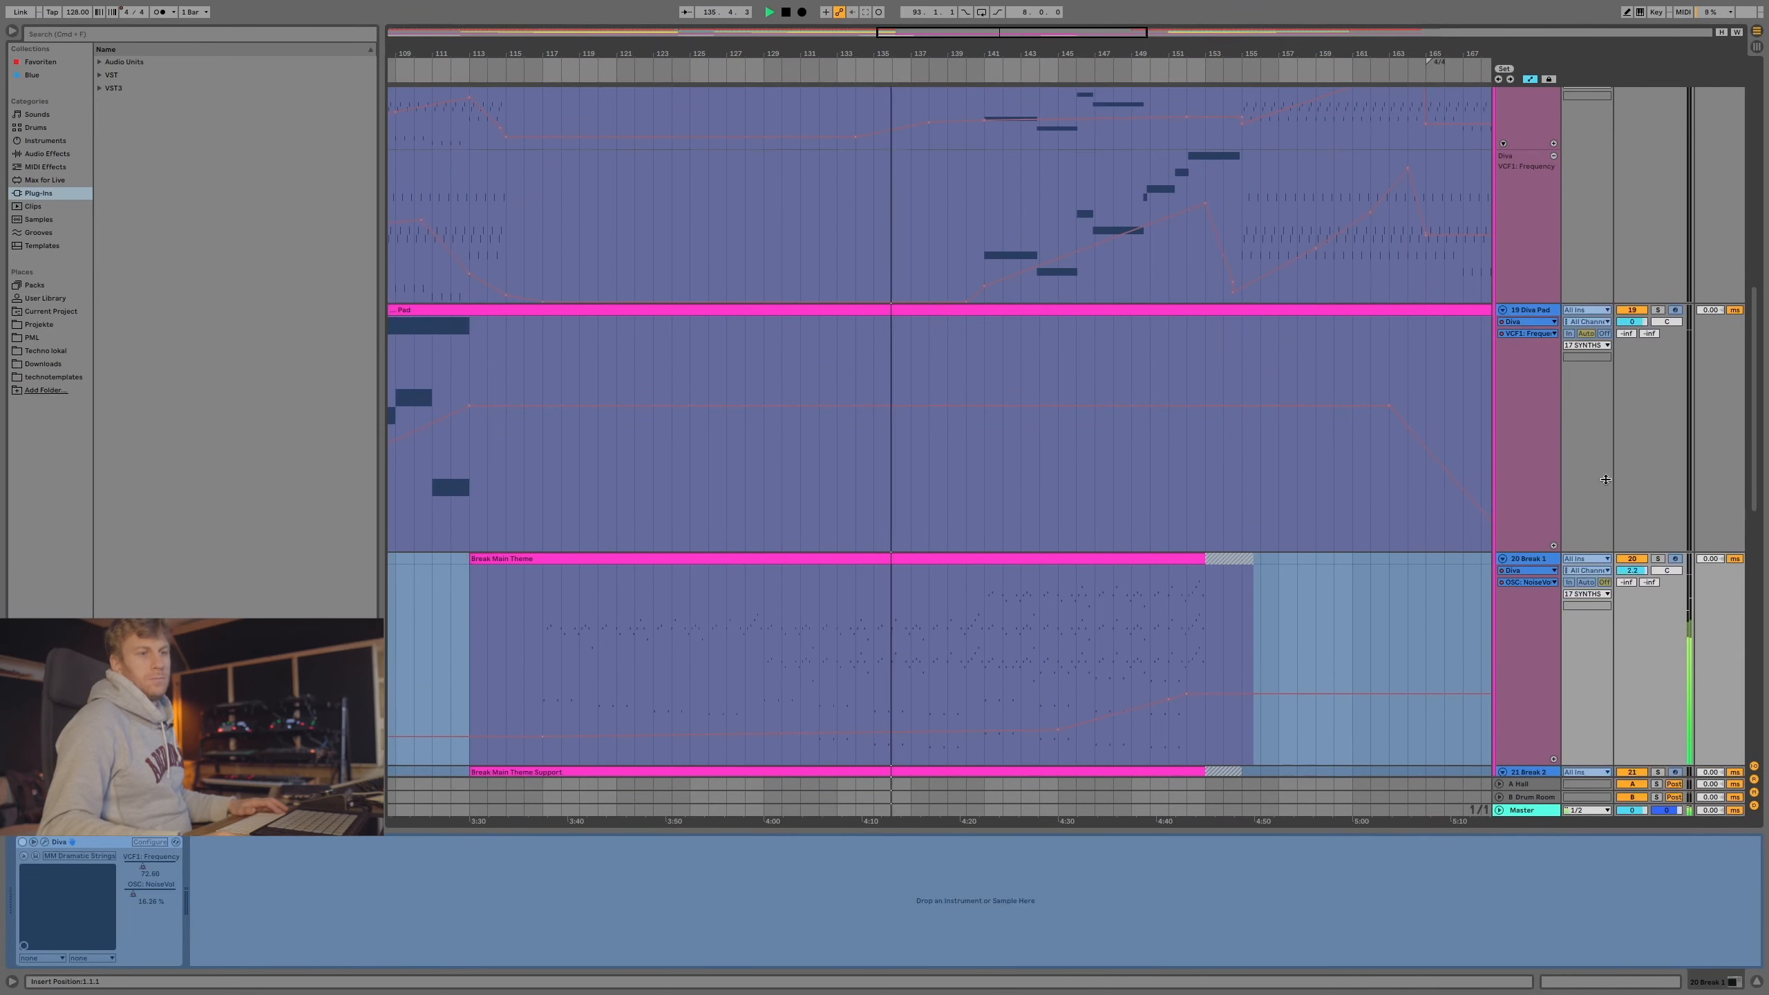
pyautogui.click(1527, 549)
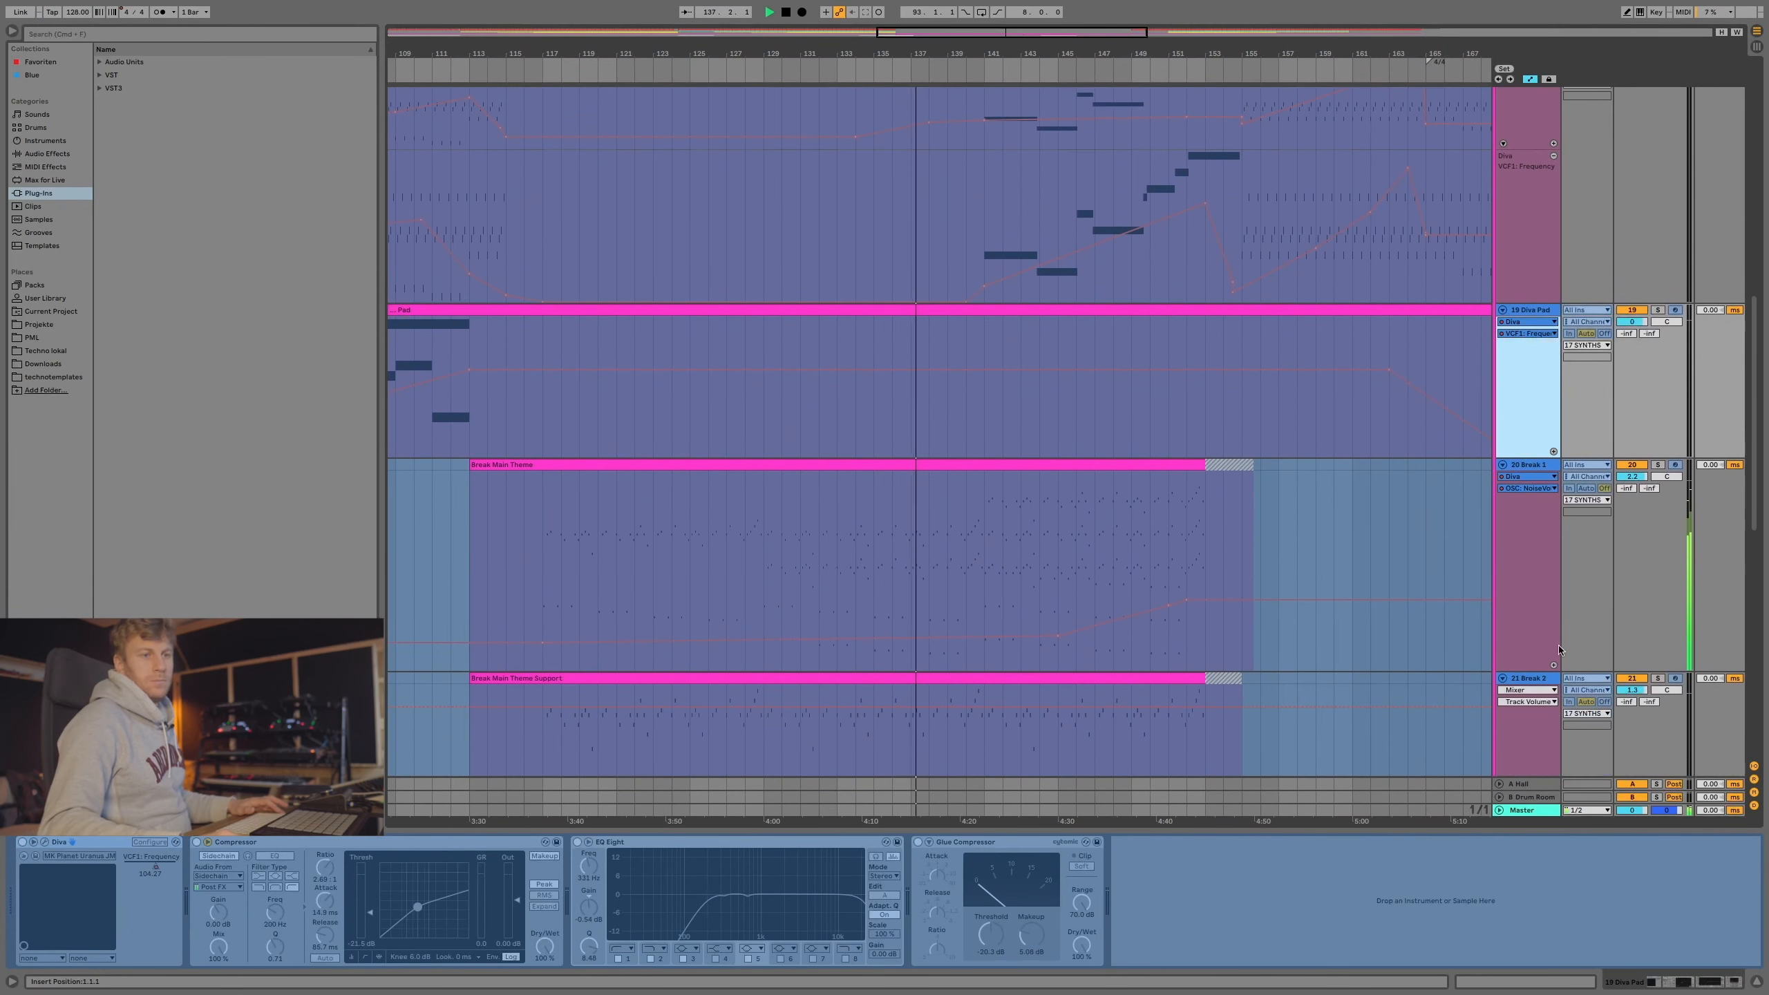
pyautogui.click(1538, 662)
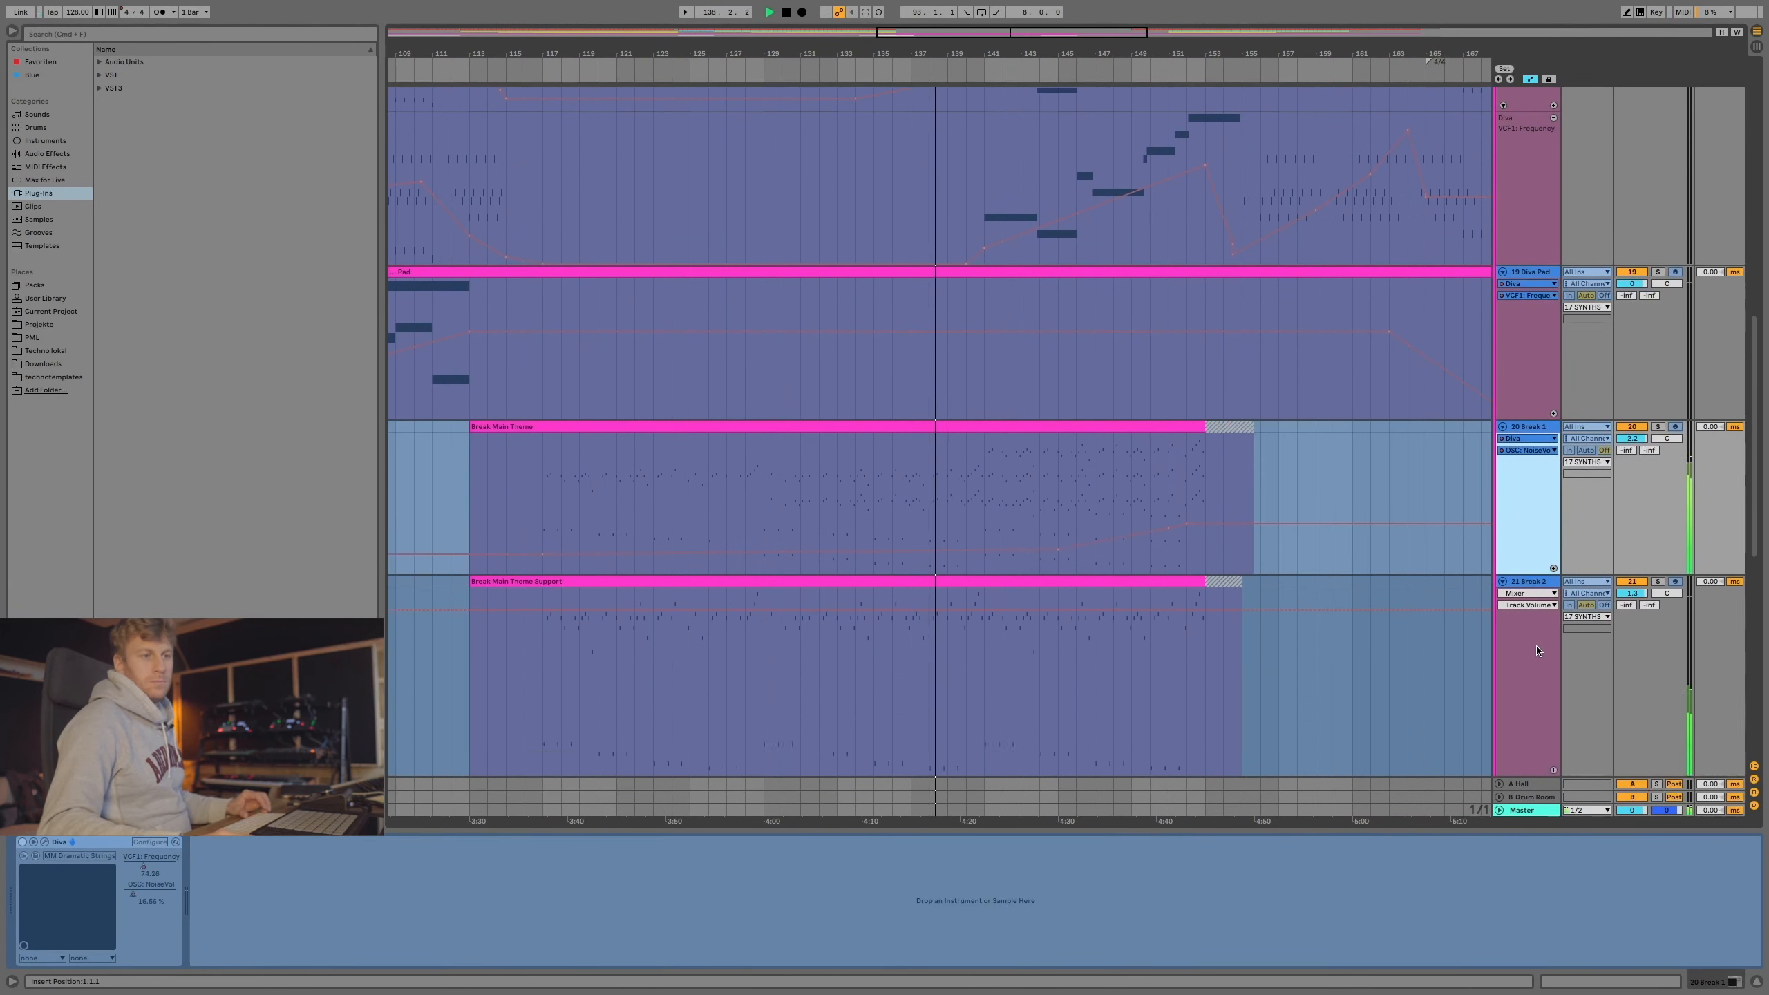
# Reduce the heights of the 21 Break 2, 22 Diva and 23 Diva tracks.
pyautogui.scroll(-3, 1538, 651)
pyautogui.click(1532, 514)
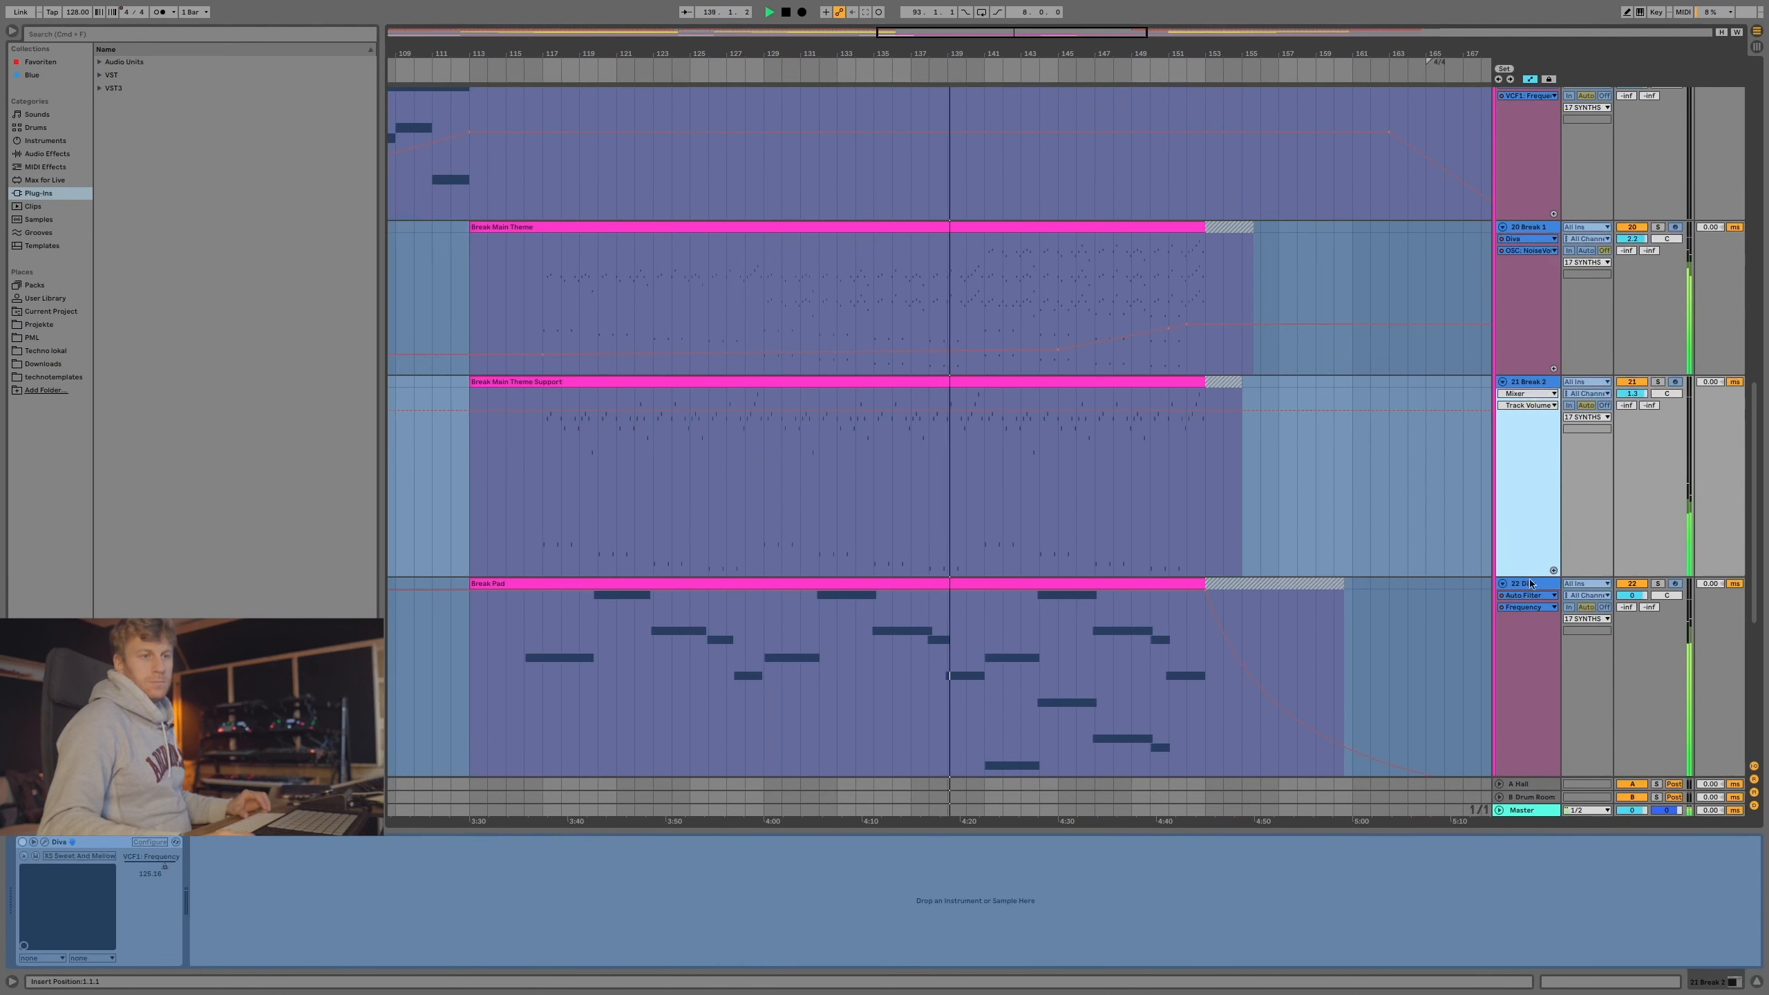
pyautogui.click(1543, 686)
pyautogui.scroll(-3, 1535, 657)
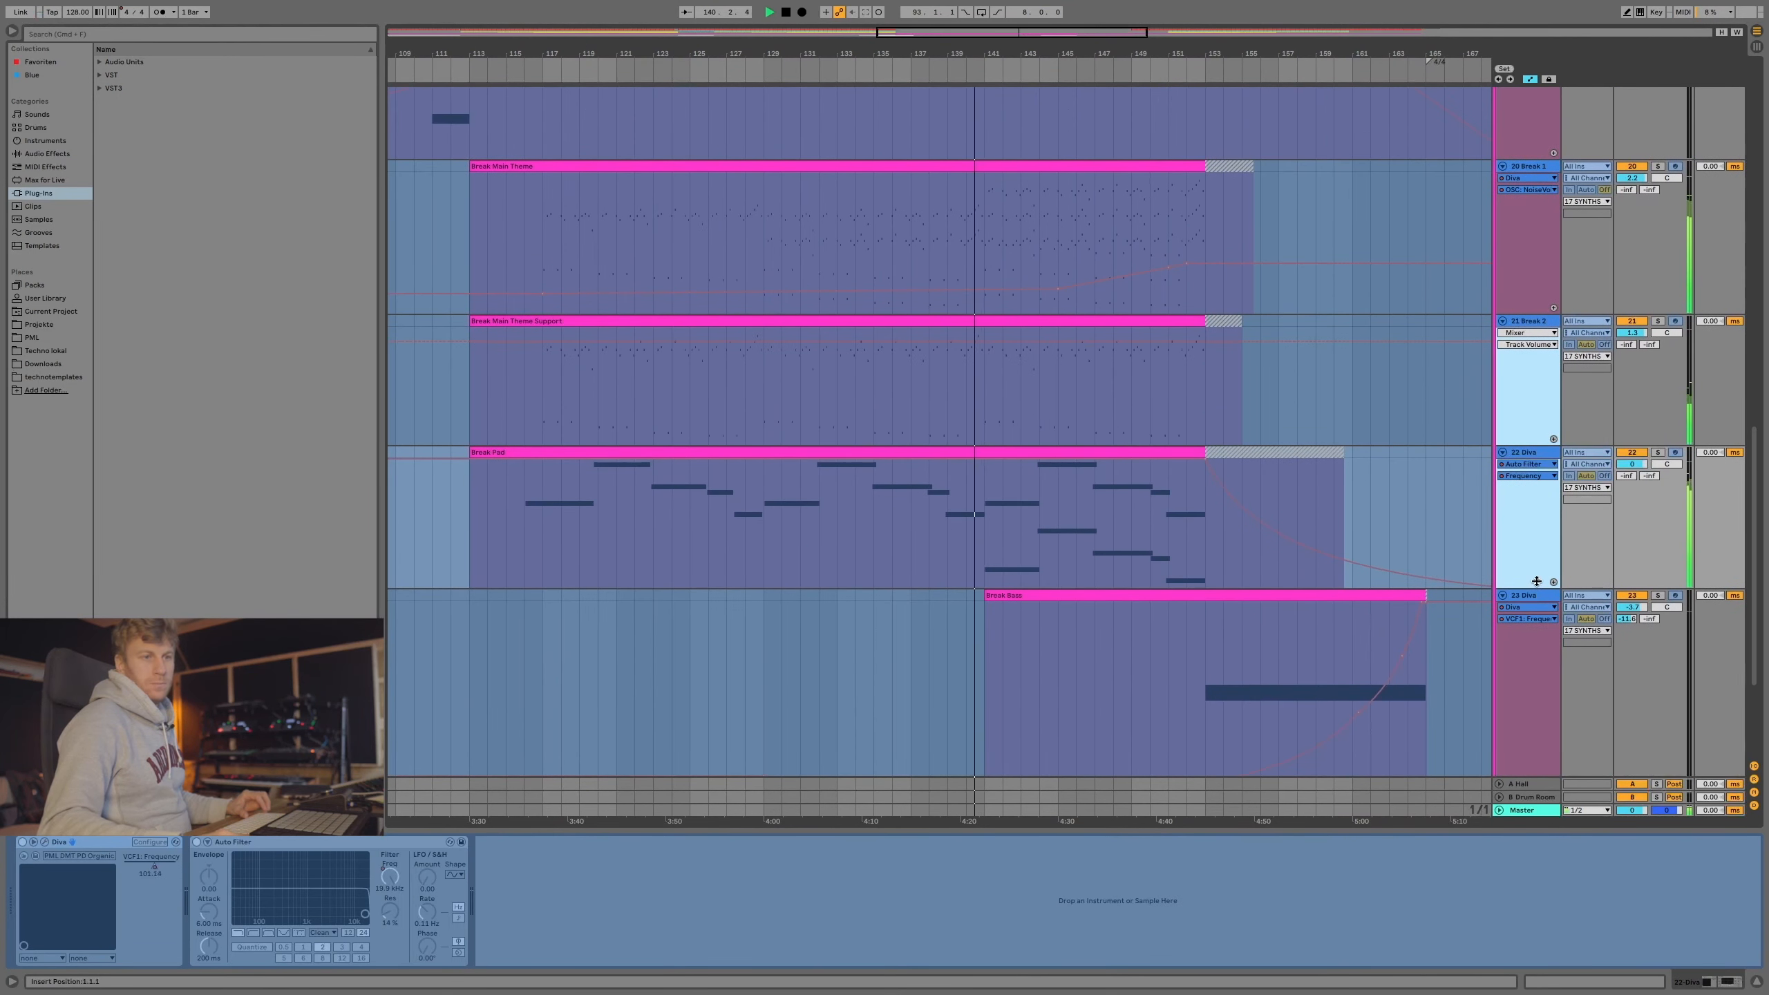
pyautogui.scroll(-3, 1535, 679)
pyautogui.click(1539, 585)
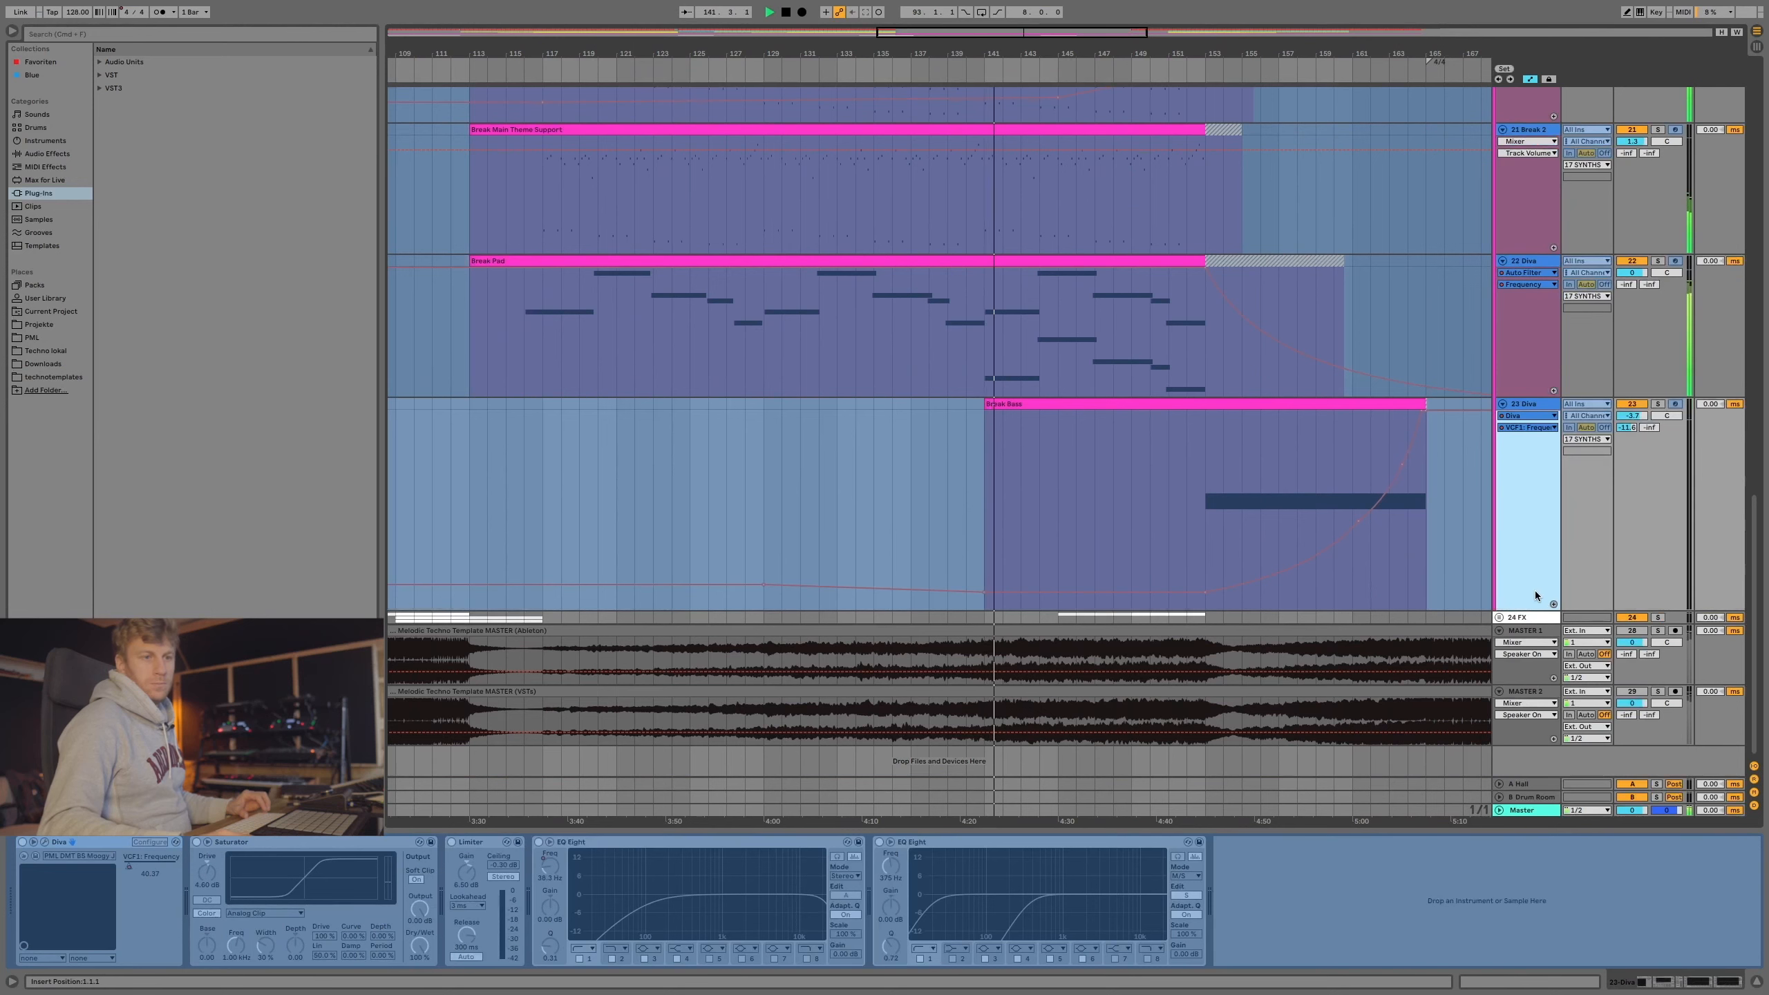
pyautogui.moveTo(1536, 611); pyautogui.dragTo(1535, 541)
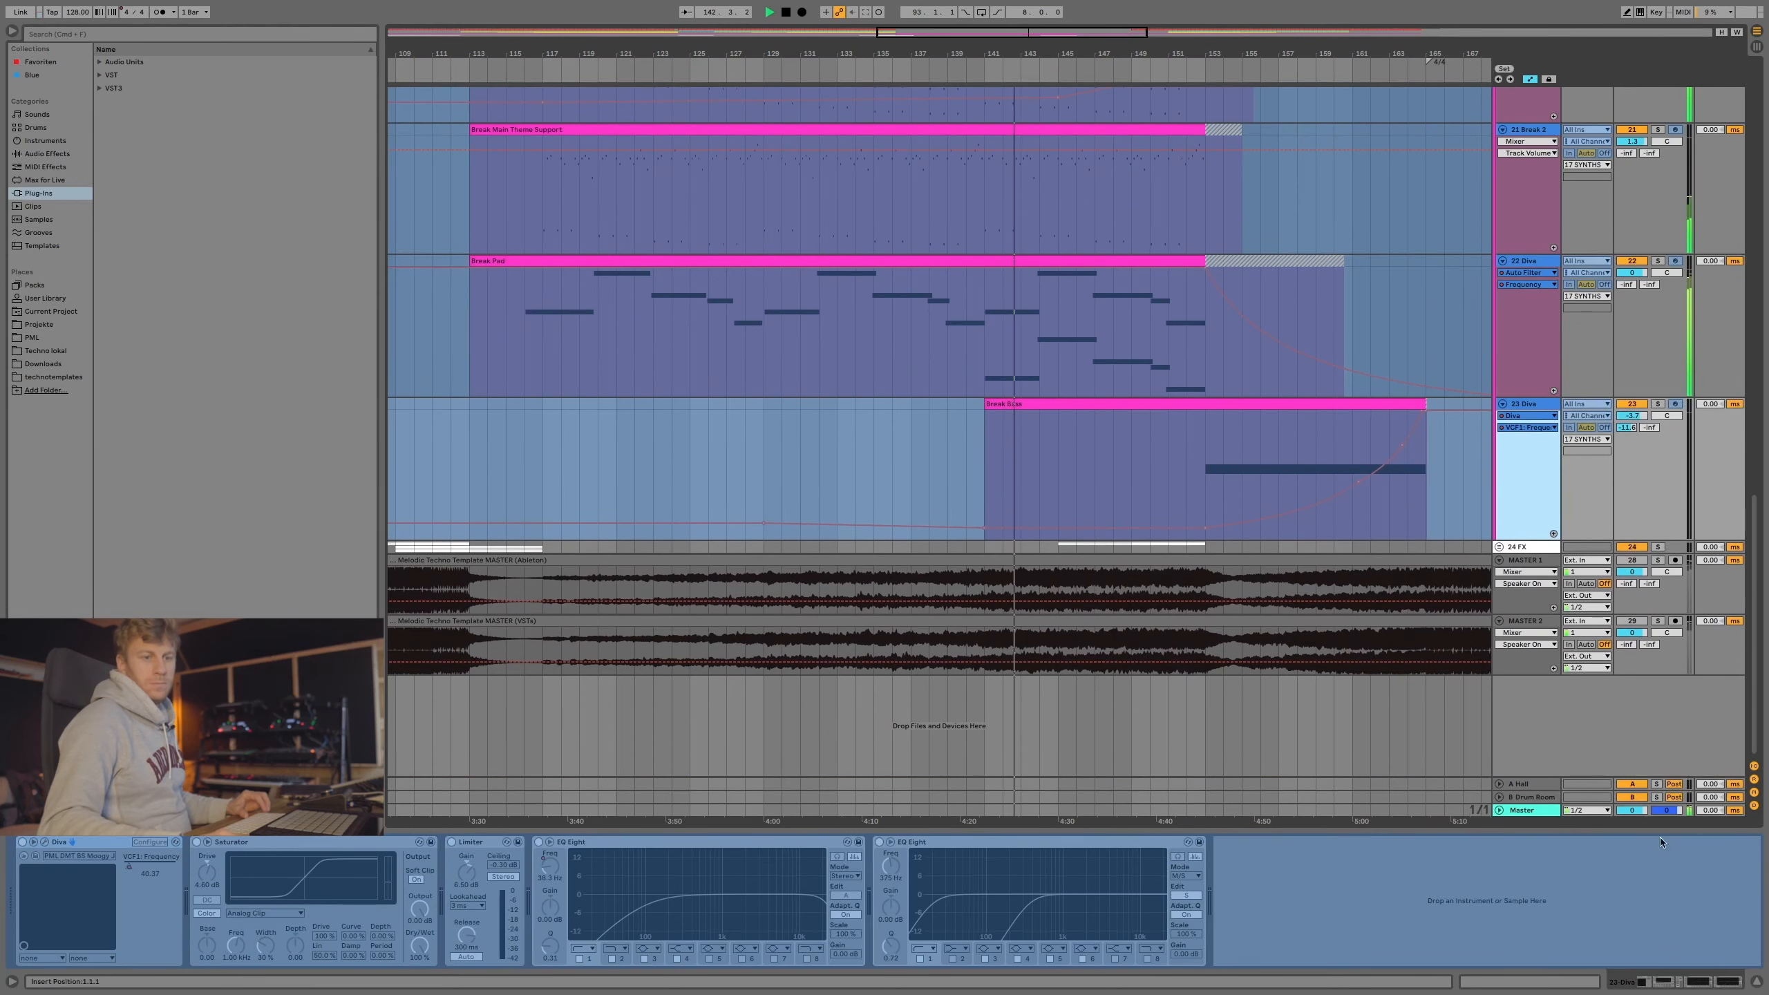
# Hide the device view and reduce the height of the Synth 1 track to fit more break tracks on screen.
pyautogui.click(1756, 985)
pyautogui.scroll(10, 1349, 562)
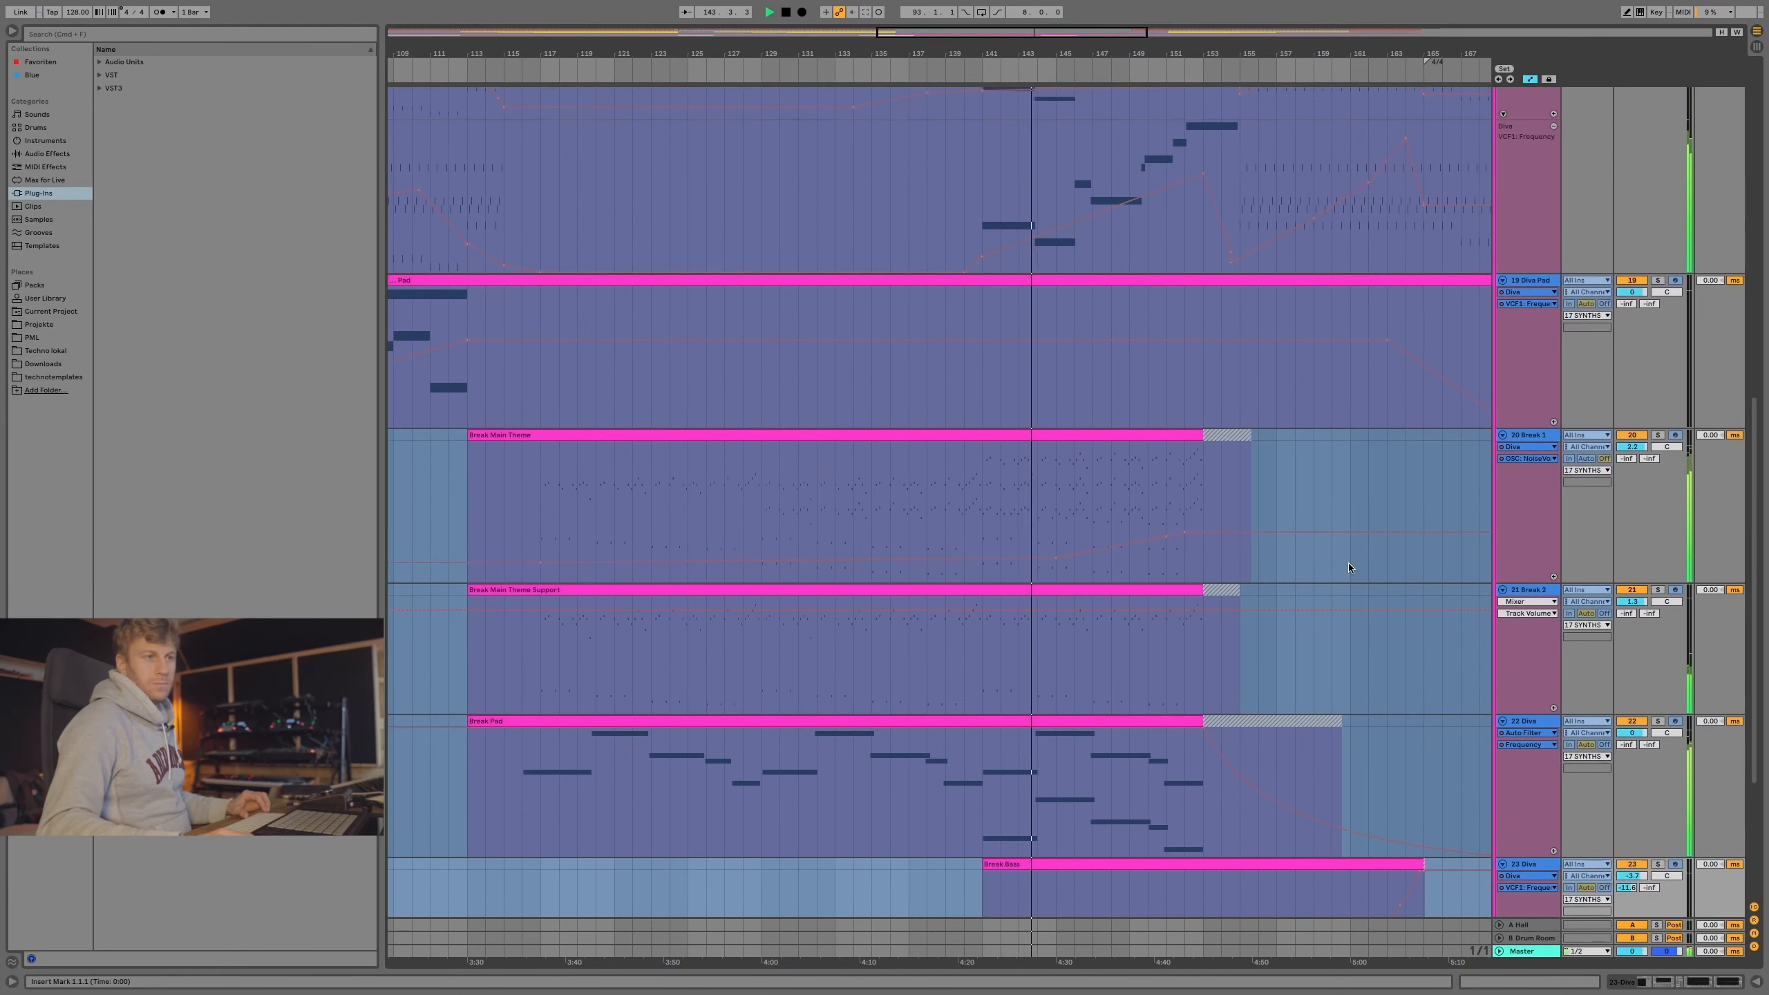
pyautogui.scroll(3, 1349, 567)
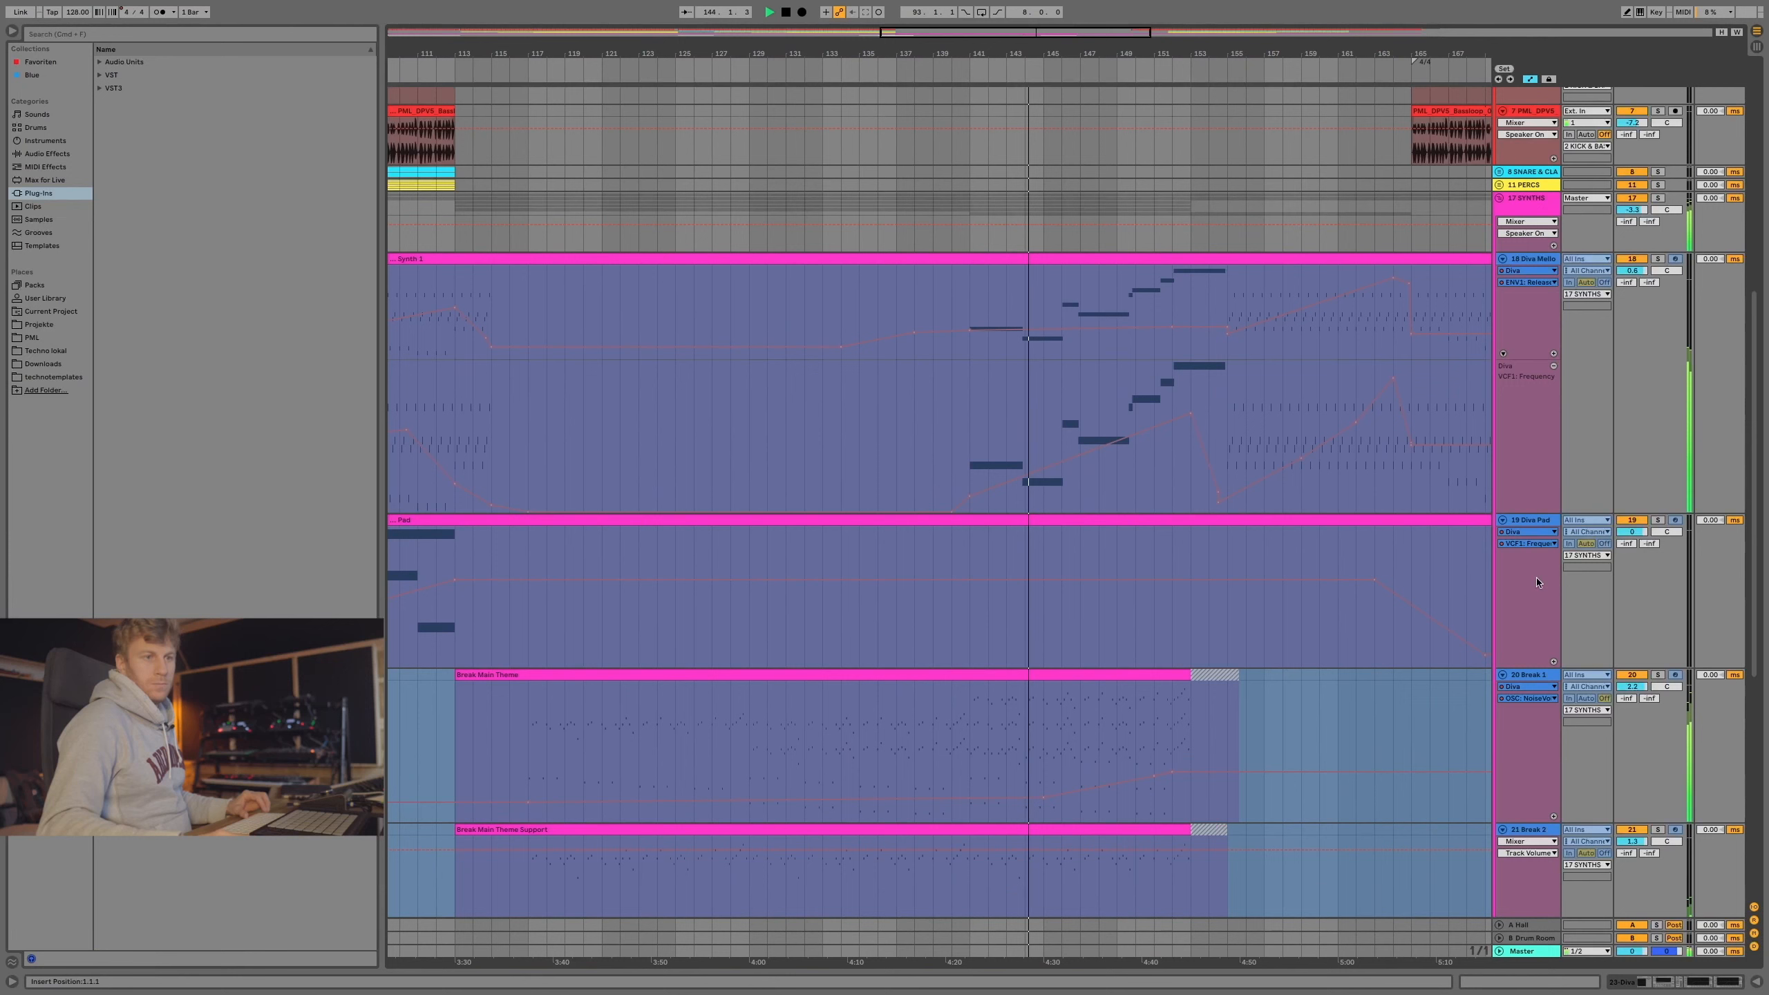
pyautogui.click(1543, 508)
pyautogui.moveTo(1542, 508); pyautogui.dragTo(1543, 414)
# Audition the Synth 1 track in solo, and examine the break tracks with the full mix playing.
pyautogui.click(1659, 258)
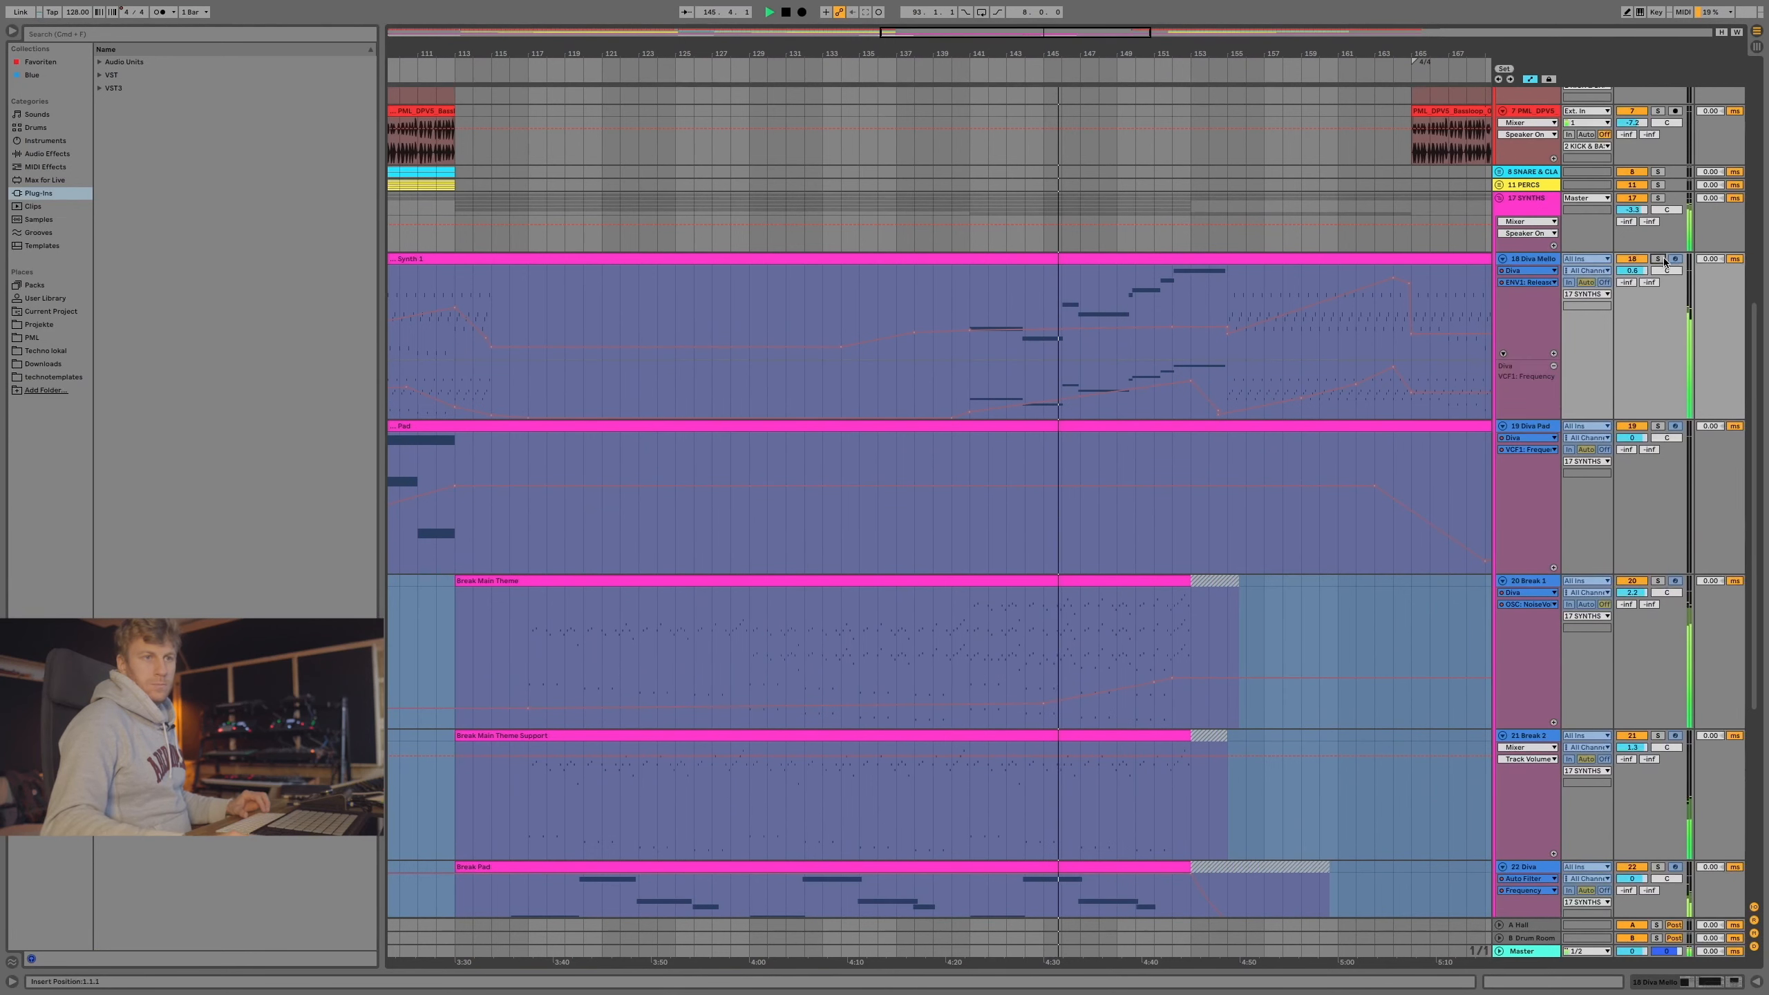
pyautogui.scroll(-1, 1663, 262)
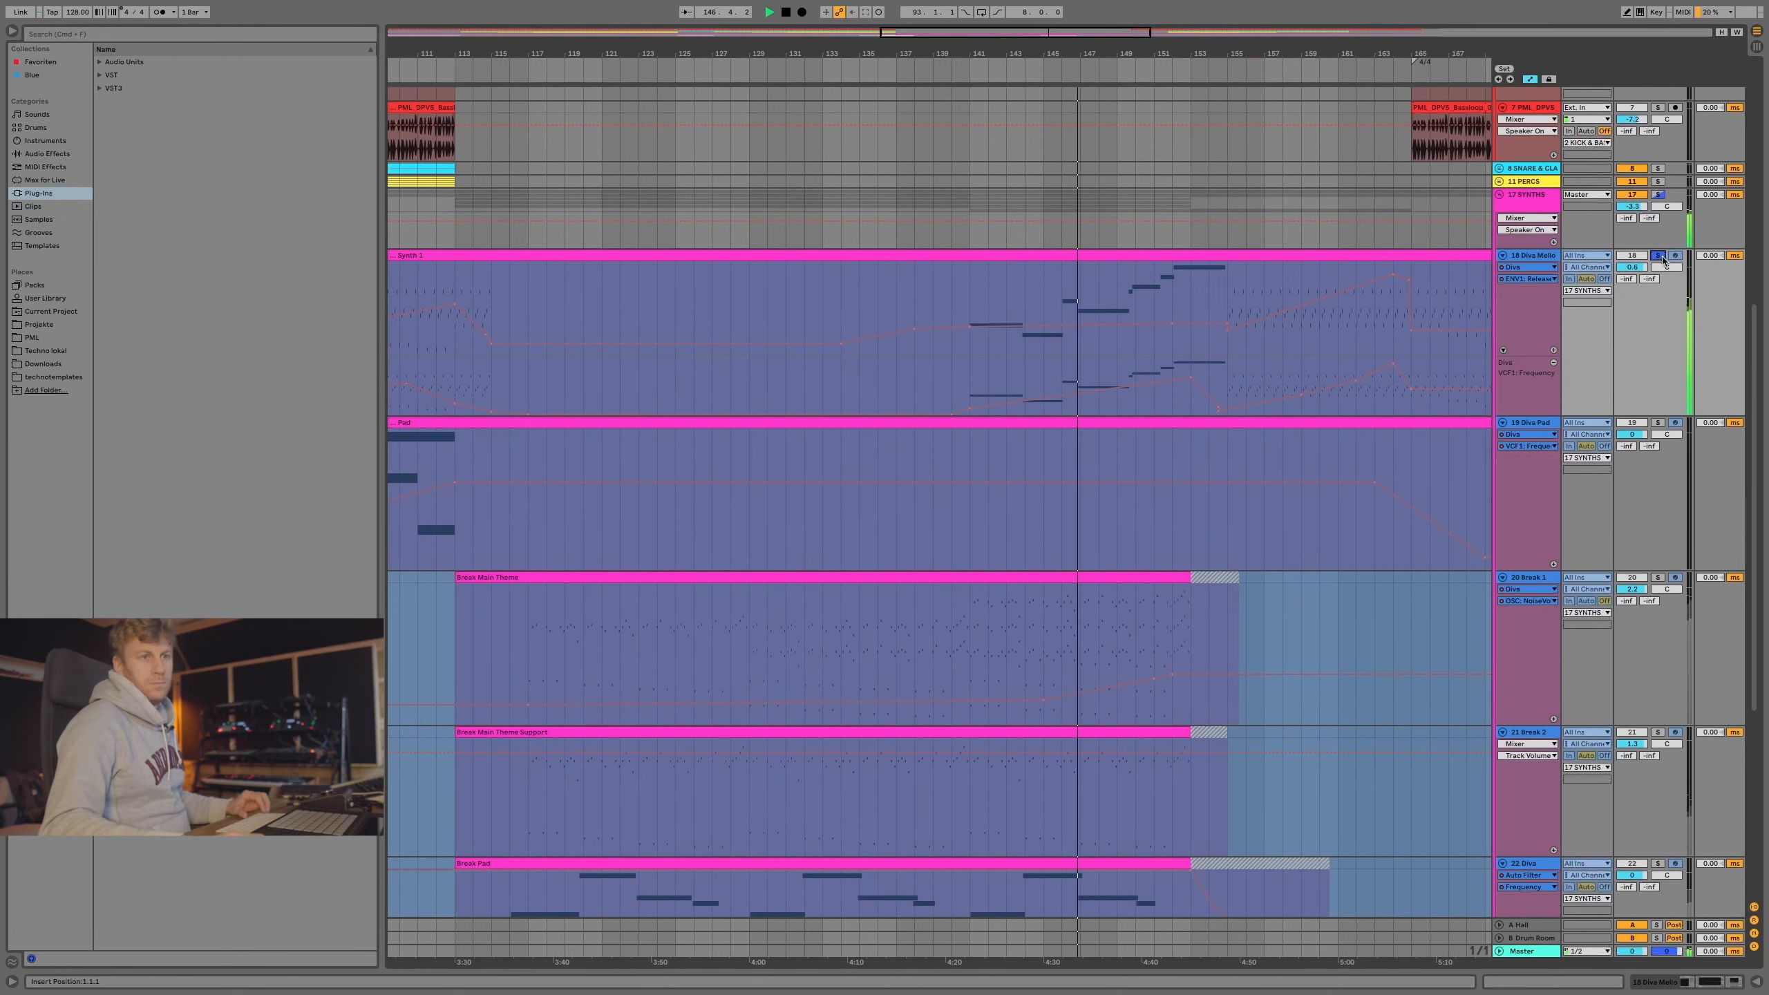
pyautogui.scroll(-12, 1521, 467)
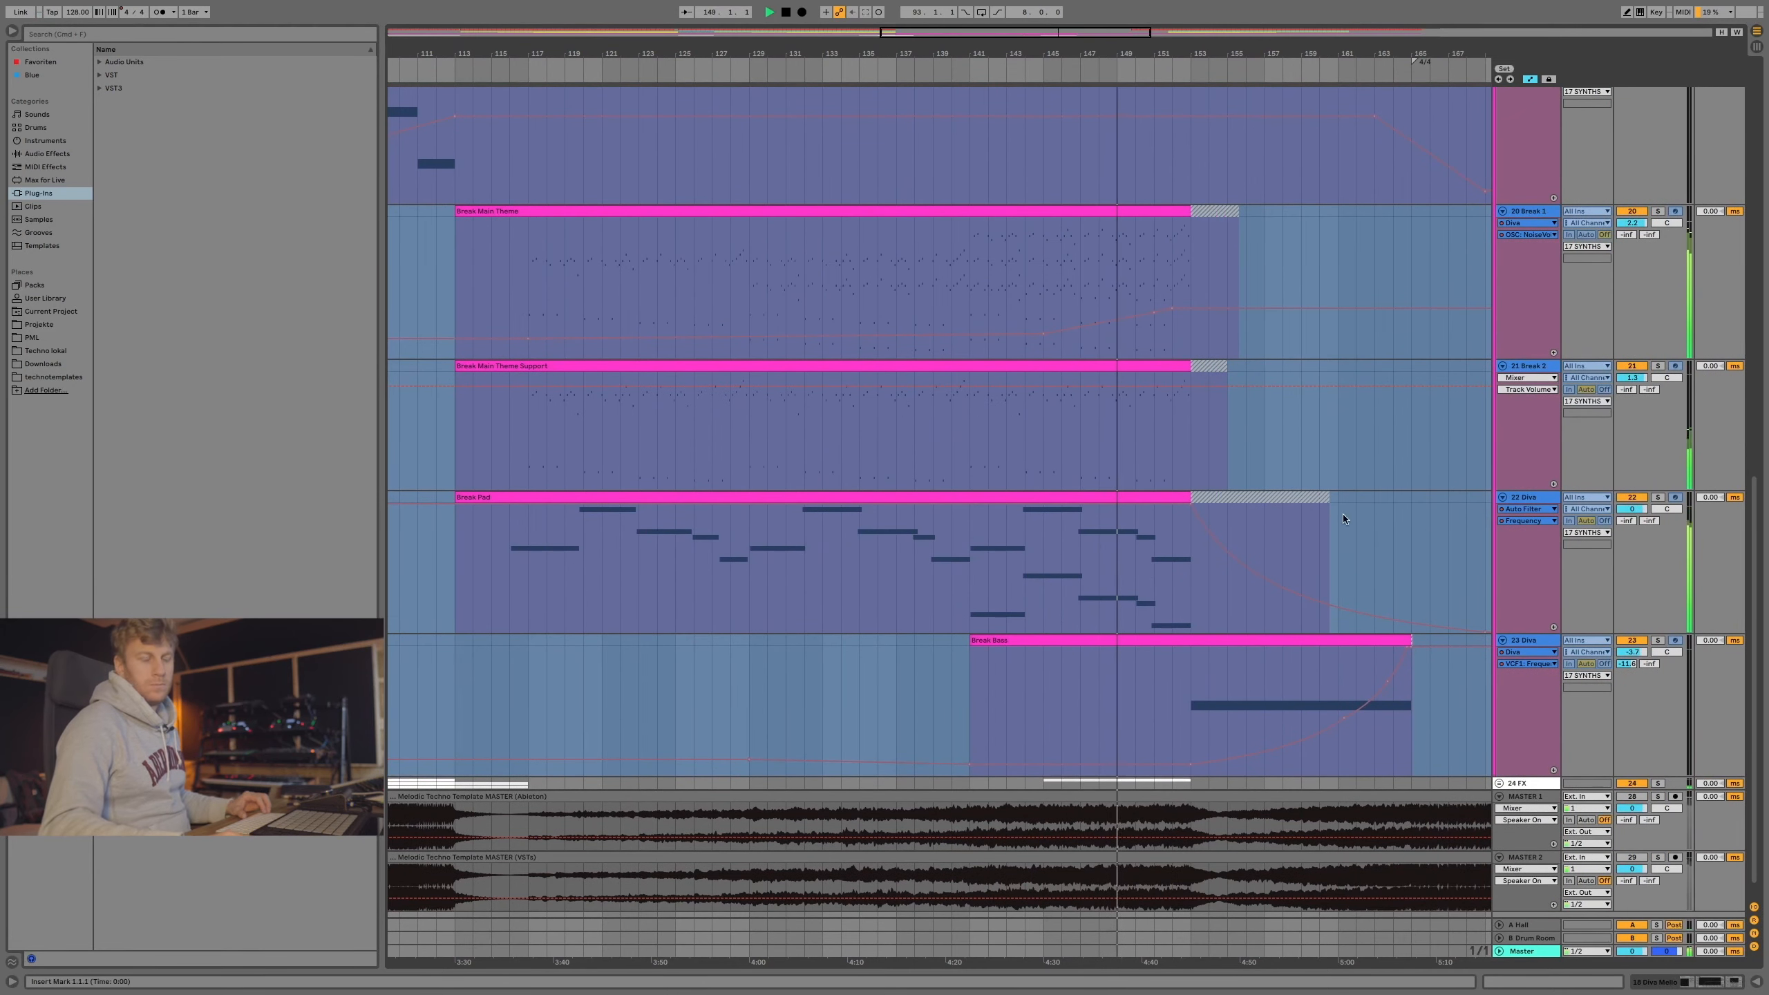
pyautogui.scroll(15, 1358, 508)
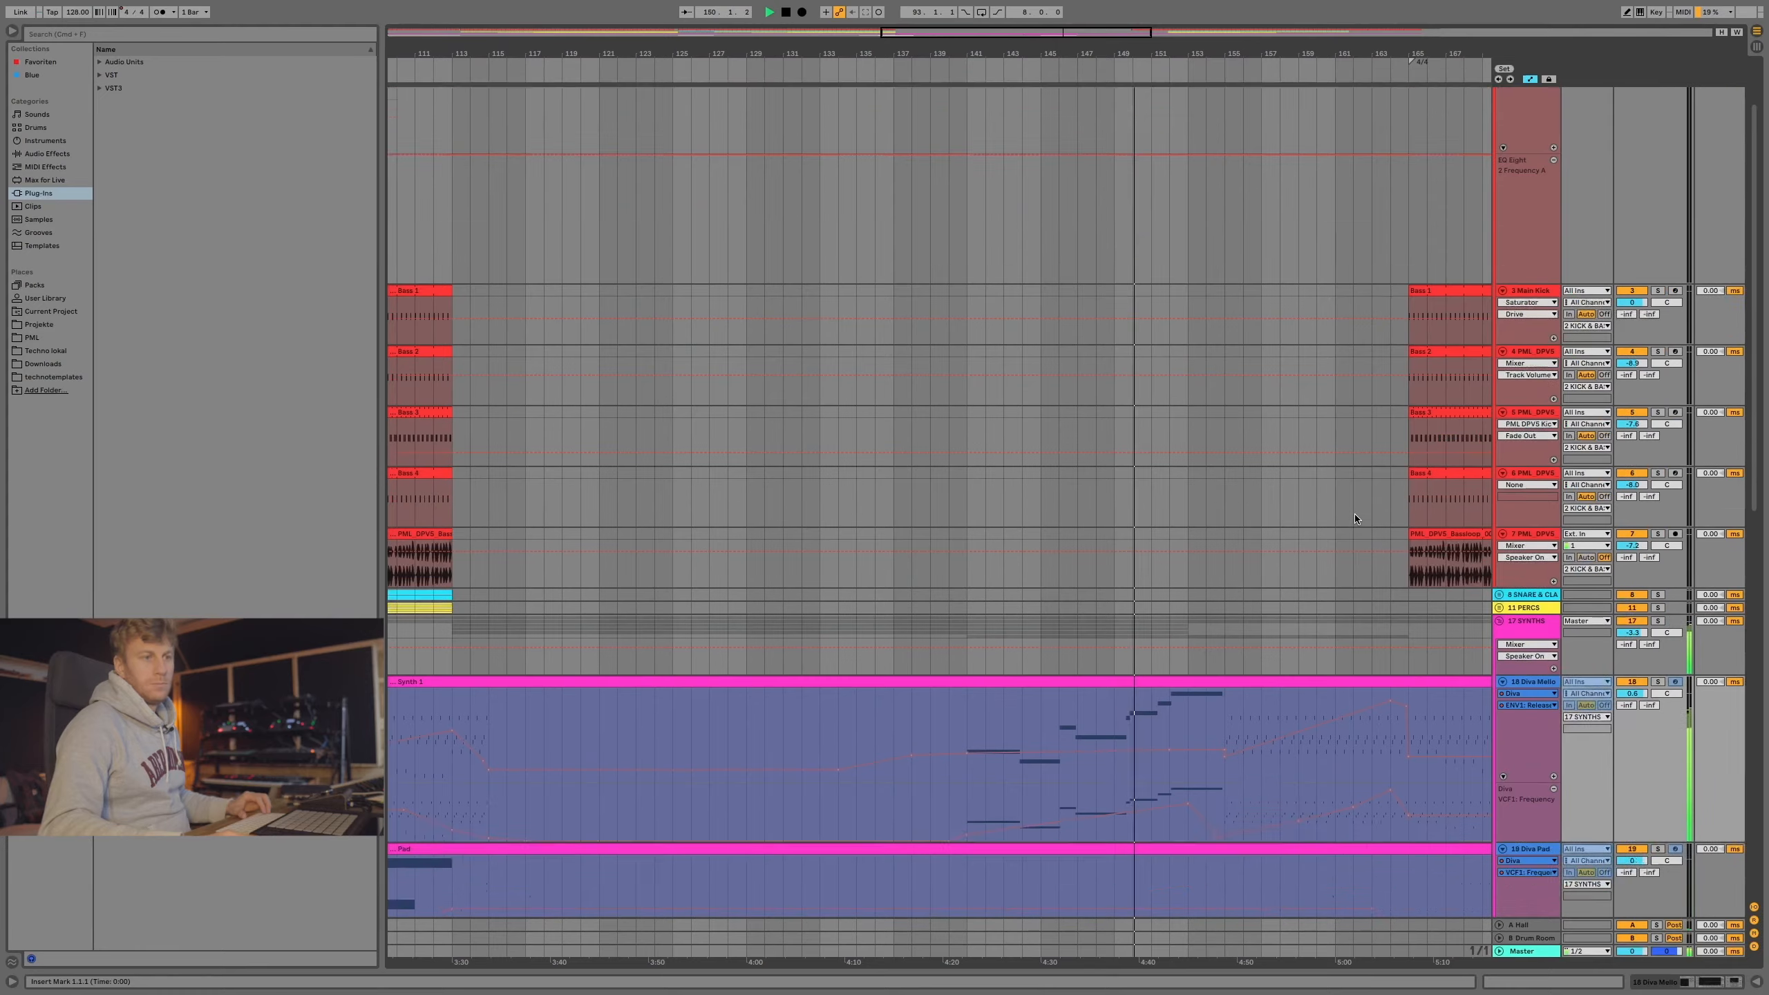
pyautogui.scroll(-12, 1355, 514)
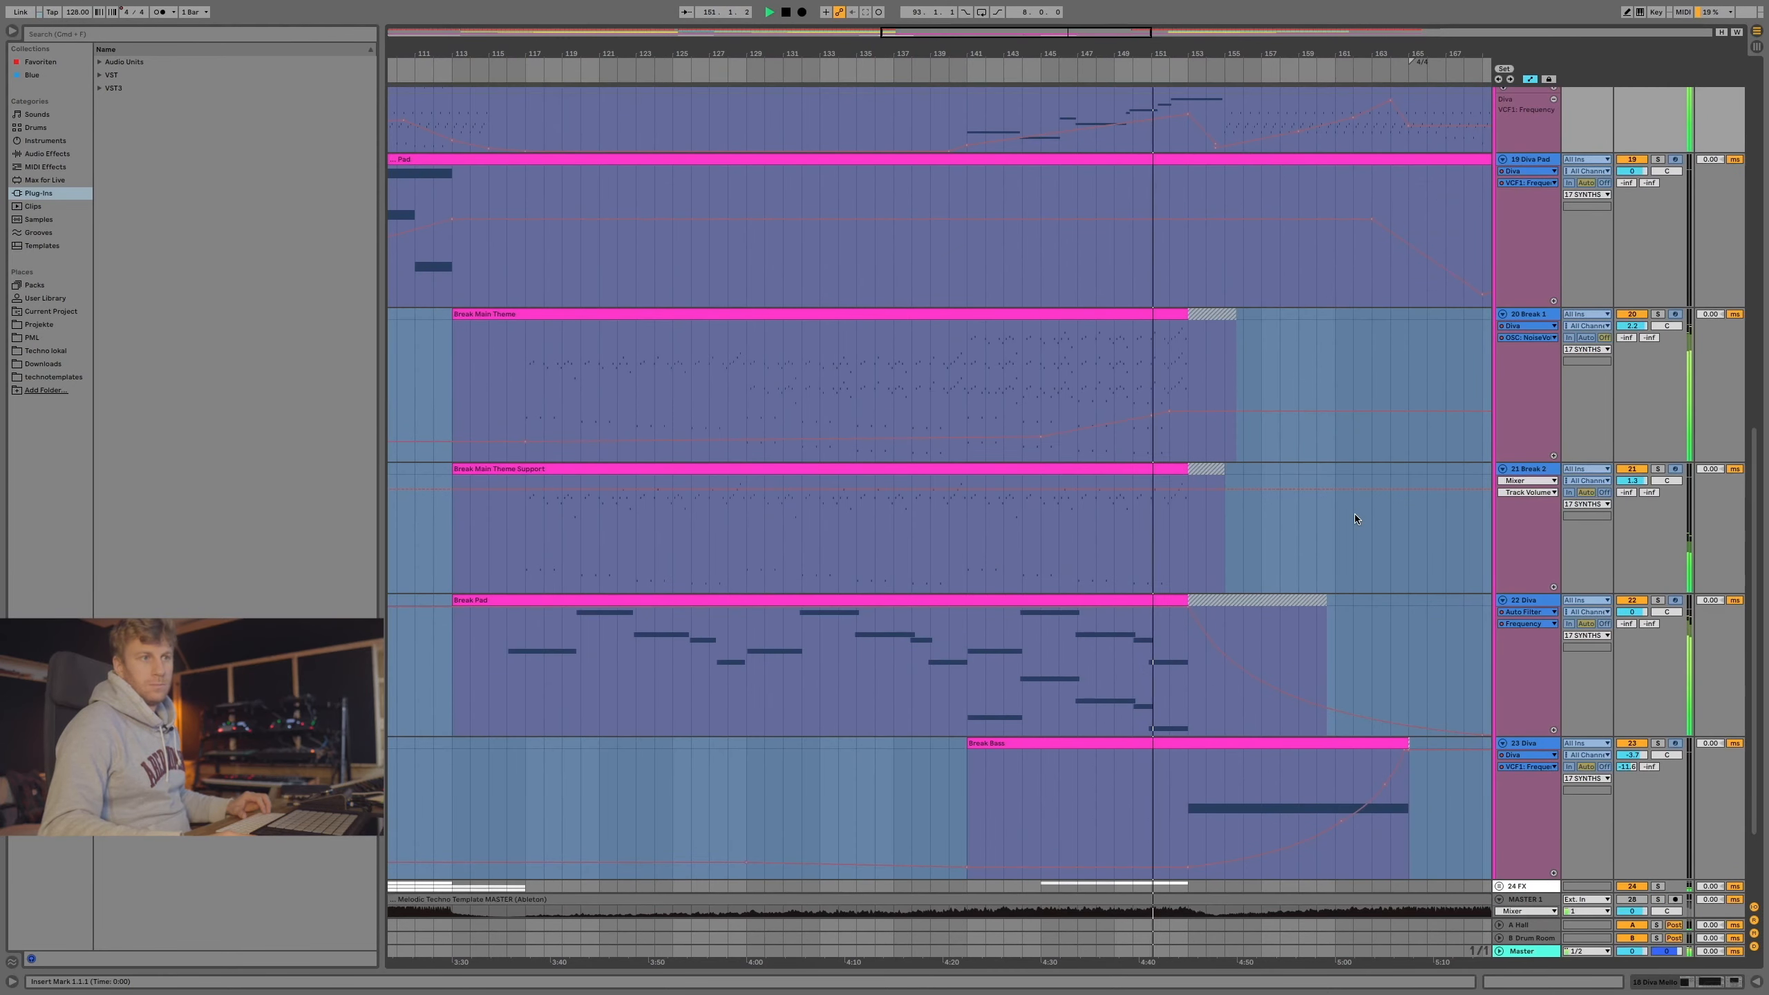
pyautogui.scroll(2, 1355, 514)
pyautogui.hscroll(1, 1354, 517)
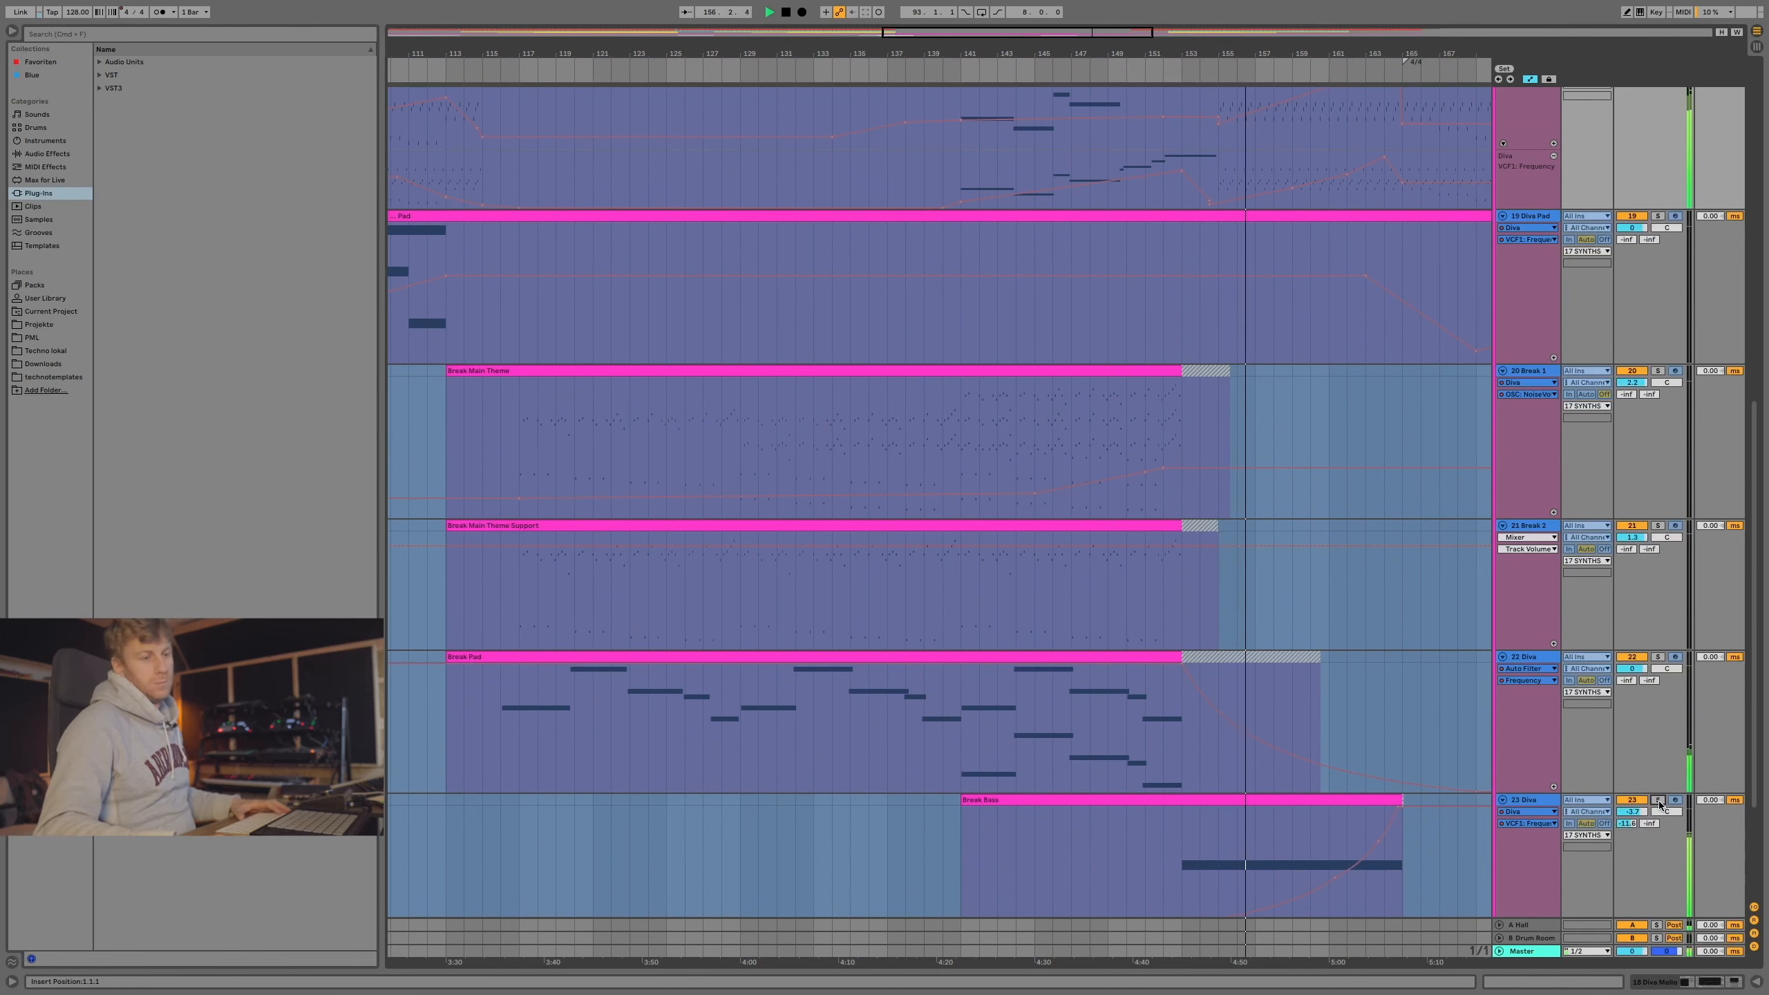
# Examine the synth, pad, break and bass tracks as playback moves from the end of the break into the drop.
pyautogui.scroll(-5, 1660, 805)
pyautogui.scroll(10, 1598, 772)
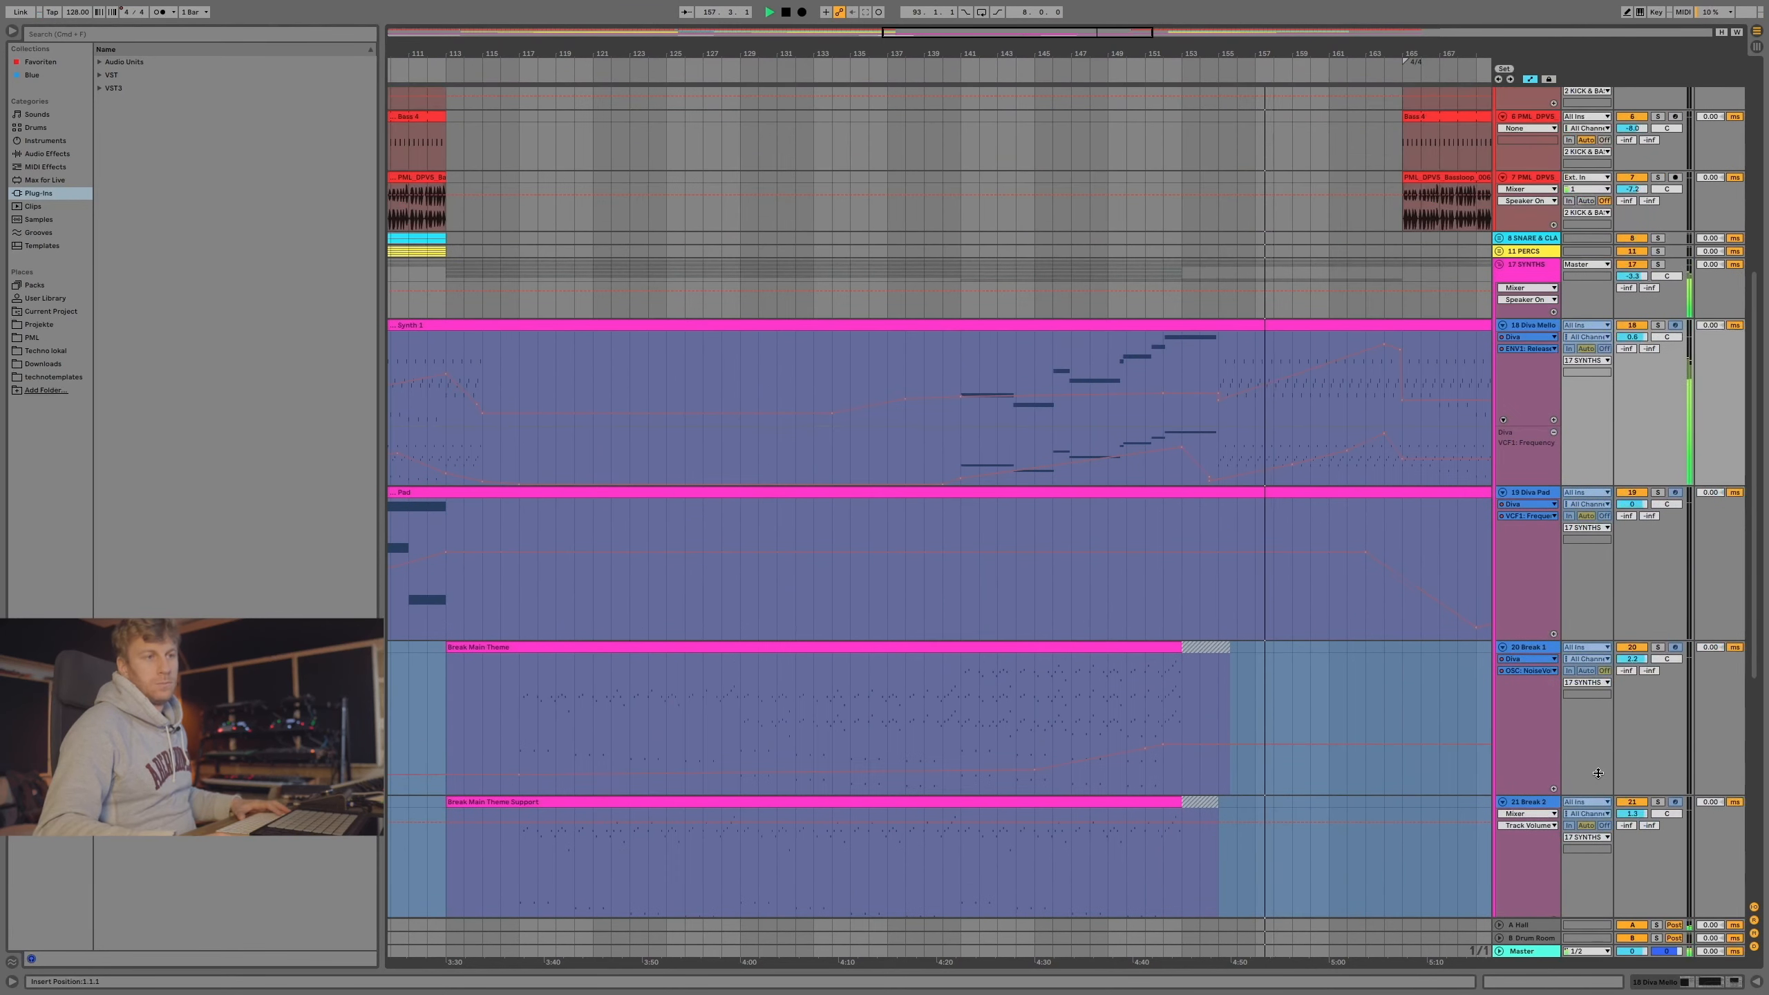
pyautogui.hscroll(10, 1392, 638)
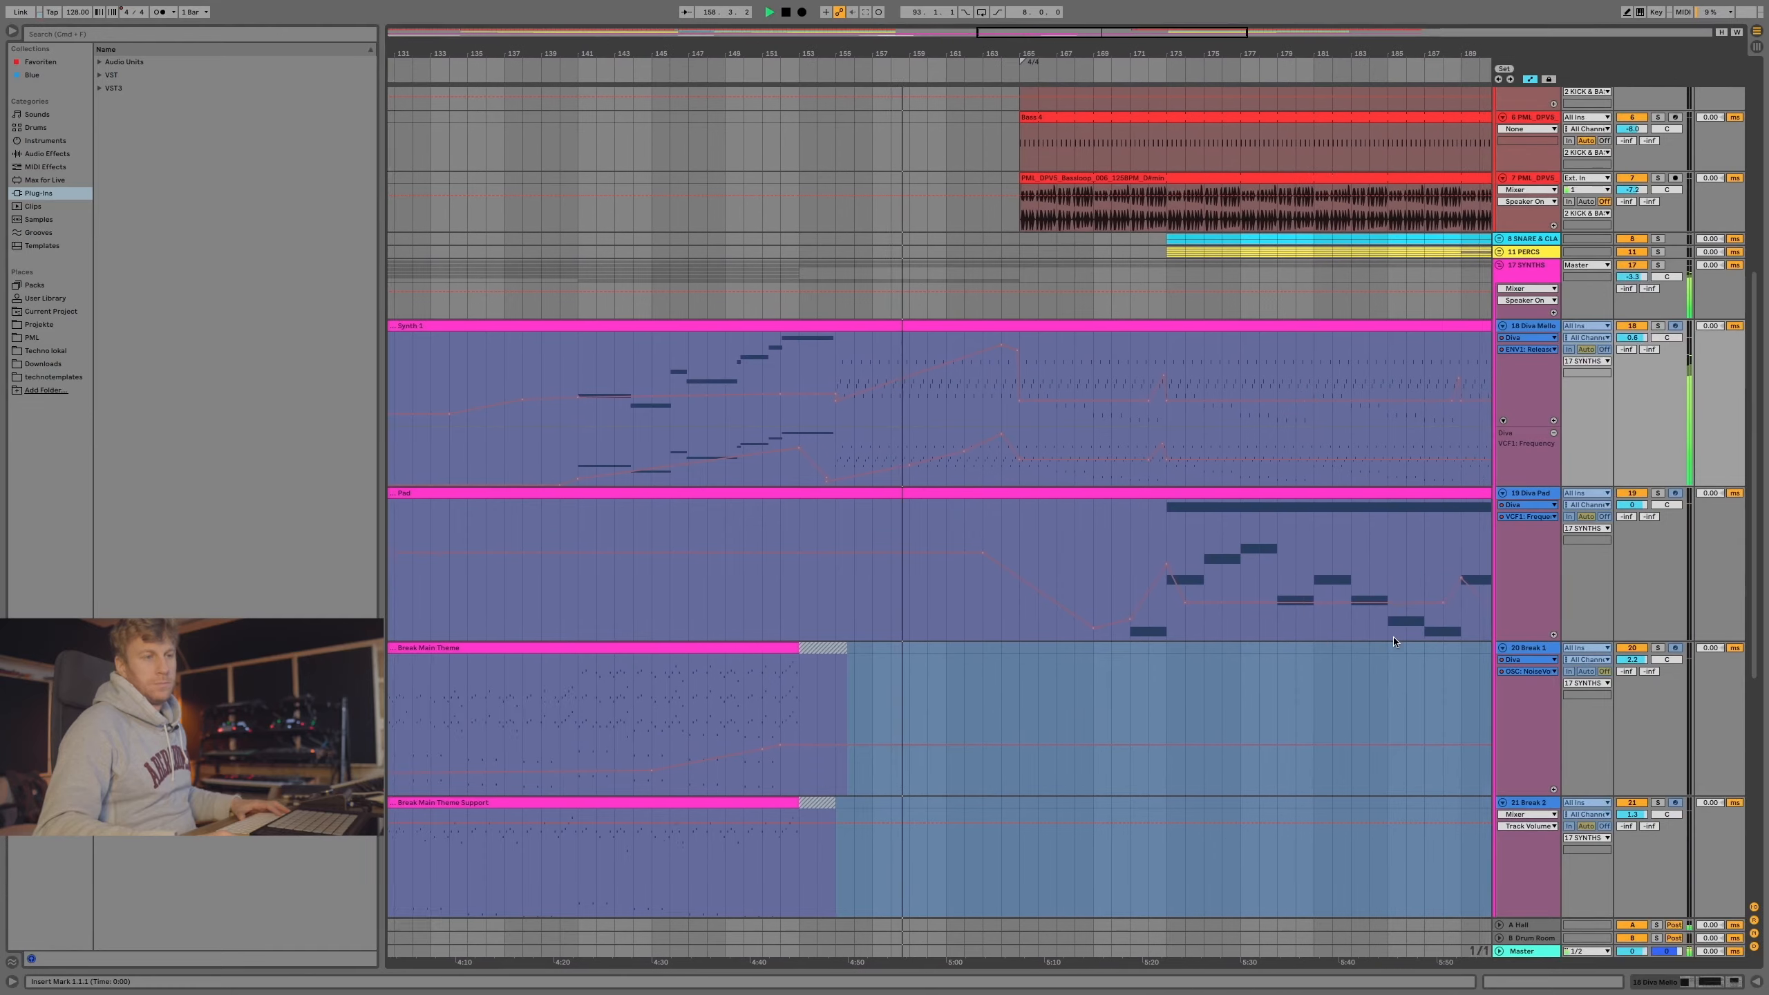
pyautogui.scroll(3, 1393, 637)
pyautogui.hscroll(5, 1393, 638)
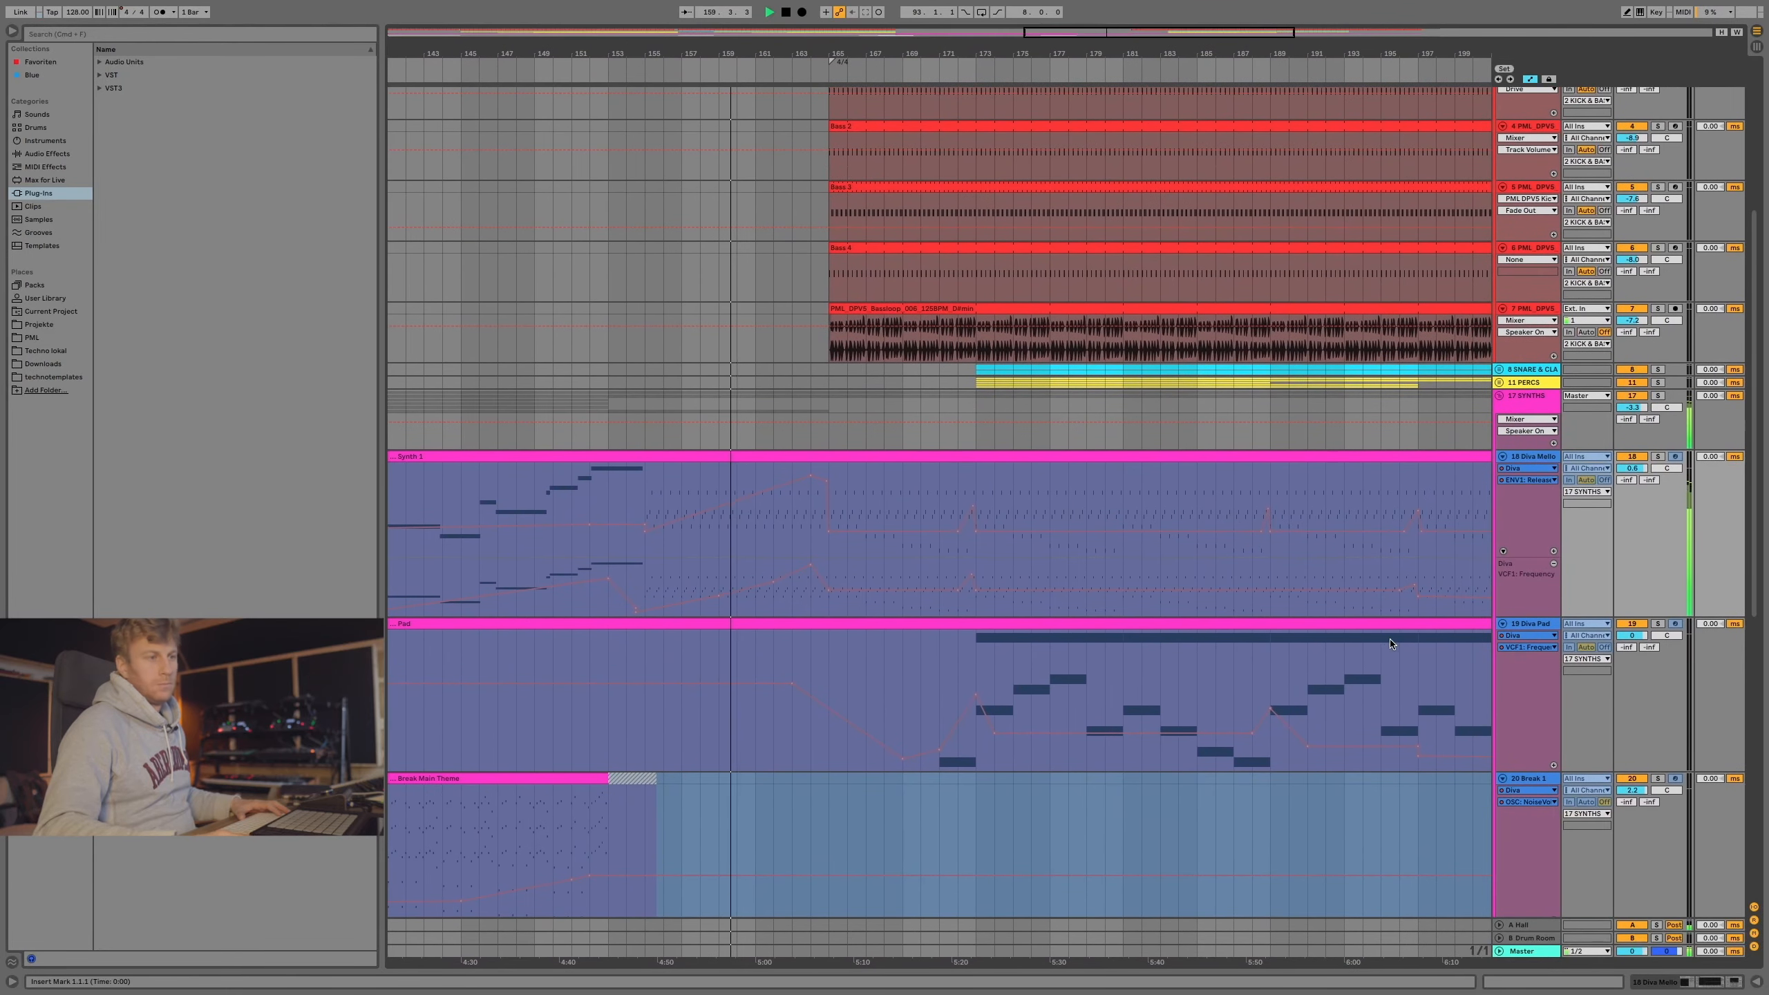
pyautogui.scroll(-8, 1391, 642)
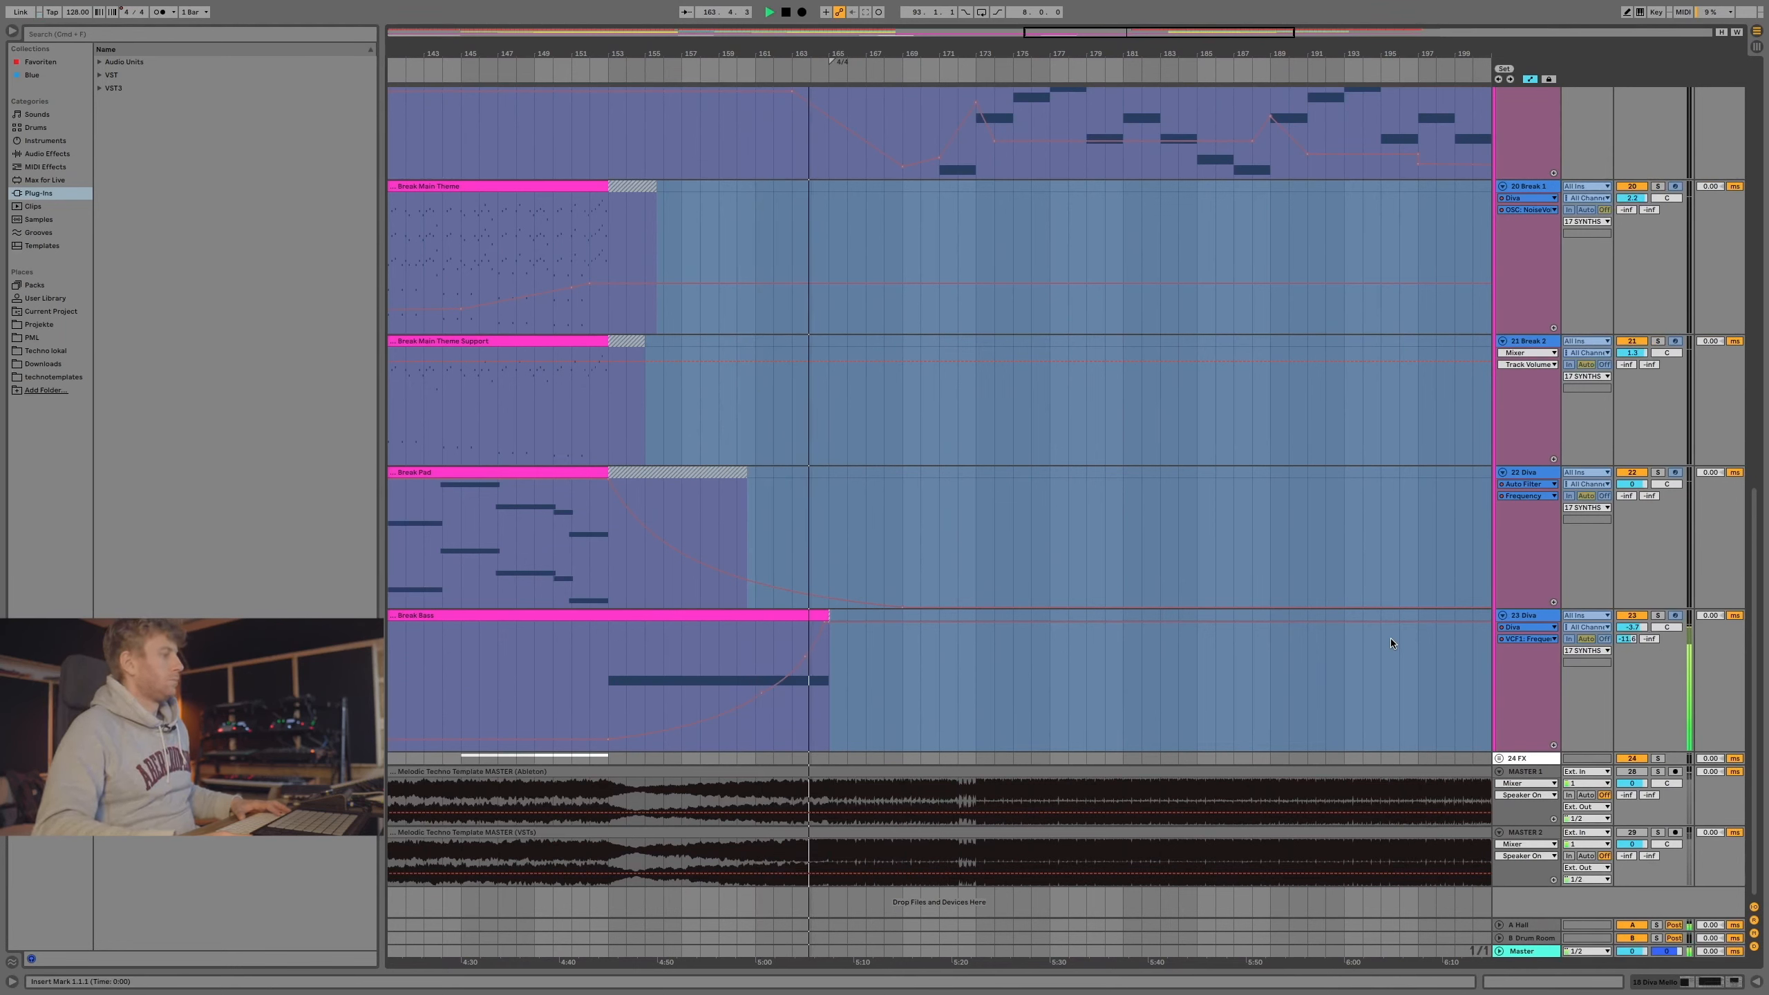
pyautogui.scroll(5, 1391, 643)
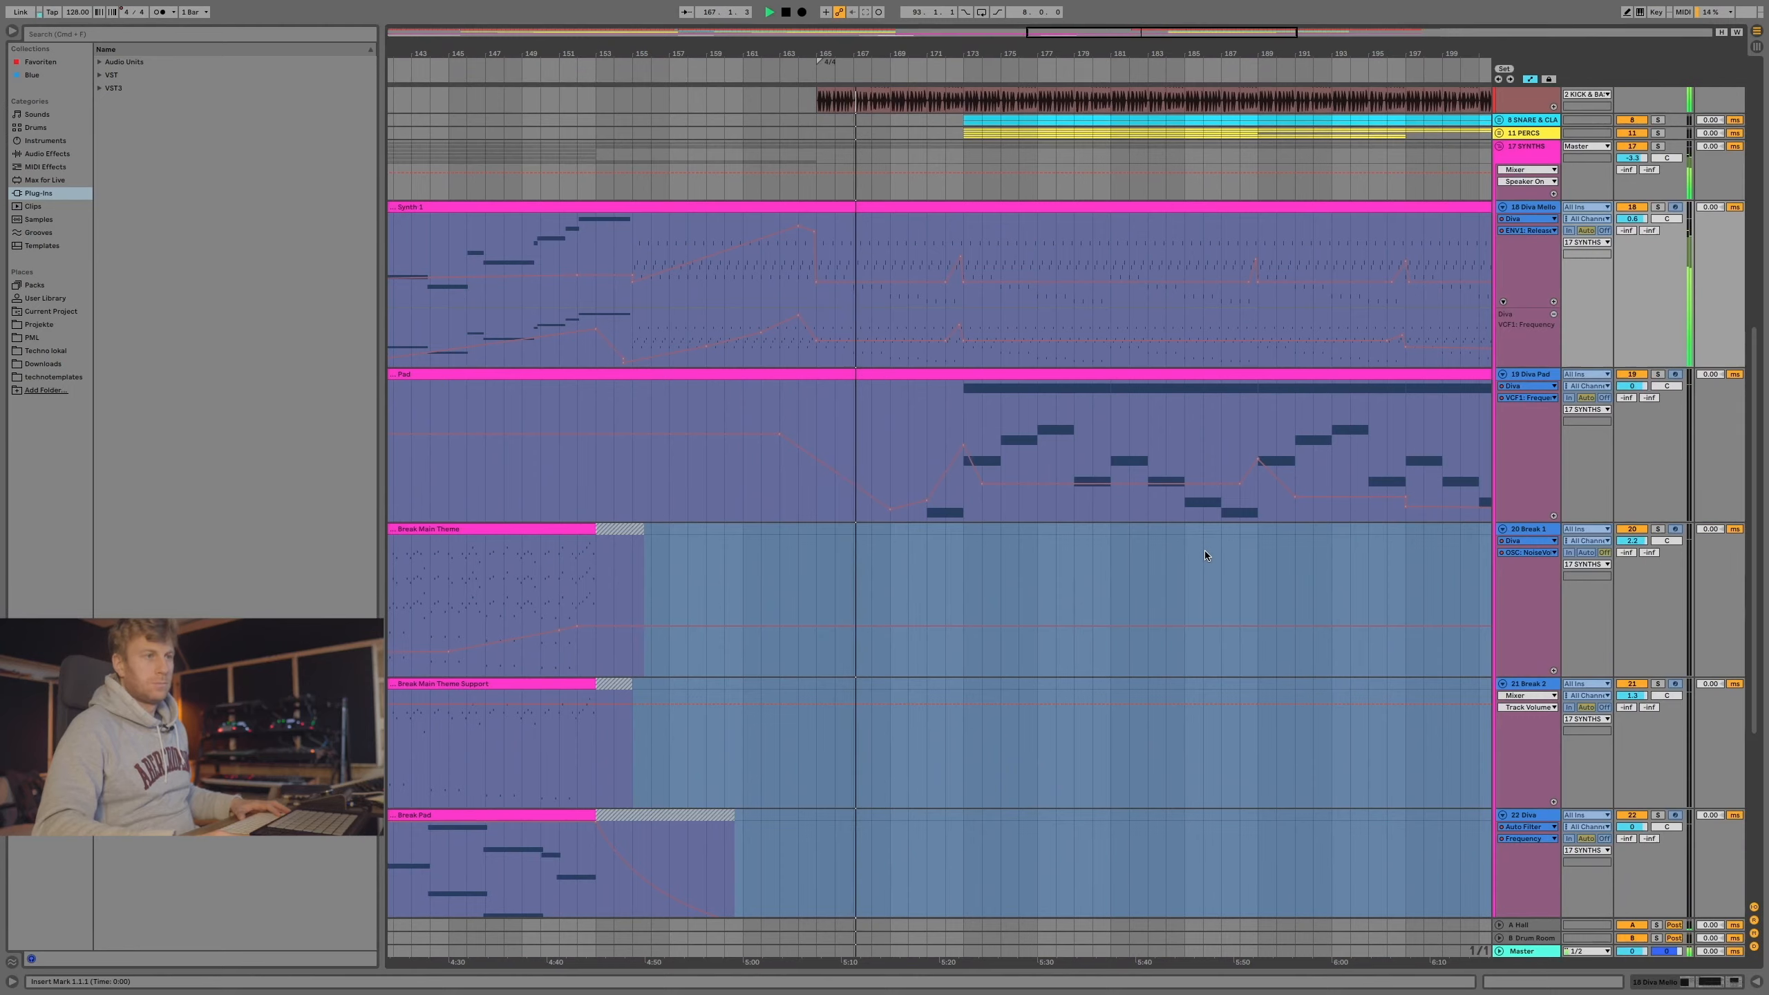
pyautogui.scroll(5, 1205, 554)
pyautogui.scroll(3, 1207, 556)
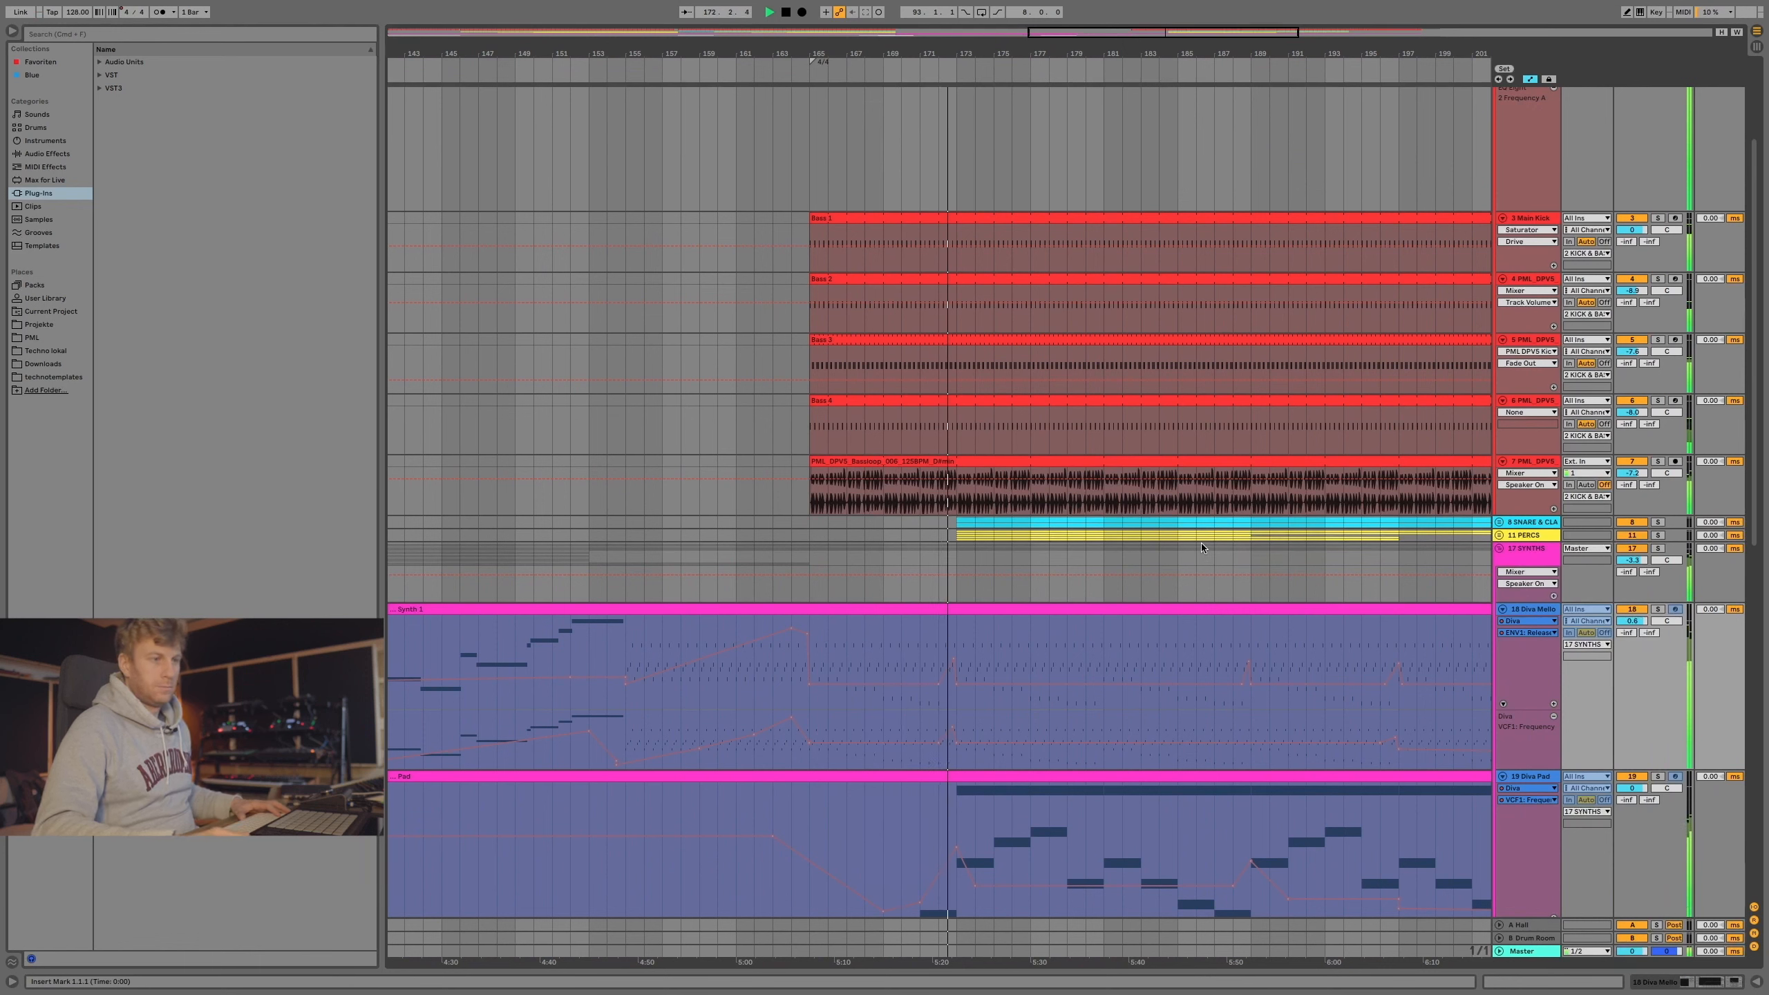
pyautogui.scroll(3, 1401, 486)
pyautogui.hscroll(2, 1401, 486)
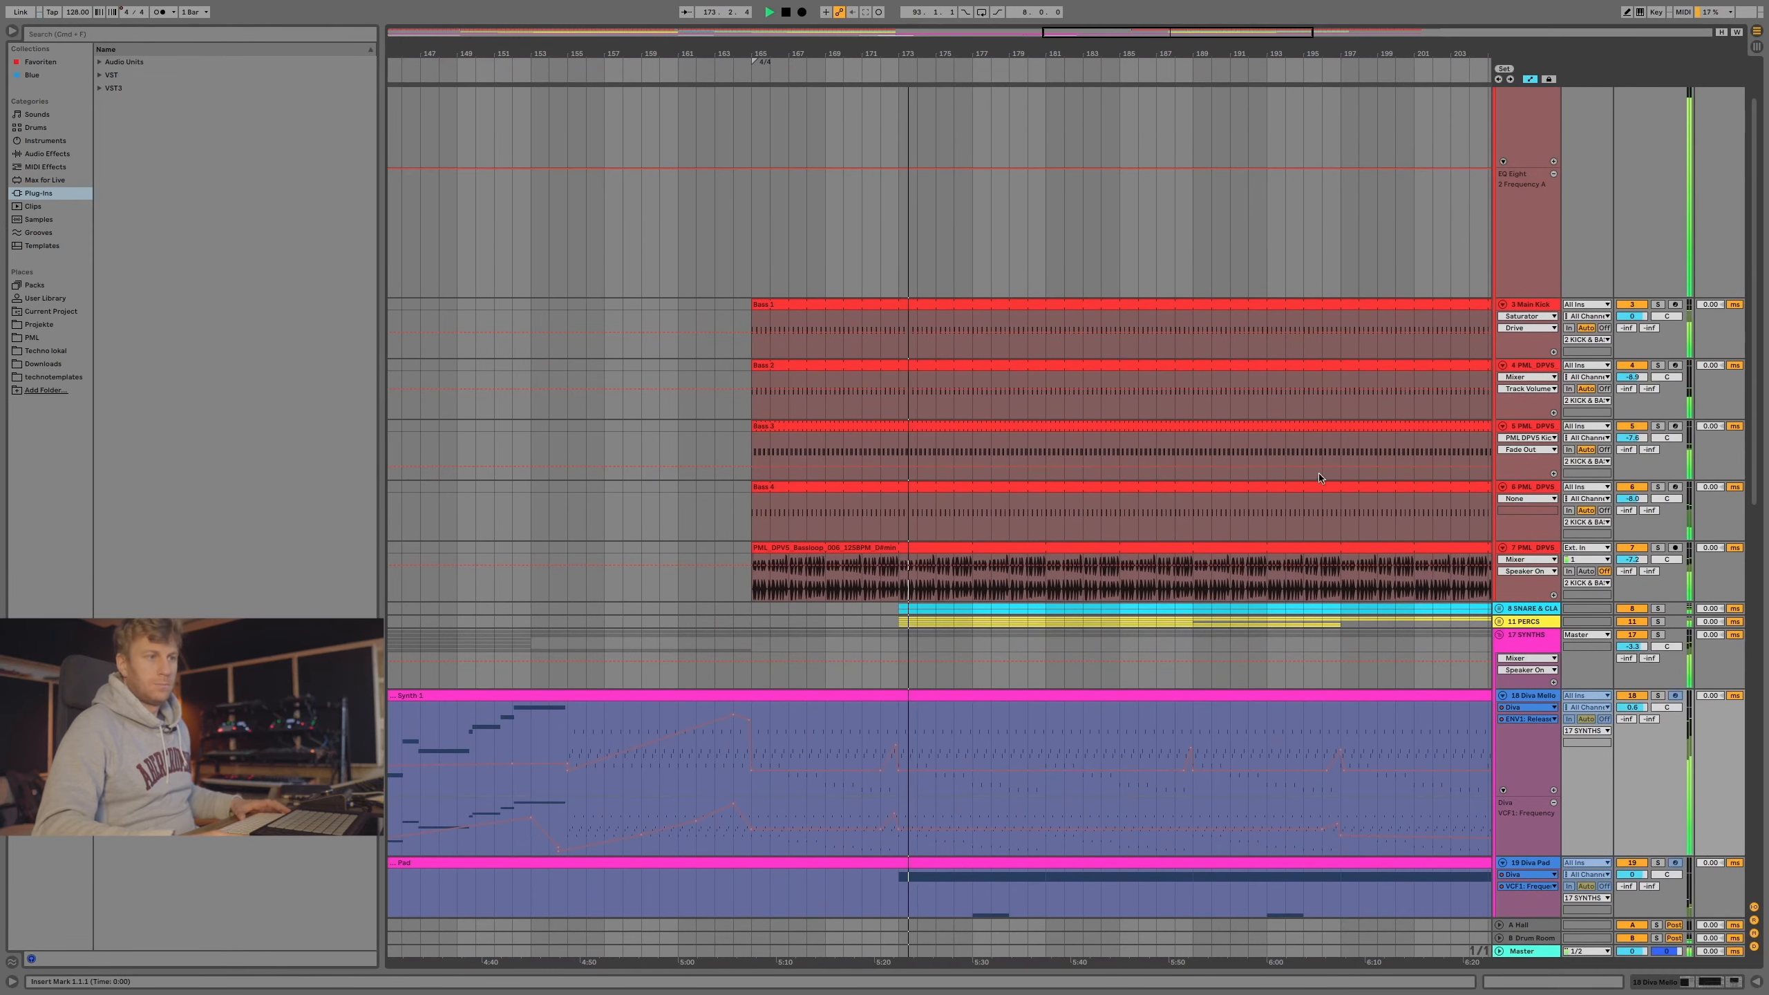
pyautogui.scroll(-3, 1245, 478)
pyautogui.scroll(-5, 1244, 477)
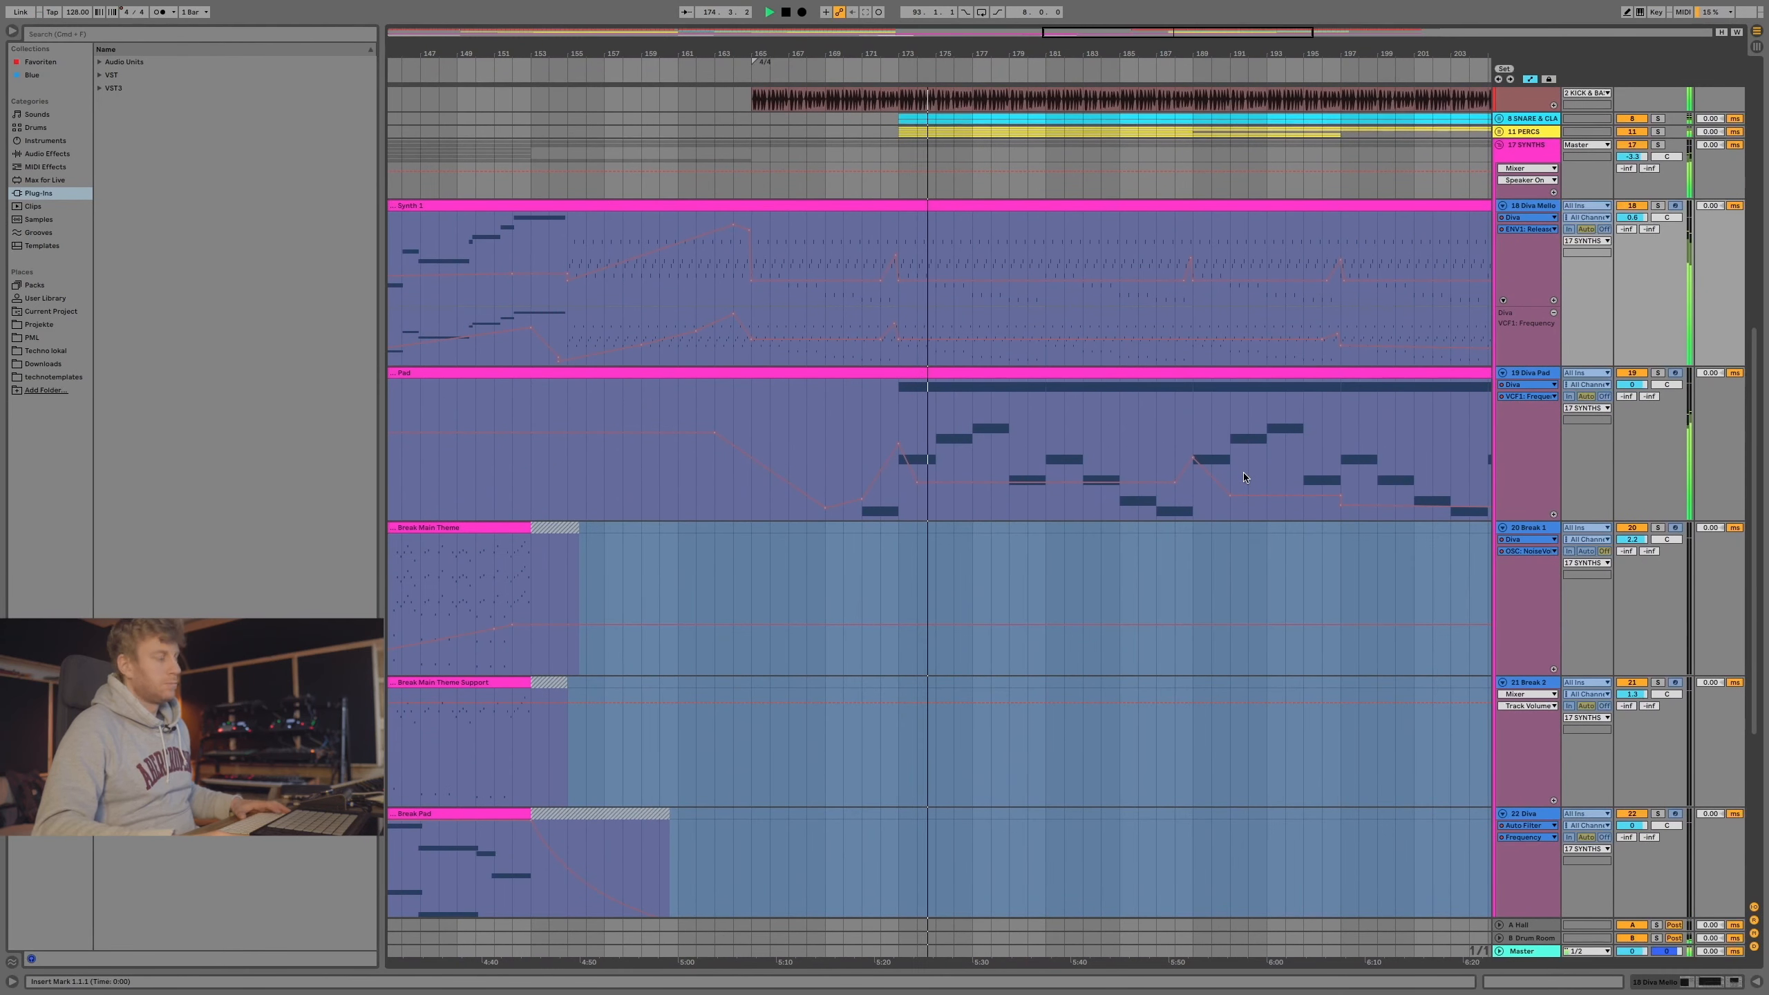
# Show the full arrangement length, fold the 17 SYNTHS group and stop playback.
pyautogui.moveTo(1136, 57); pyautogui.dragTo(1136, 7)
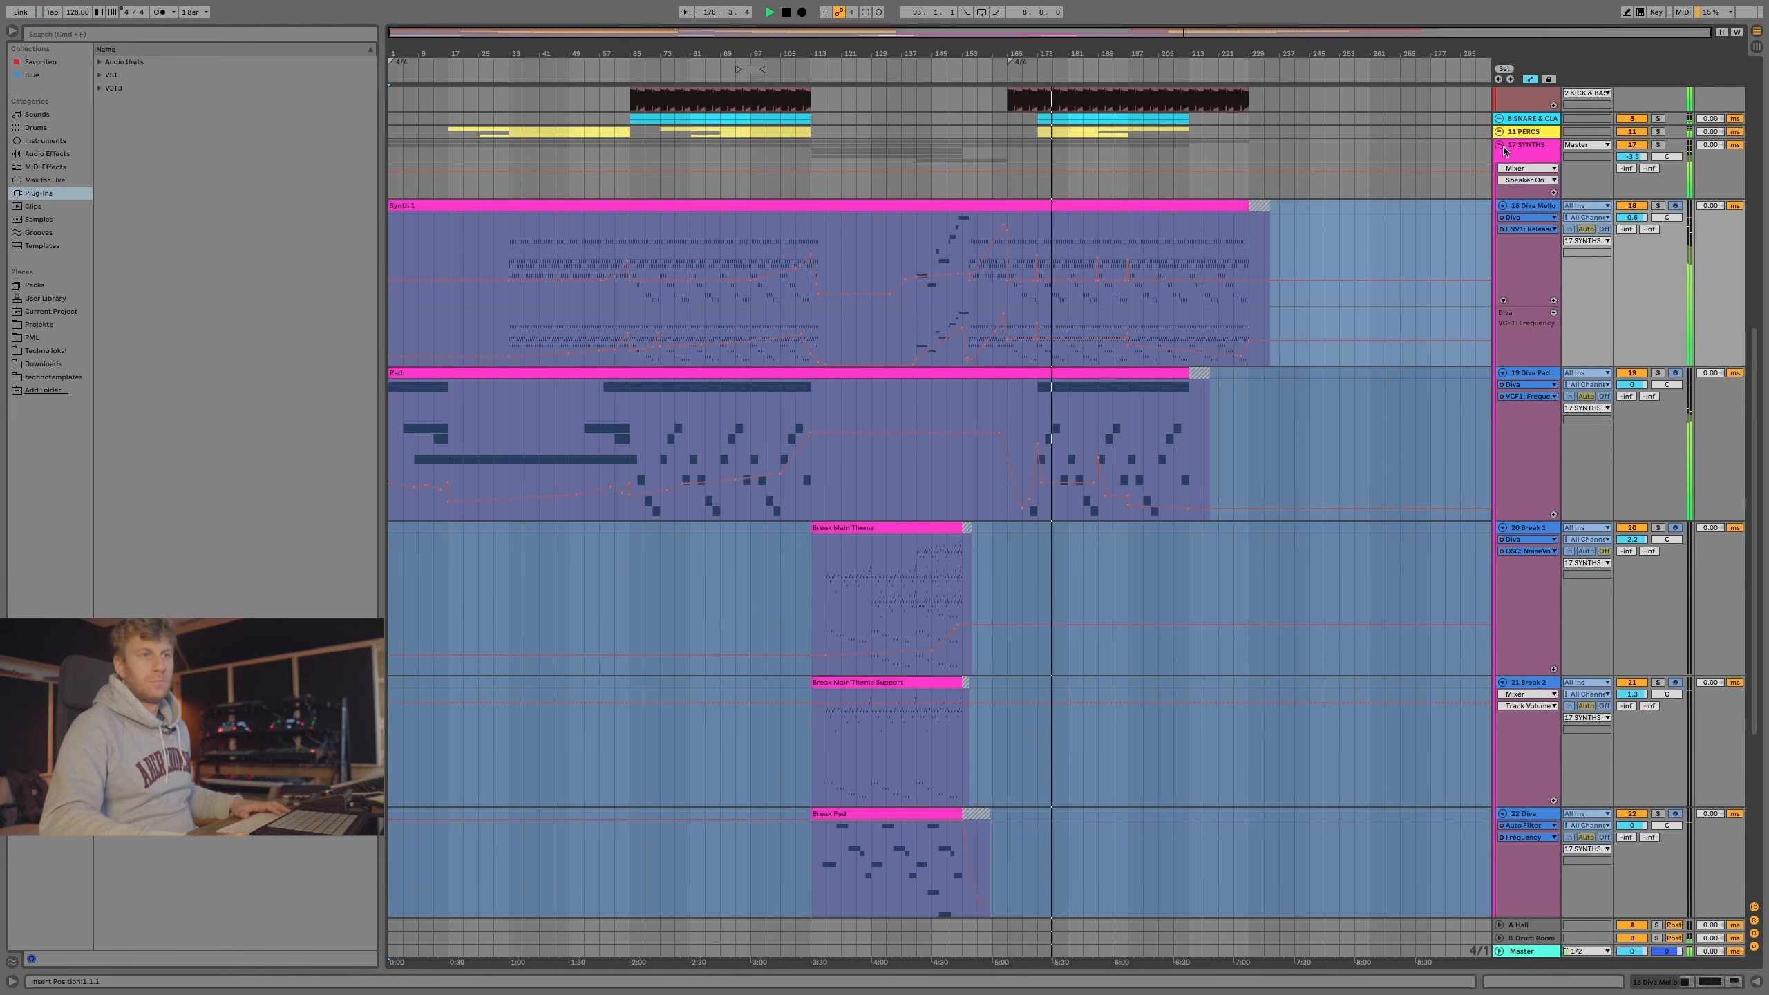
pyautogui.click(1500, 145)
pyautogui.press('space')
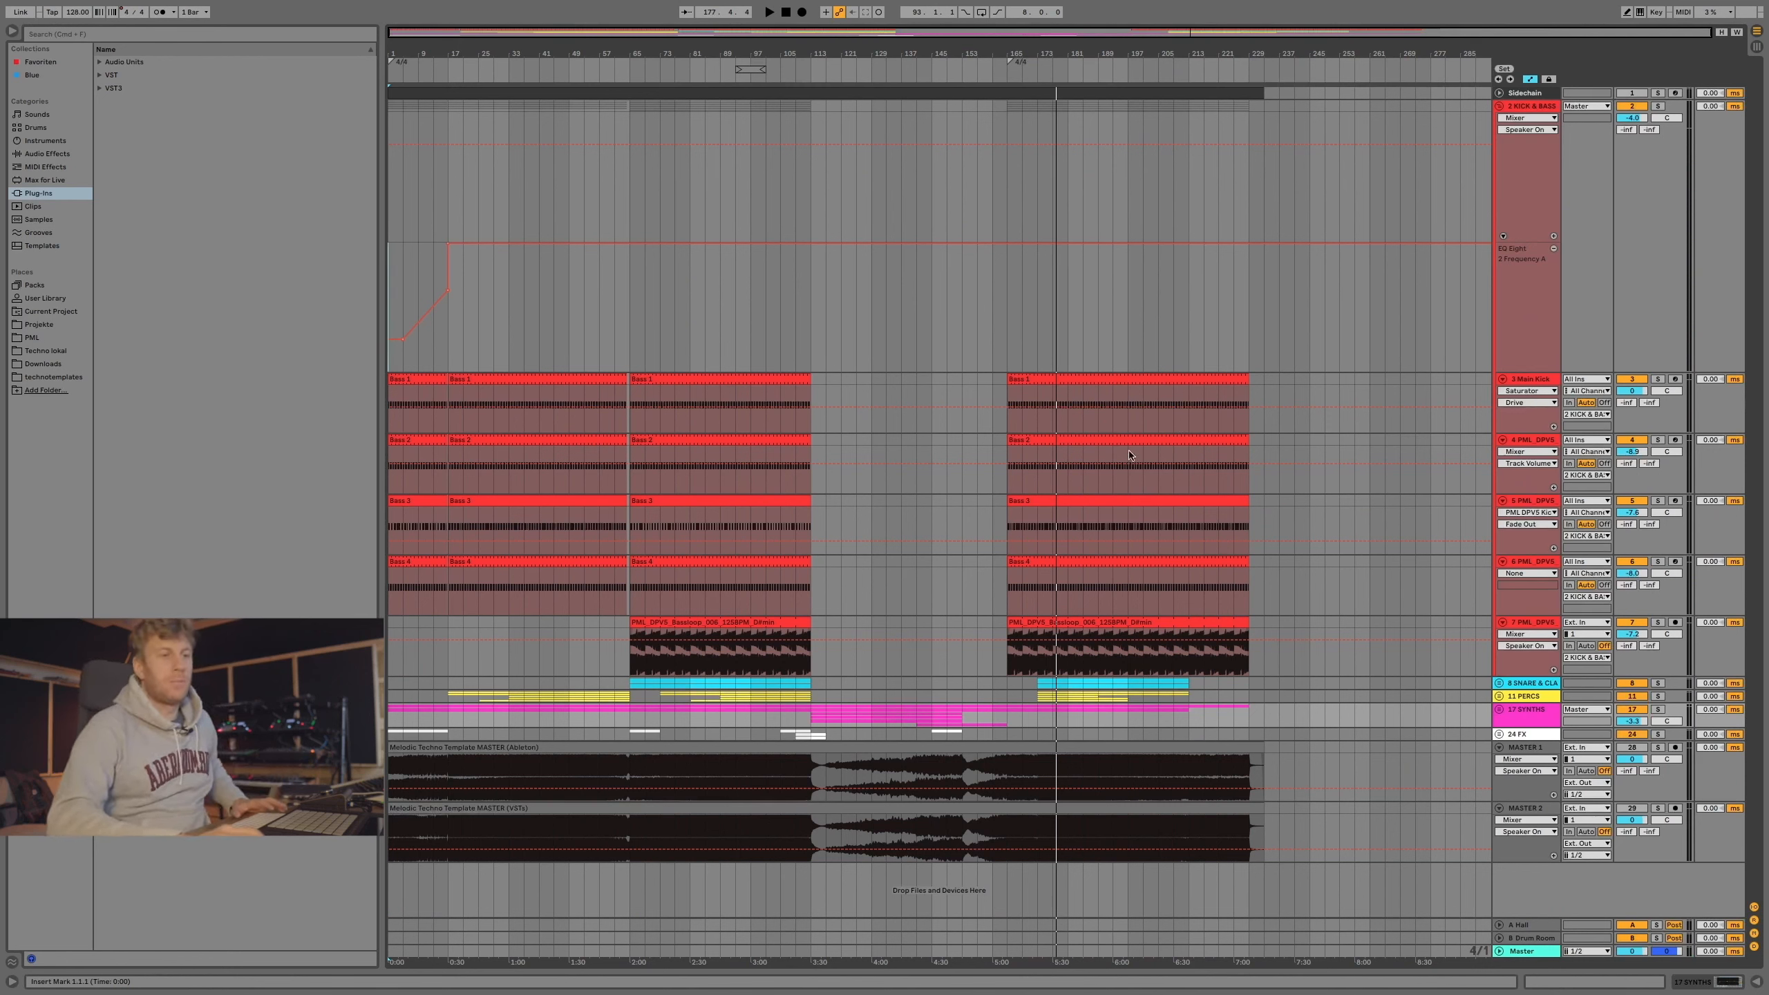
# Present the two reference masters by selecting the MASTER 1 (Ableton) and MASTER 2 (VSTs) tracks and their clips.
pyautogui.click(1529, 748)
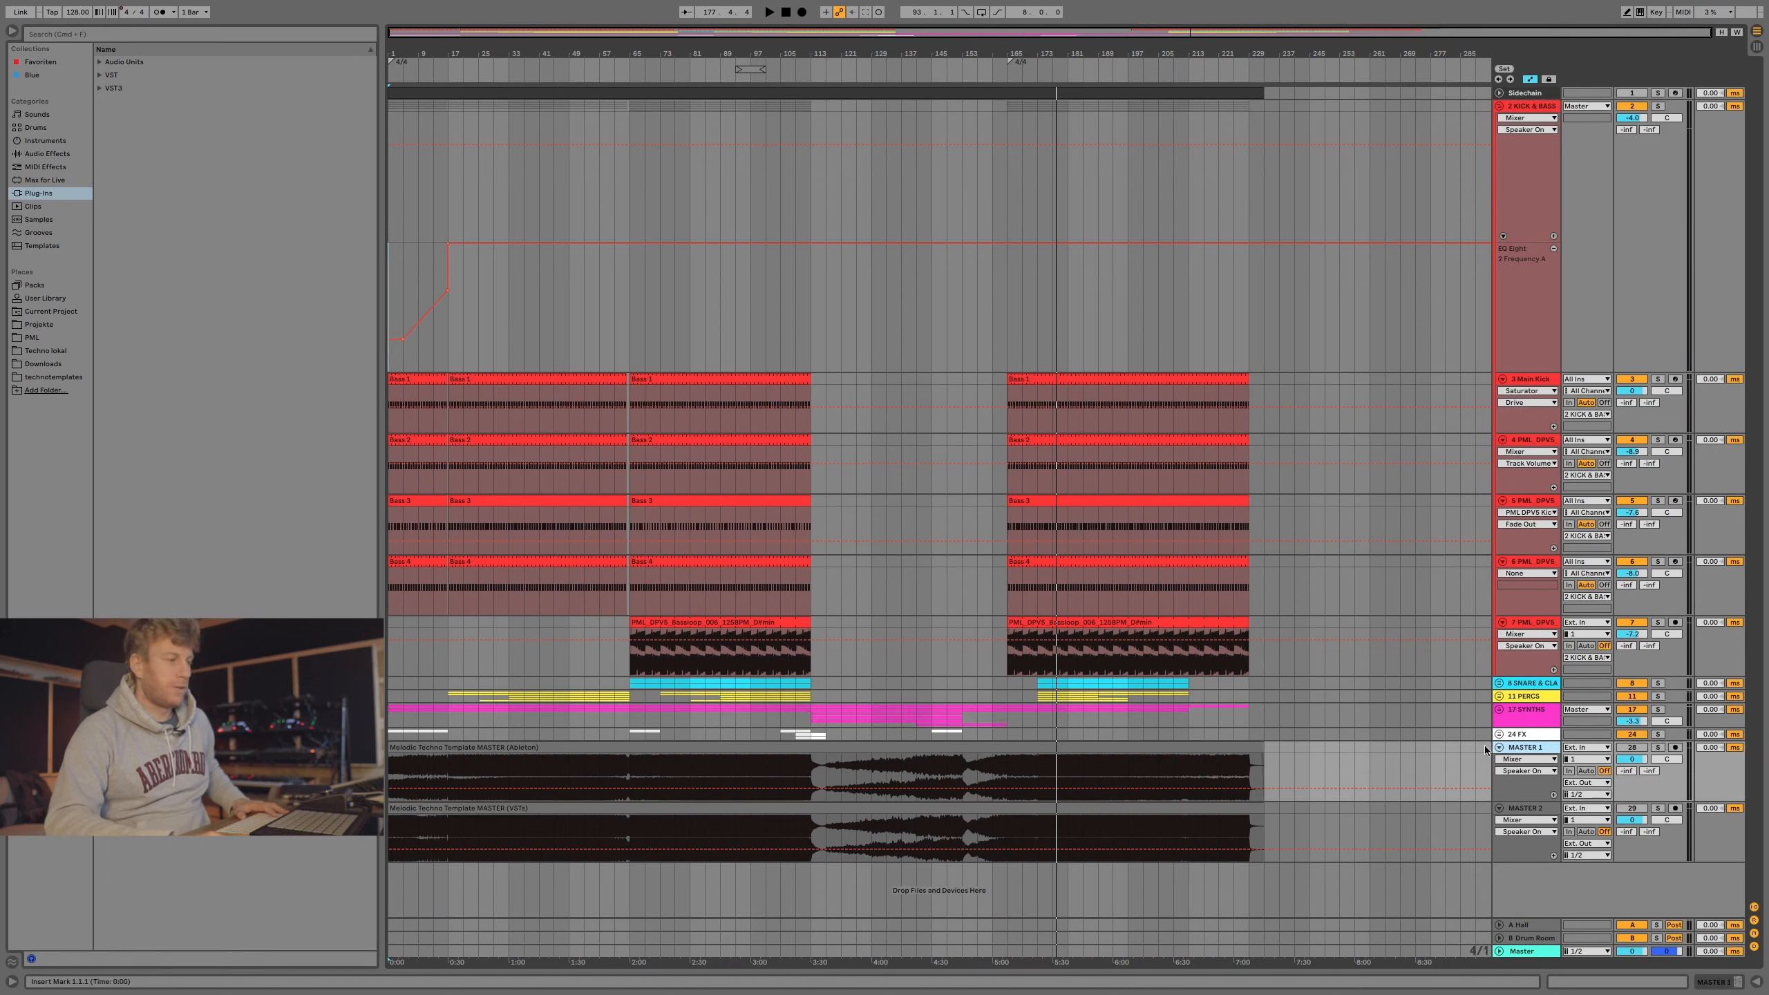
pyautogui.click(516, 748)
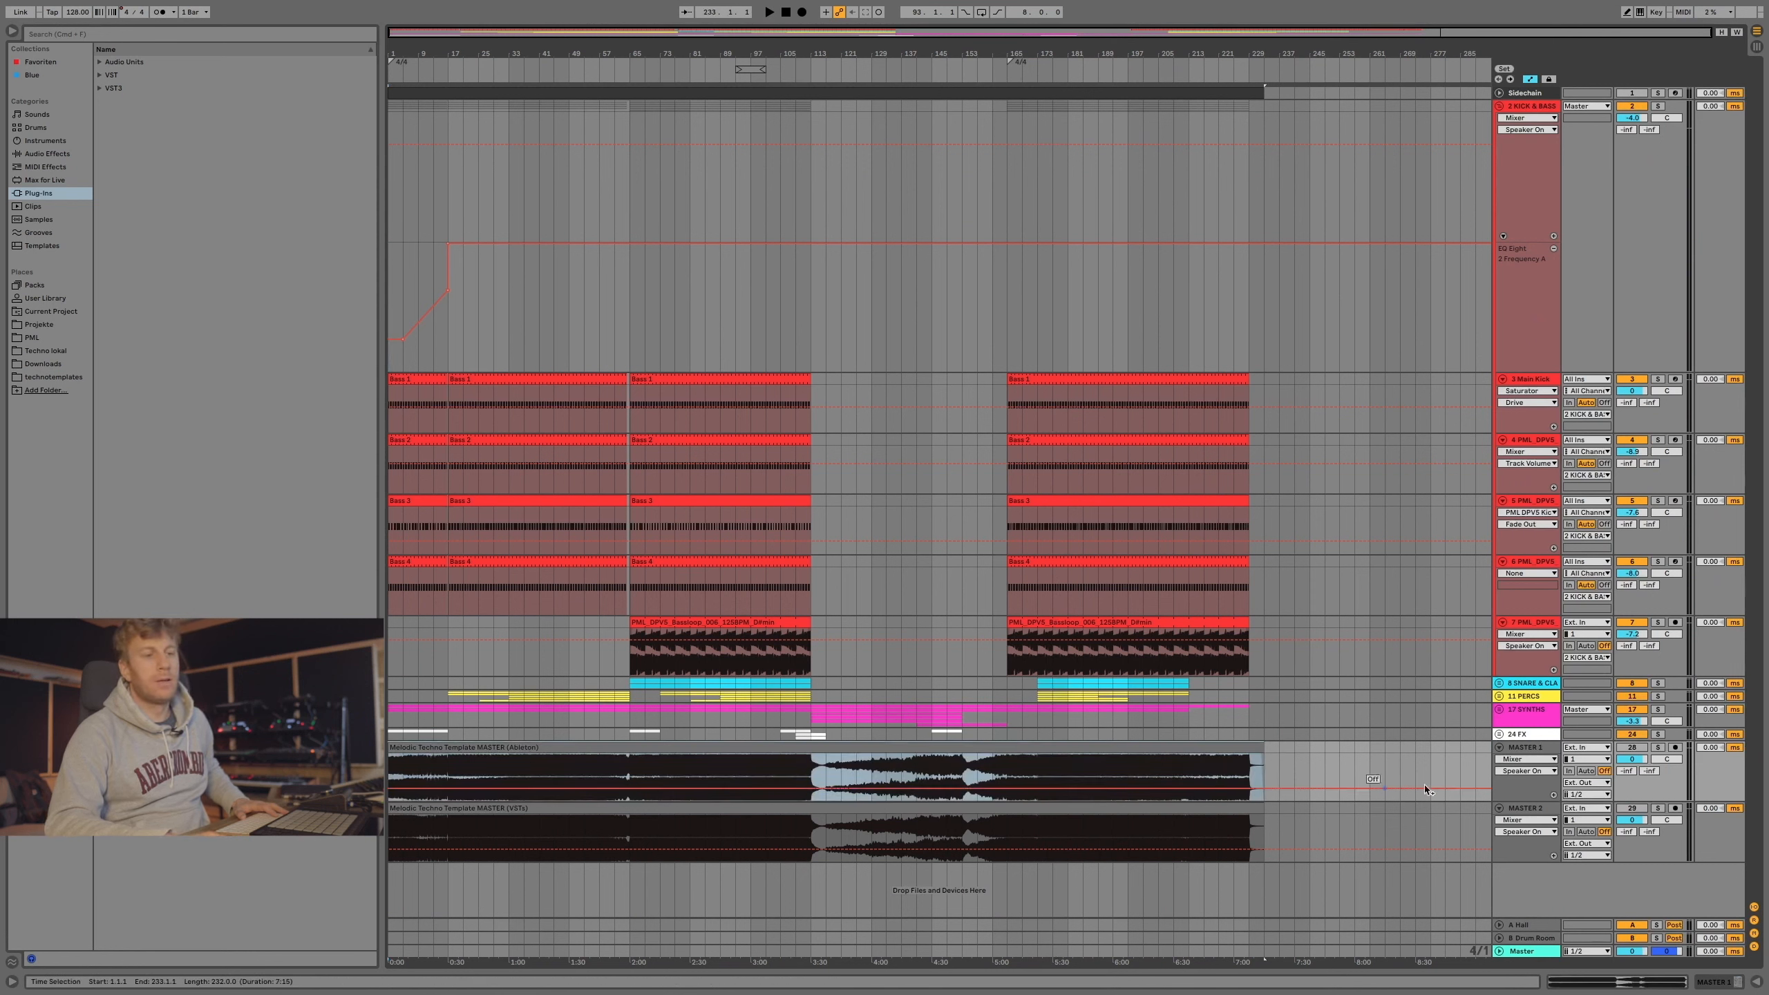
pyautogui.click(1541, 812)
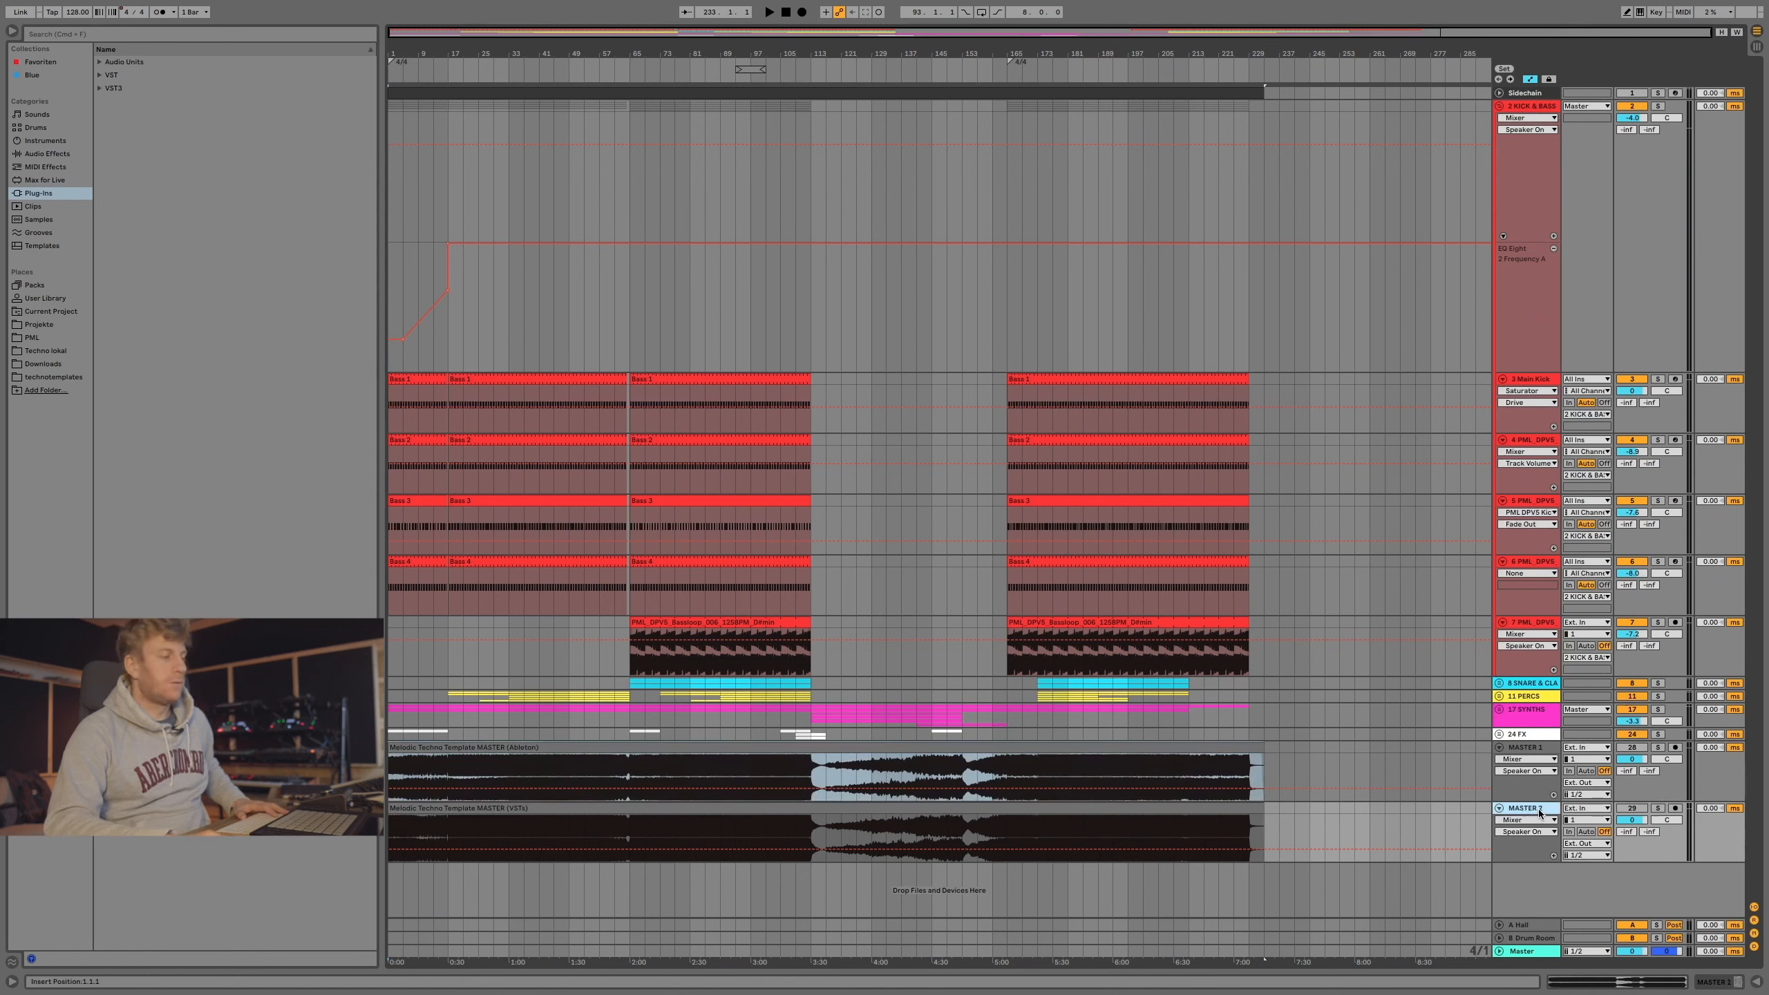
pyautogui.click(632, 810)
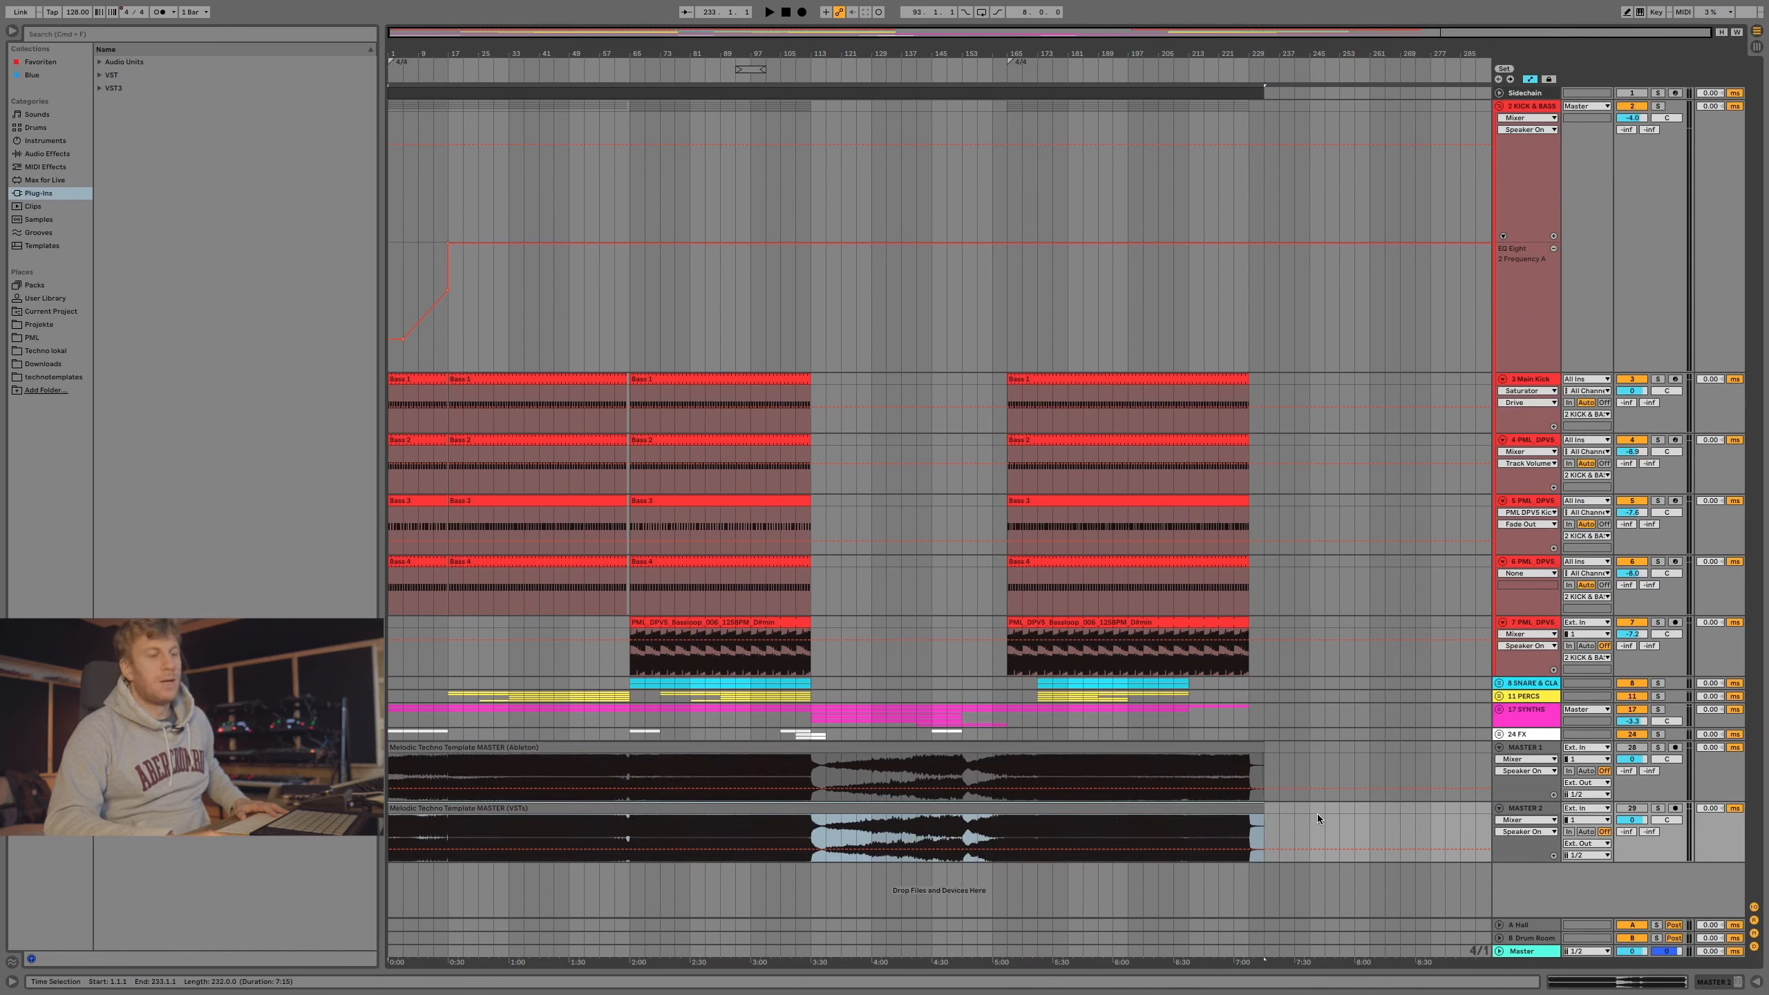
pyautogui.click(1540, 812)
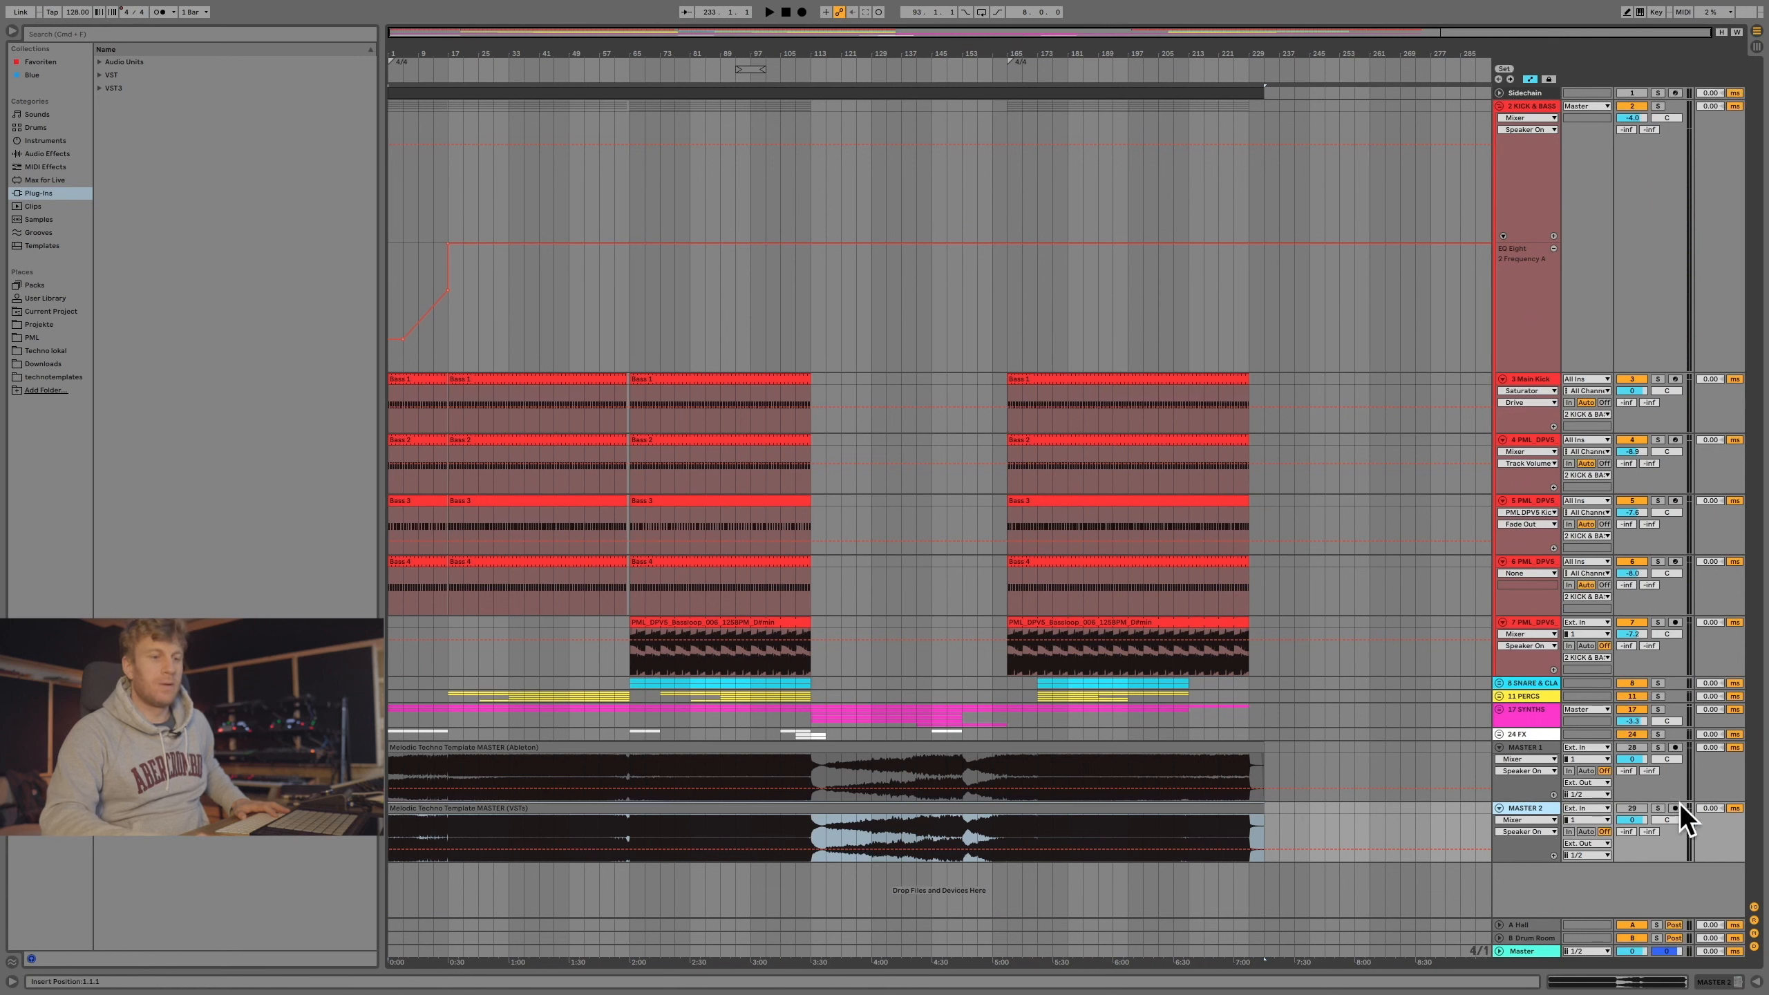
# Solo the MASTER 2 track and place the insert marker at bar 89 on the MASTER 1 clip.
pyautogui.click(1658, 808)
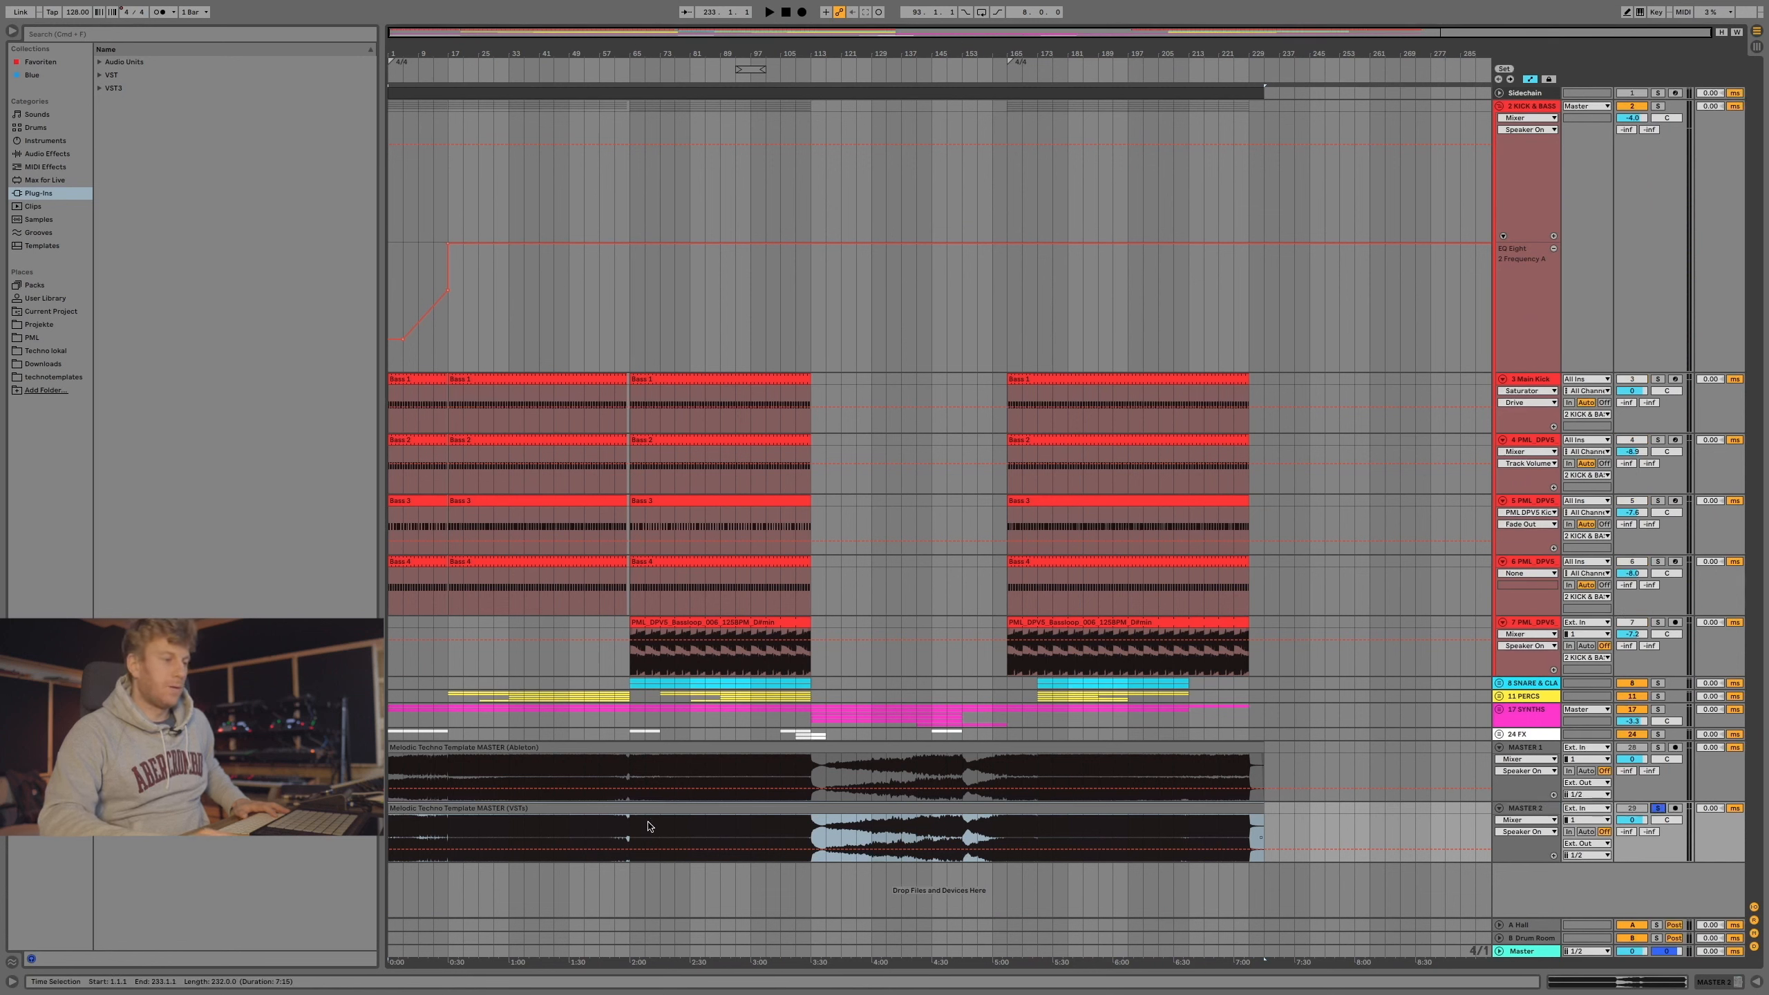
pyautogui.click(728, 839)
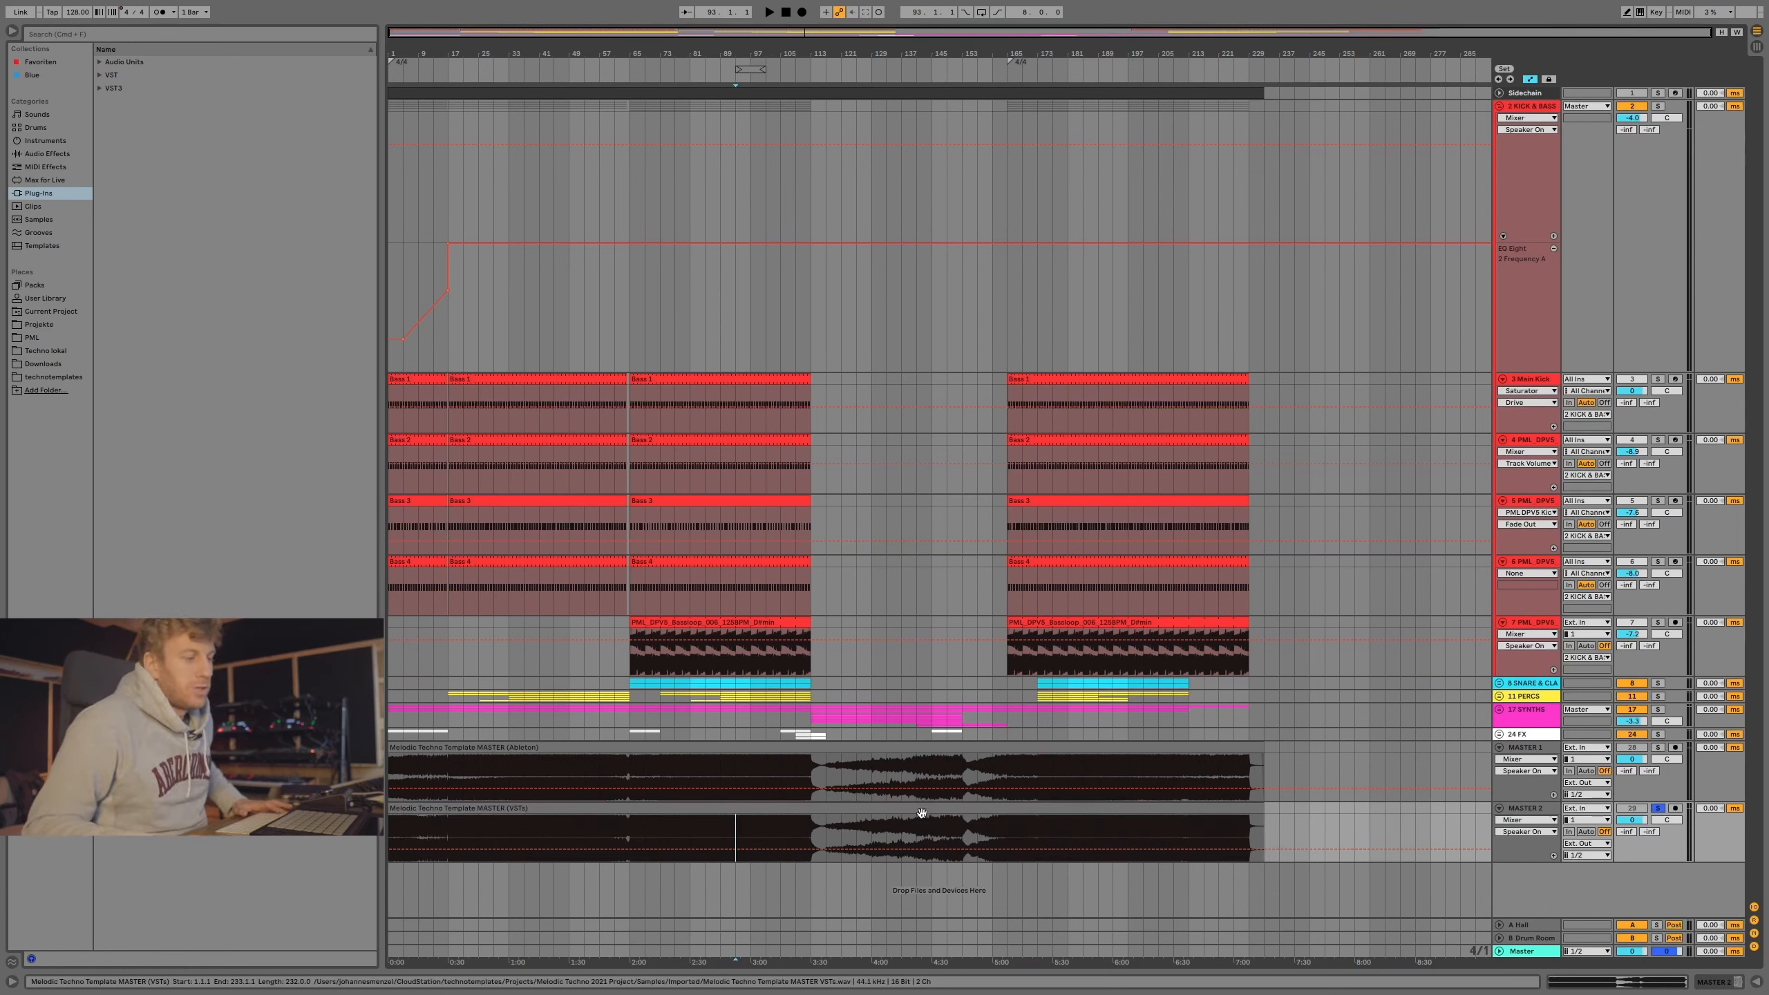
pyautogui.click(721, 766)
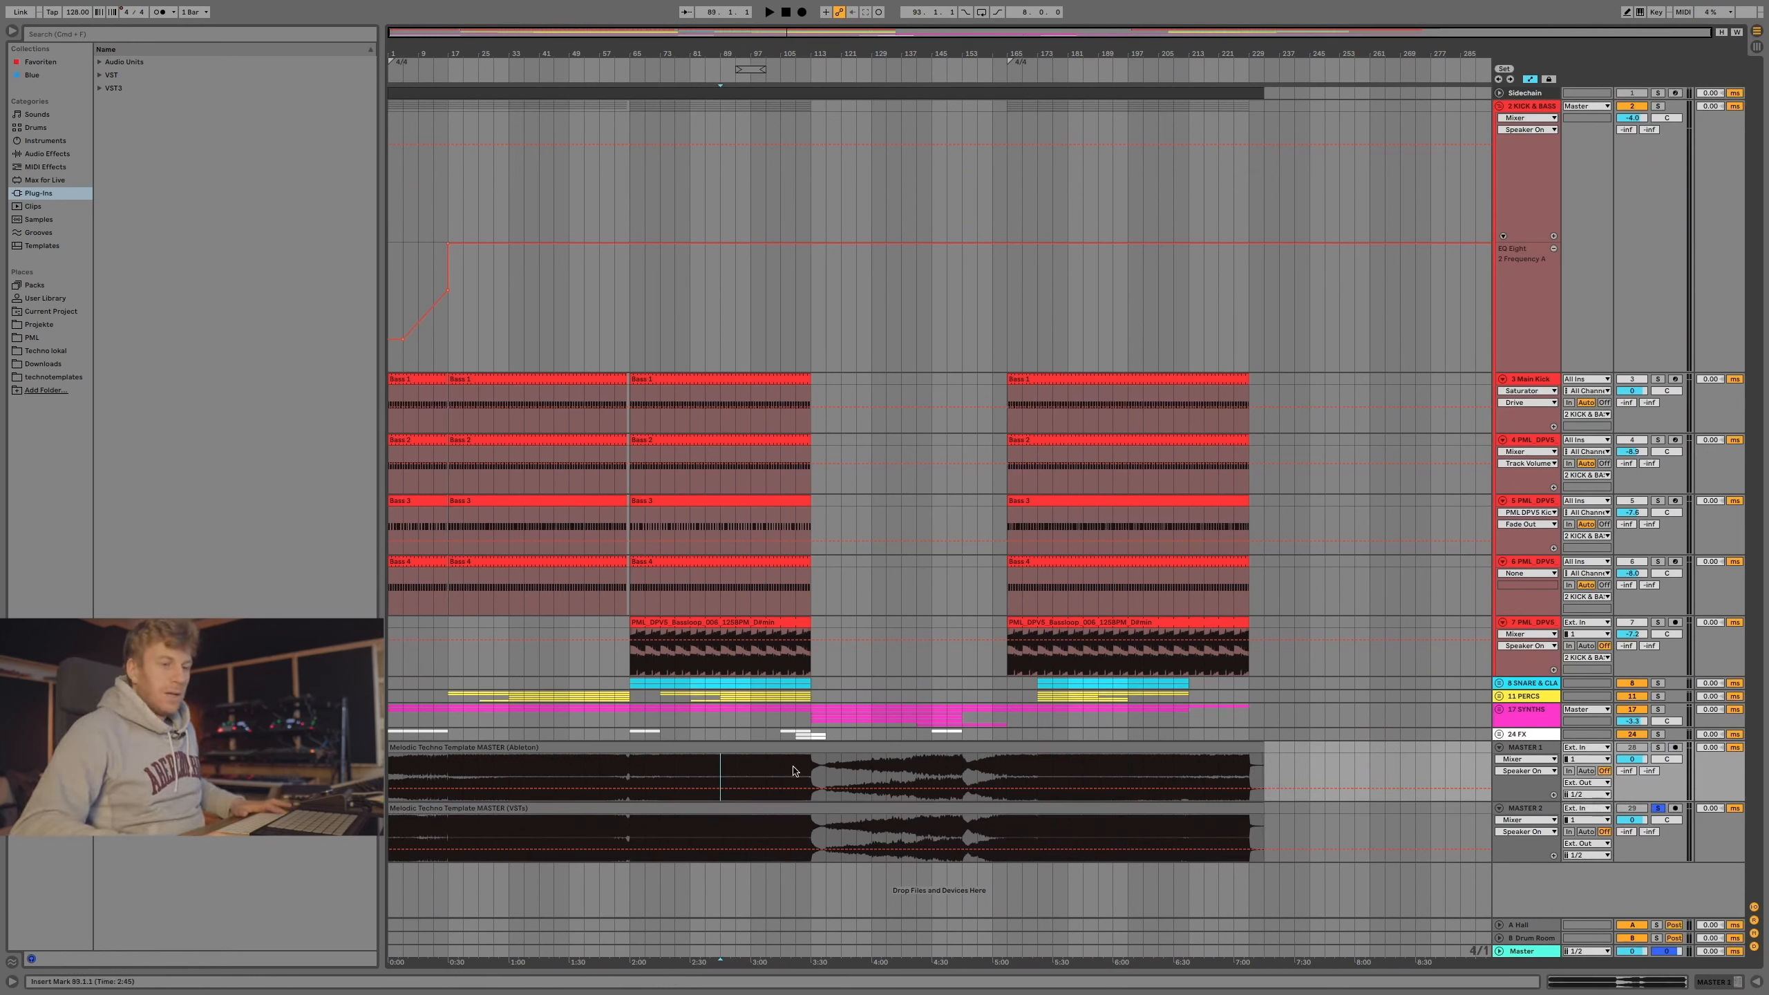
# Show the Master track's devices and inspect the Ableton Master rack and the VST Master rack one at a time.
pyautogui.doubleClick(1524, 950)
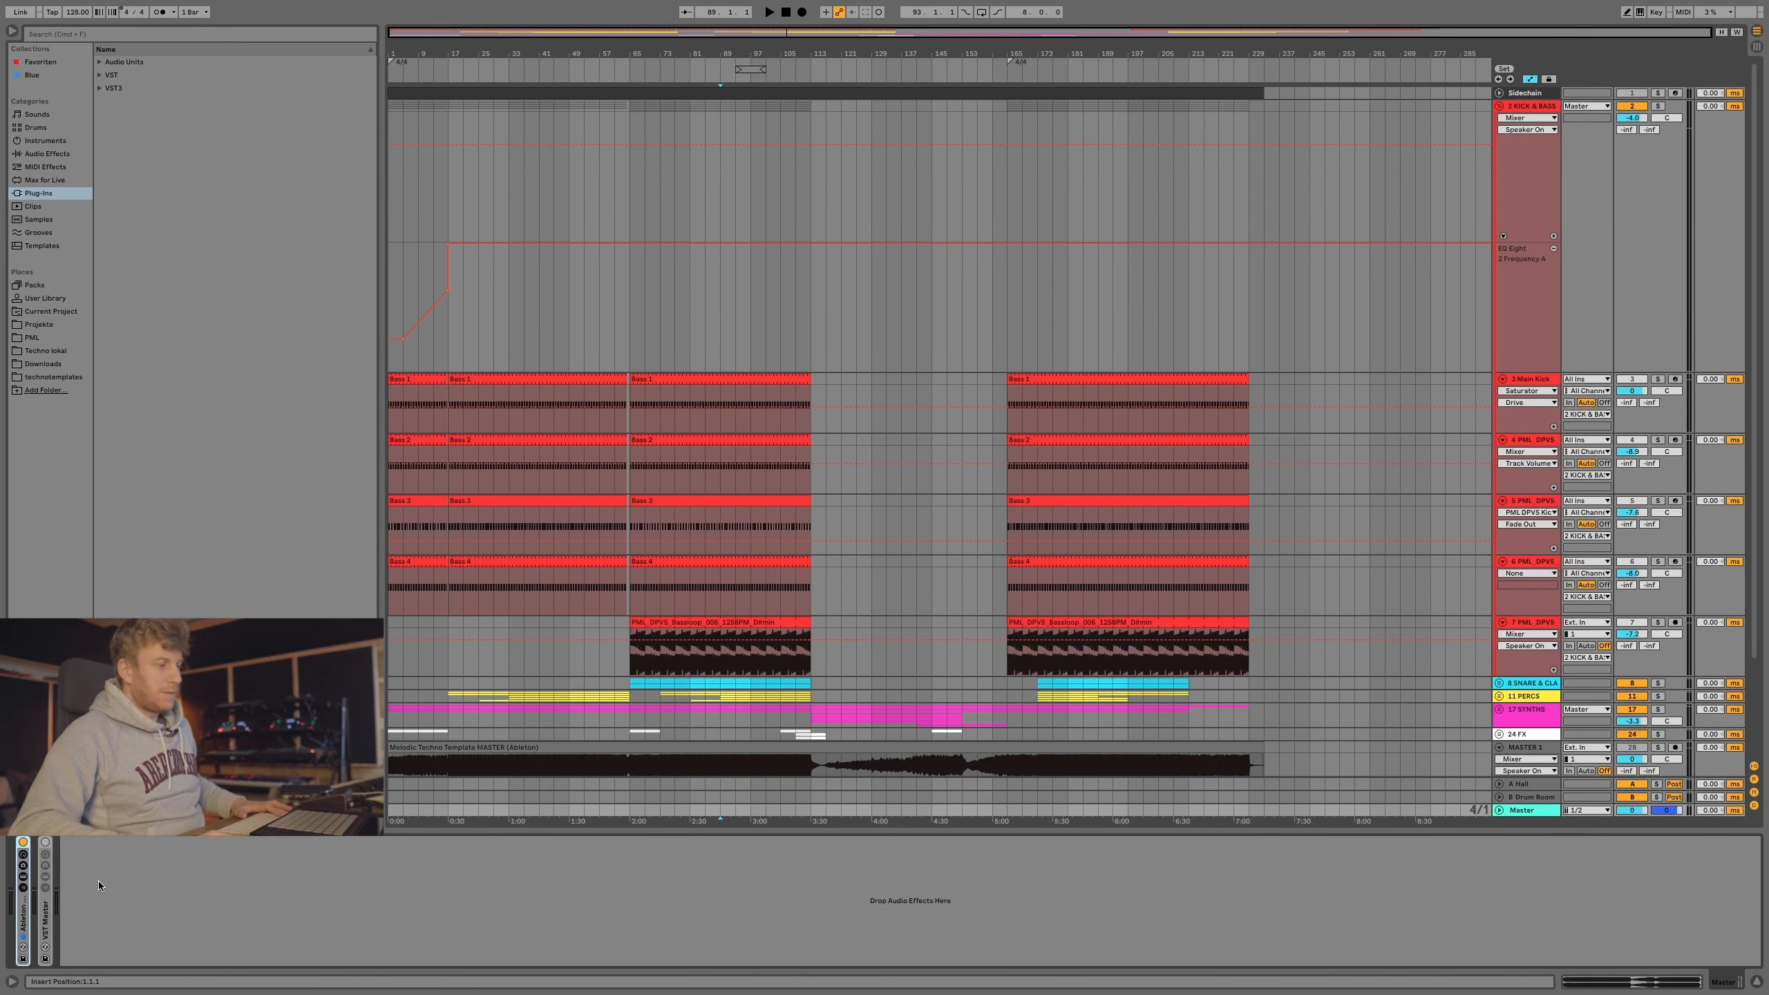
pyautogui.doubleClick(19, 904)
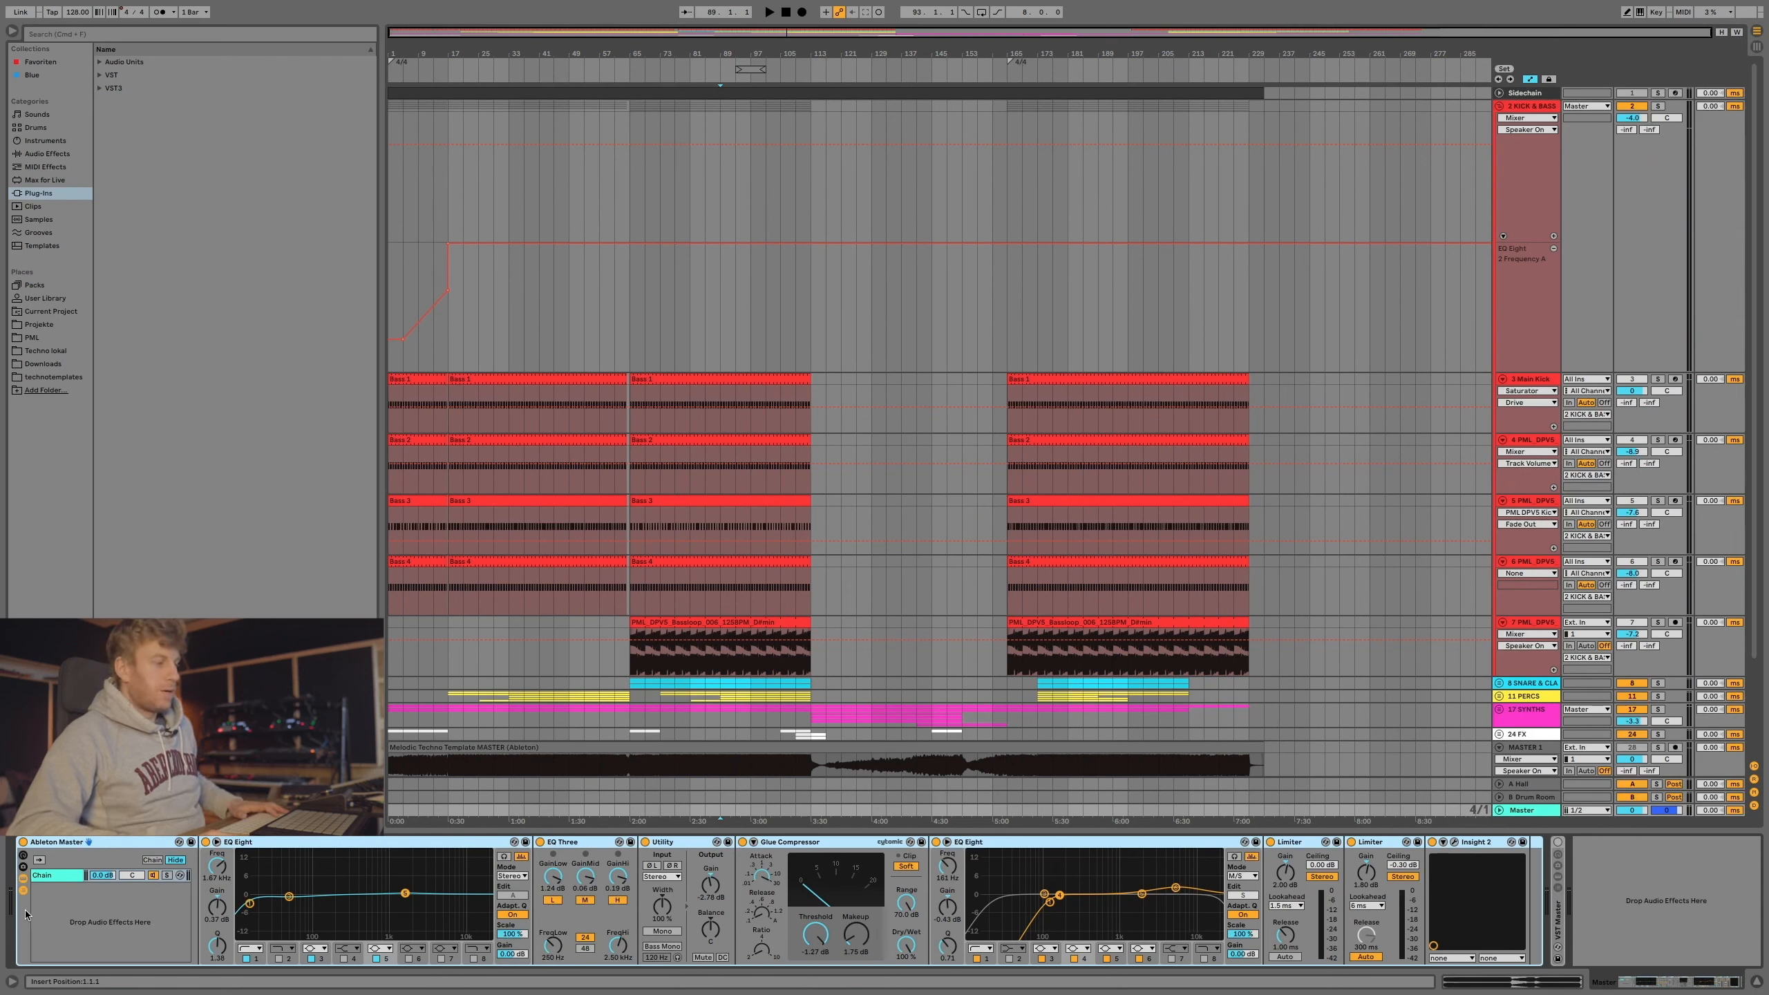
pyautogui.doubleClick(110, 843)
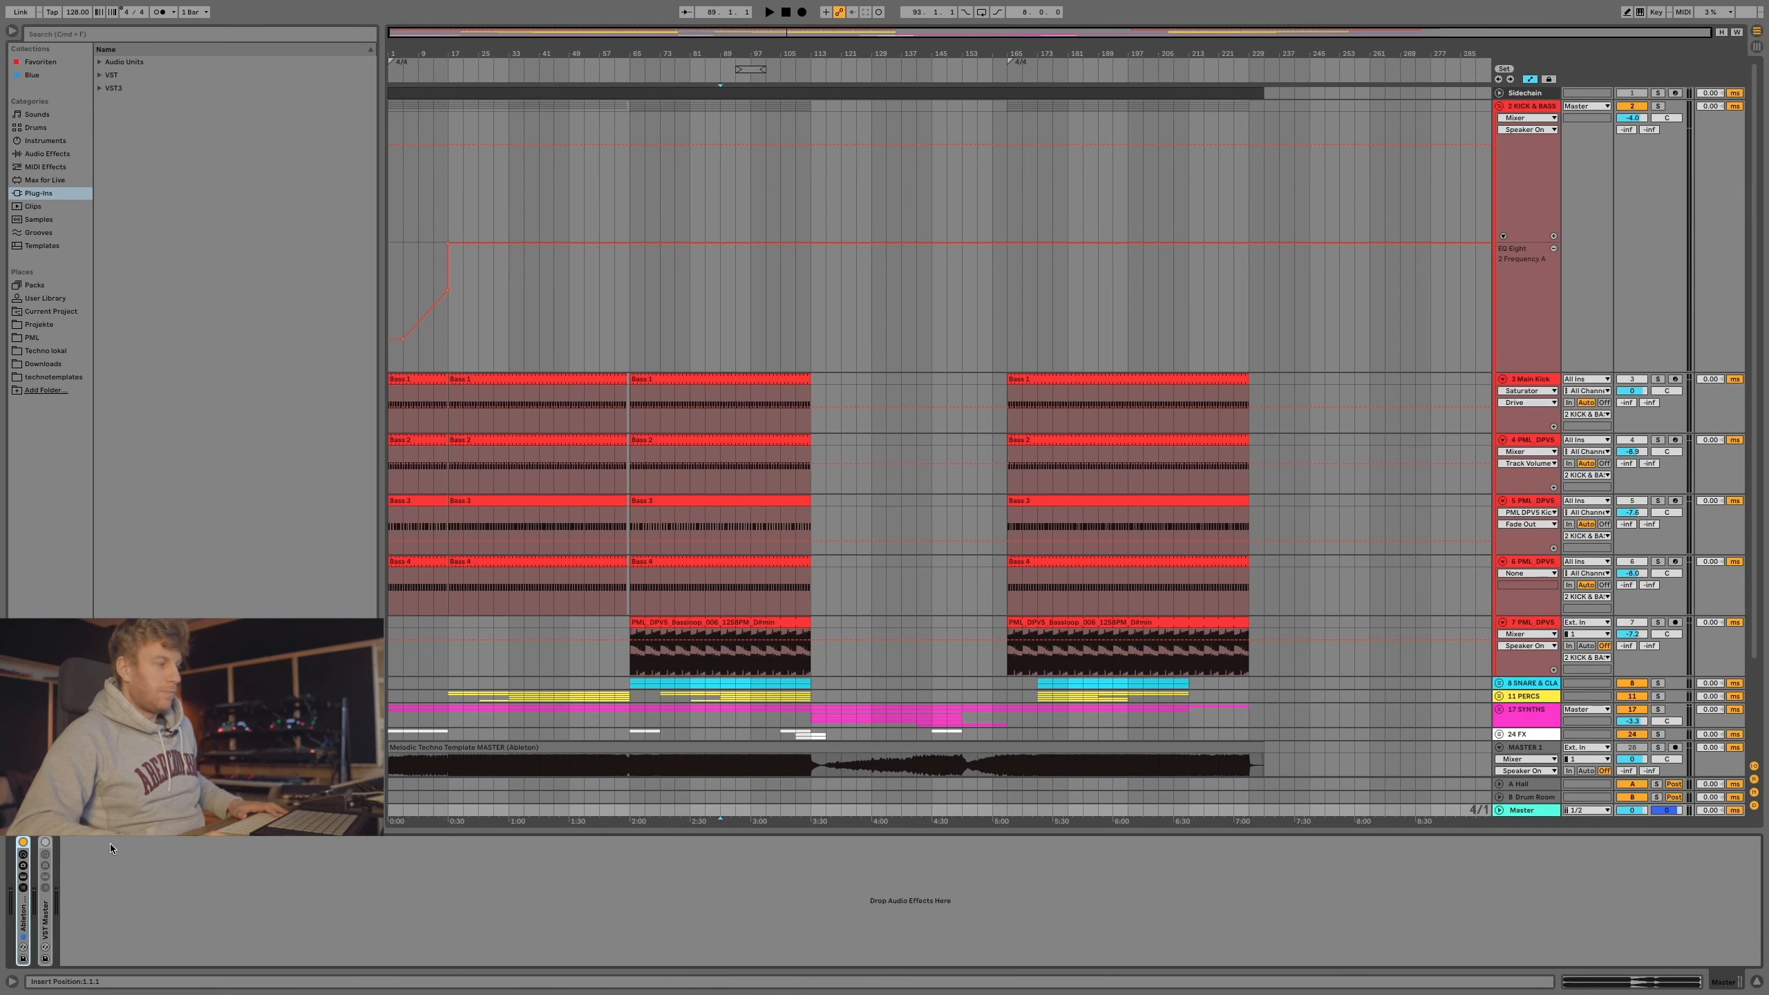
pyautogui.doubleClick(46, 923)
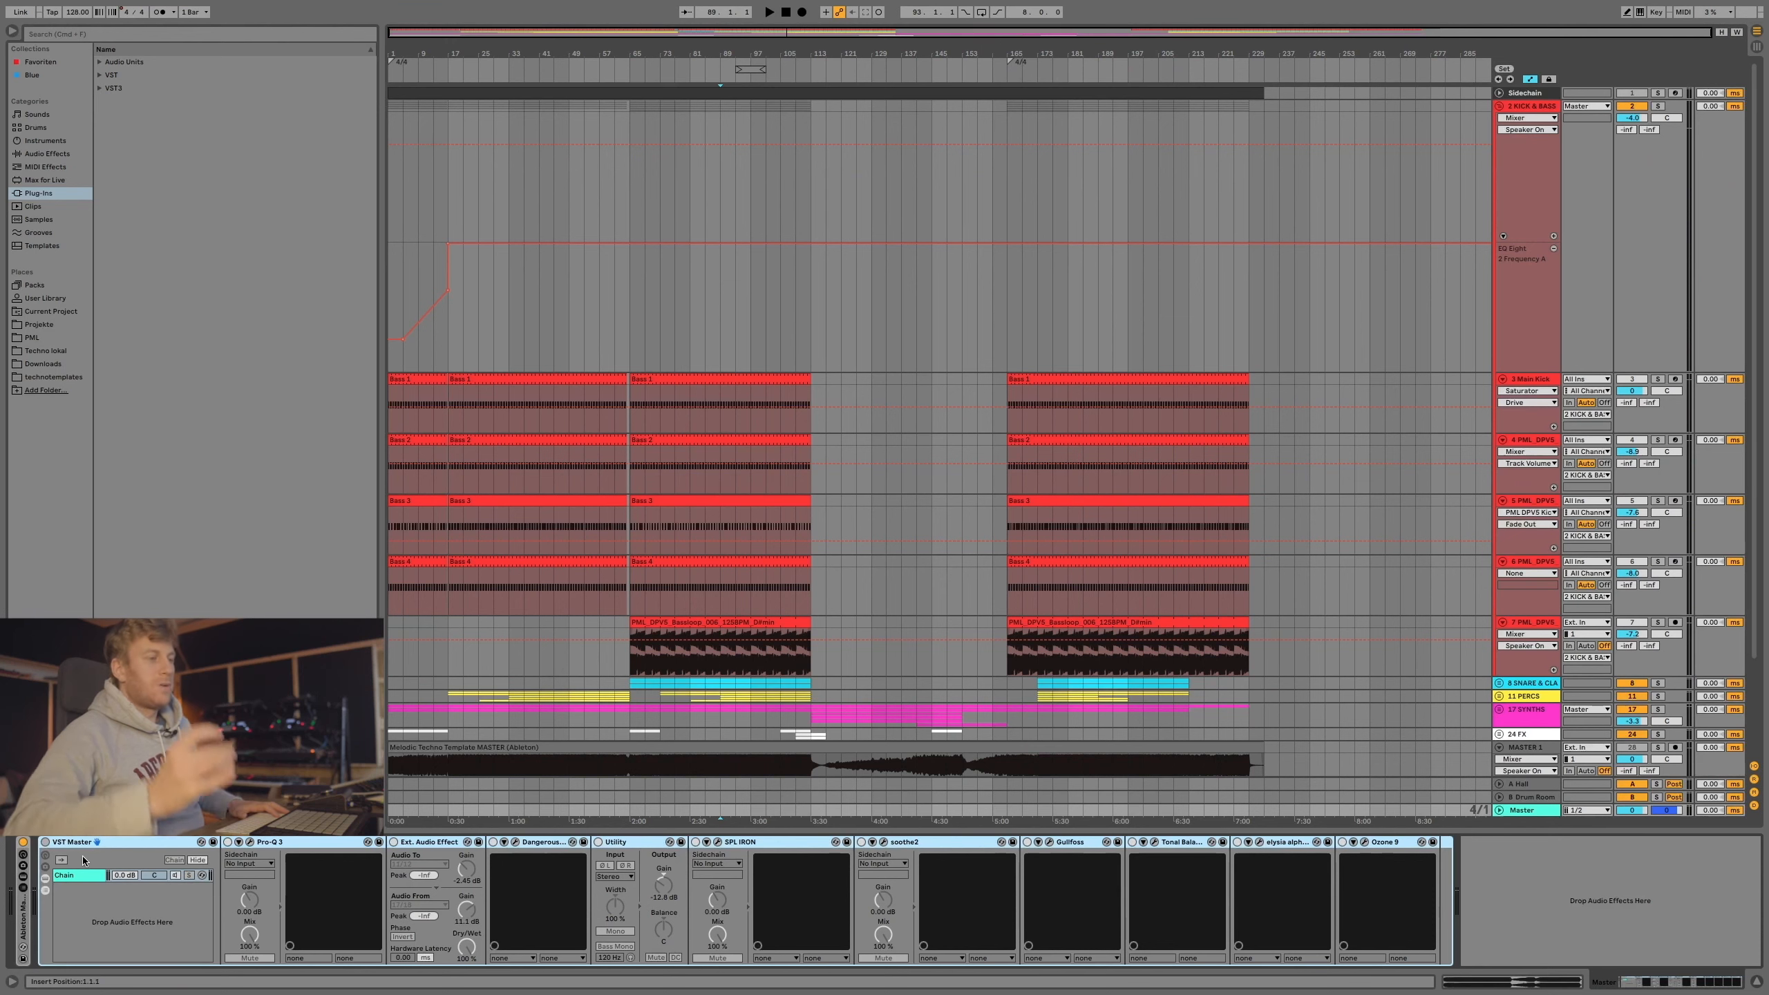
# Solo the MASTER 1 track and play it from bar 81.
pyautogui.scroll(-5, 896, 703)
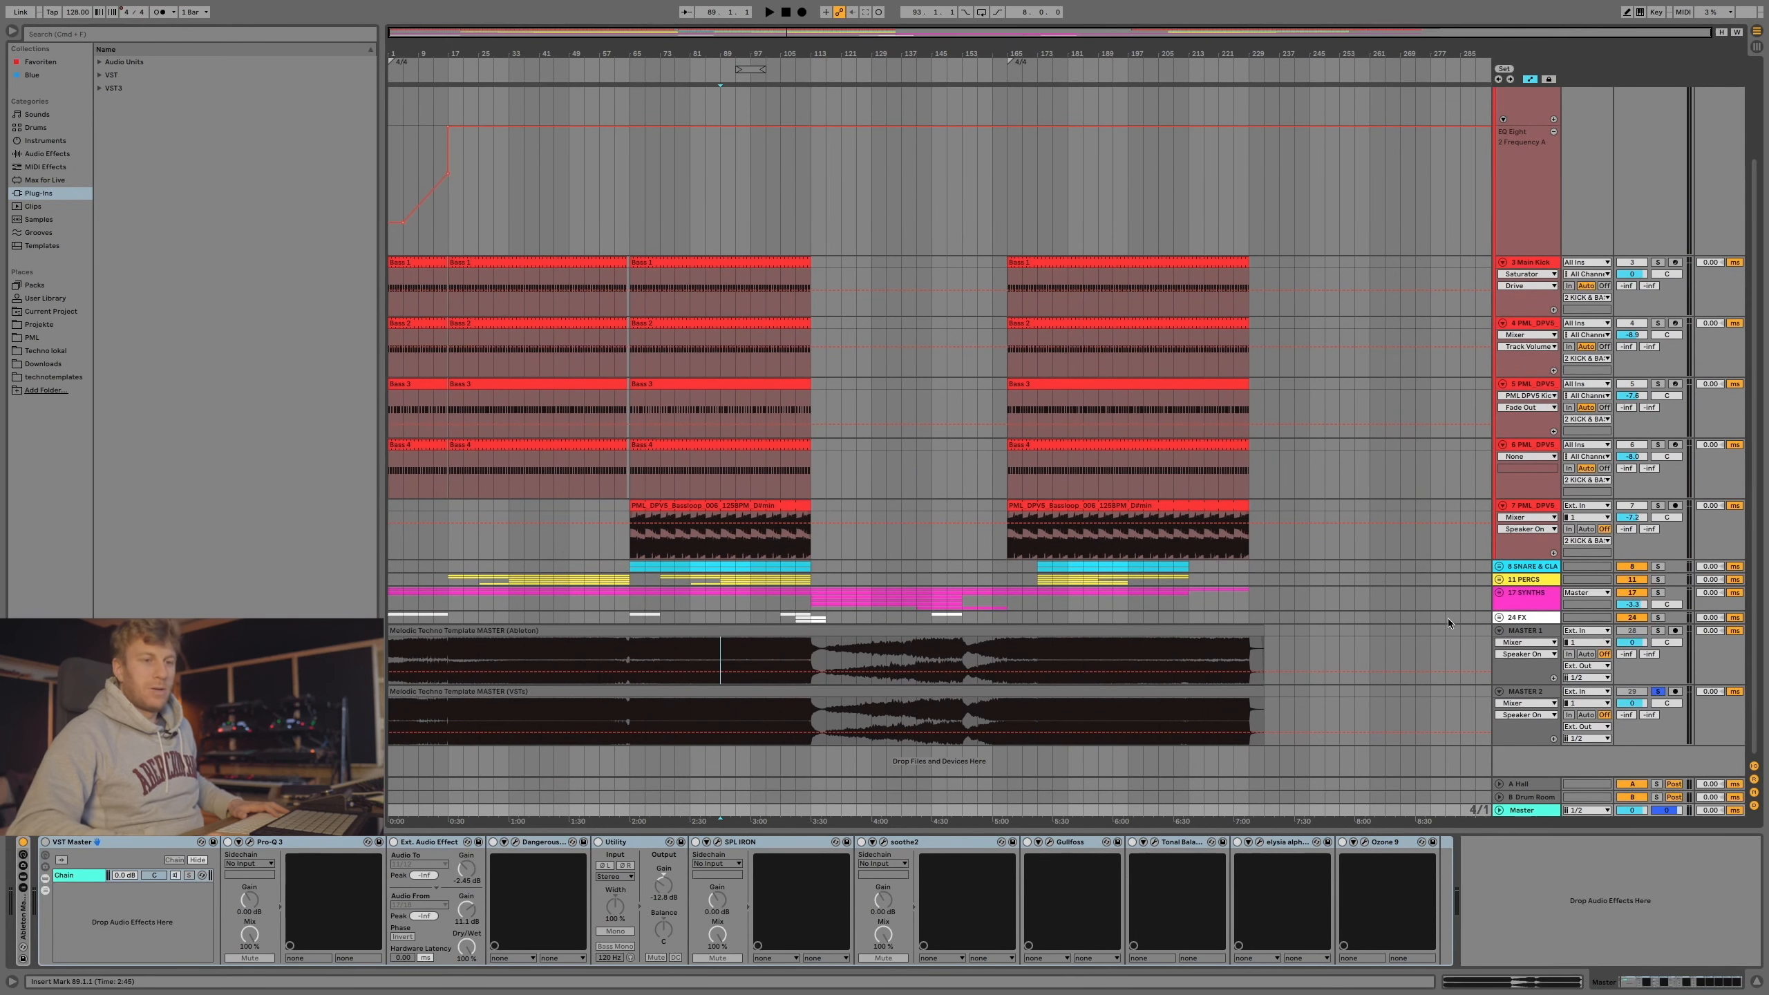
pyautogui.click(1529, 632)
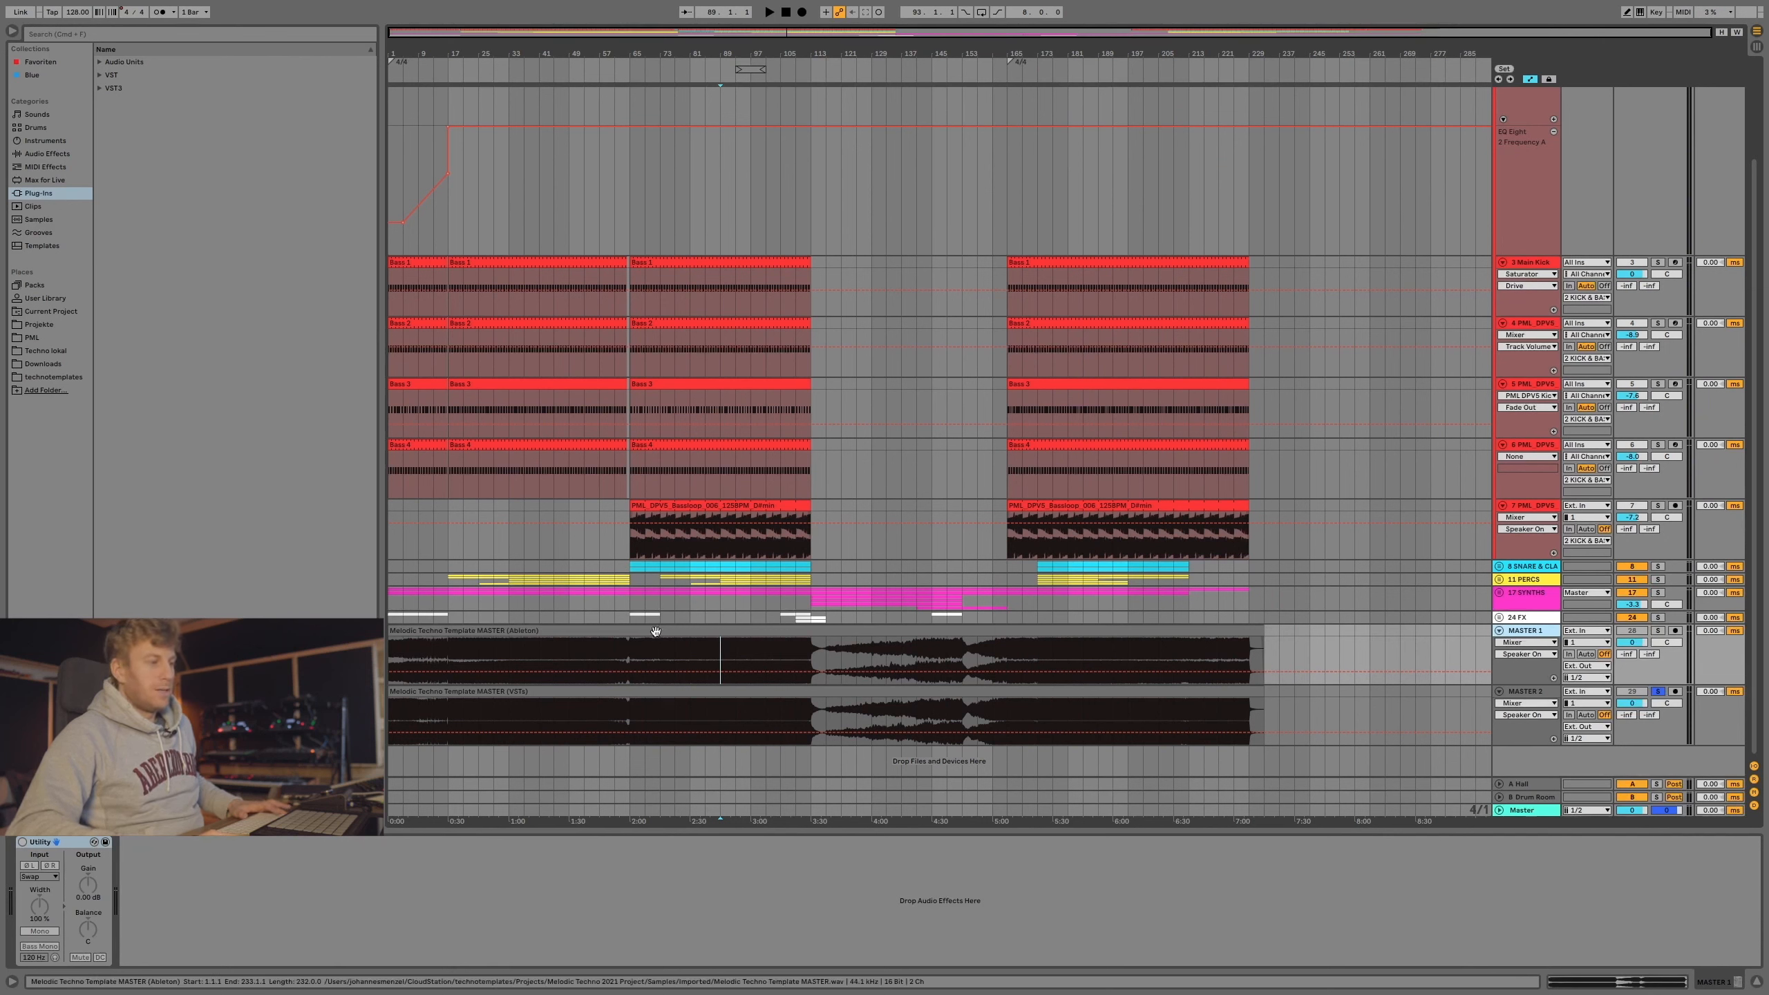
pyautogui.click(1541, 691)
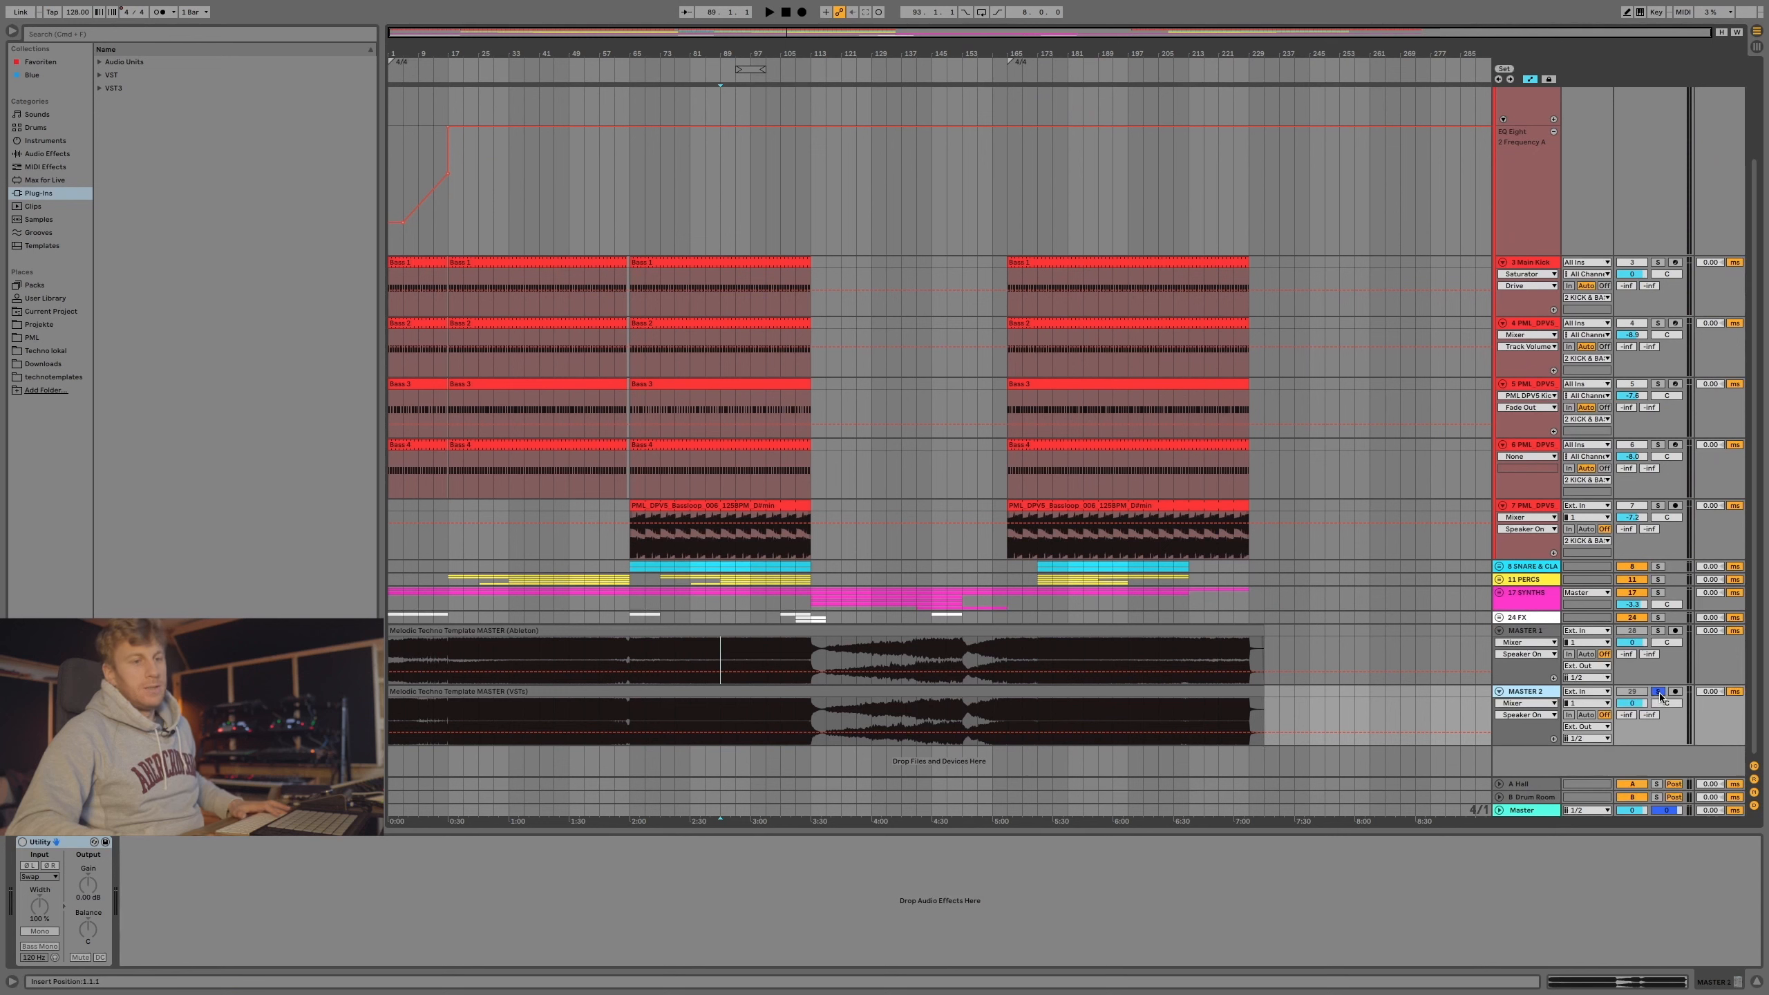
pyautogui.click(1659, 632)
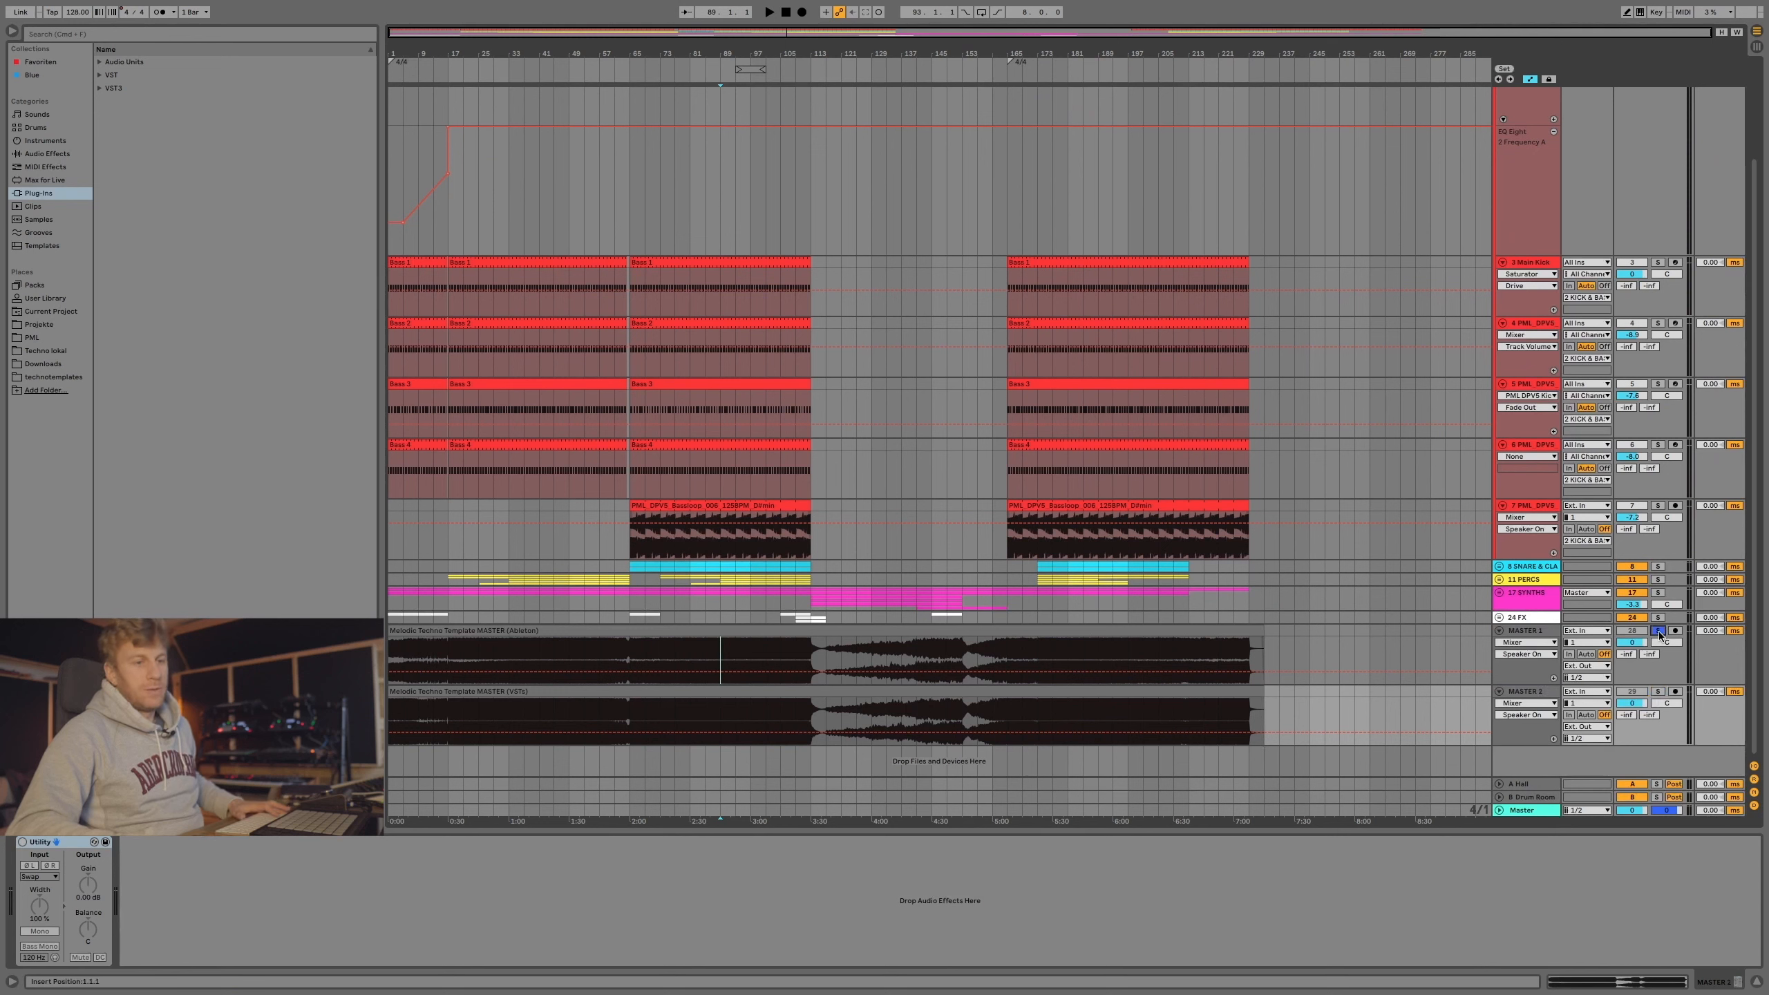
pyautogui.click(692, 665)
pyautogui.press('space')
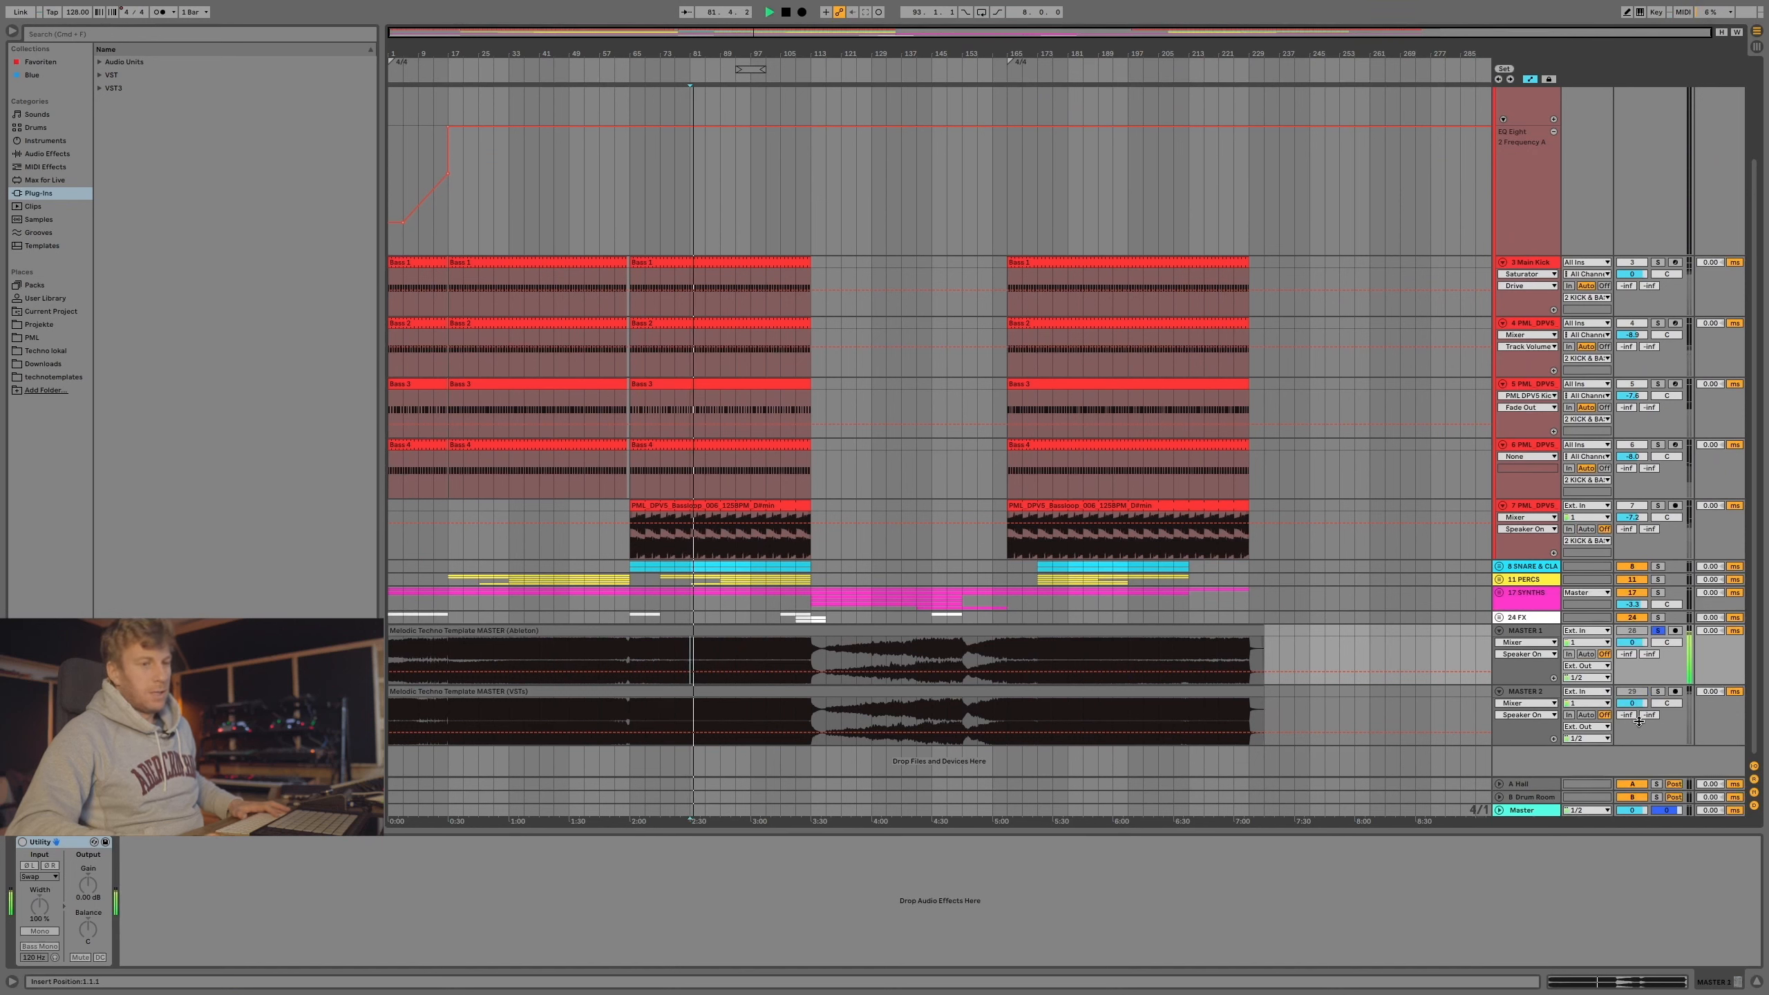
# Compare both masters by alternating the solo between MASTER 2 and MASTER 1, ending on MASTER 2, and stop playback.
pyautogui.click(1659, 691)
pyautogui.press('space')
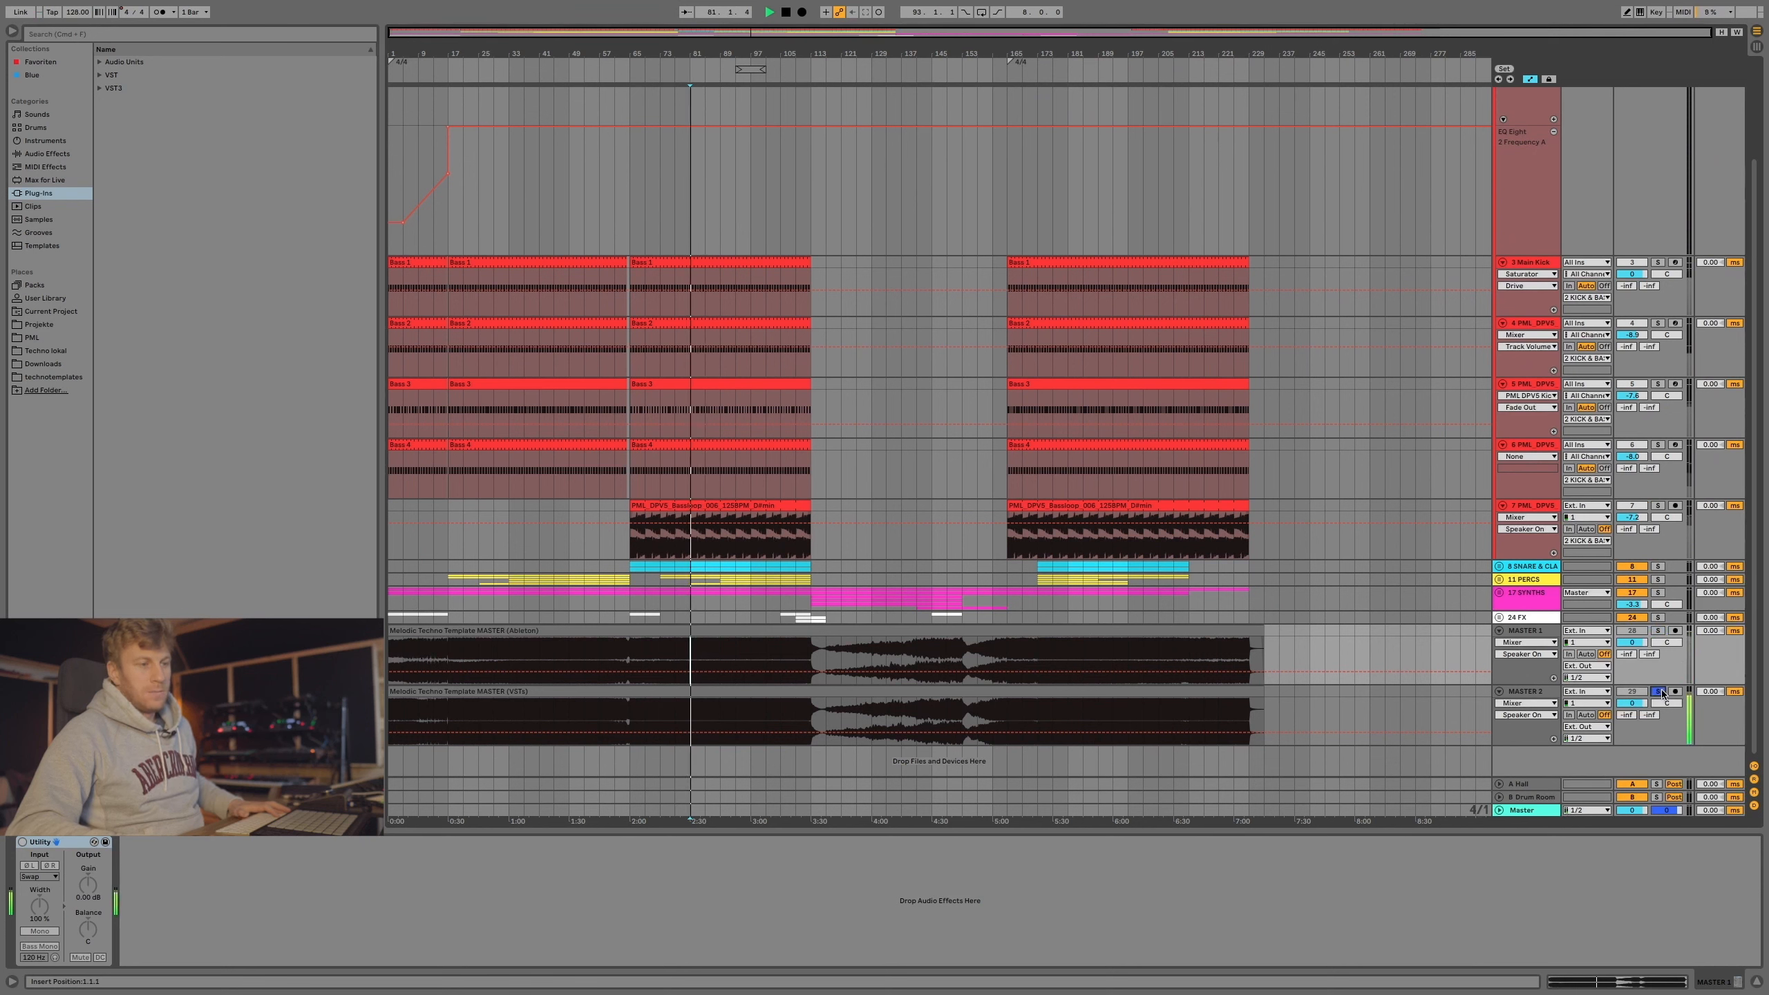
pyautogui.click(1659, 630)
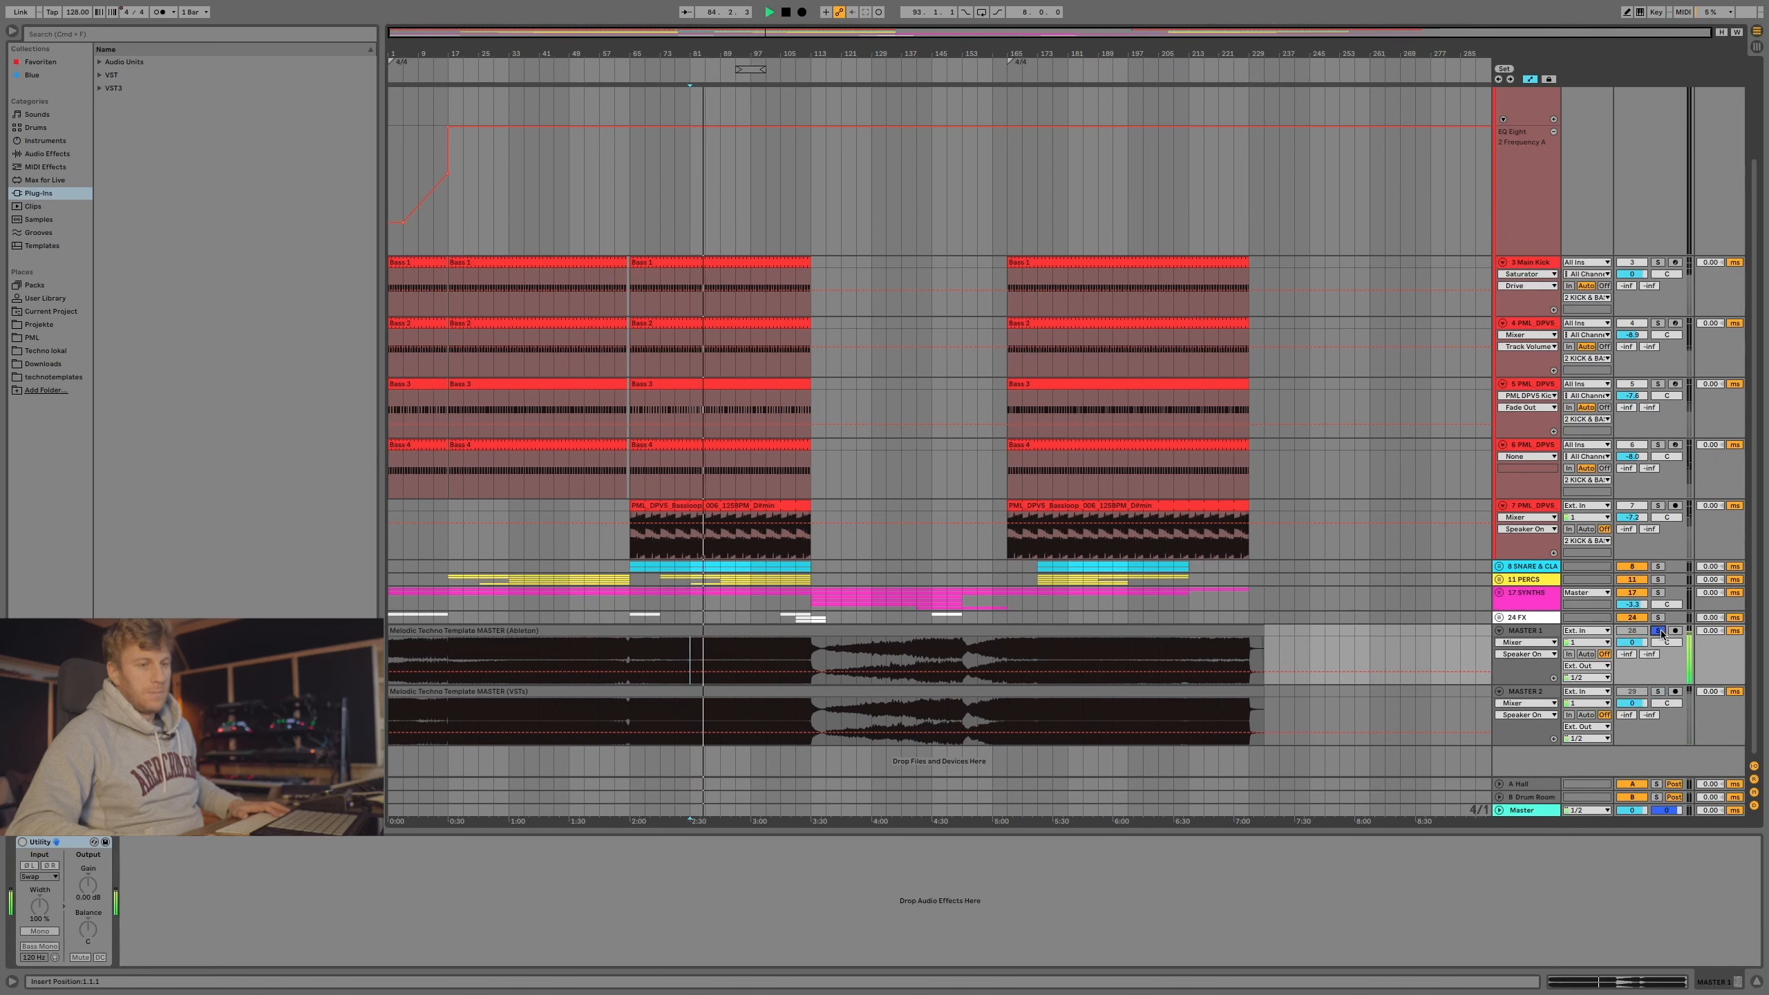
pyautogui.click(1658, 692)
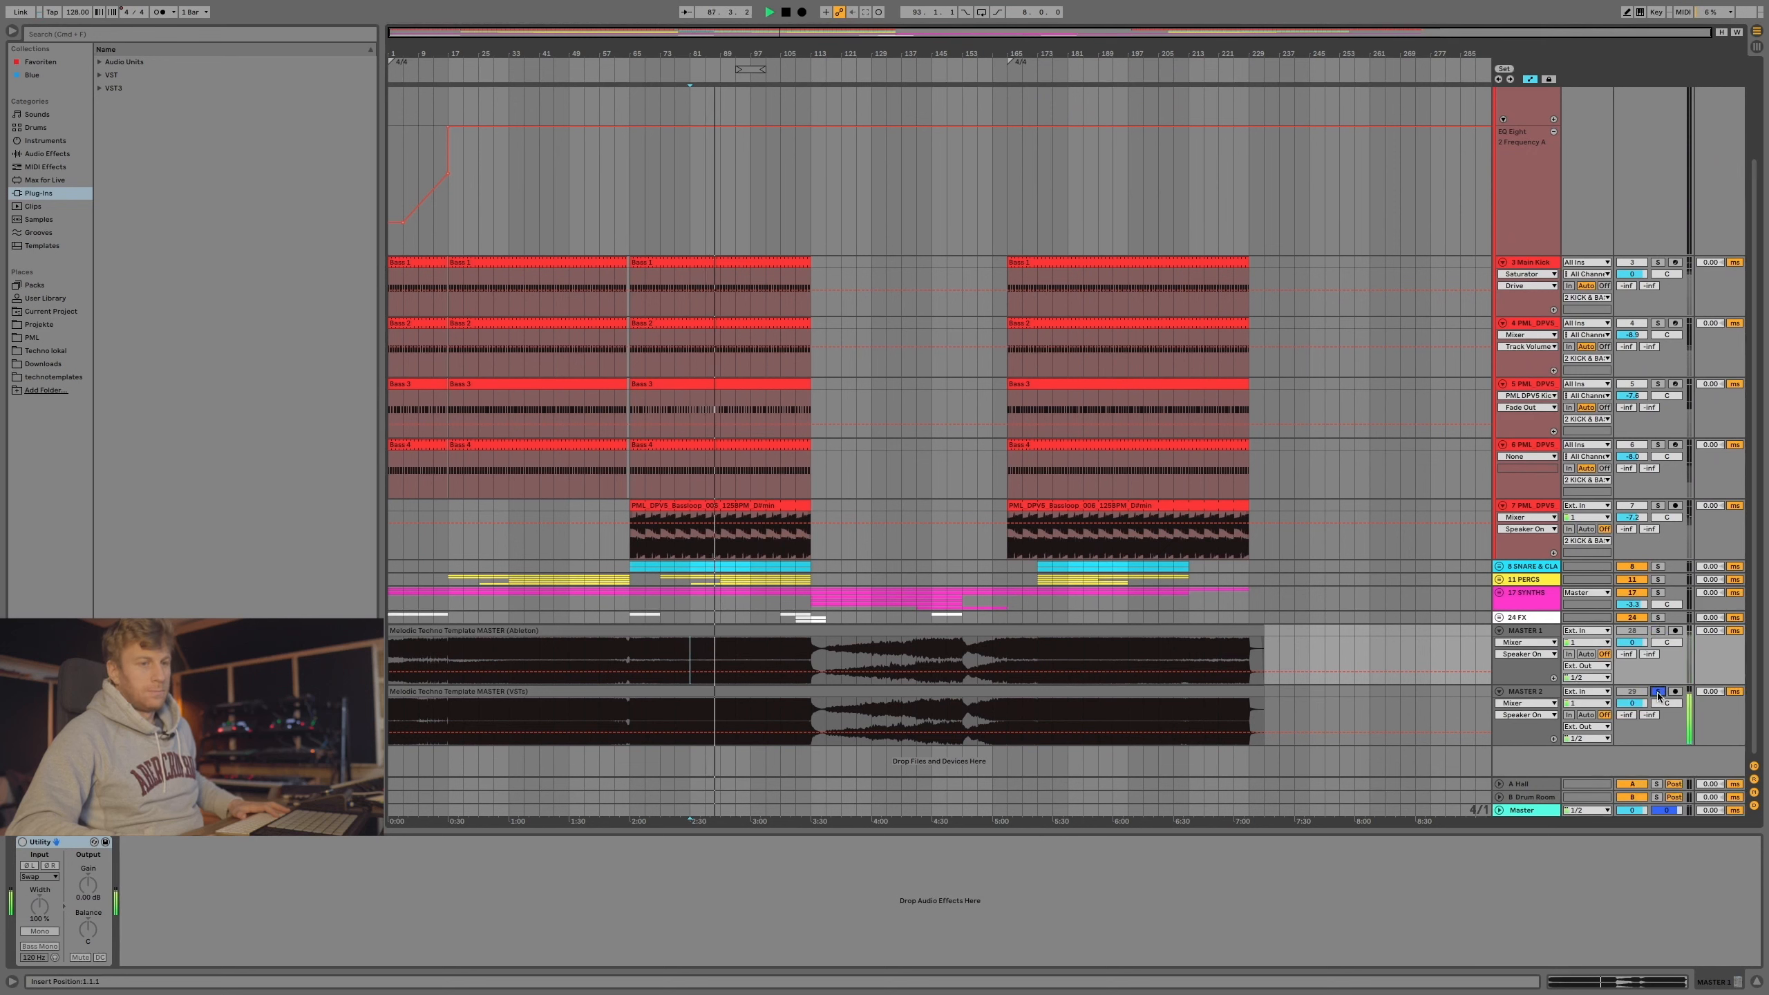
pyautogui.press('space')
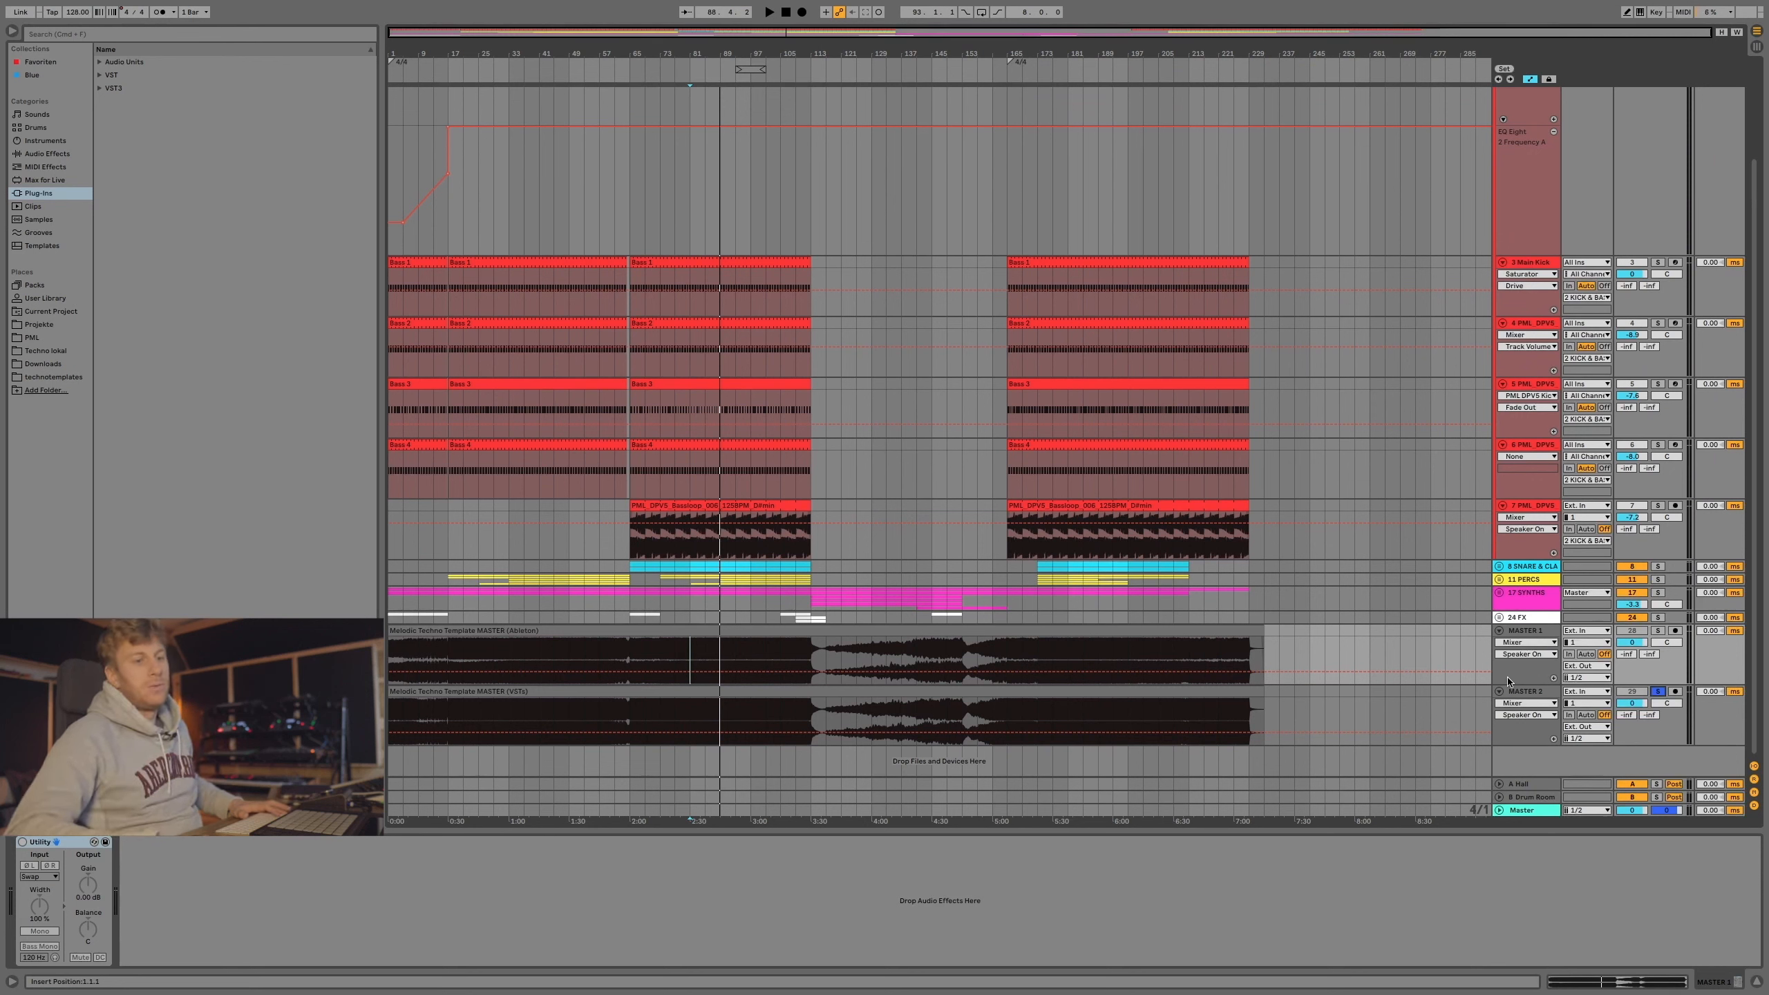
# Unfold the Ableton Master rack on the Master track and look through its device chain.
pyautogui.click(1531, 812)
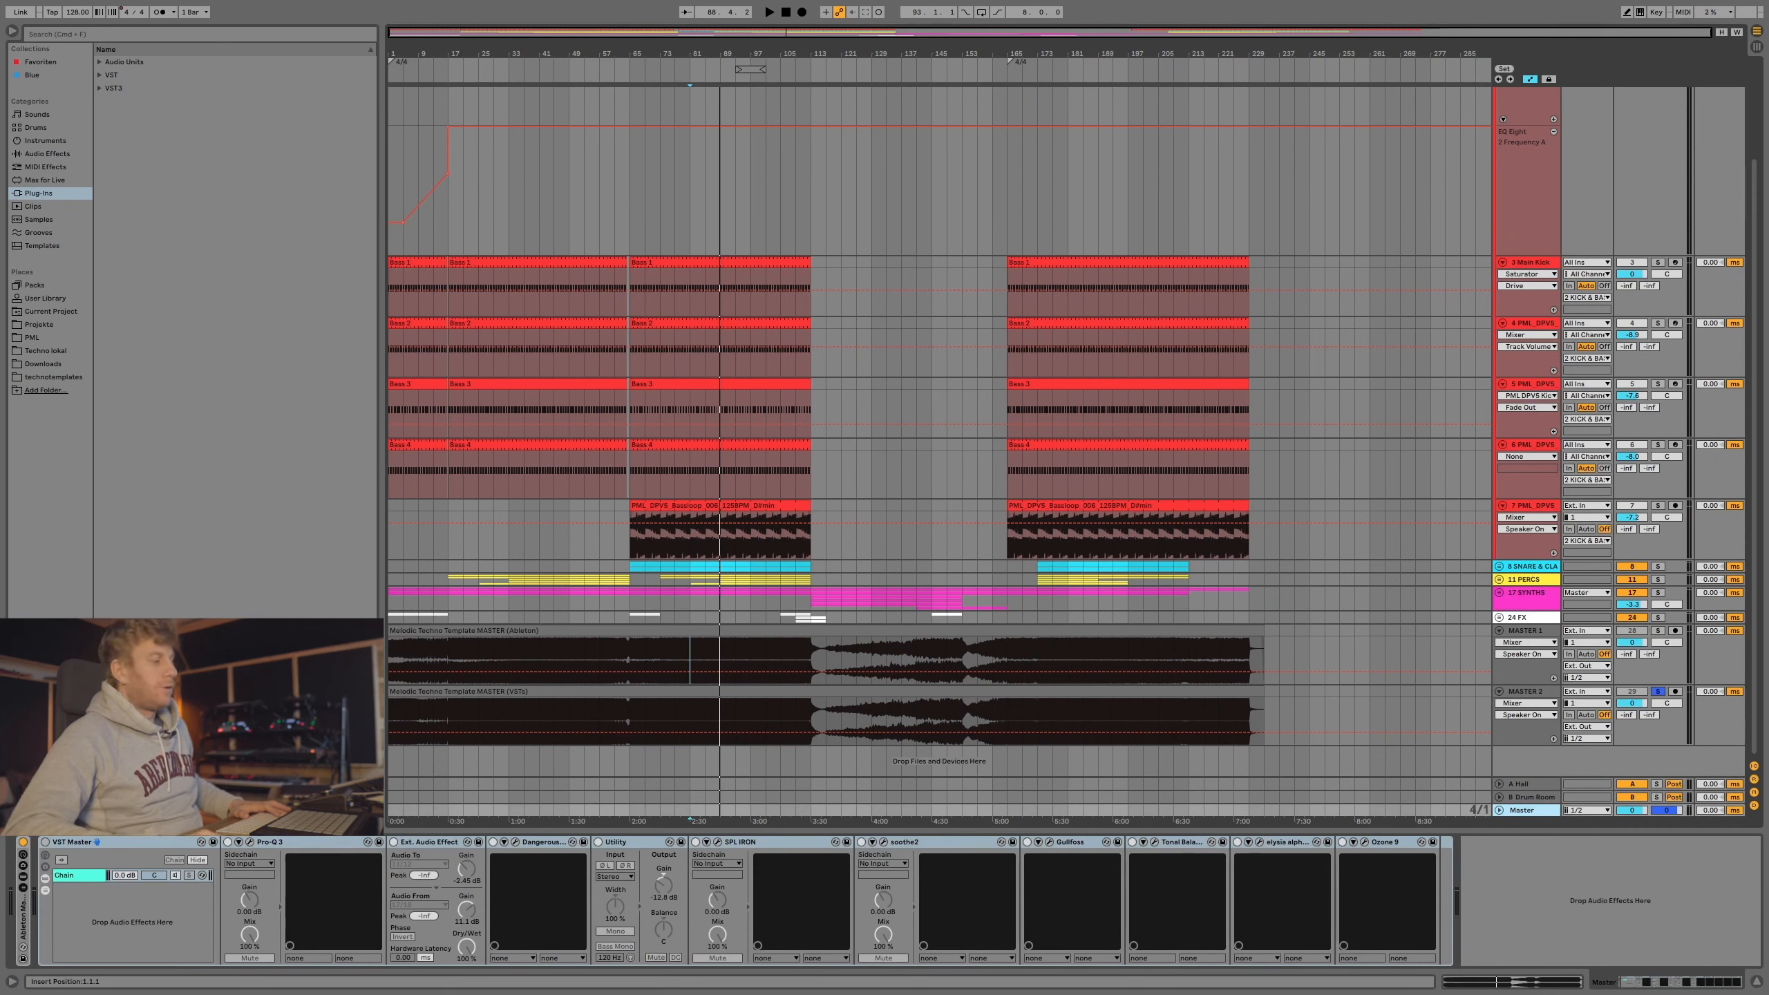
pyautogui.doubleClick(22, 923)
pyautogui.hscroll(1, 950, 877)
pyautogui.hscroll(4, 950, 881)
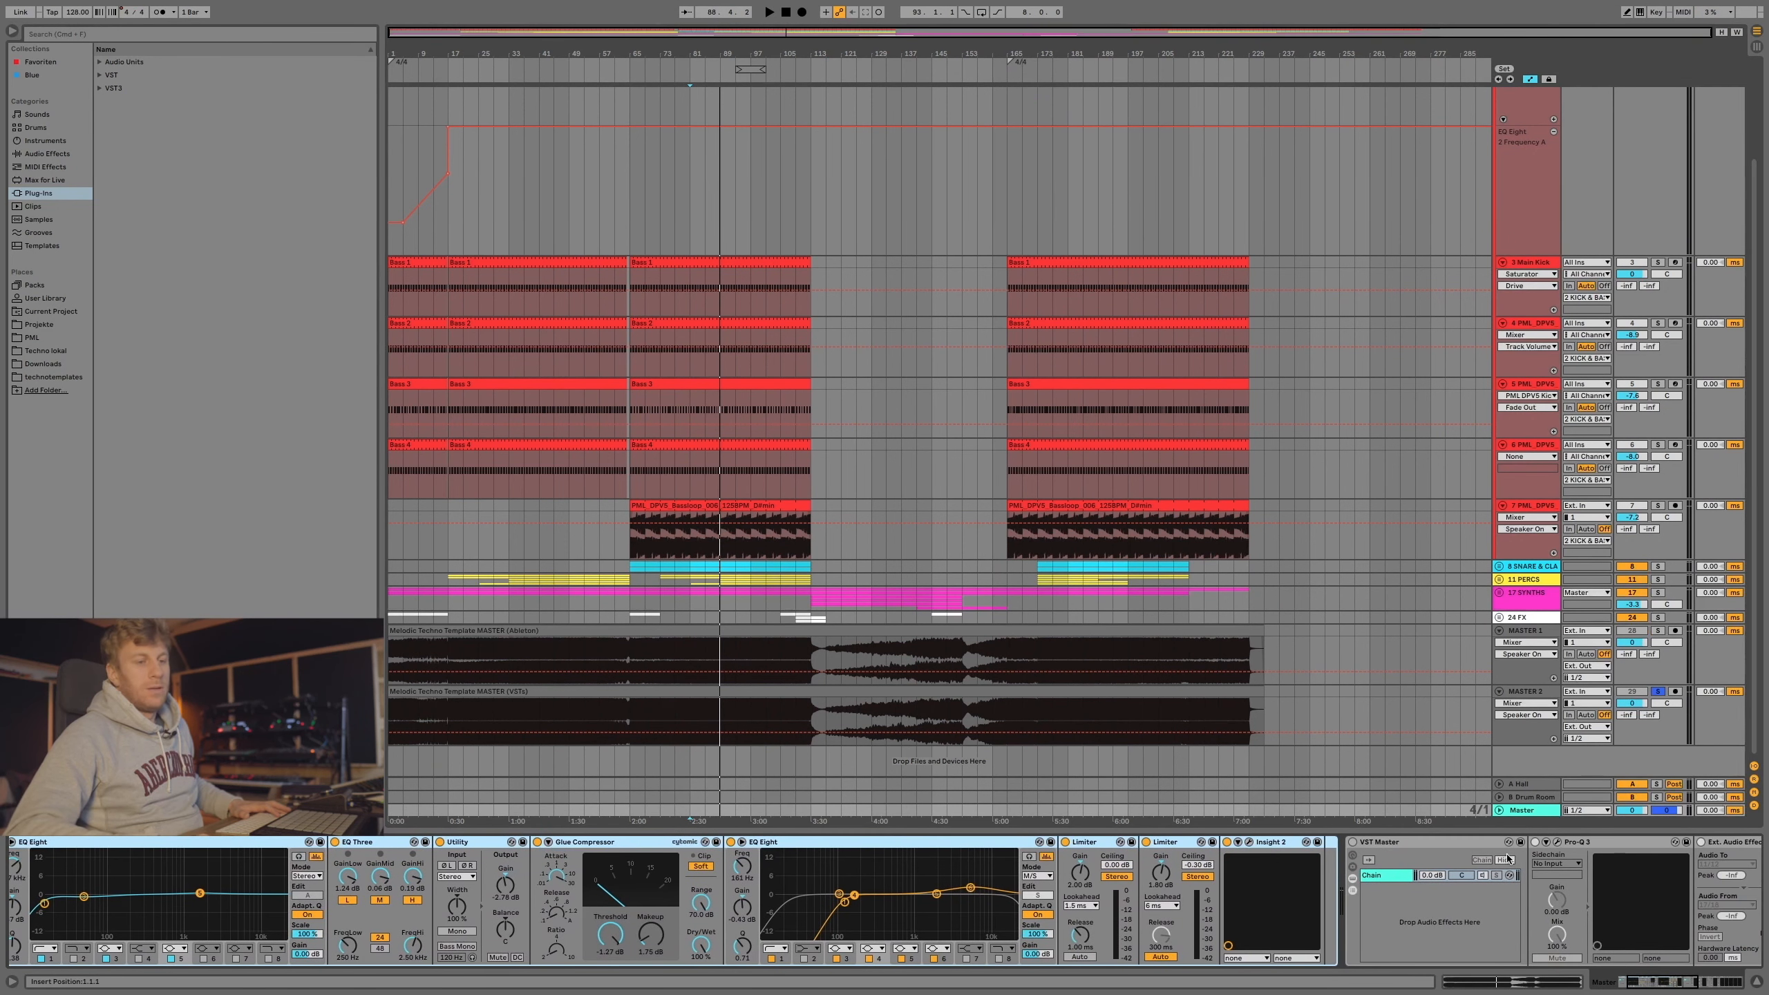
# Store the Gullfoss preset in the User Library and fold the VST Master rack.
pyautogui.click(1418, 841)
pyautogui.click(1418, 841)
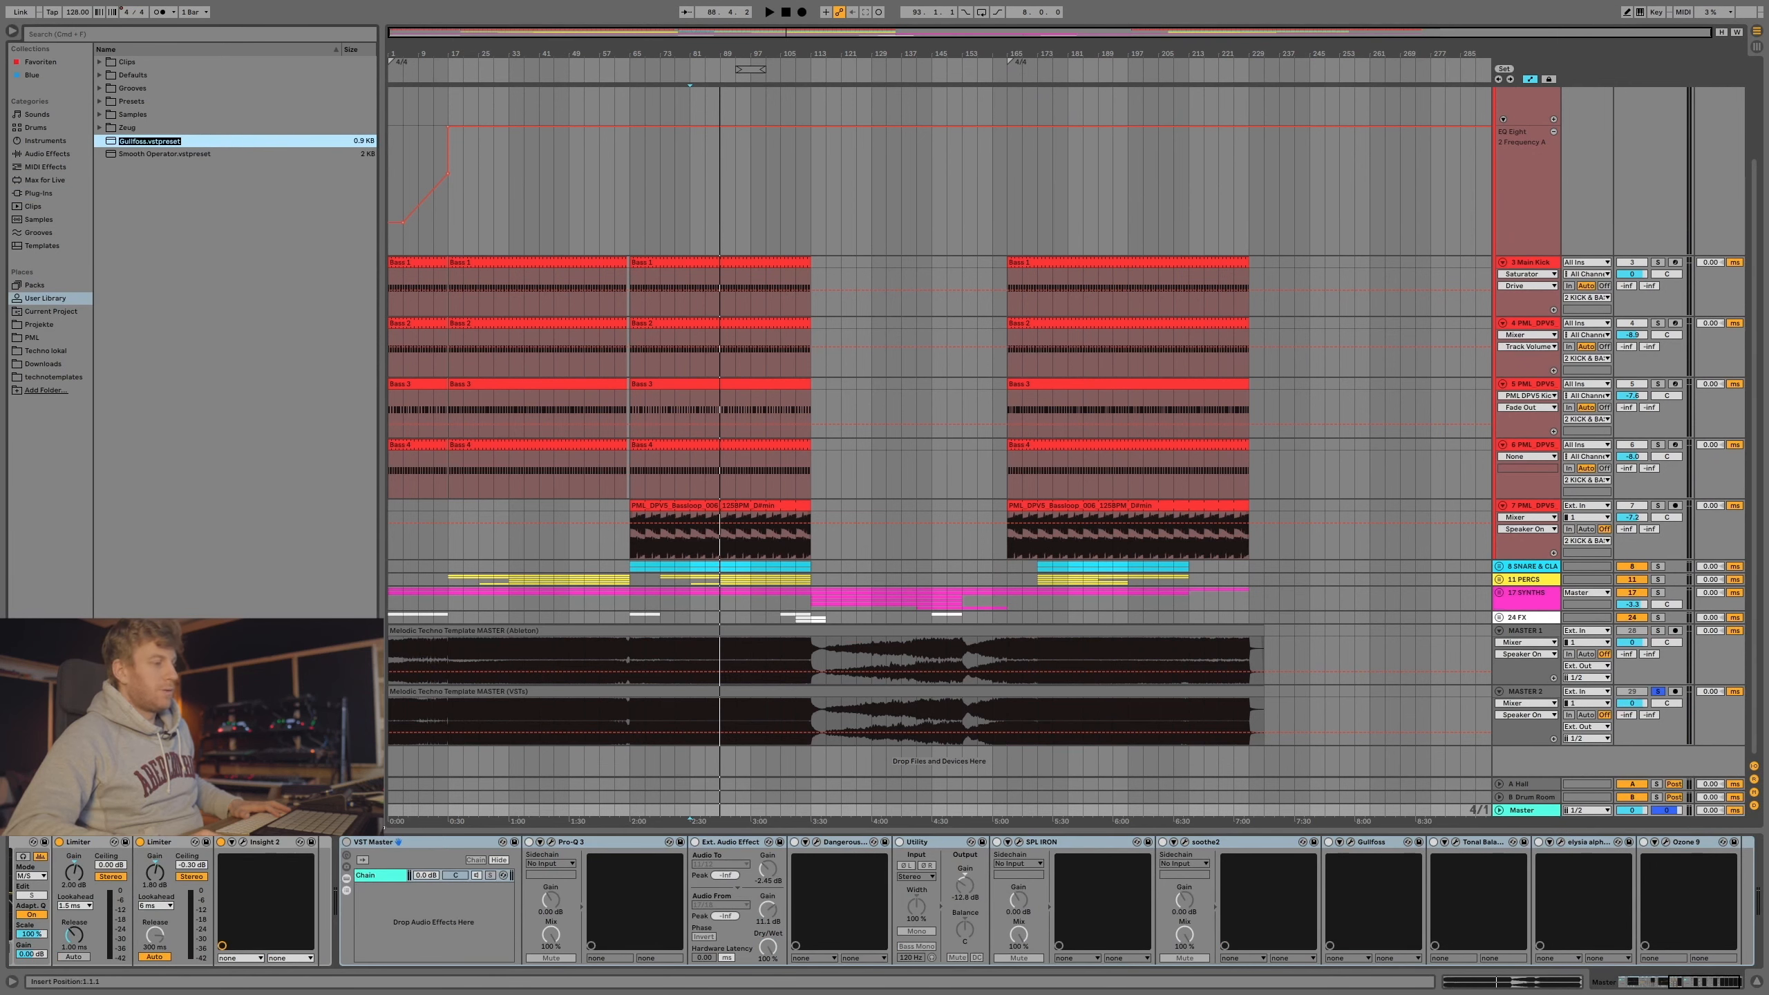
pyautogui.doubleClick(380, 838)
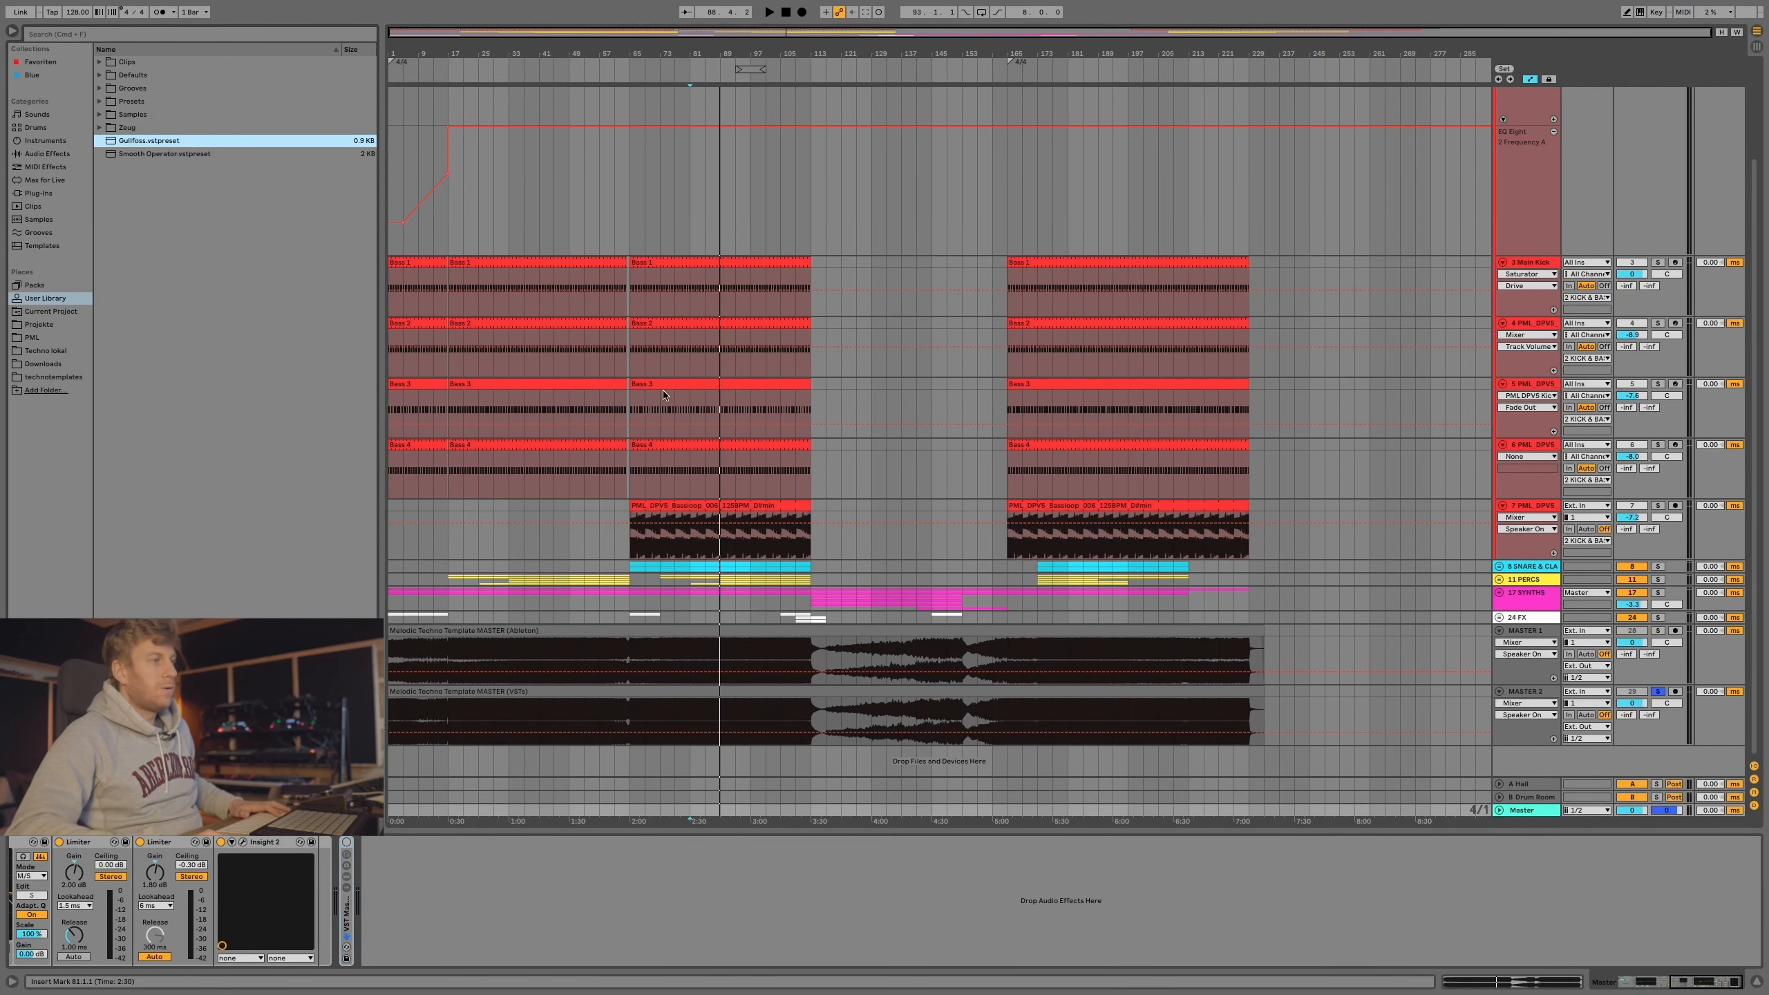
# Look through the device chains of the first Main Kick clip's track and the KICK & BASS, SNARE & CLAP, PERCS and SYNTHS groups.
pyautogui.click(494, 278)
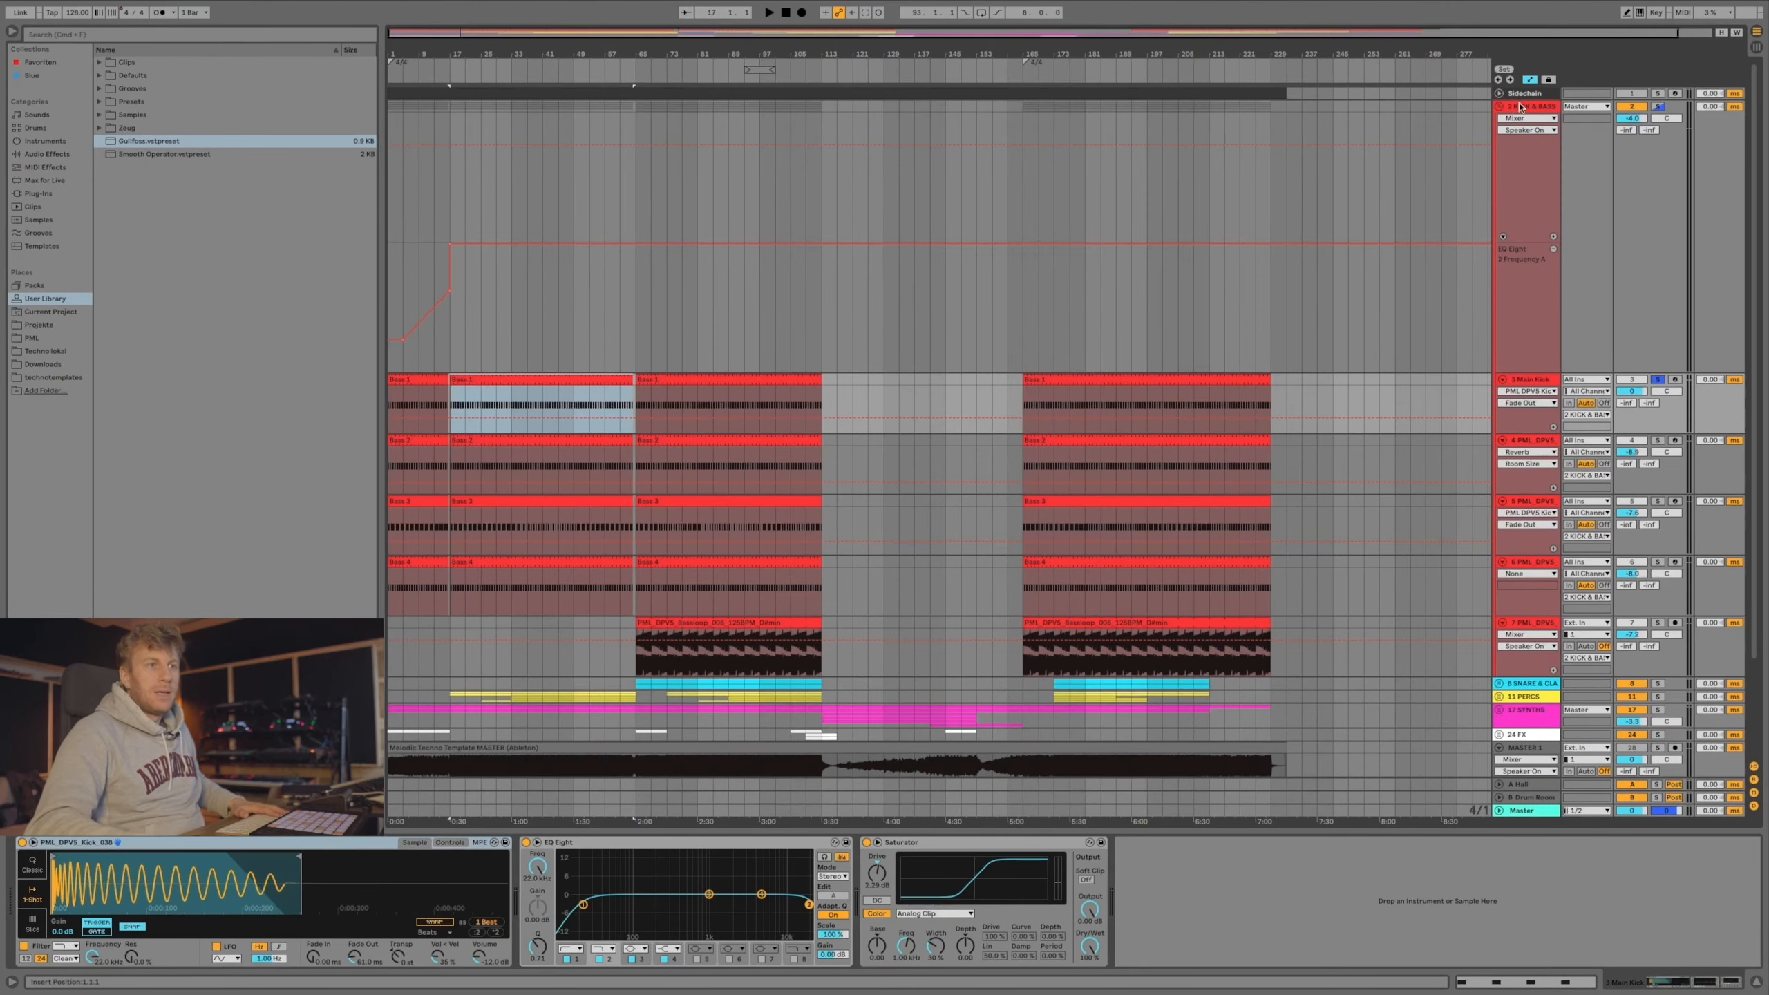
pyautogui.click(1520, 105)
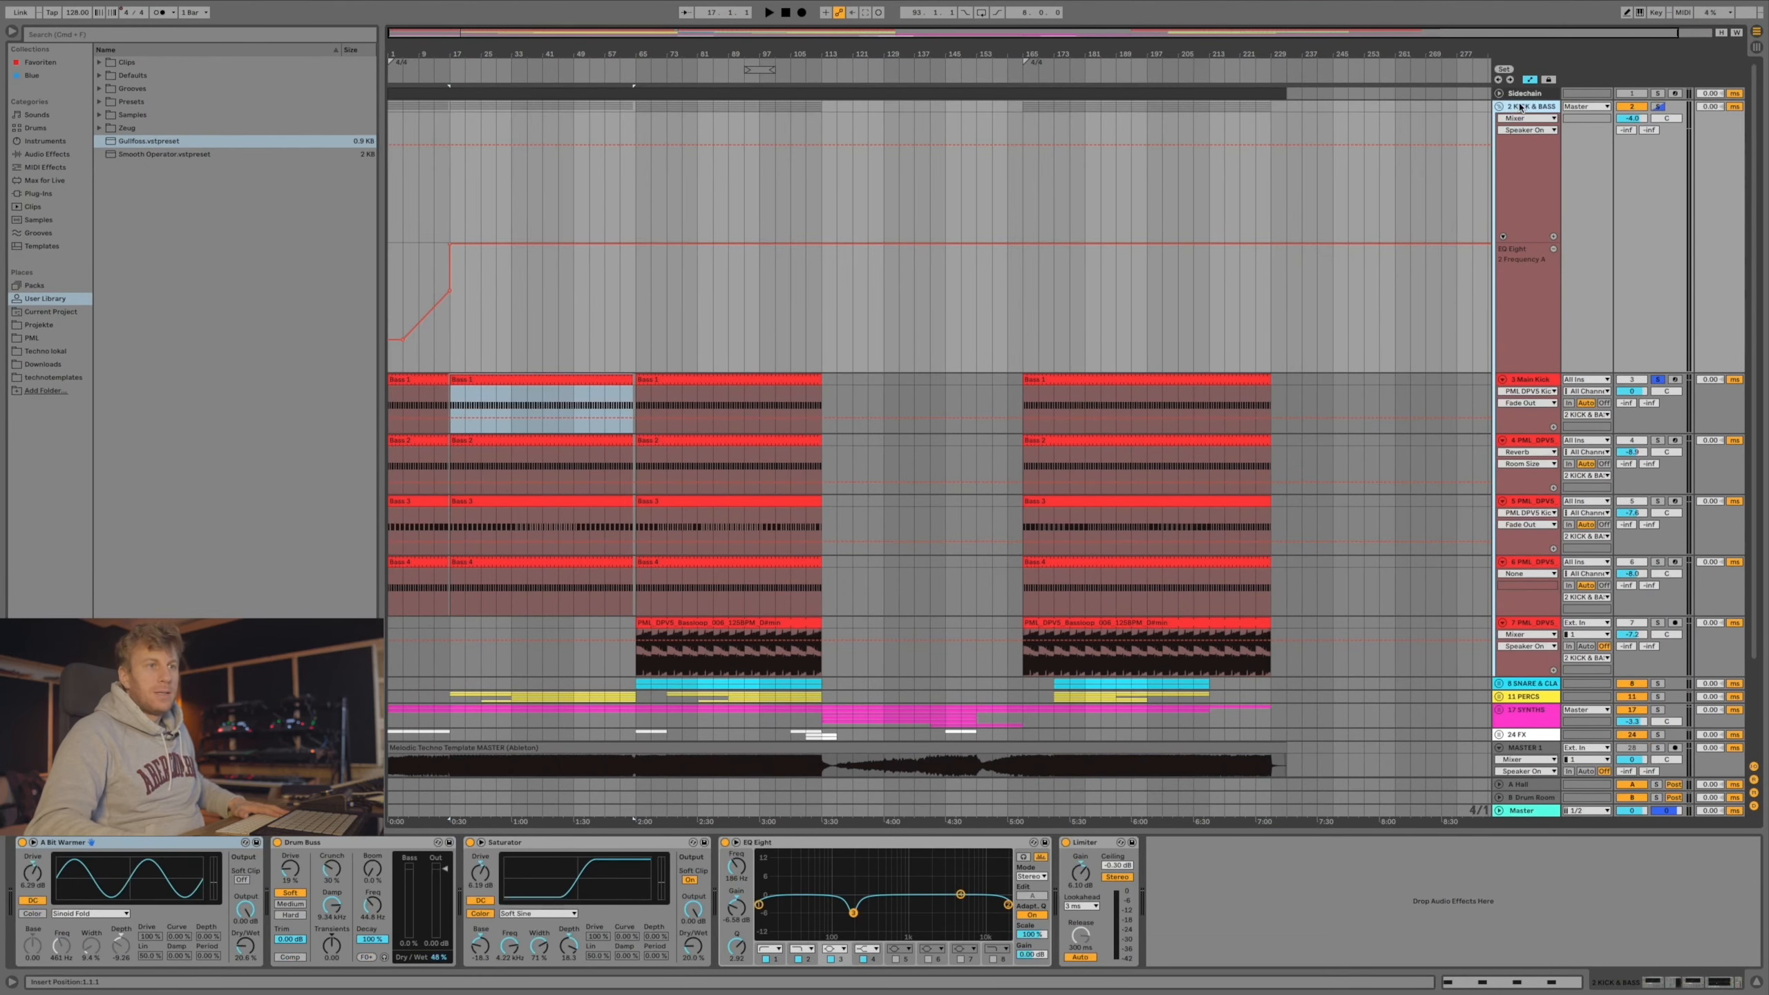
pyautogui.scroll(-3, 1216, 296)
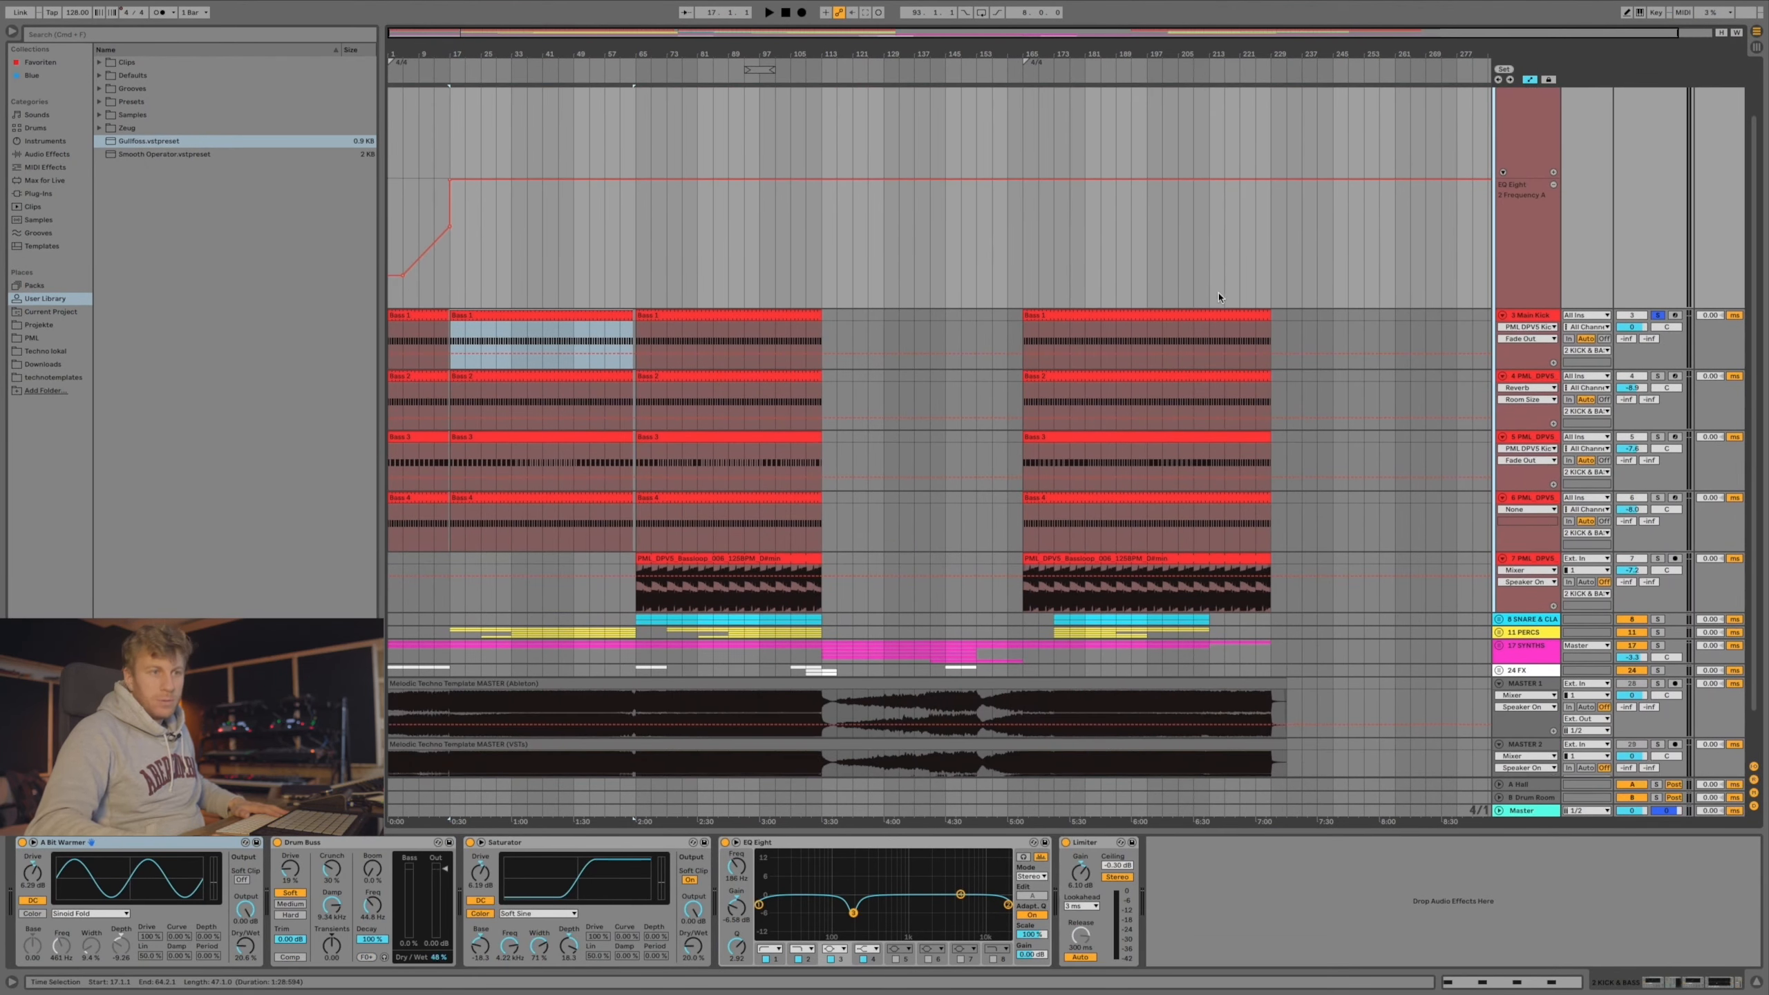
pyautogui.scroll(3, 1219, 298)
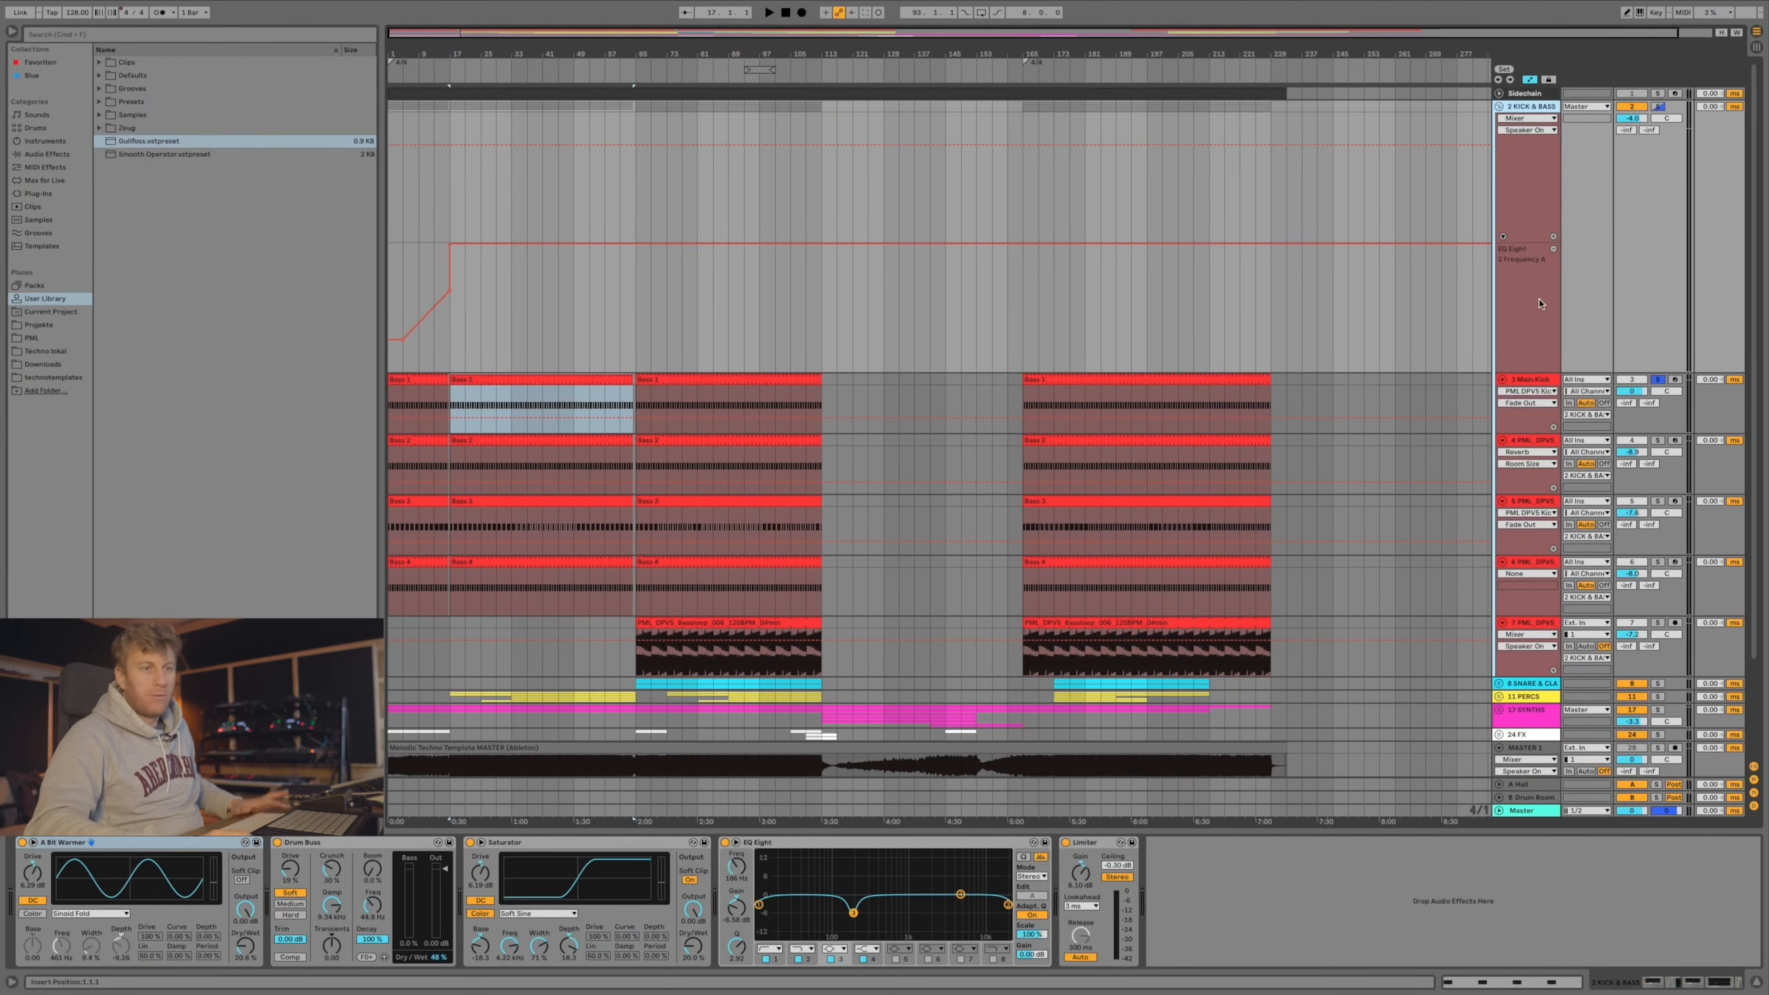
pyautogui.scroll(-3, 1559, 413)
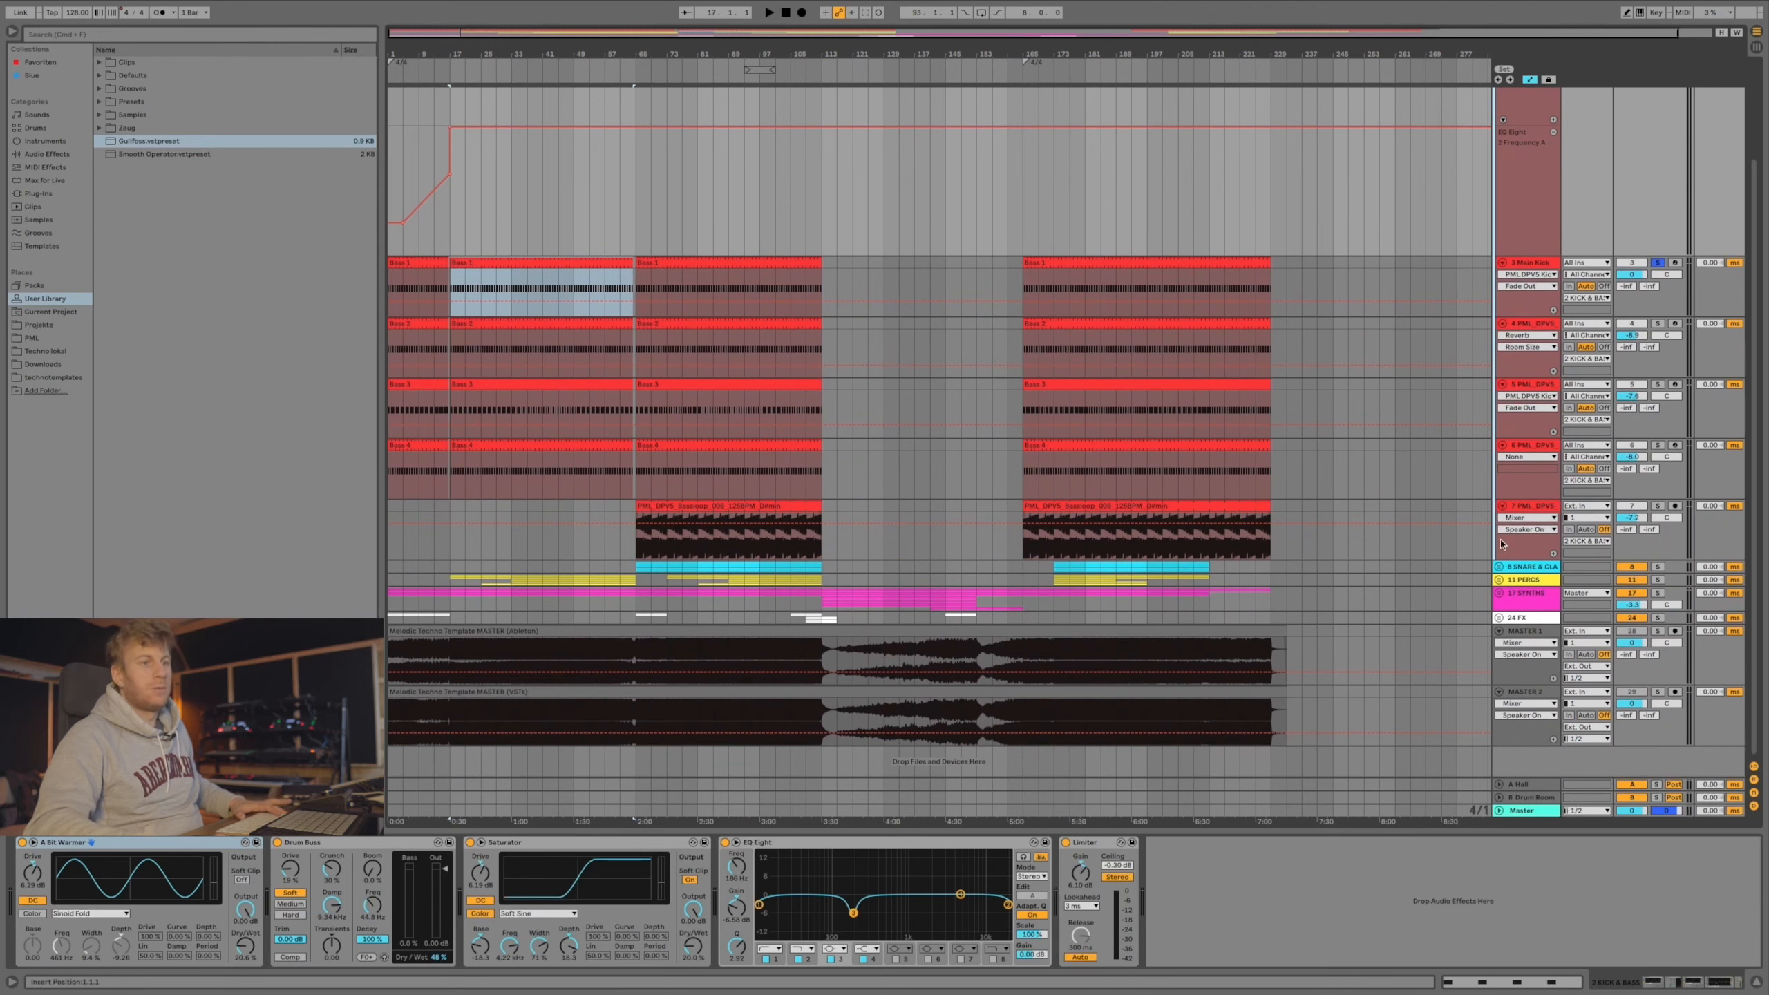
pyautogui.click(1525, 568)
pyautogui.click(1528, 581)
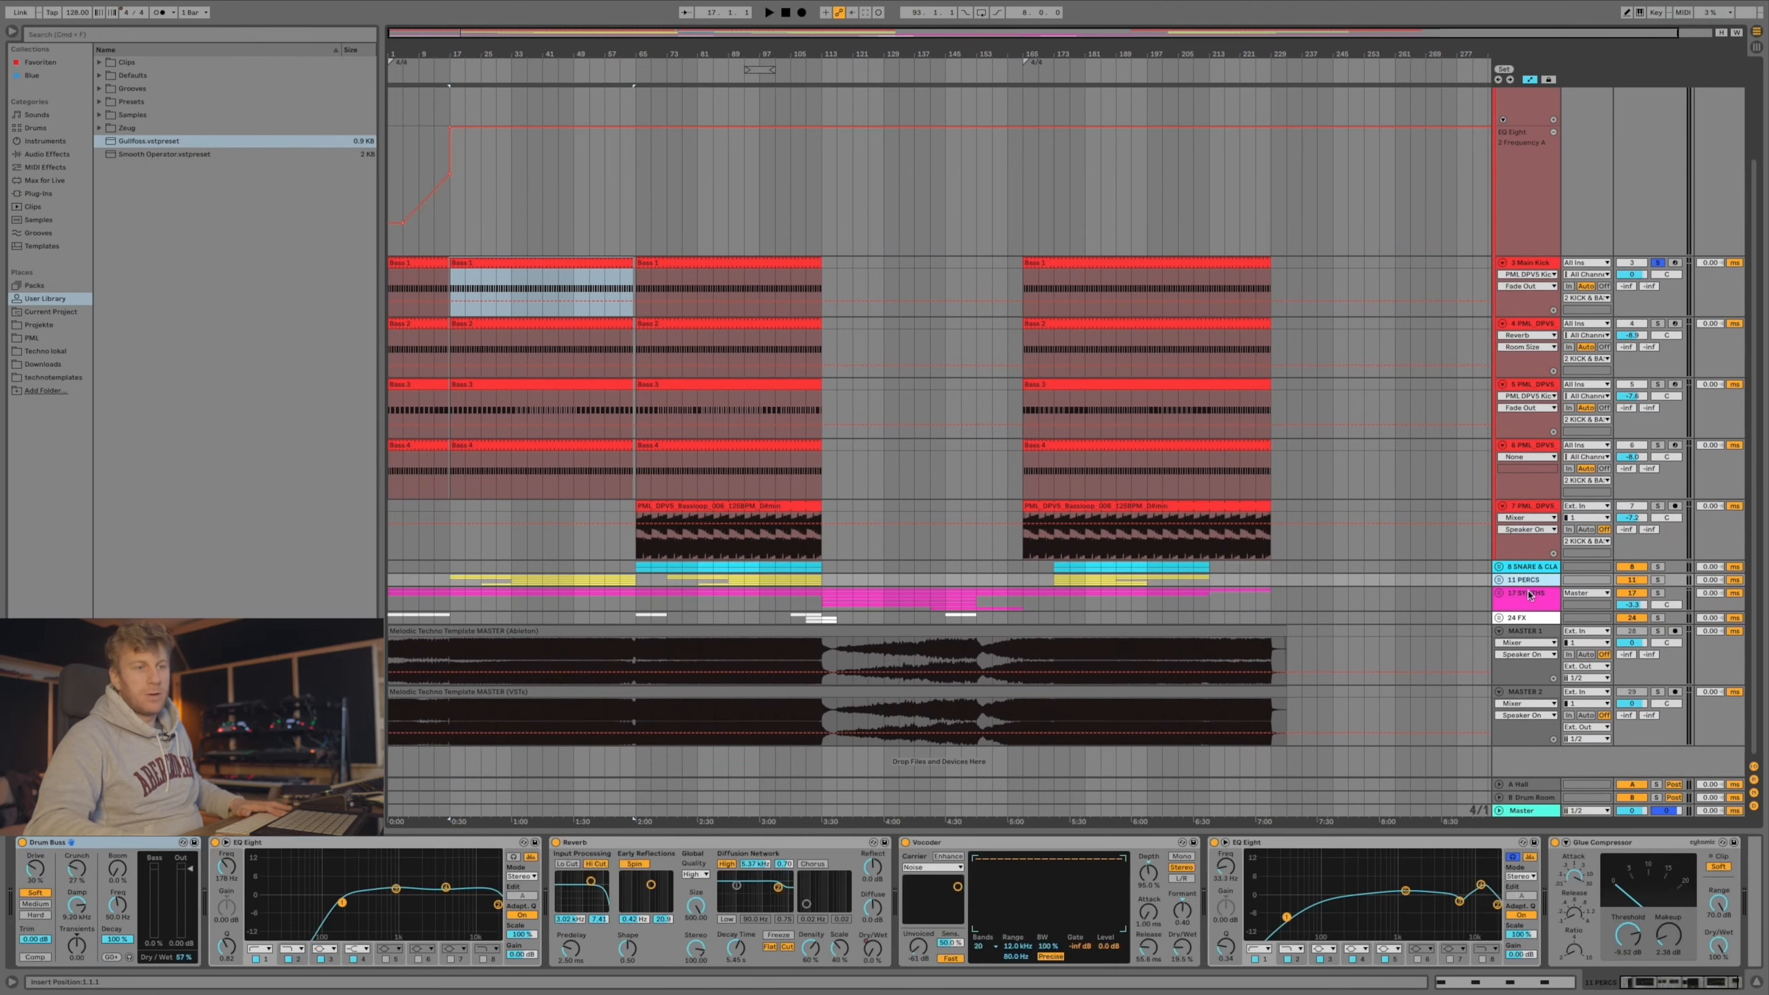
pyautogui.click(1530, 598)
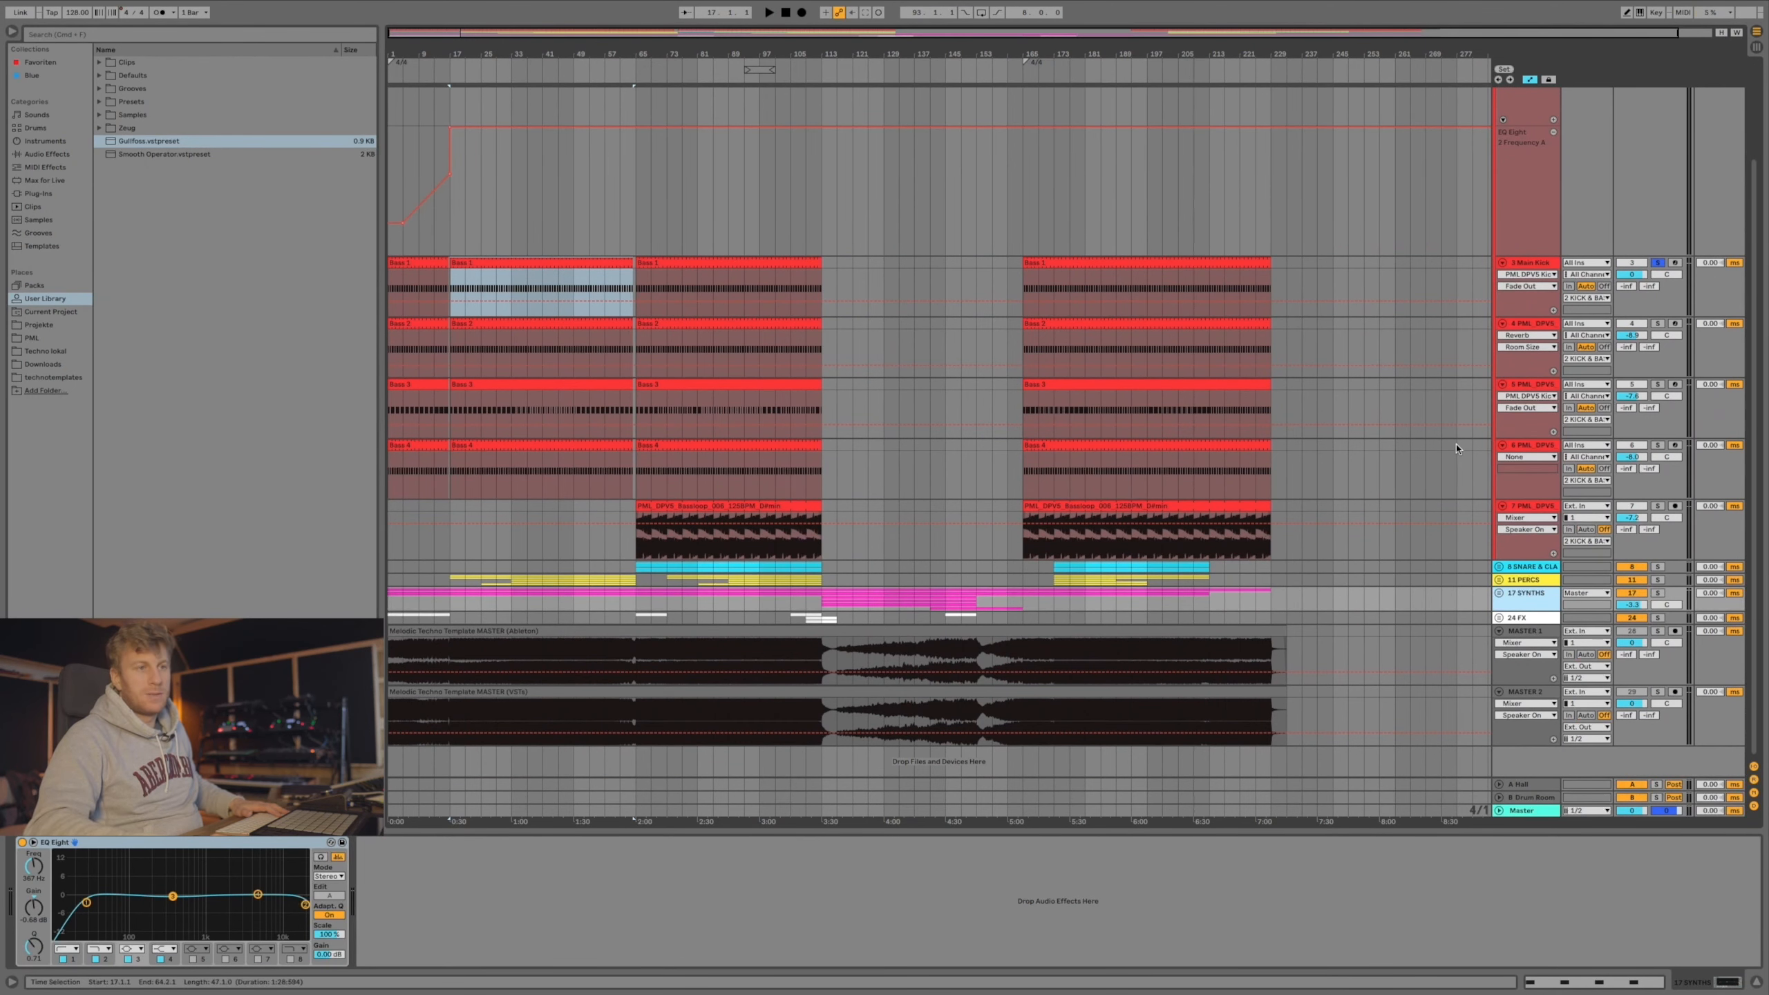
pyautogui.scroll(3, 702, 430)
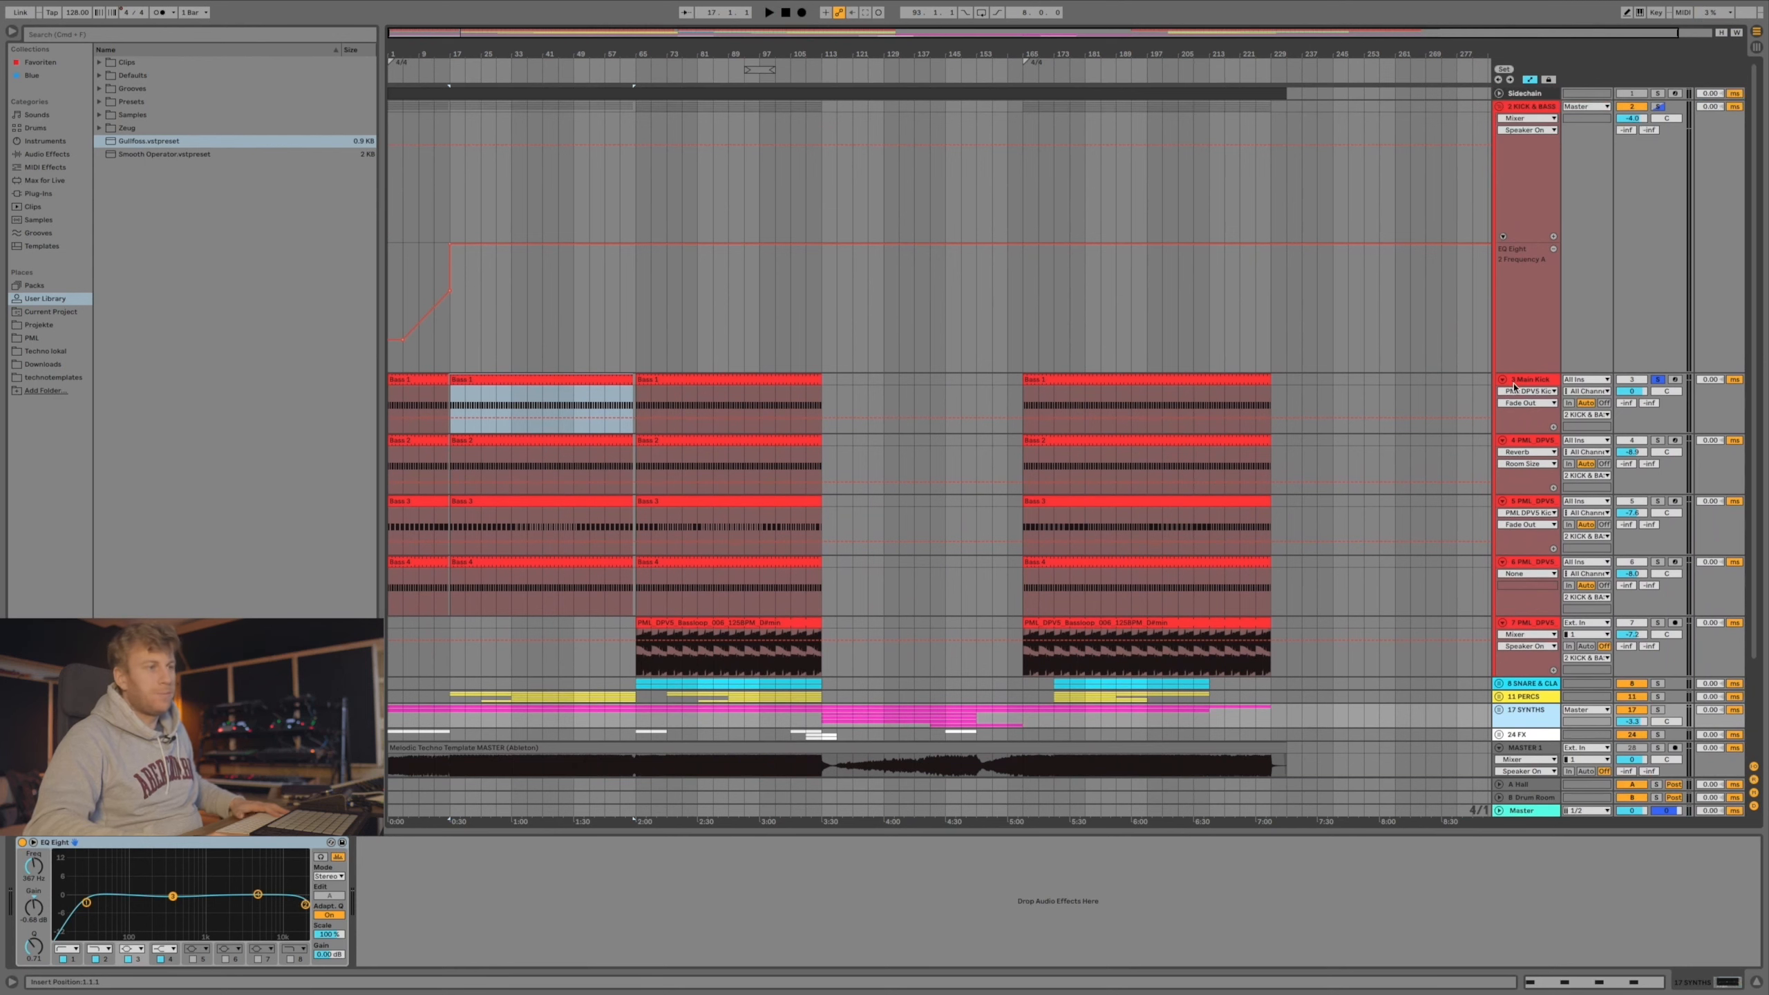
# Inspect the devices on the Main Kick track and on the bass loop track, selecting their clips that start at bar 65.
pyautogui.click(713, 379)
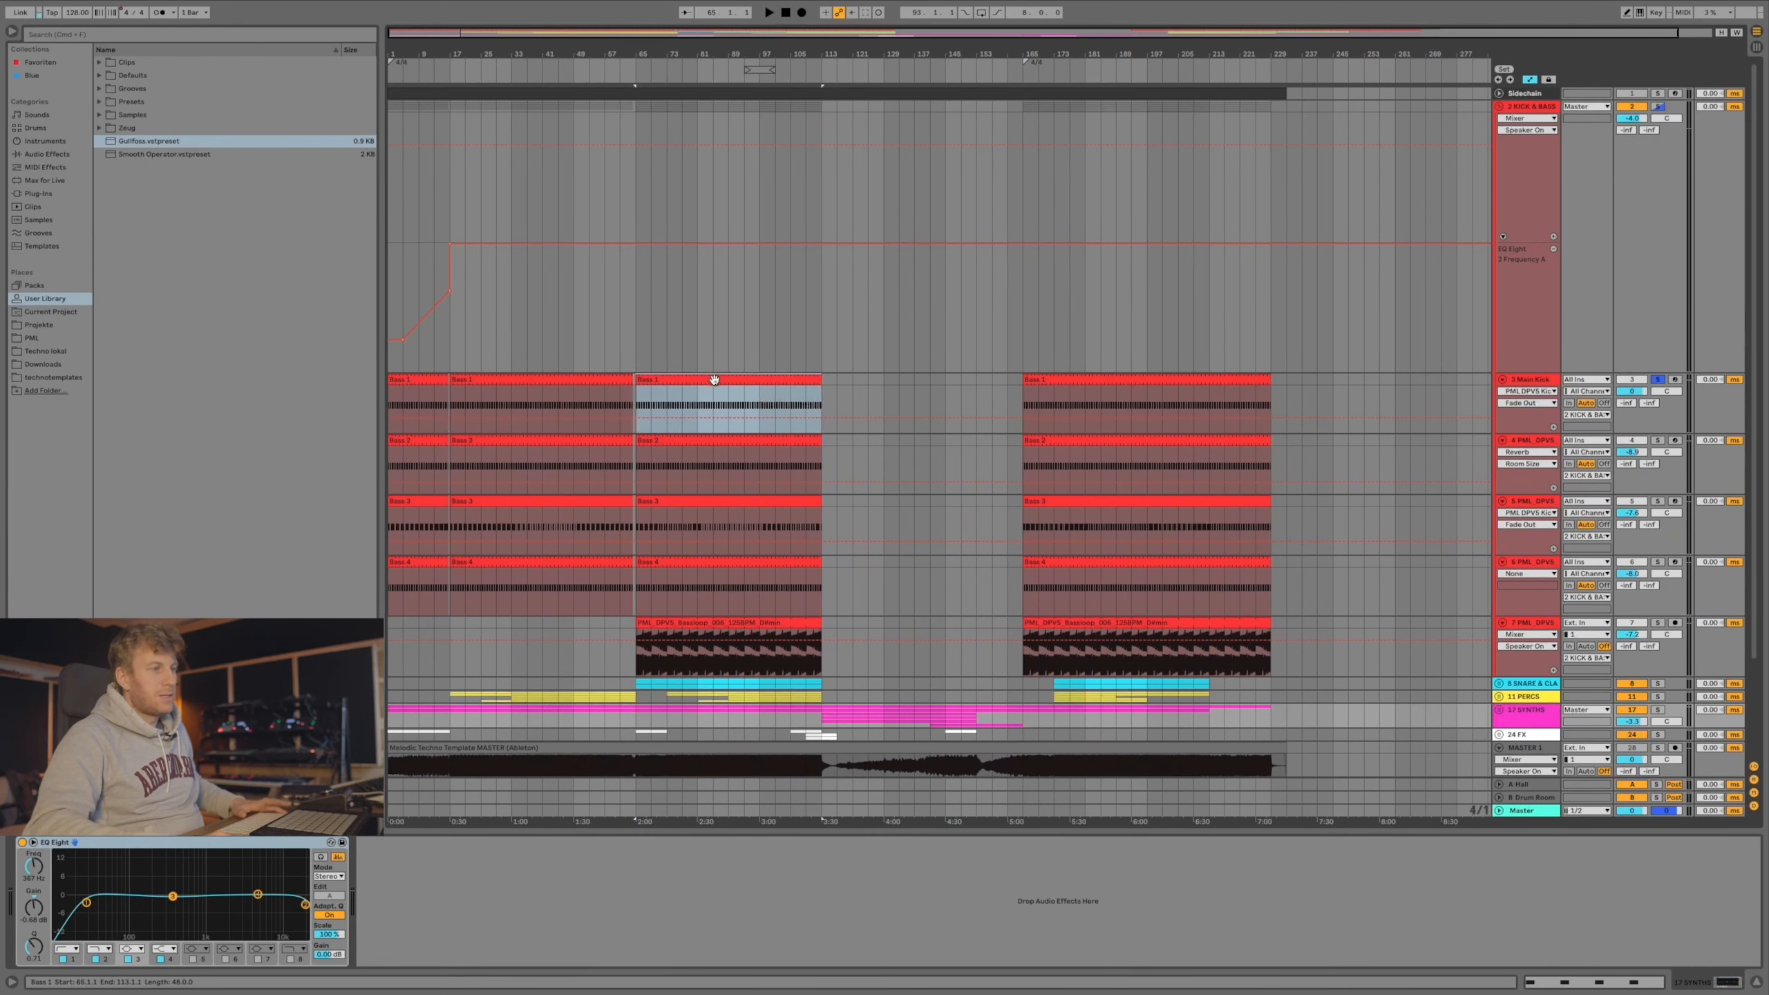
pyautogui.scroll(1, 773, 480)
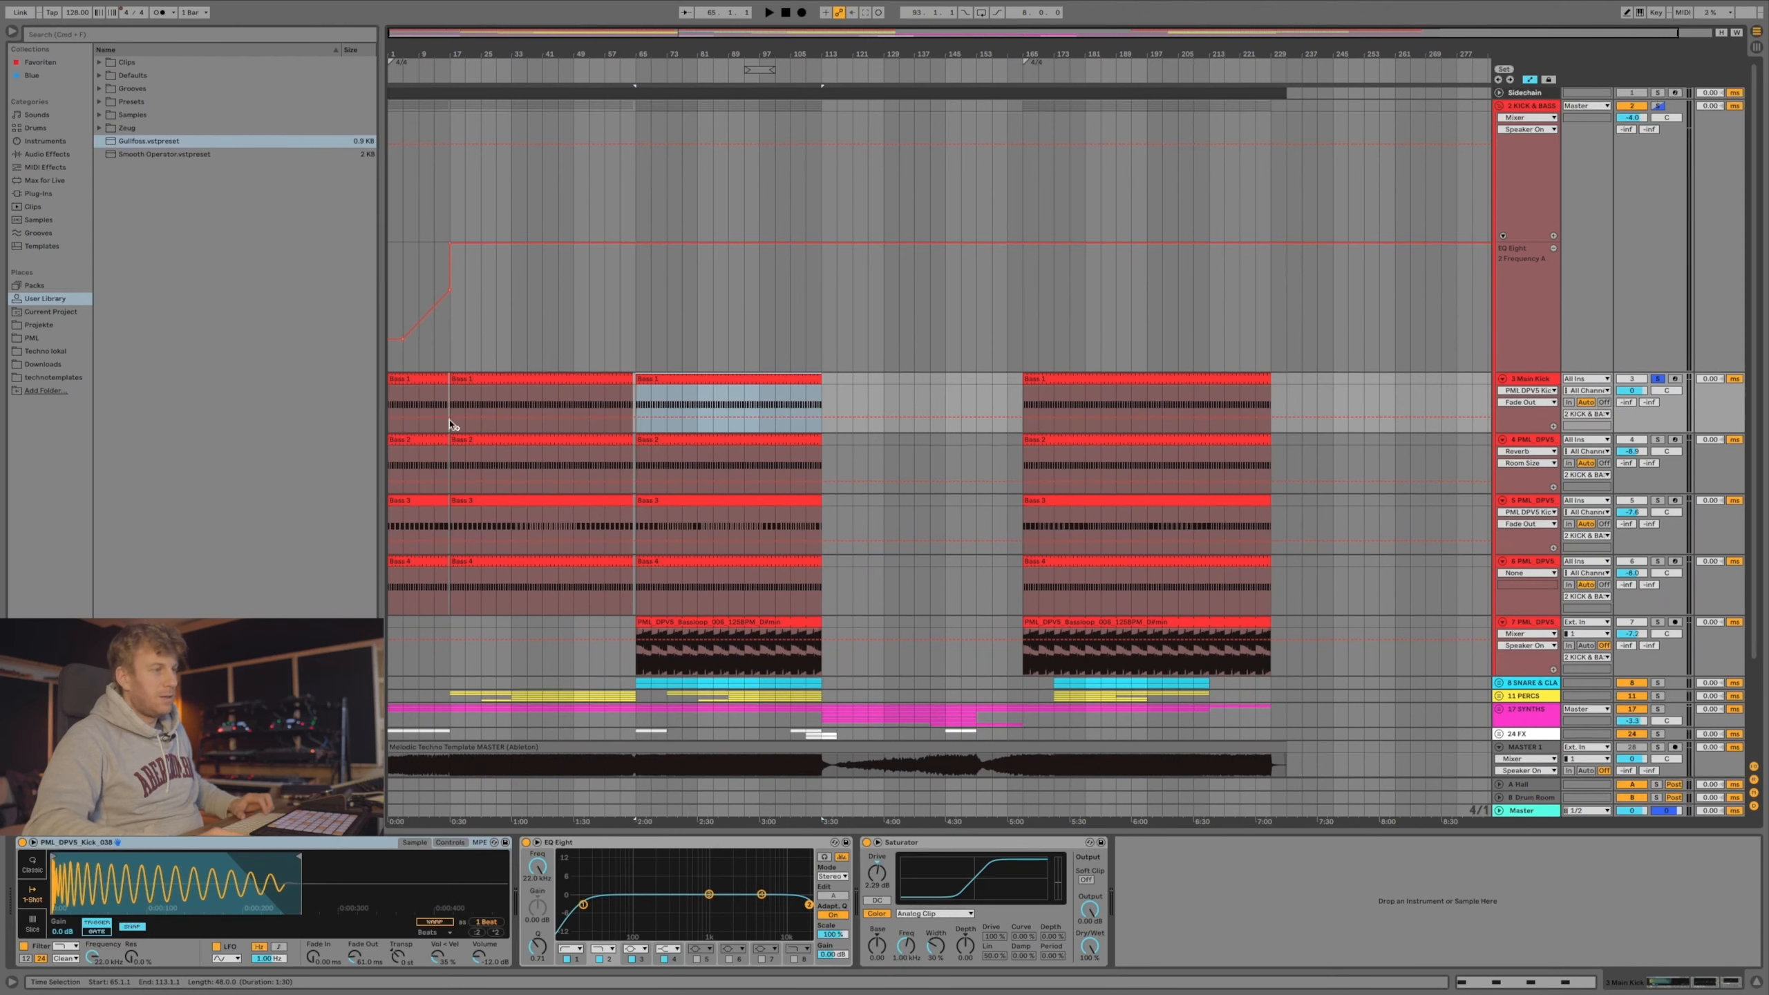
pyautogui.click(496, 390)
pyautogui.scroll(-3, 502, 405)
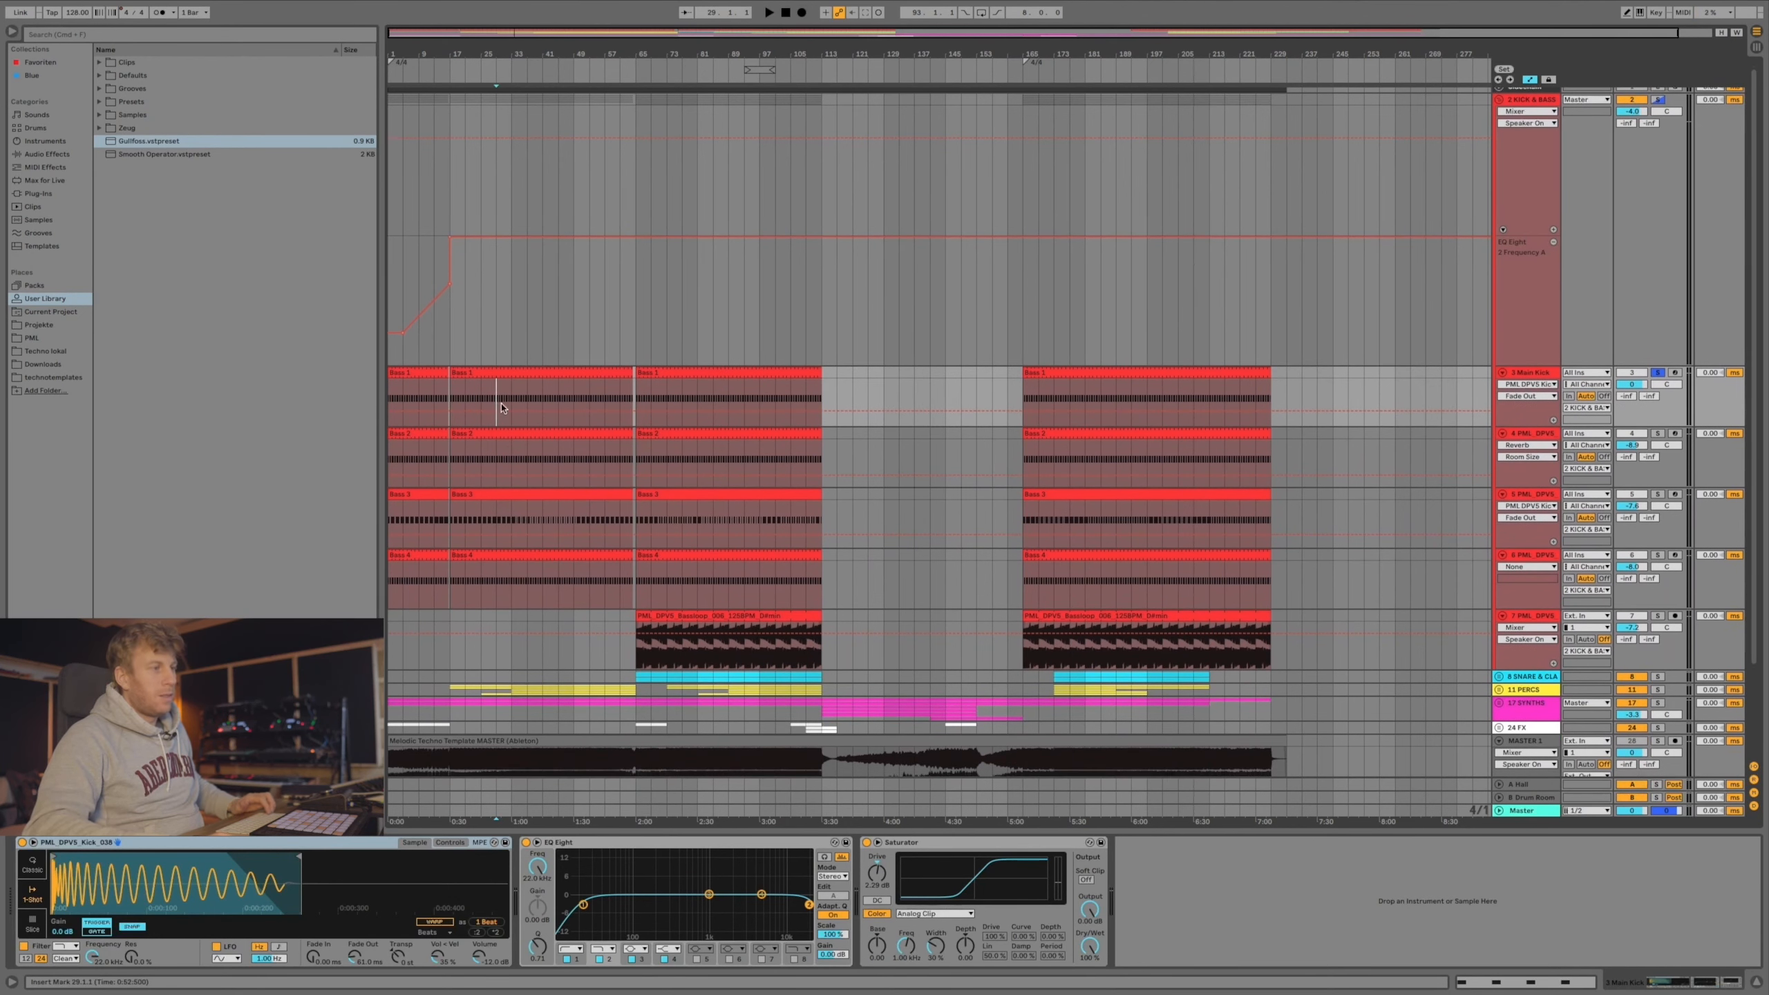
pyautogui.scroll(-1, 501, 404)
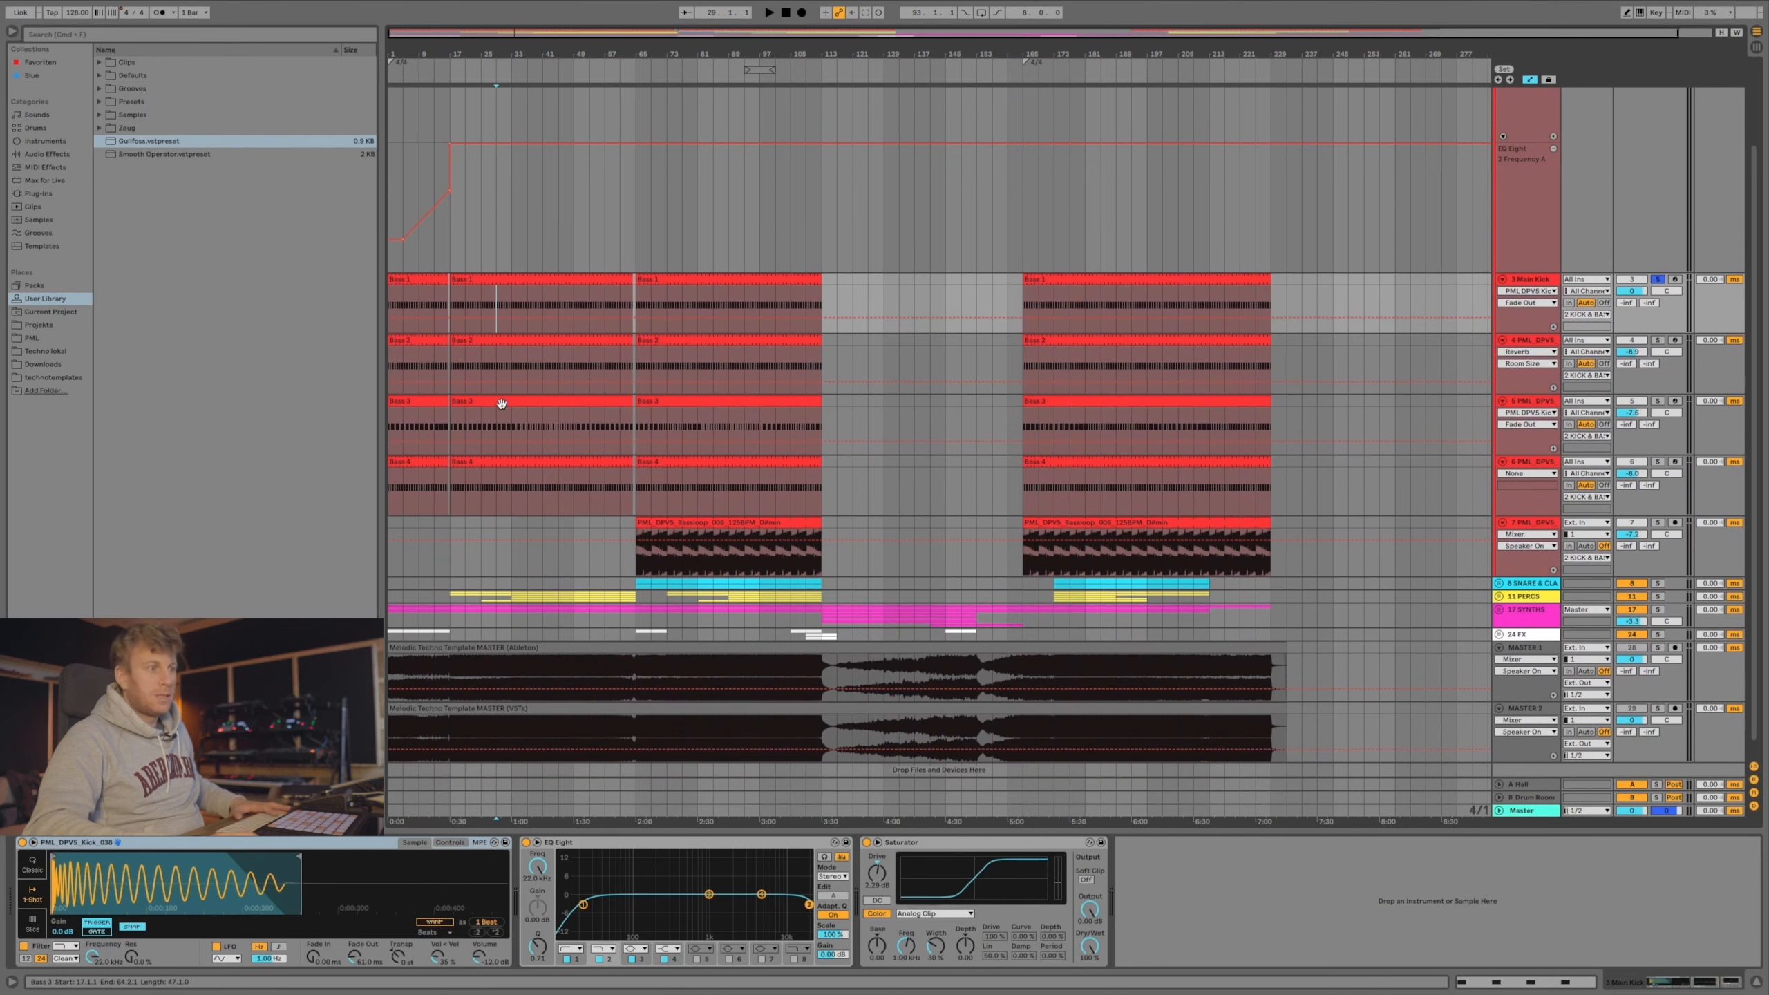
pyautogui.click(698, 517)
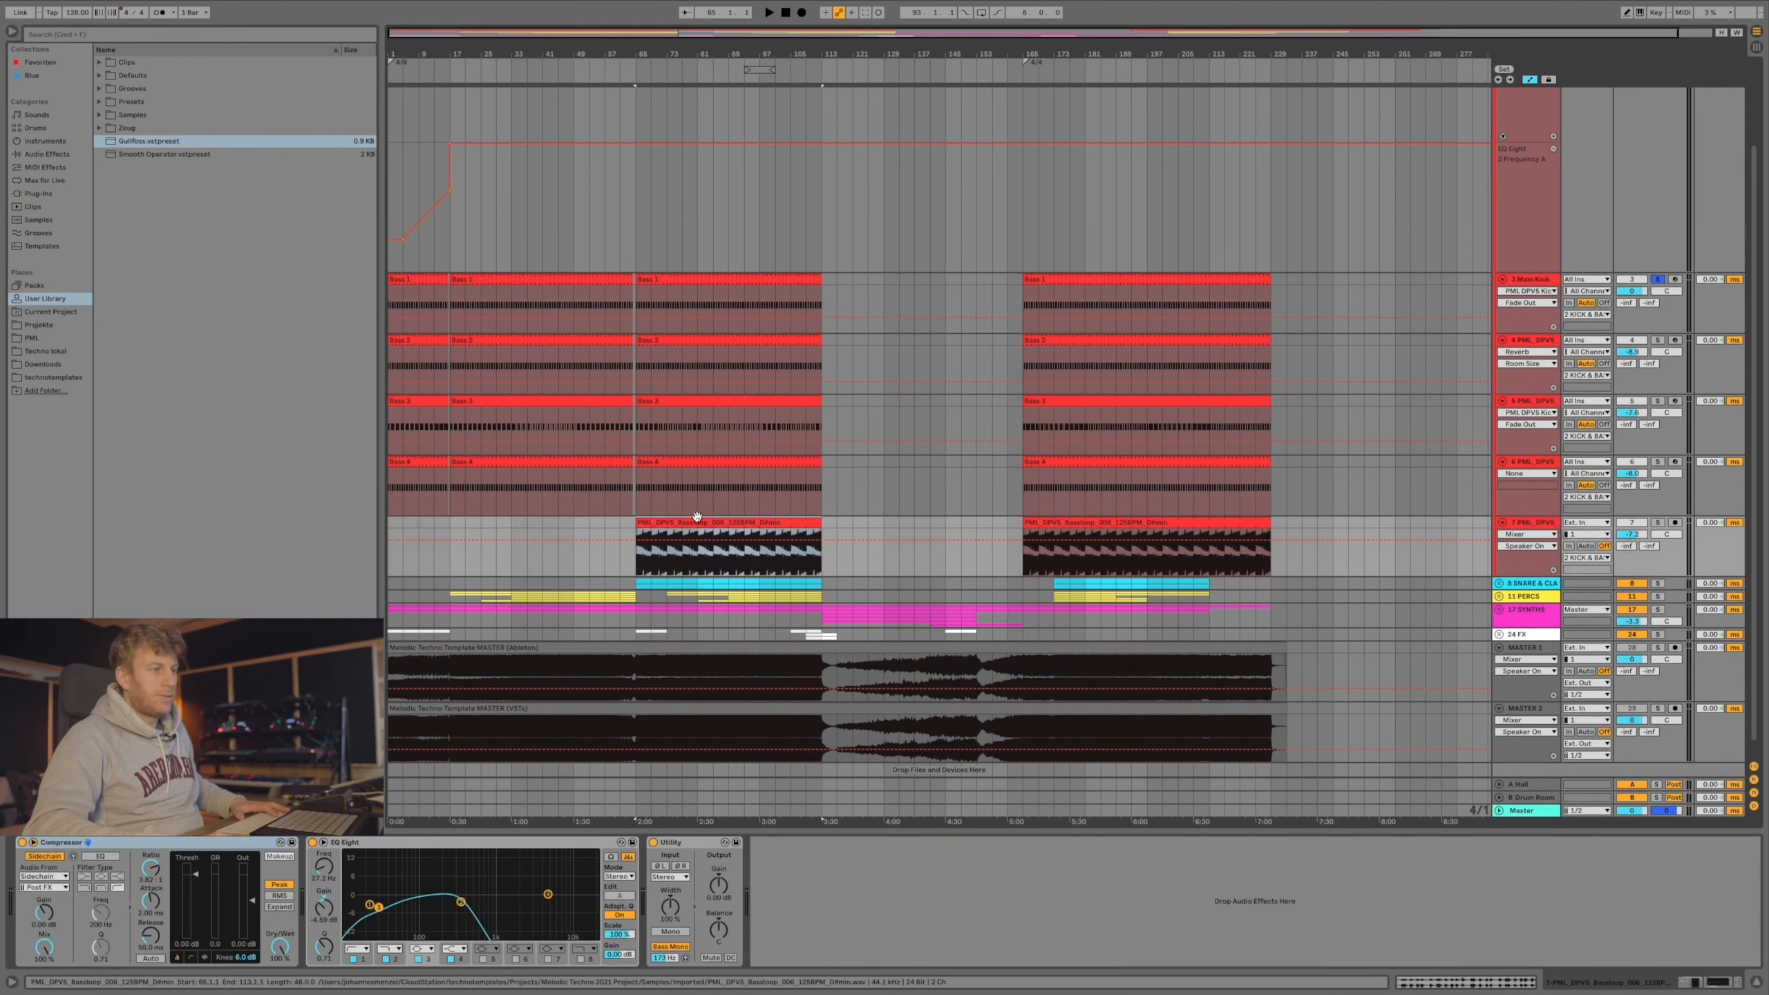
pyautogui.scroll(1, 691, 488)
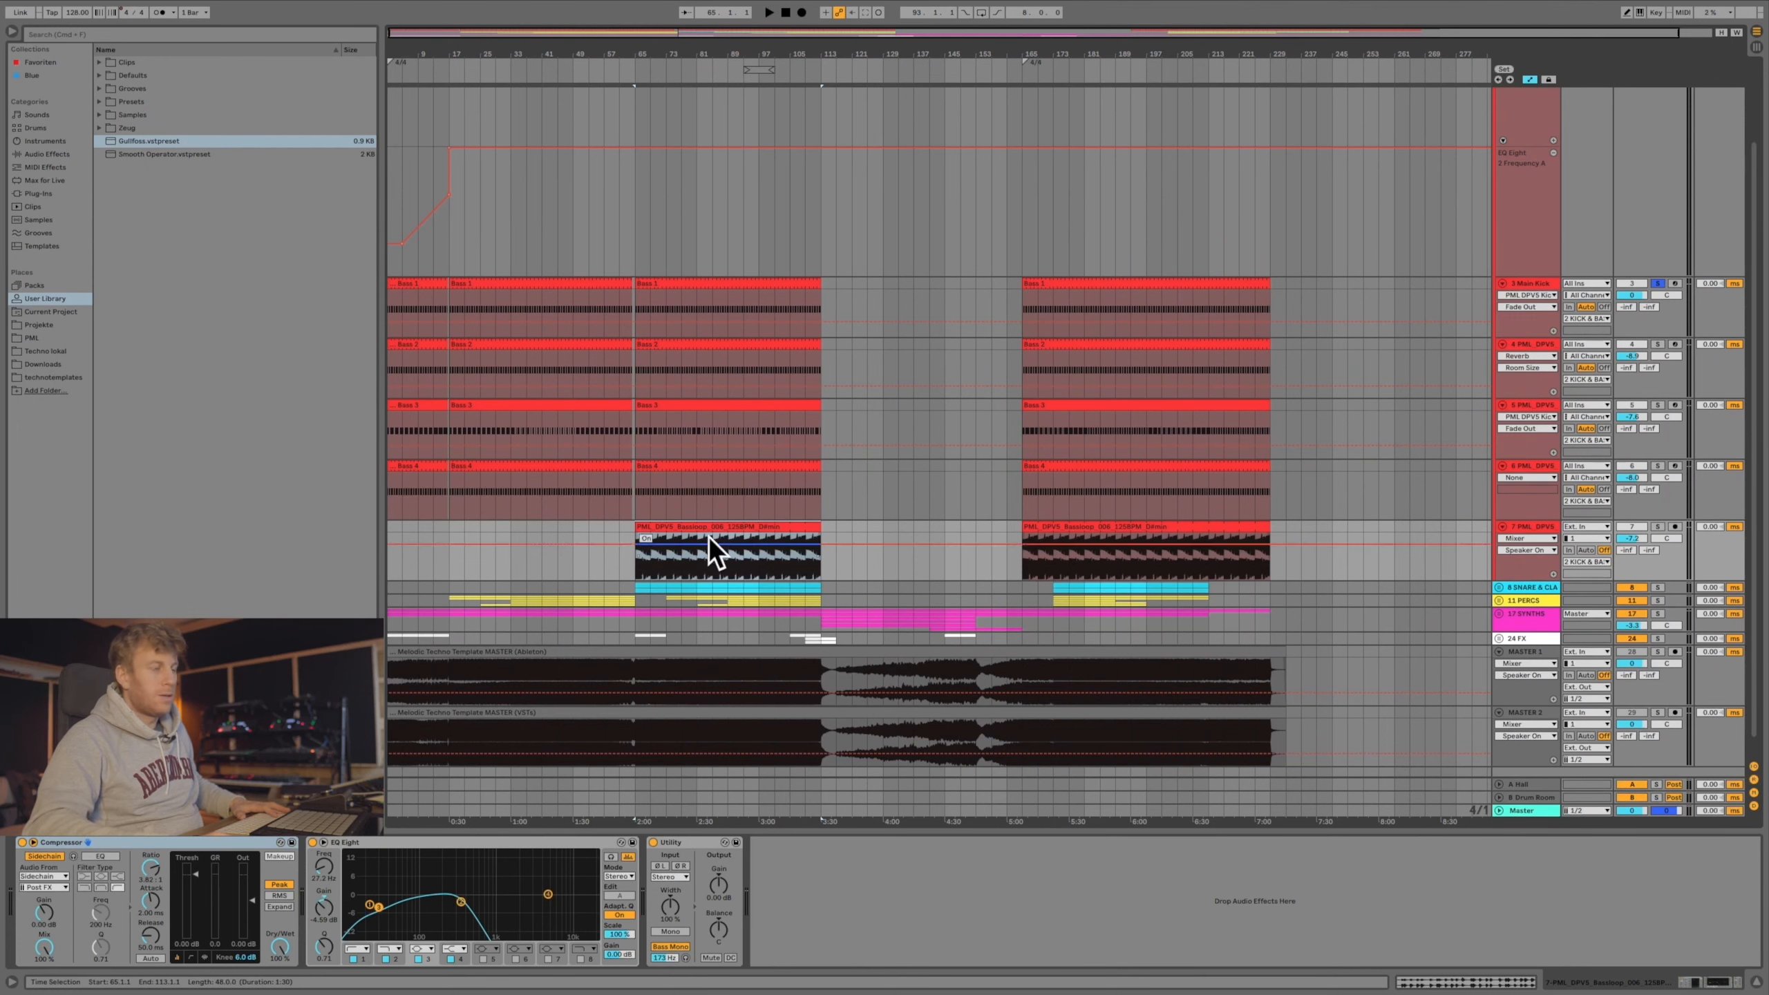
# Play the soloed Main Kick from bar 29 and stop, then select bars 29 to 33 of its clip and play that passage.
pyautogui.click(497, 293)
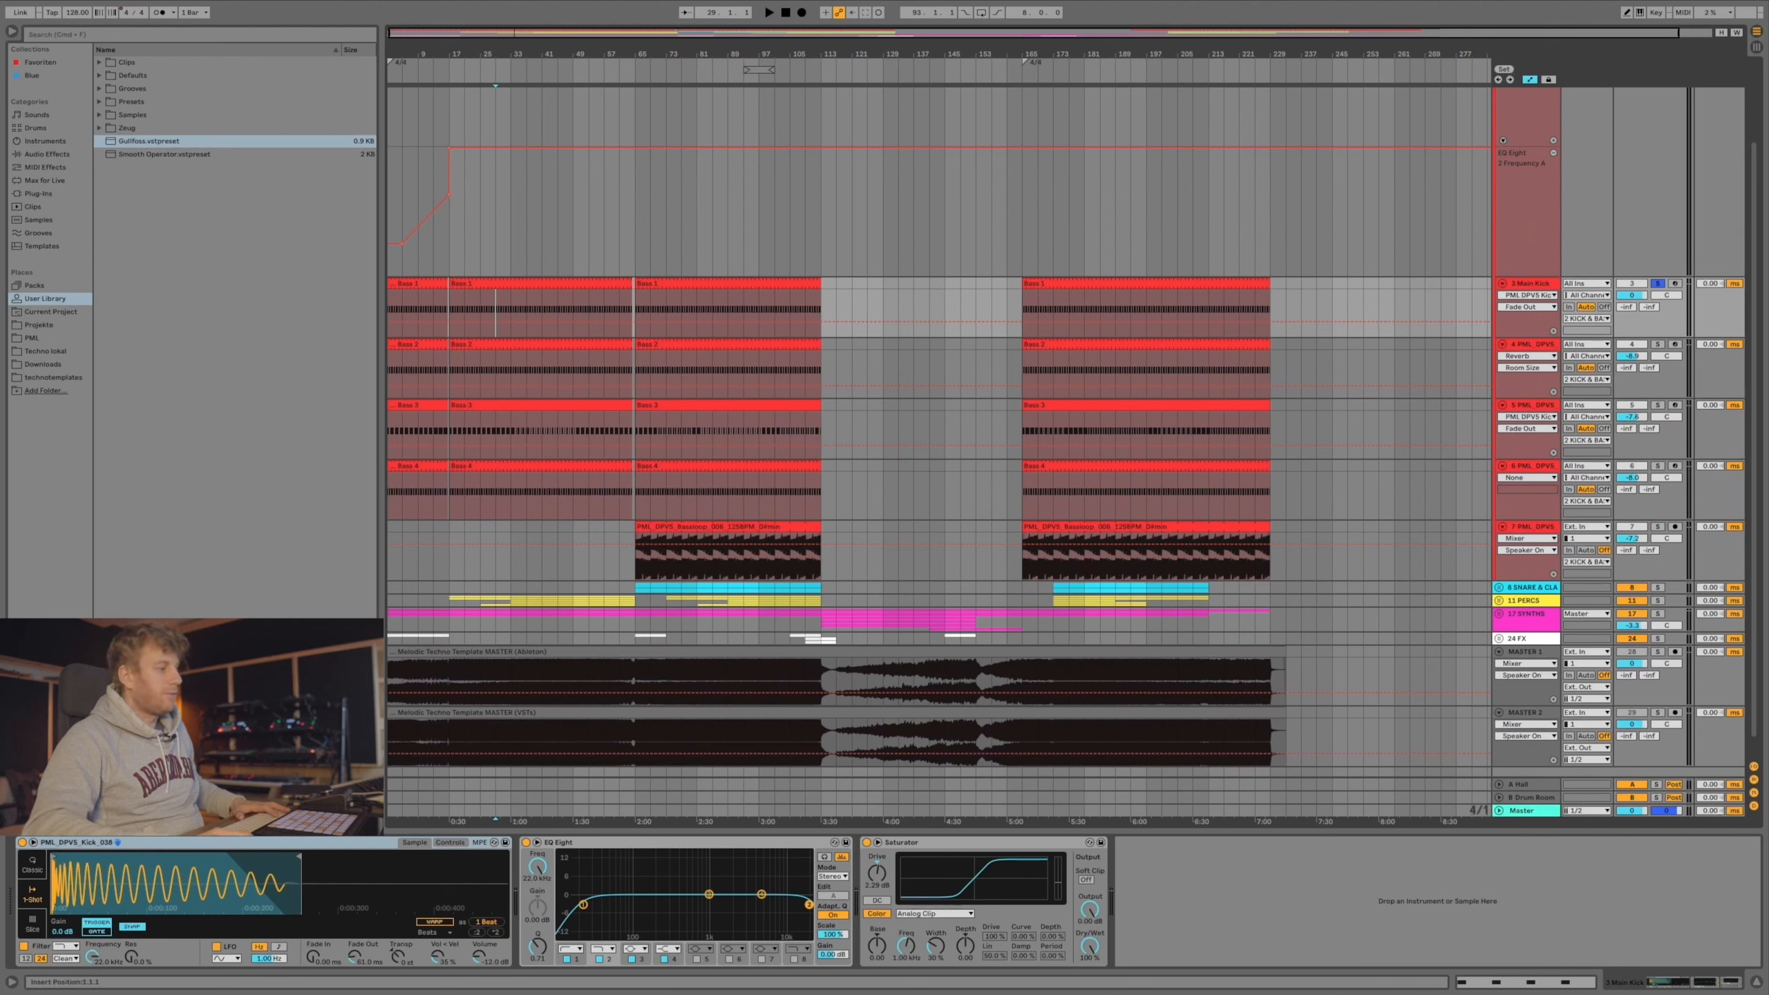
pyautogui.press('space')
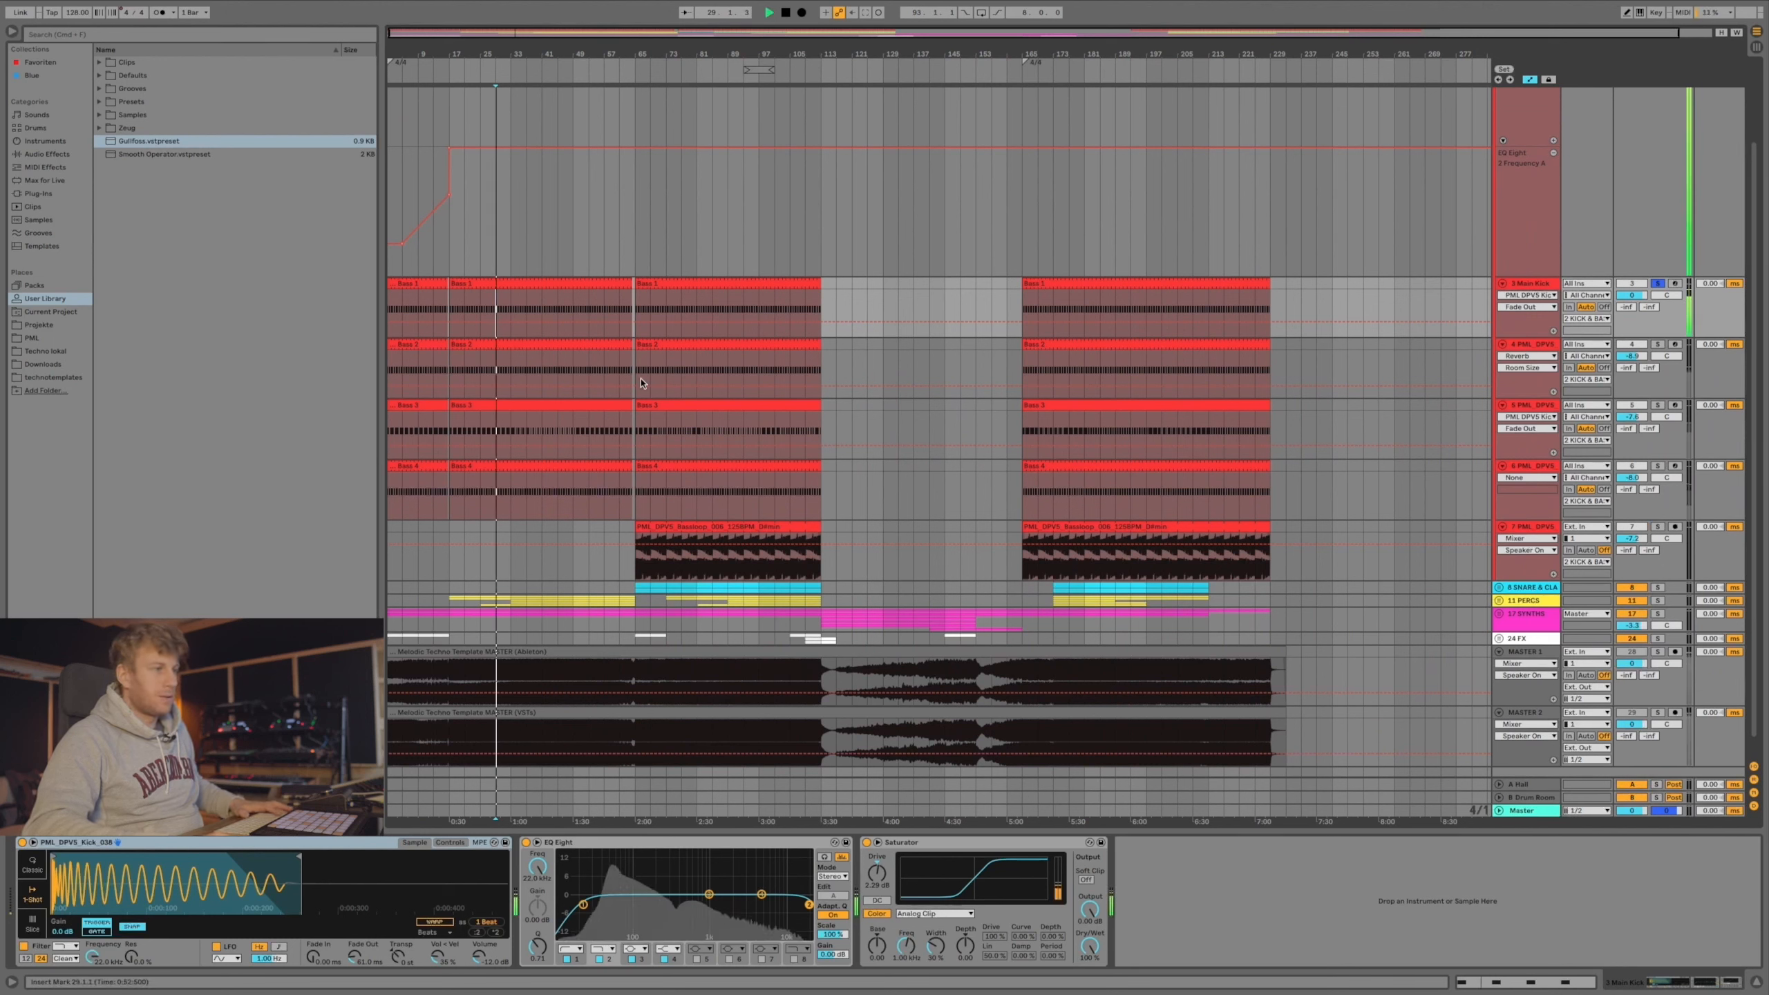
pyautogui.press('space')
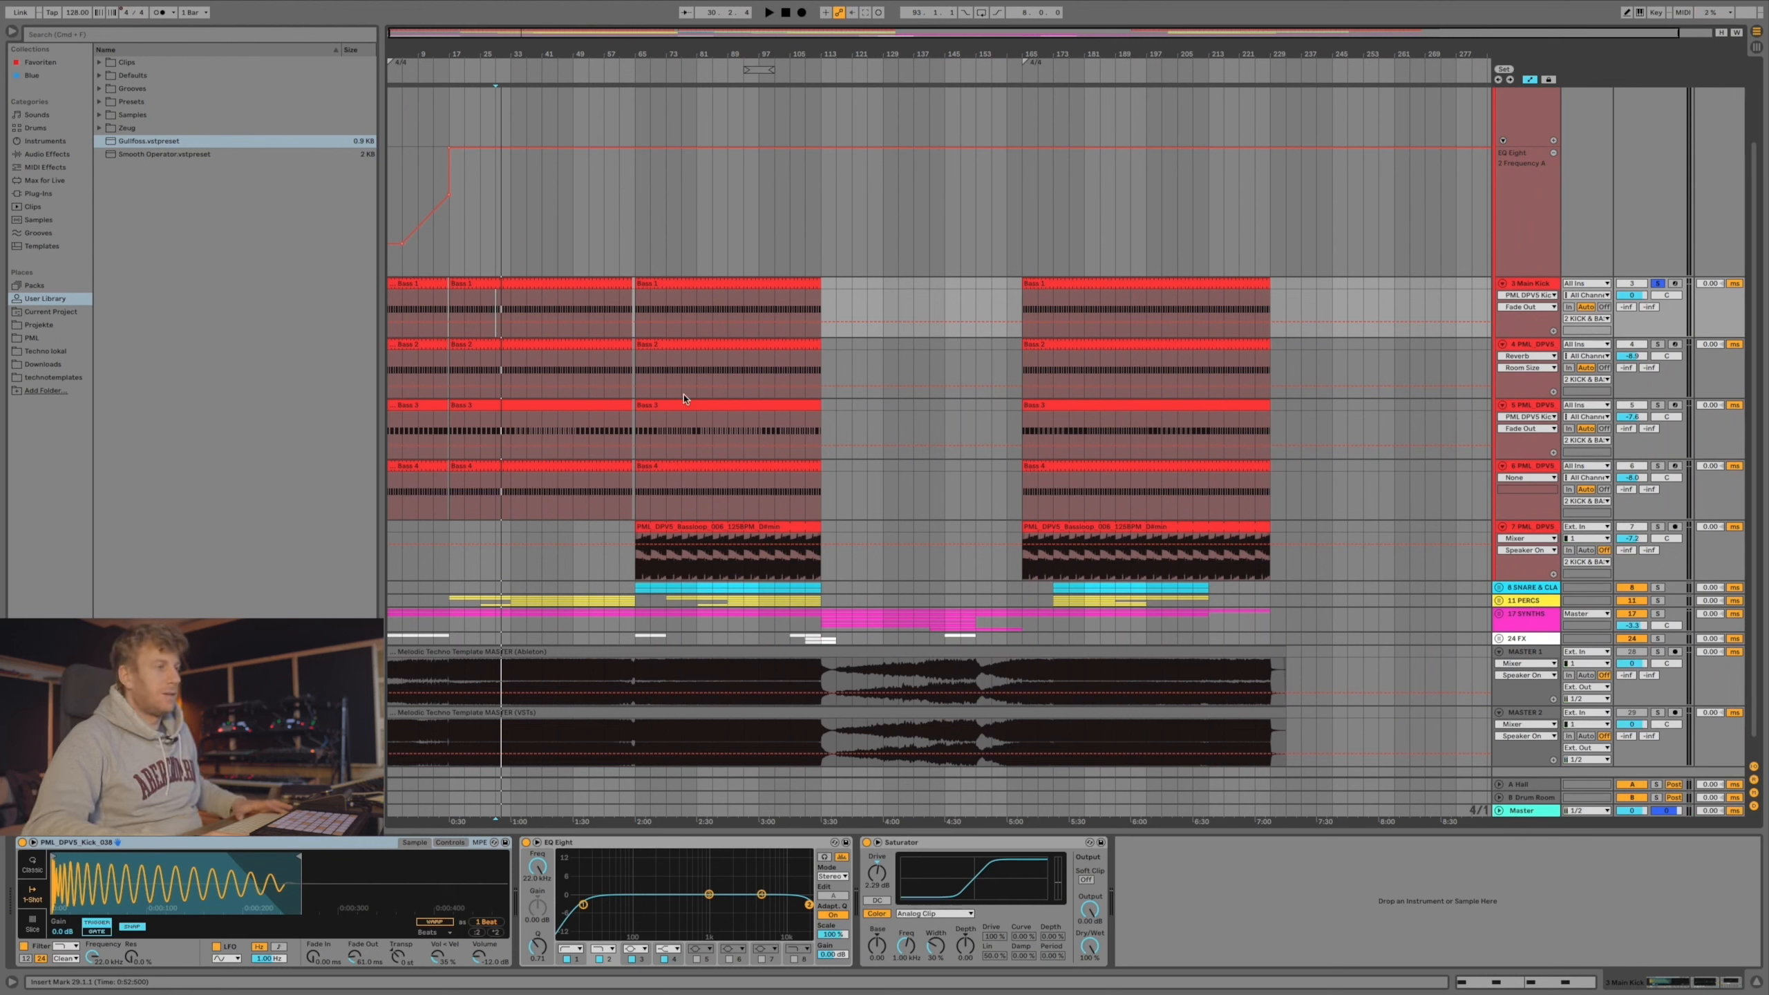
pyautogui.click(511, 304)
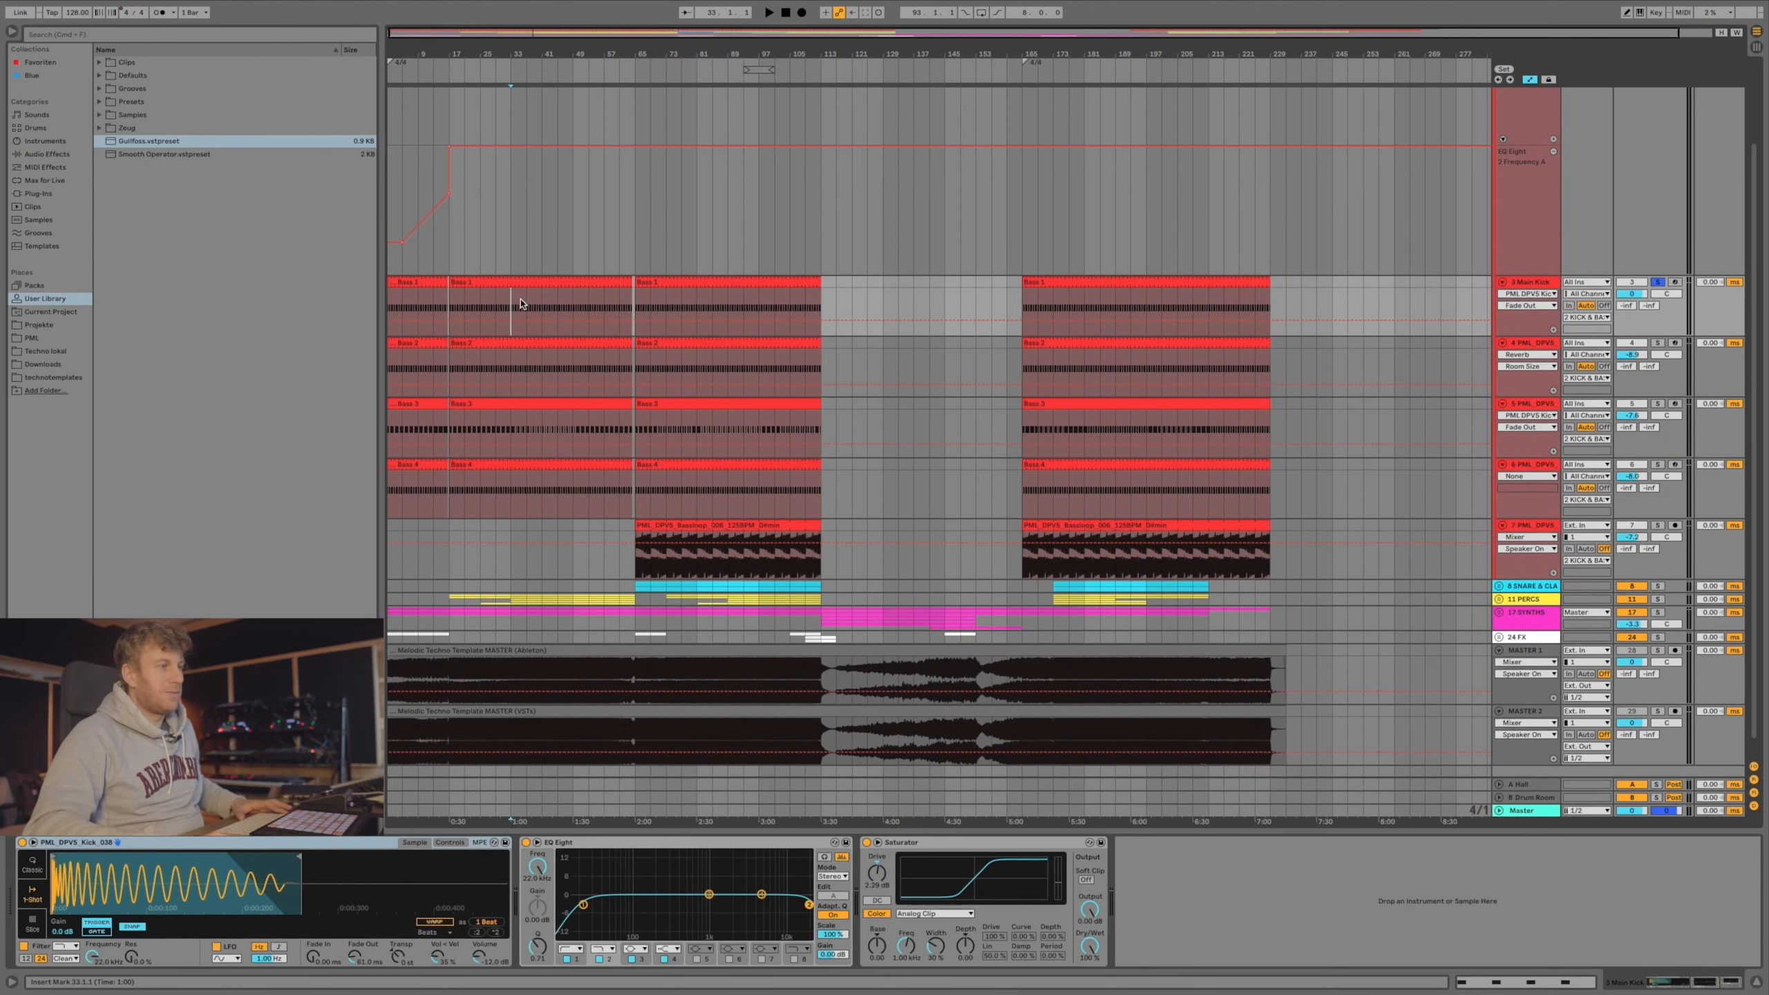
pyautogui.moveTo(514, 300)
pyautogui.mouseDown()
pyautogui.moveTo(531, 298)
pyautogui.moveTo(501, 299)
pyautogui.mouseUp()
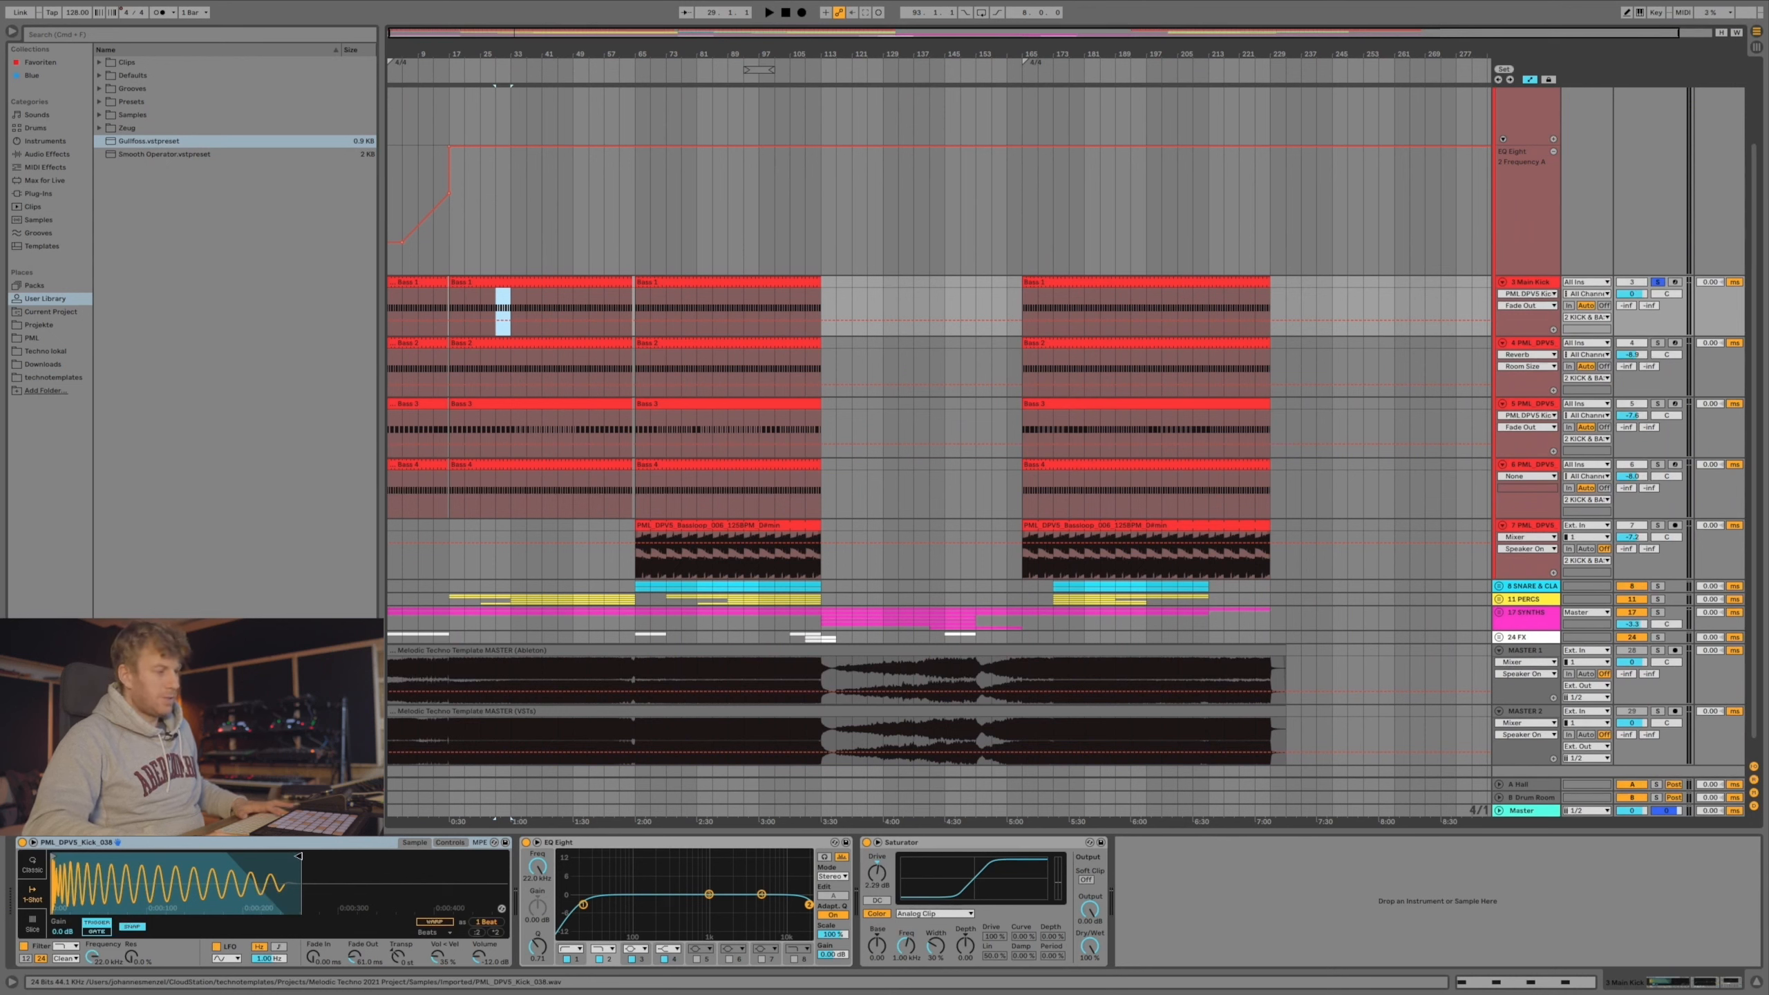
pyautogui.press('space')
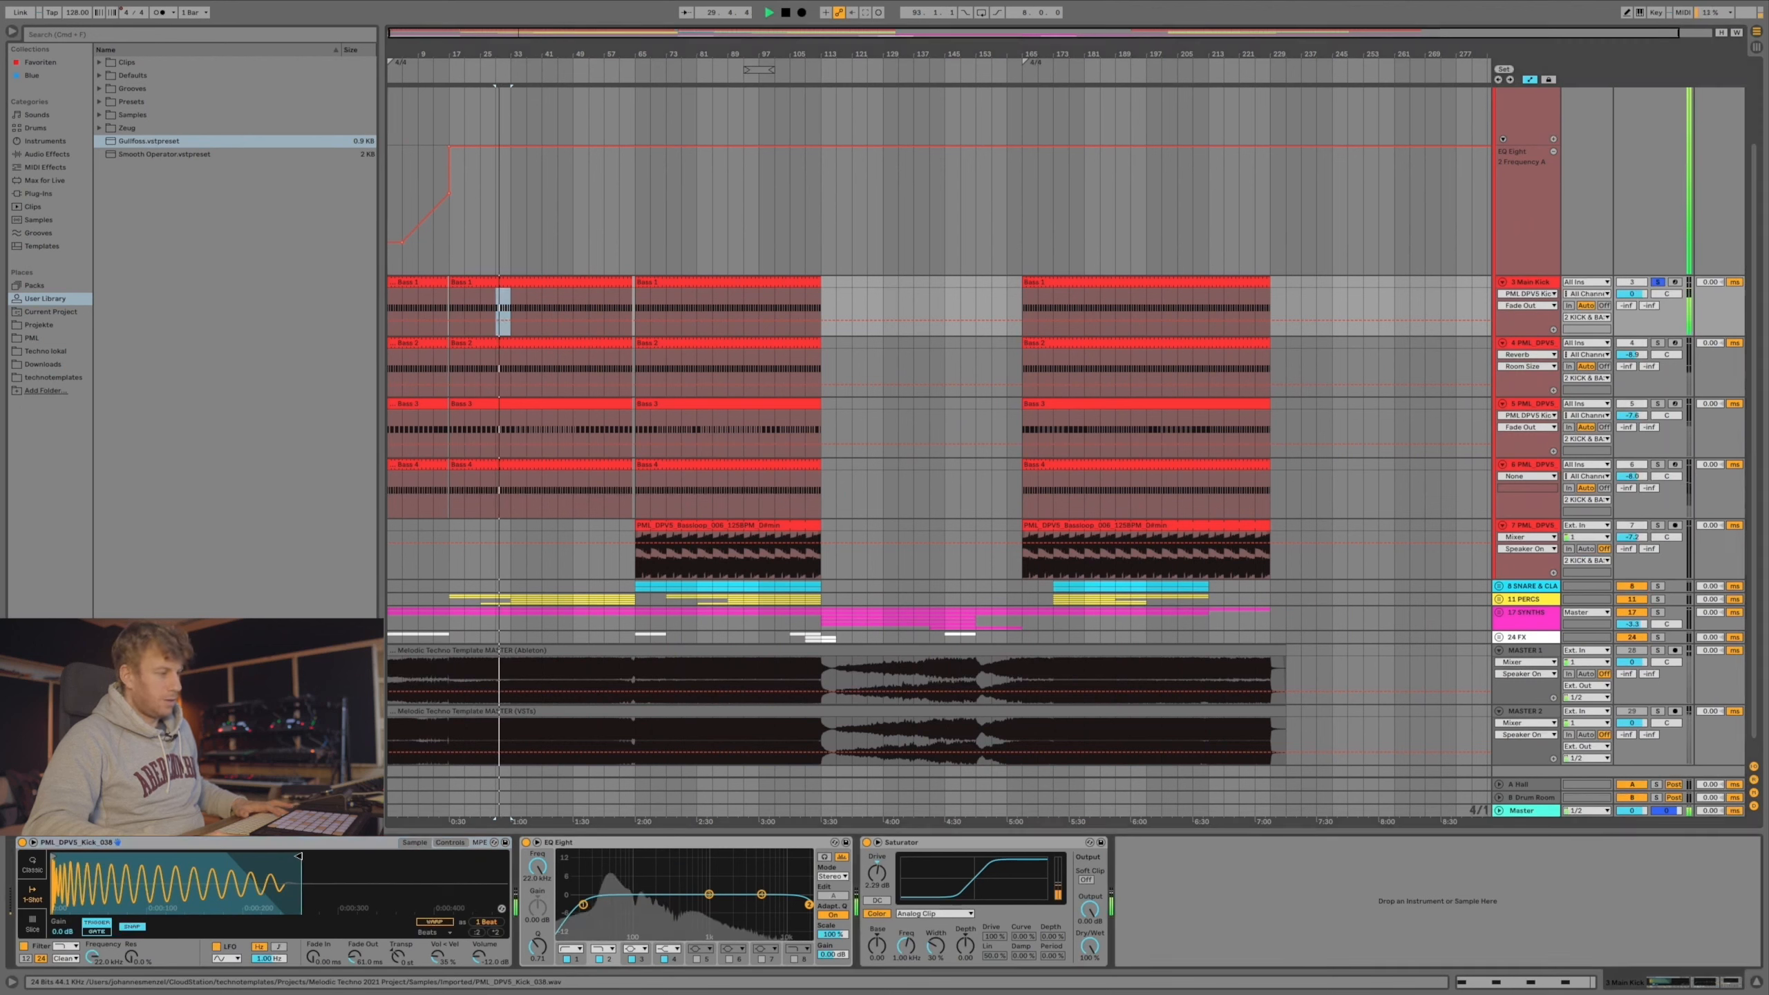
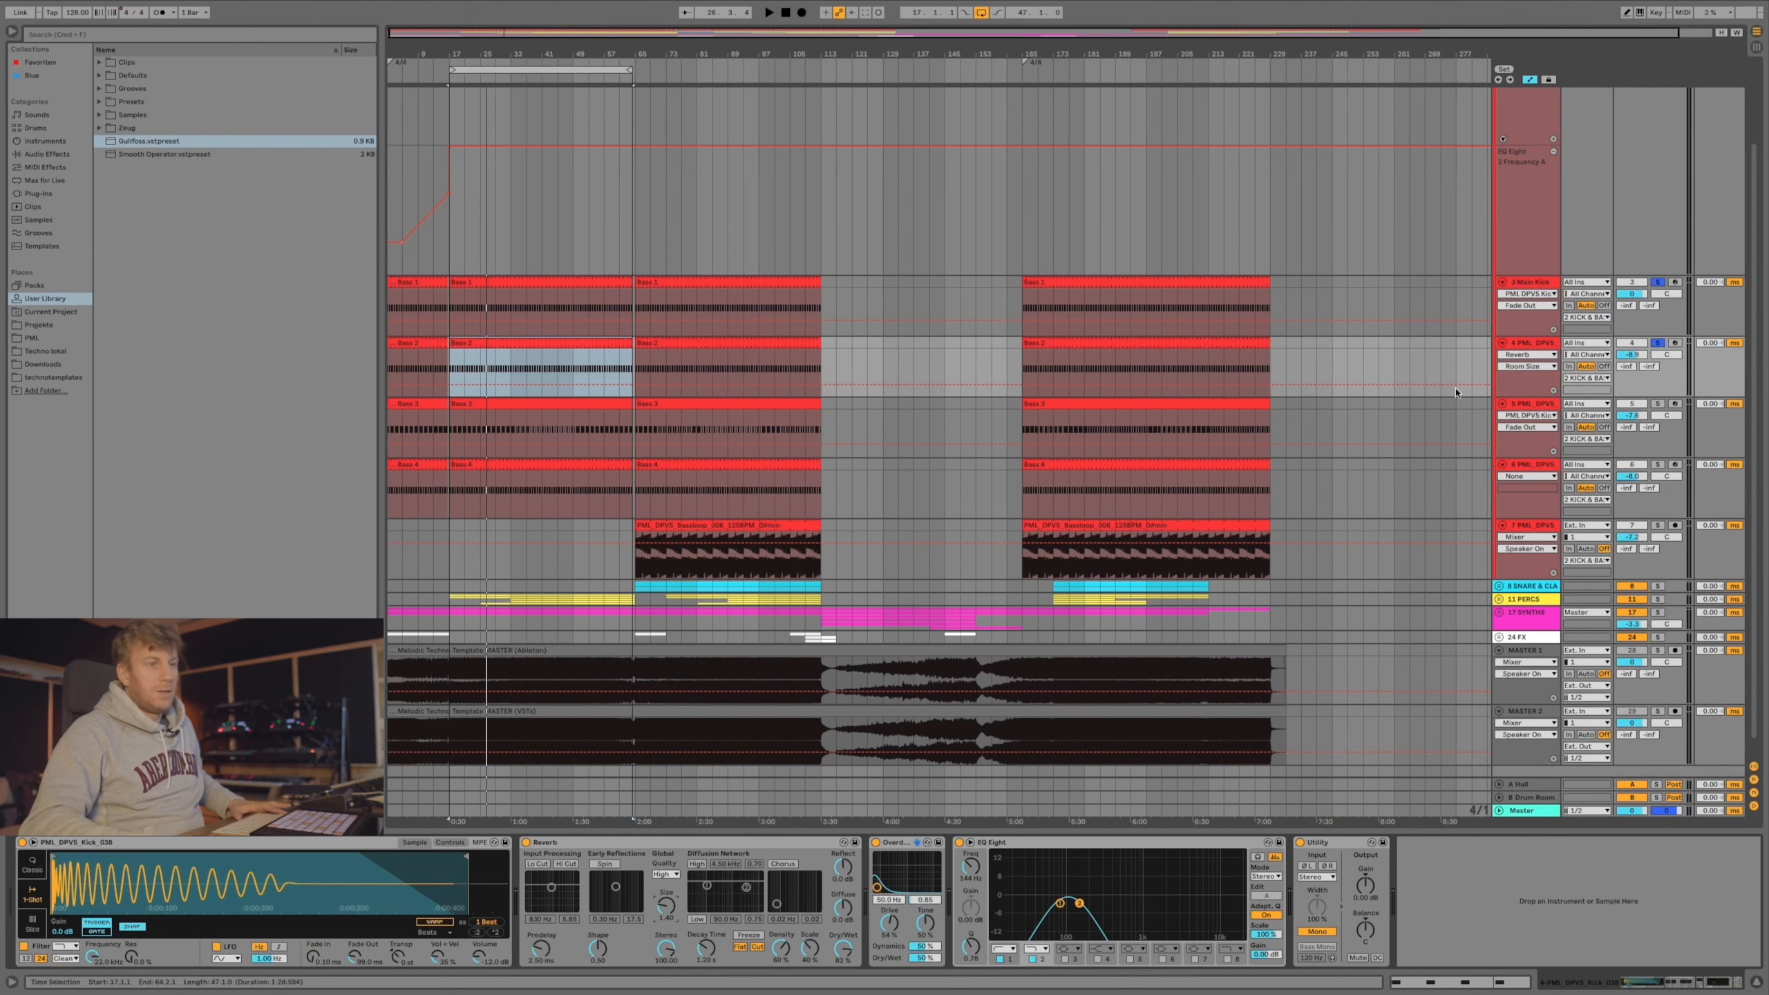
# Select the Bass 3 clip from bar 17 on track 5, solo only that track, play the passage and stop playback.
pyautogui.click(1534, 404)
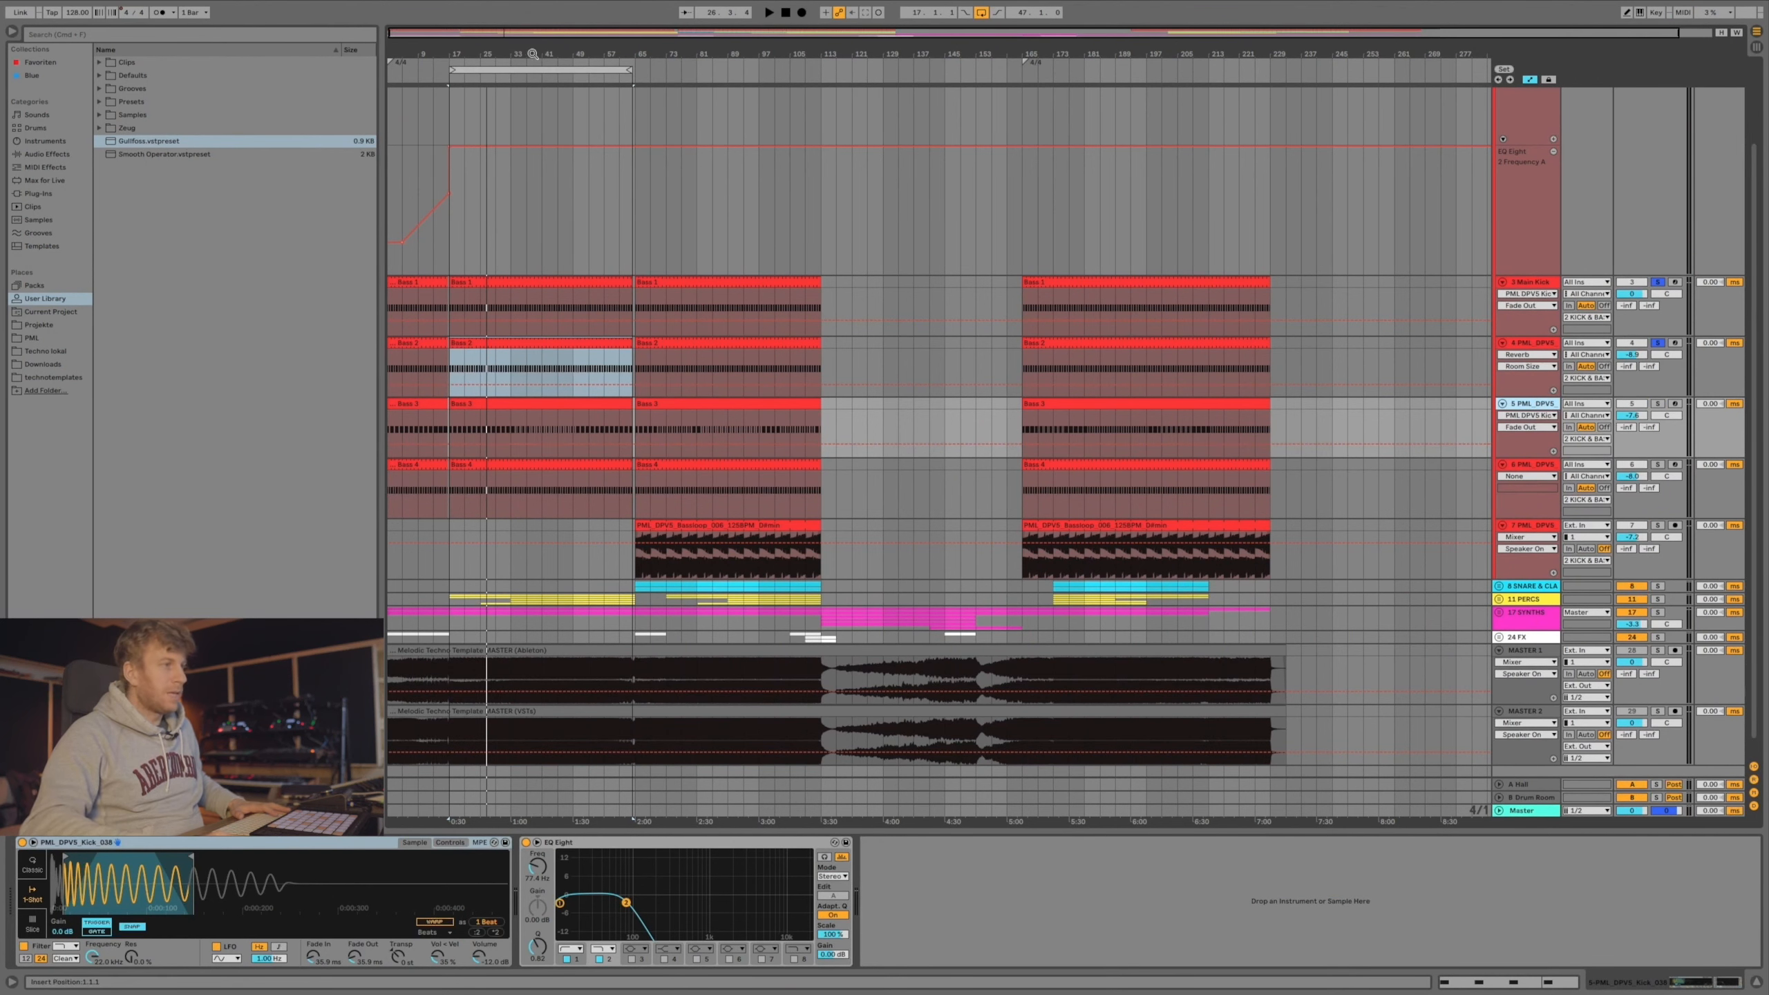
pyautogui.moveTo(505, 53); pyautogui.dragTo(711, 334)
pyautogui.click(600, 403)
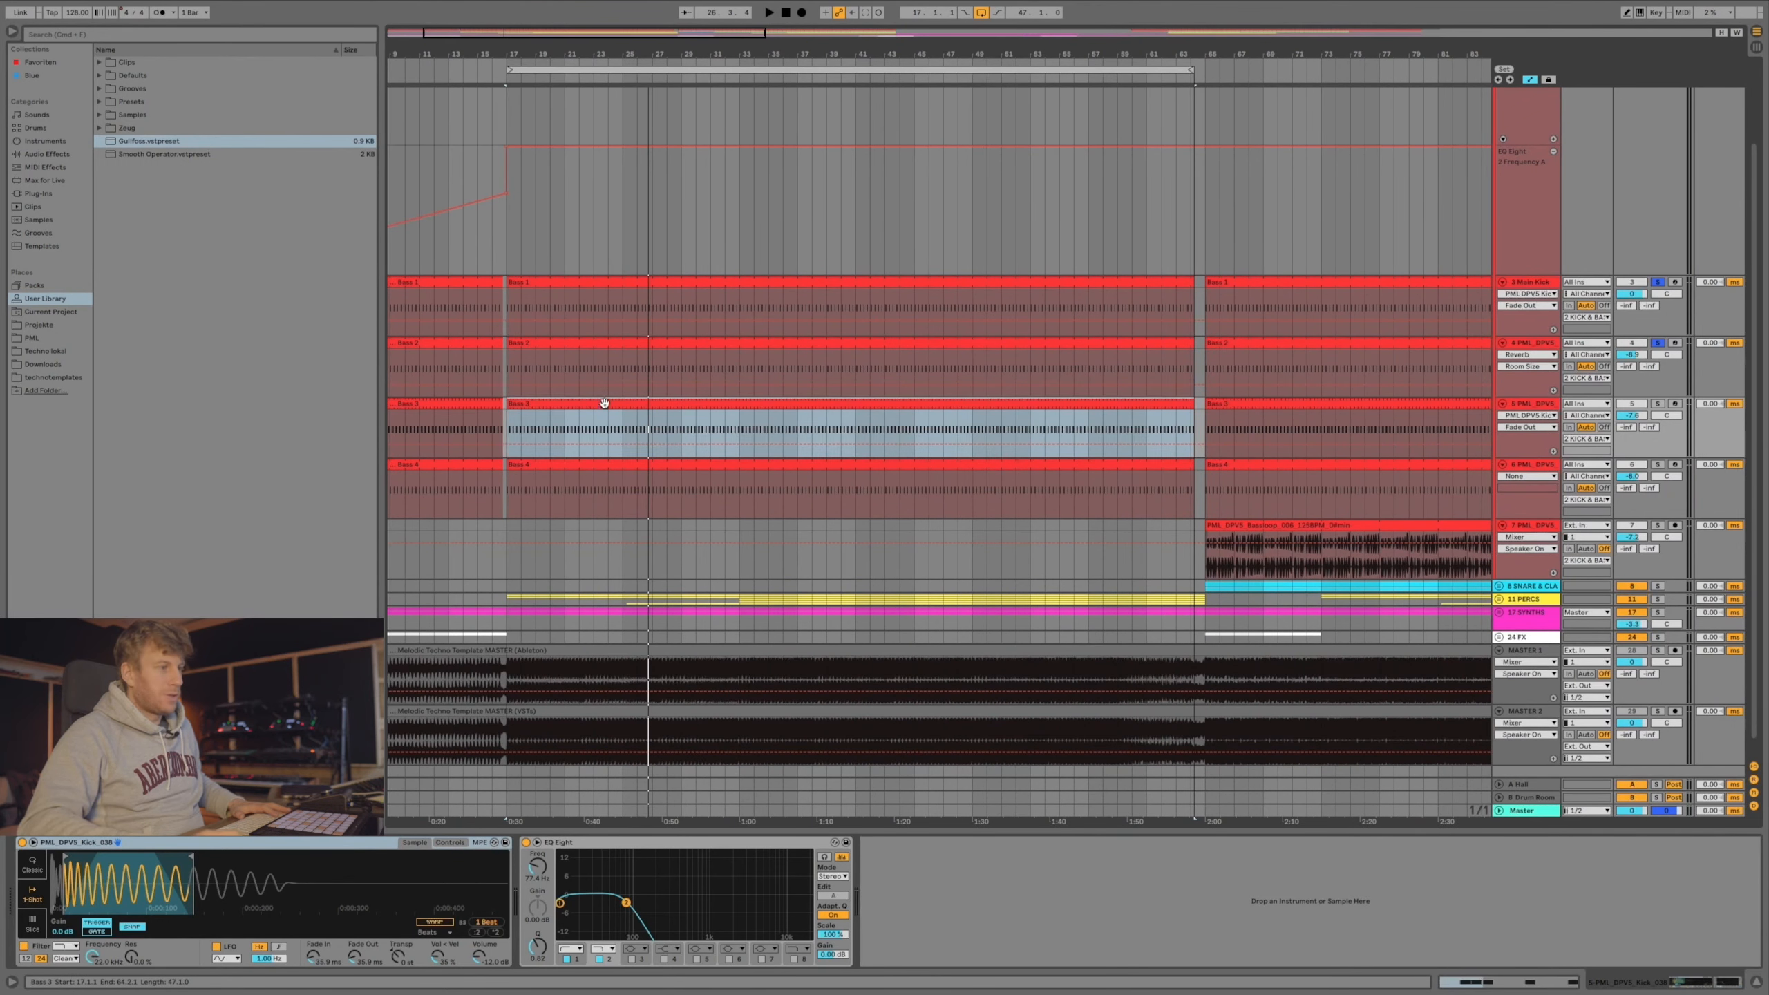
pyautogui.click(1658, 403)
pyautogui.press('space')
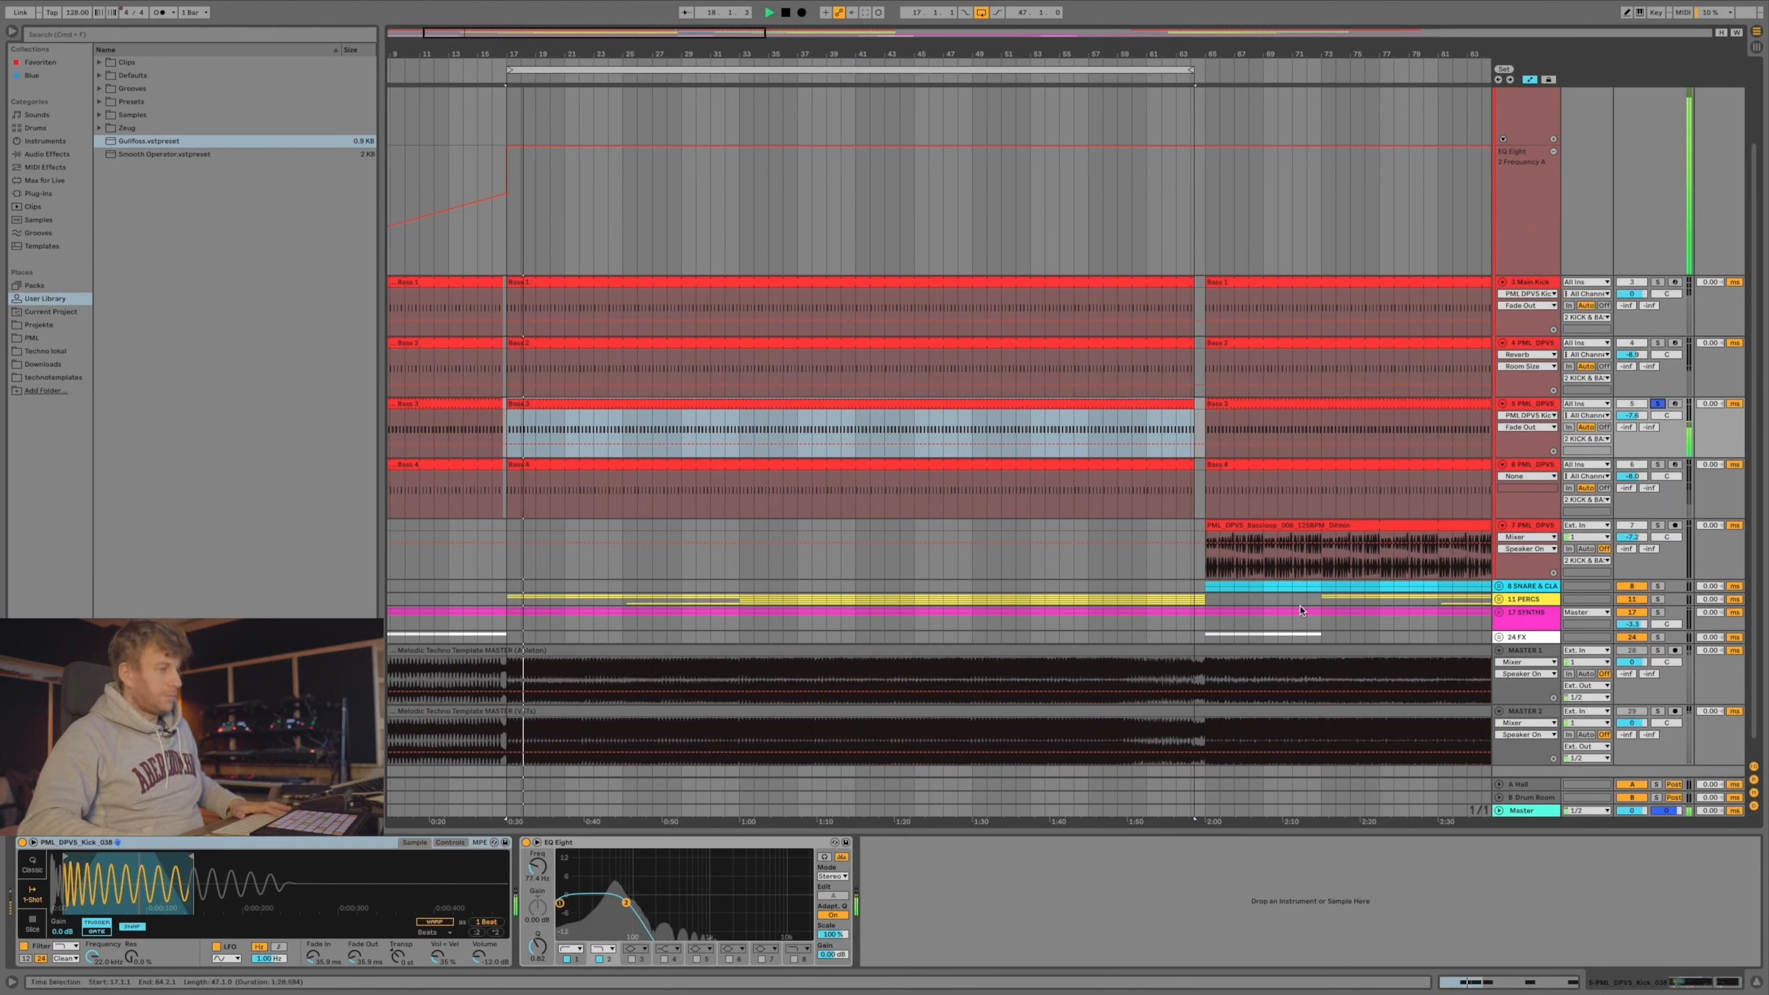
pyautogui.press('space')
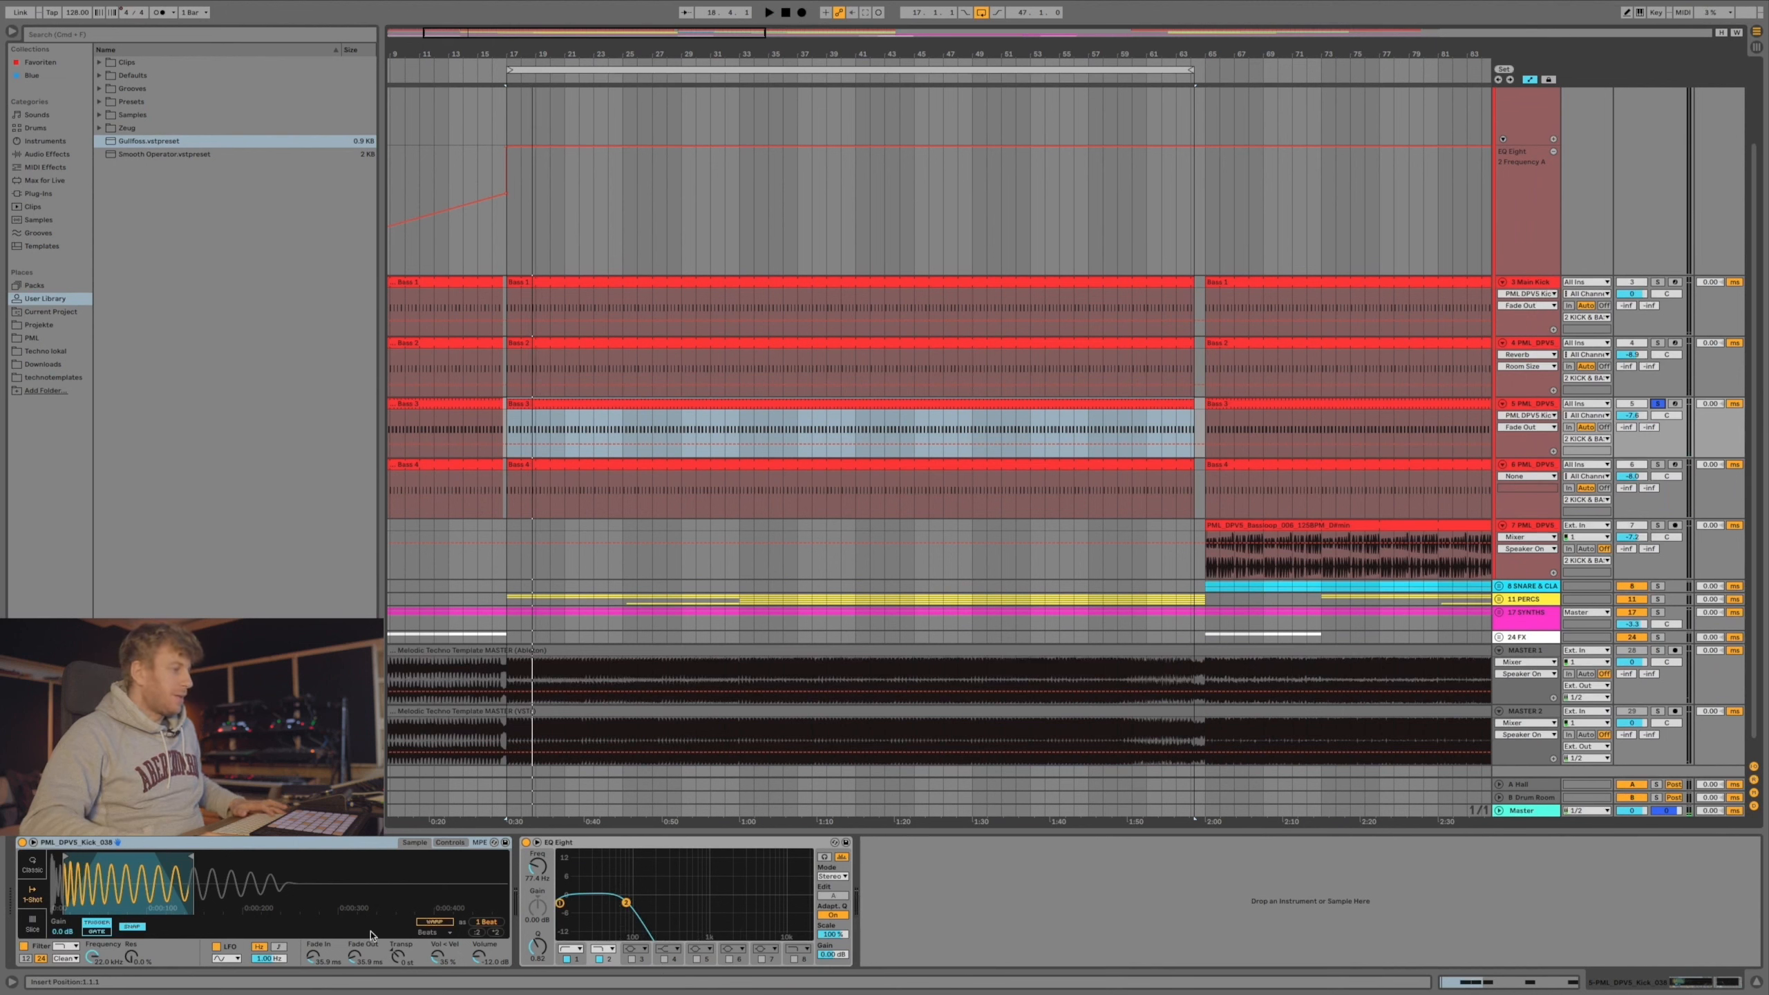
# Inspect track 5's kick sample up close in its waveform and view the Bass 3 clip's notes, returning to the track's devices.
pyautogui.moveTo(111, 871); pyautogui.dragTo(111, 907)
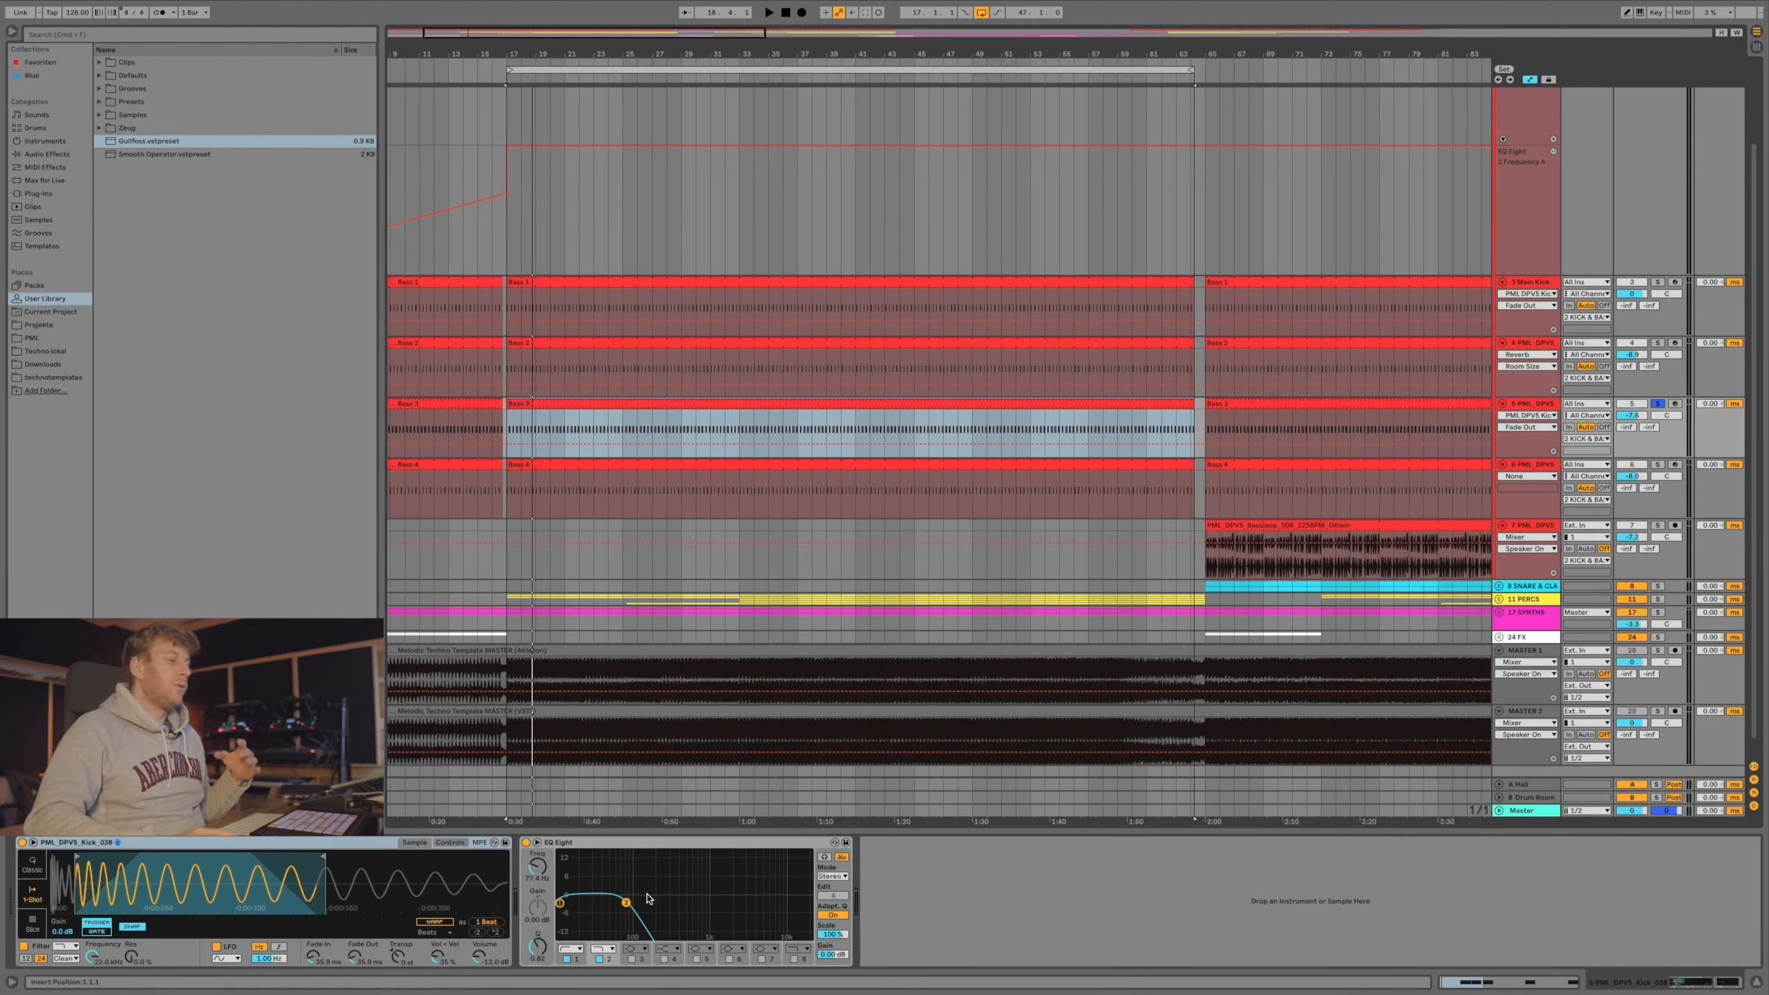
pyautogui.doubleClick(557, 404)
pyautogui.moveTo(641, 802); pyautogui.dragTo(648, 453)
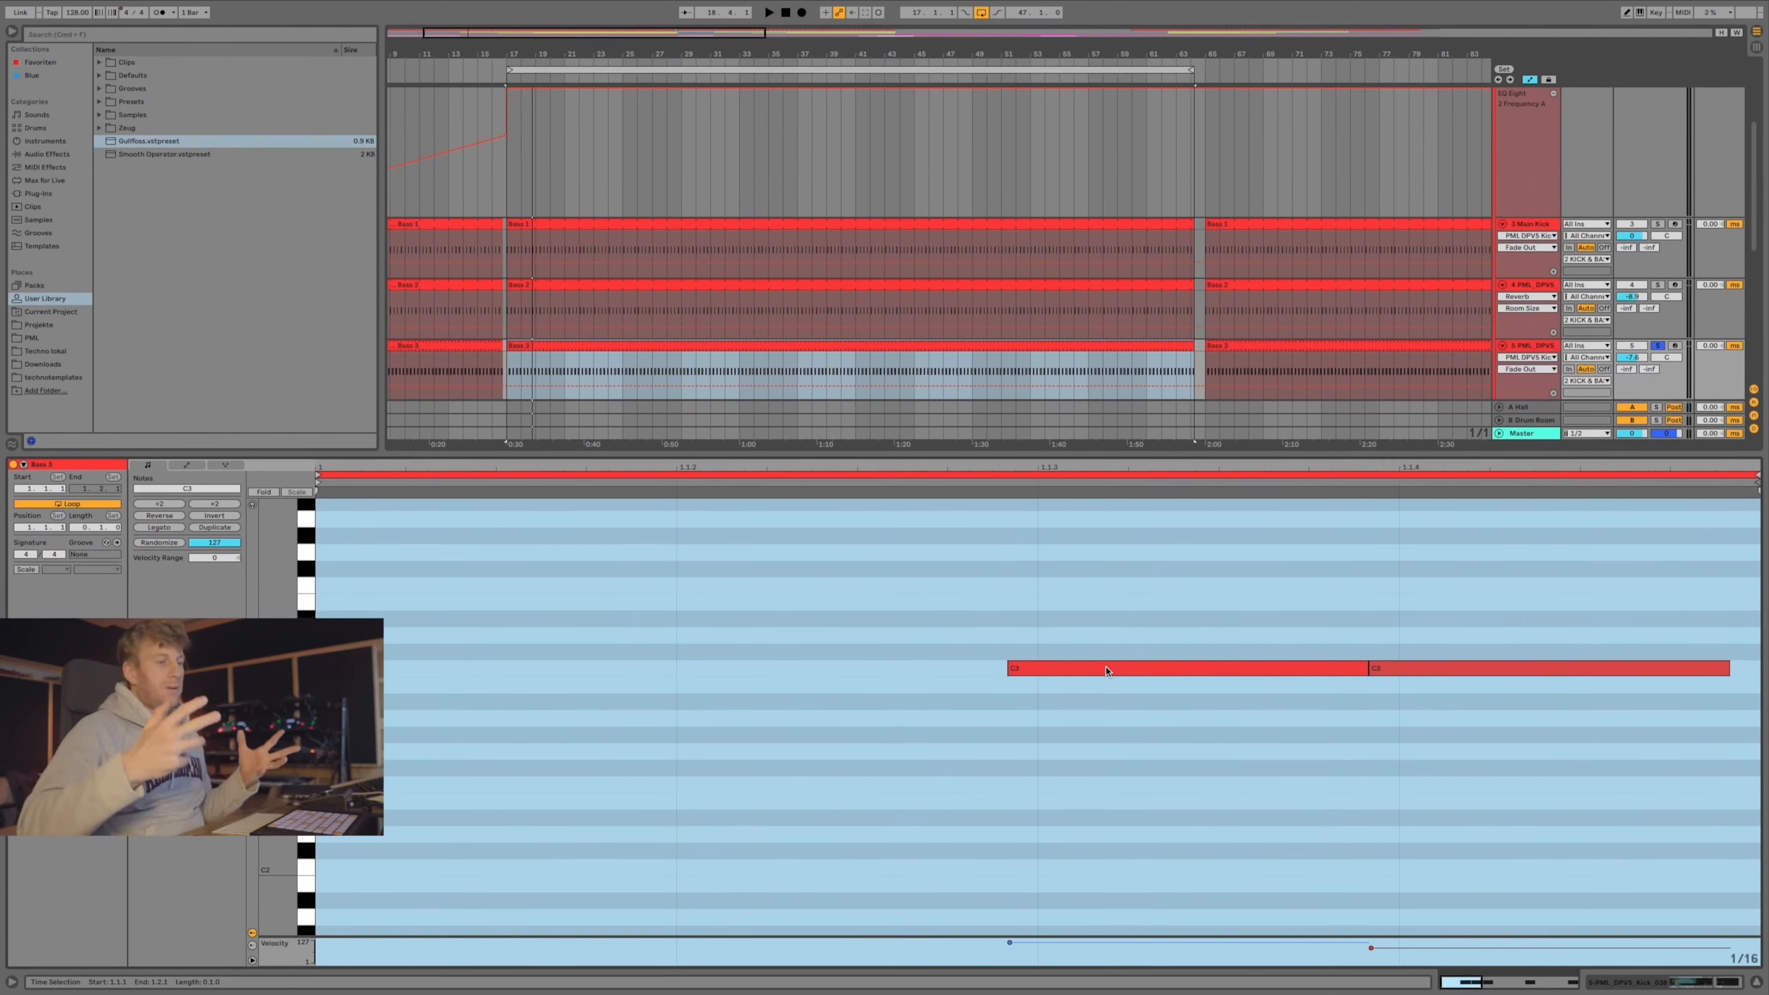
pyautogui.click(758, 346)
pyautogui.doubleClick(1547, 346)
pyautogui.moveTo(71, 880)
pyautogui.mouseDown()
pyautogui.moveTo(70, 948)
pyautogui.moveTo(67, 876)
pyautogui.mouseUp()
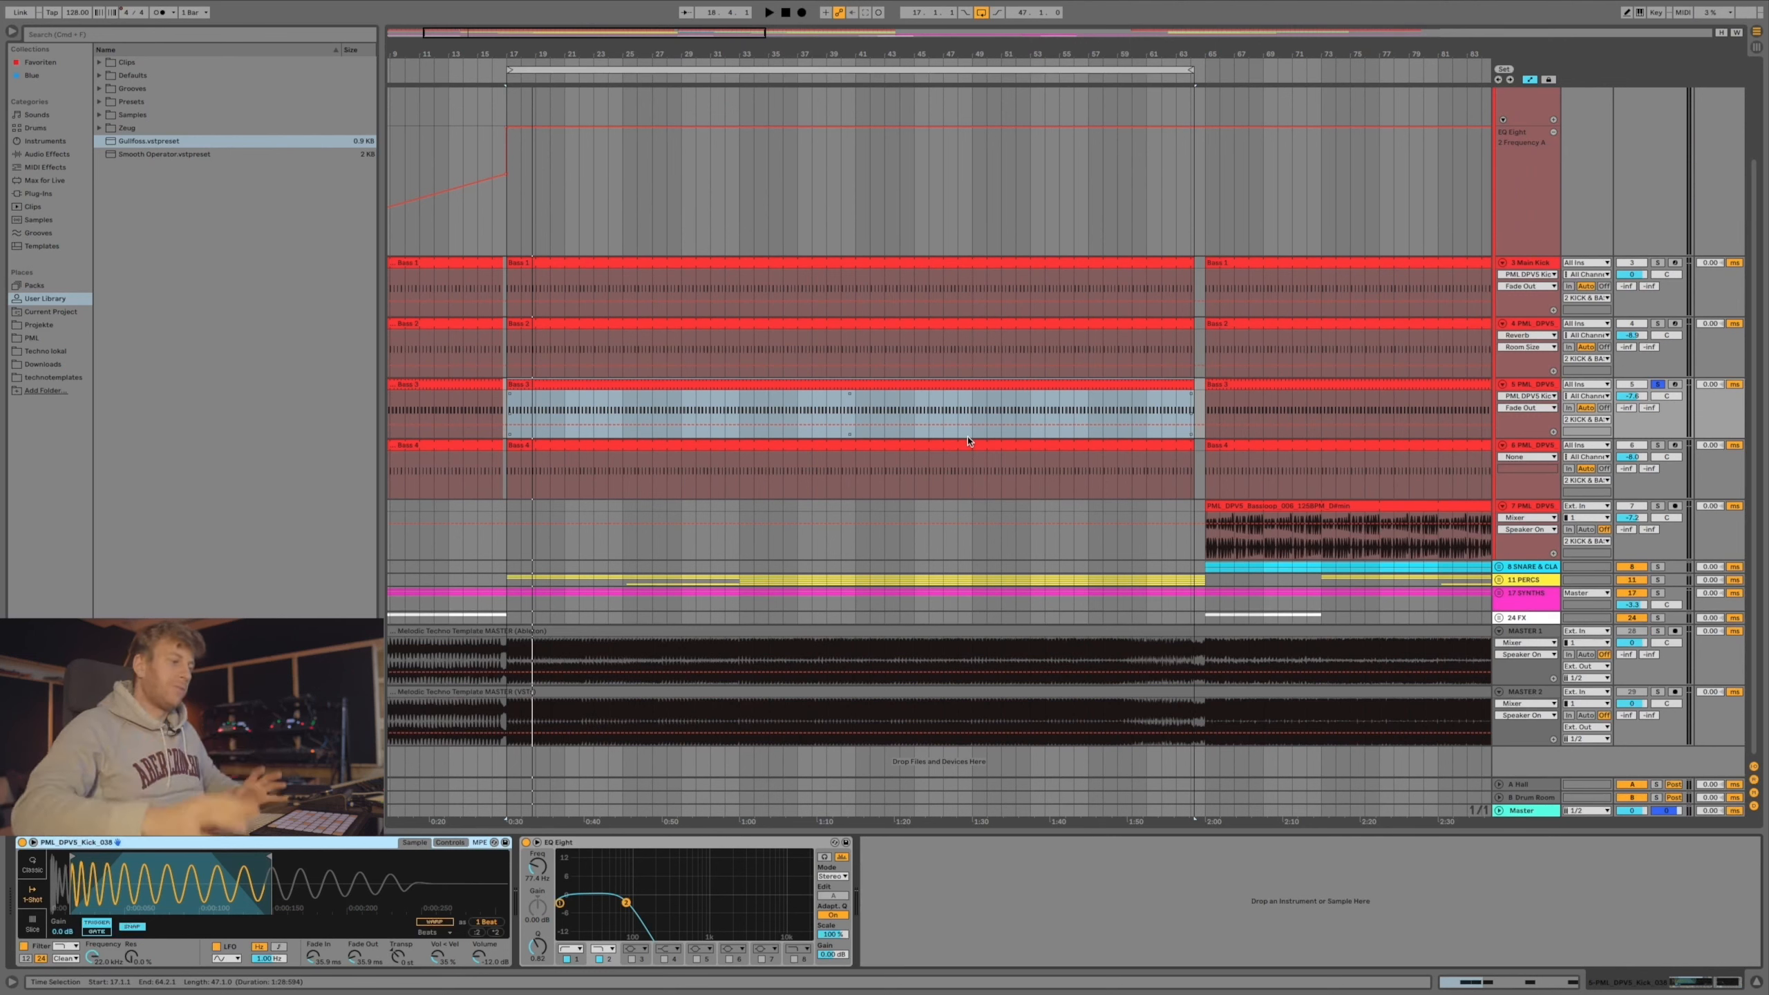
# Open the Bass 3 clip's notes and enlarge the velocity lane to compare the velocities of the two C3 notes.
pyautogui.doubleClick(815, 391)
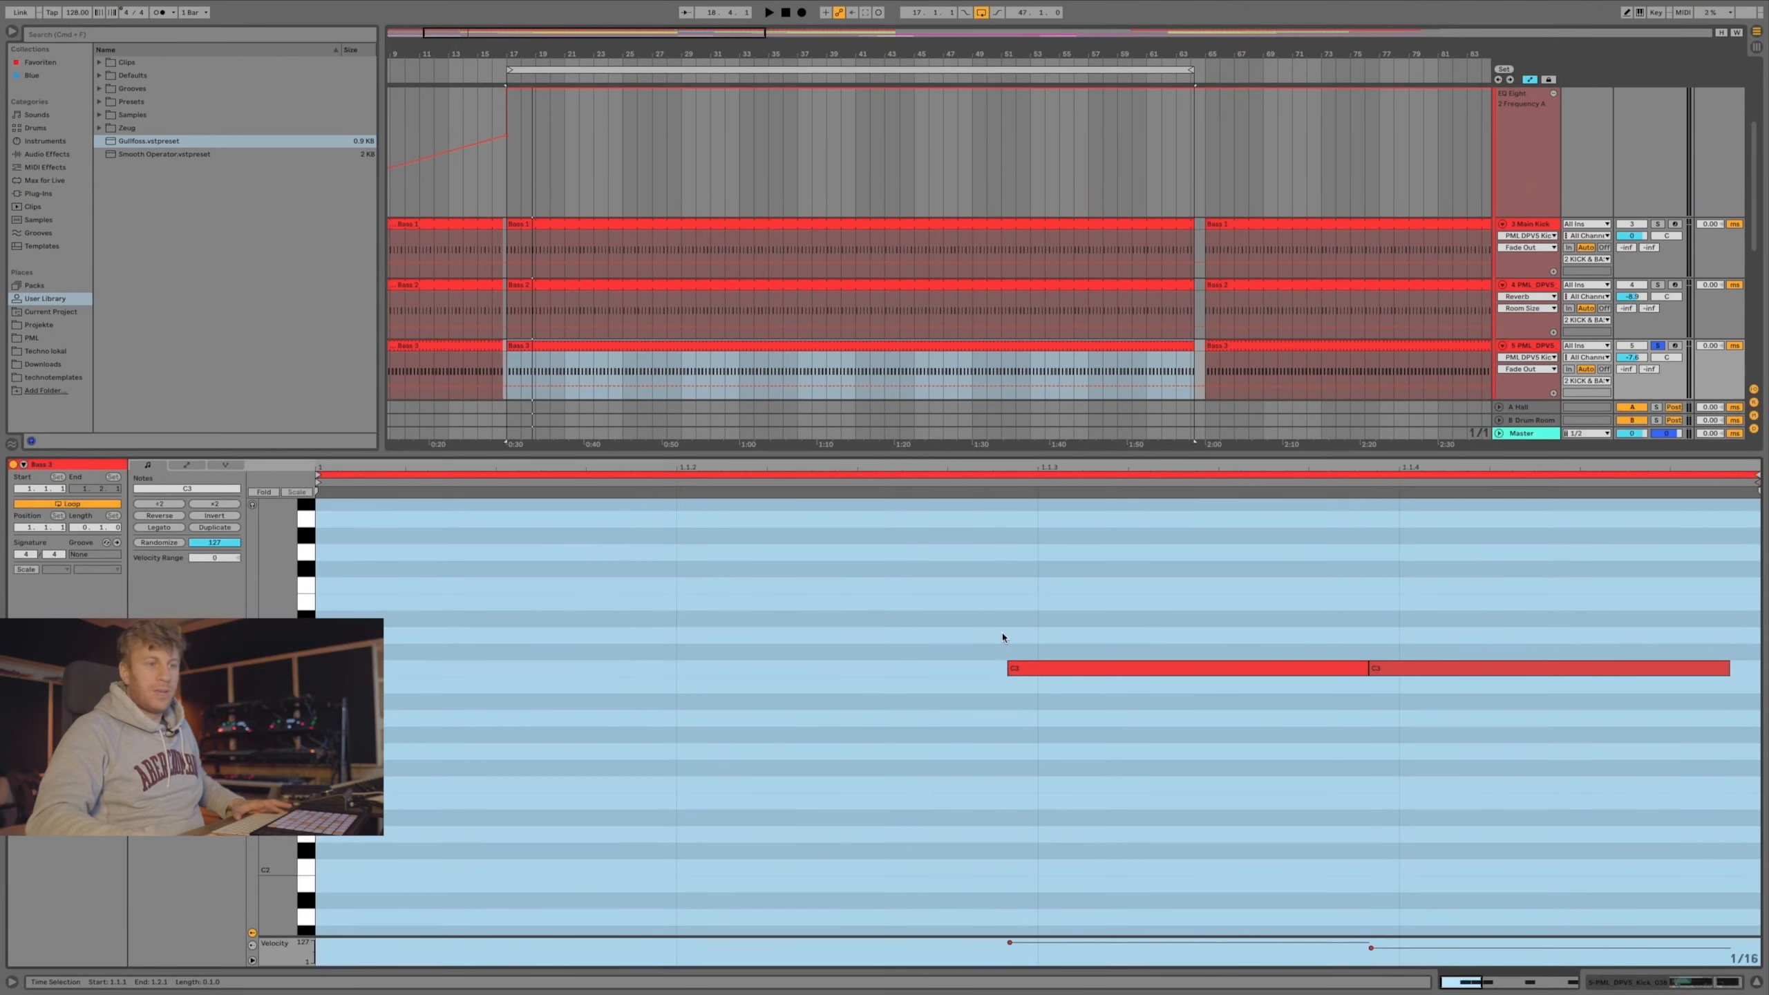
pyautogui.hscroll(3, 1006, 641)
pyautogui.click(1121, 738)
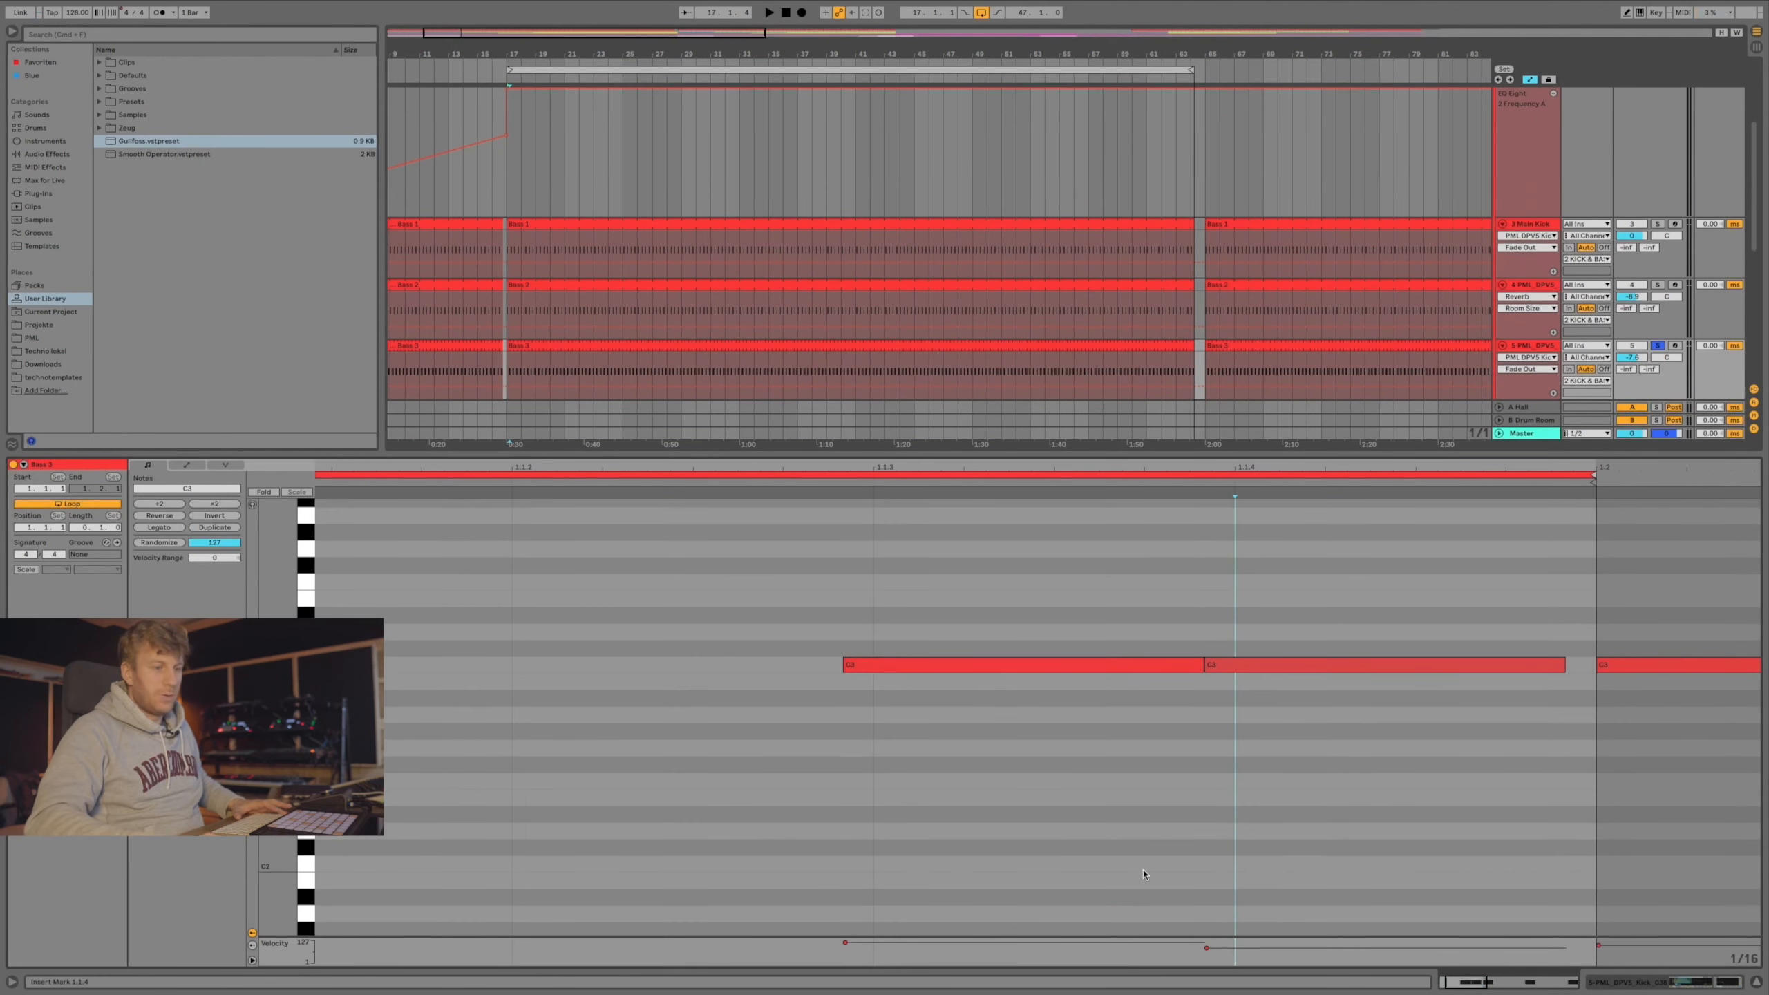
pyautogui.moveTo(1118, 935); pyautogui.dragTo(1118, 740)
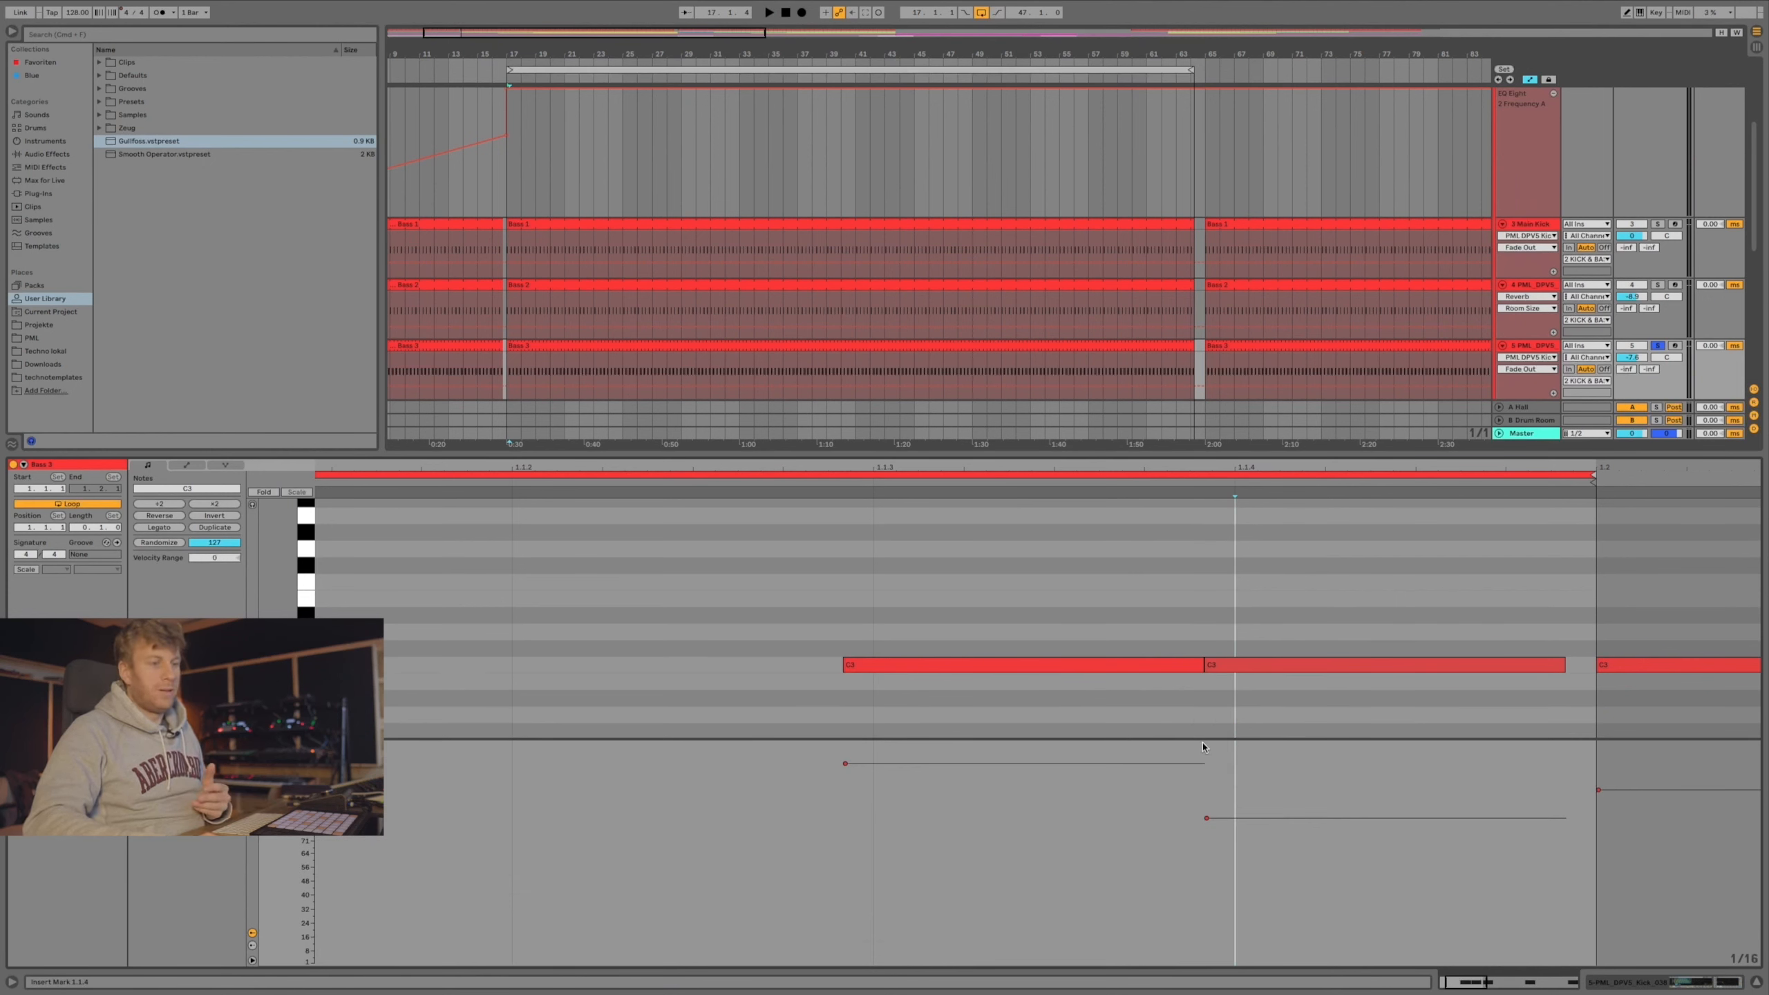
pyautogui.moveTo(1204, 739); pyautogui.dragTo(1201, 765)
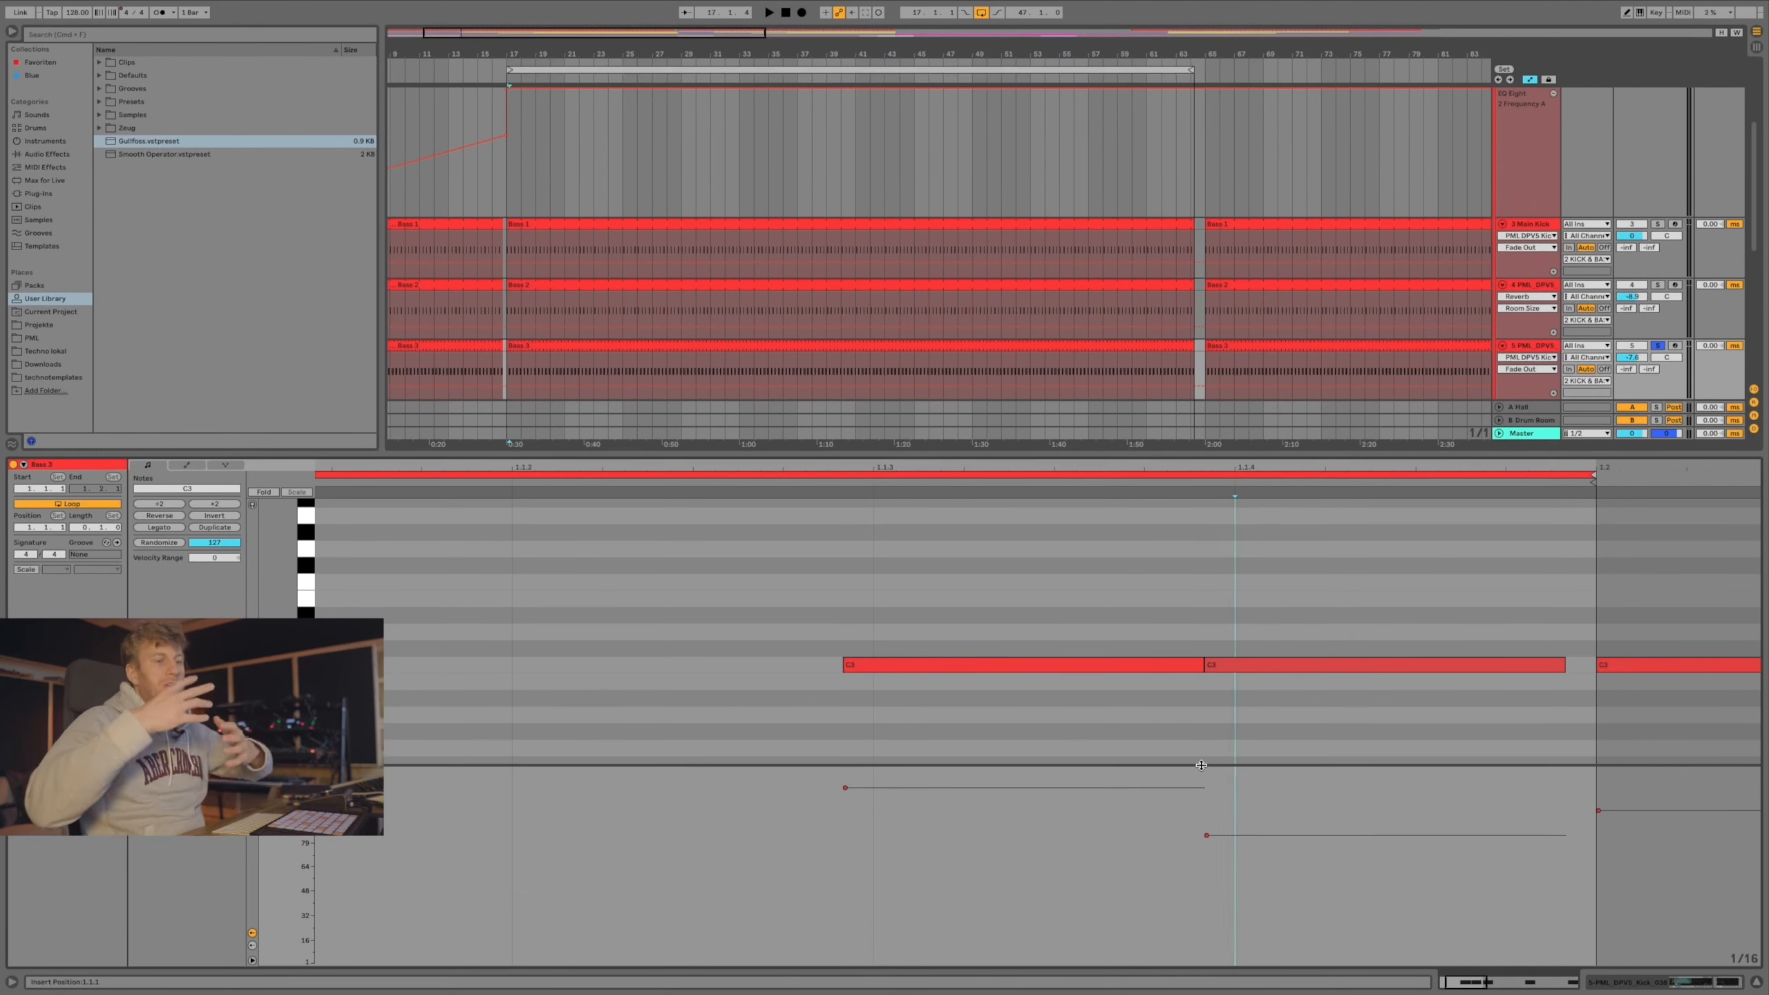
# Play Bass 3 soloed together with tracks 3 and 4, moving its last two C3 notes in the loop onto the grid and back early to compare the groove.
pyautogui.click(1659, 224)
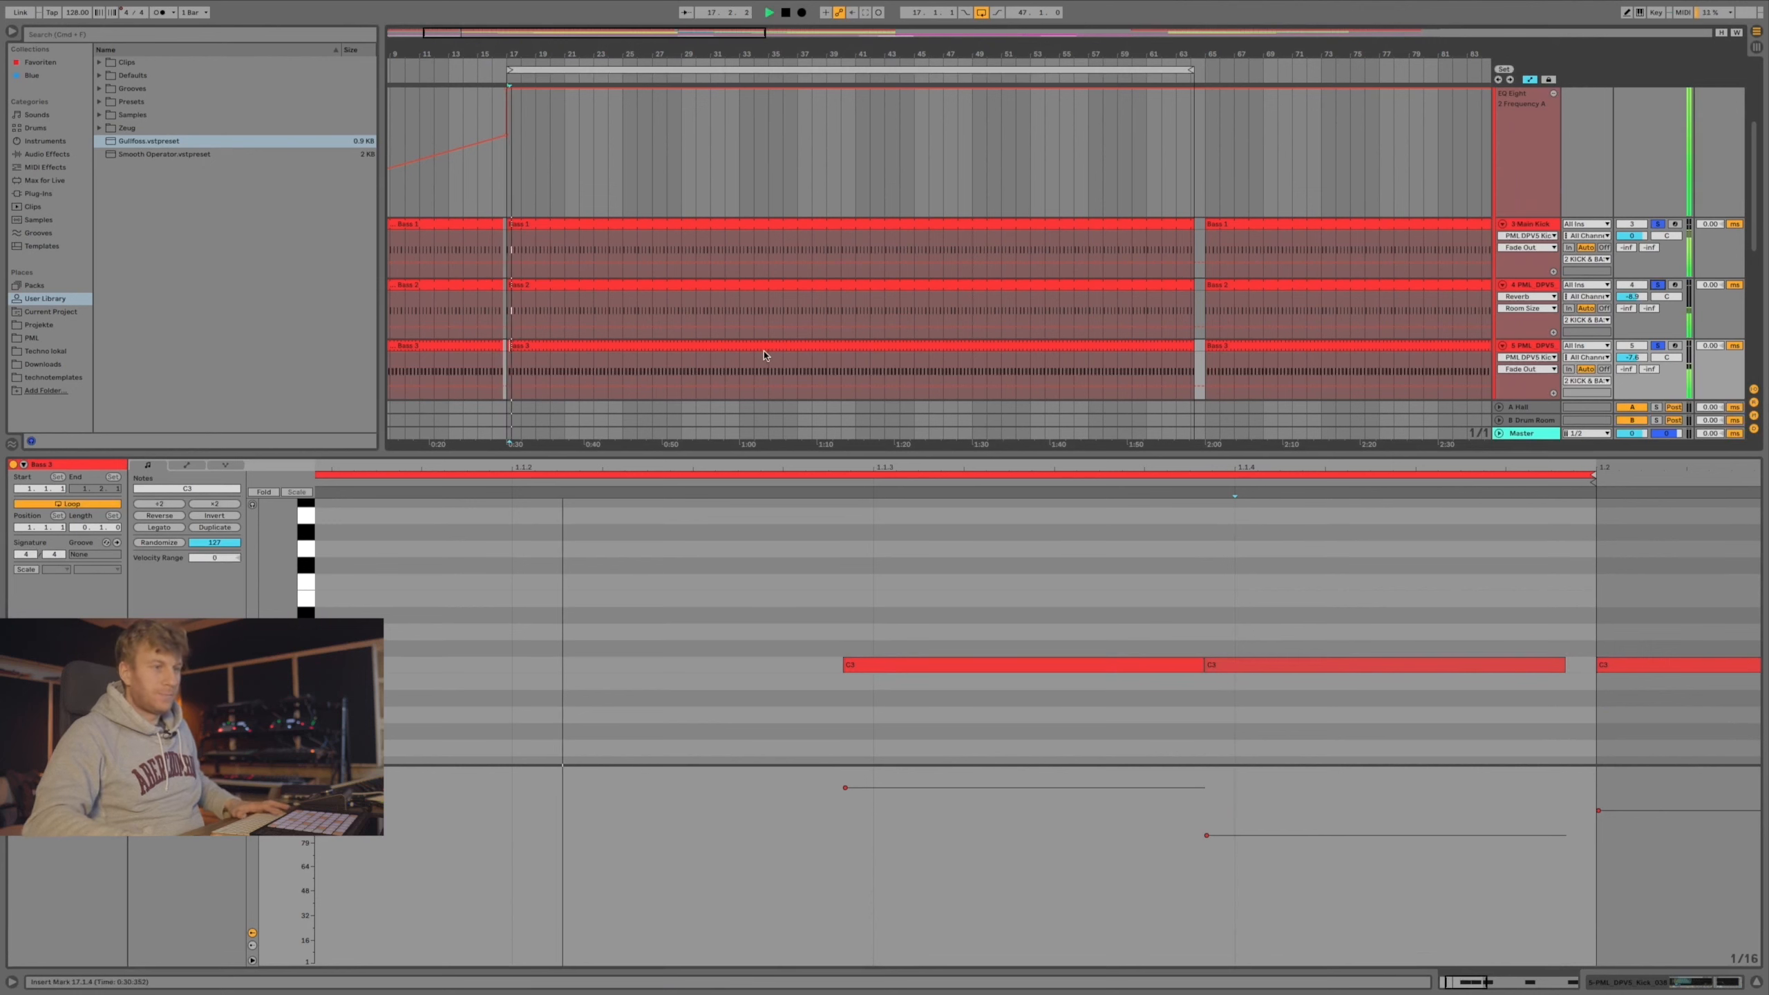
pyautogui.moveTo(1362, 586); pyautogui.dragTo(821, 739)
pyautogui.press('Right')
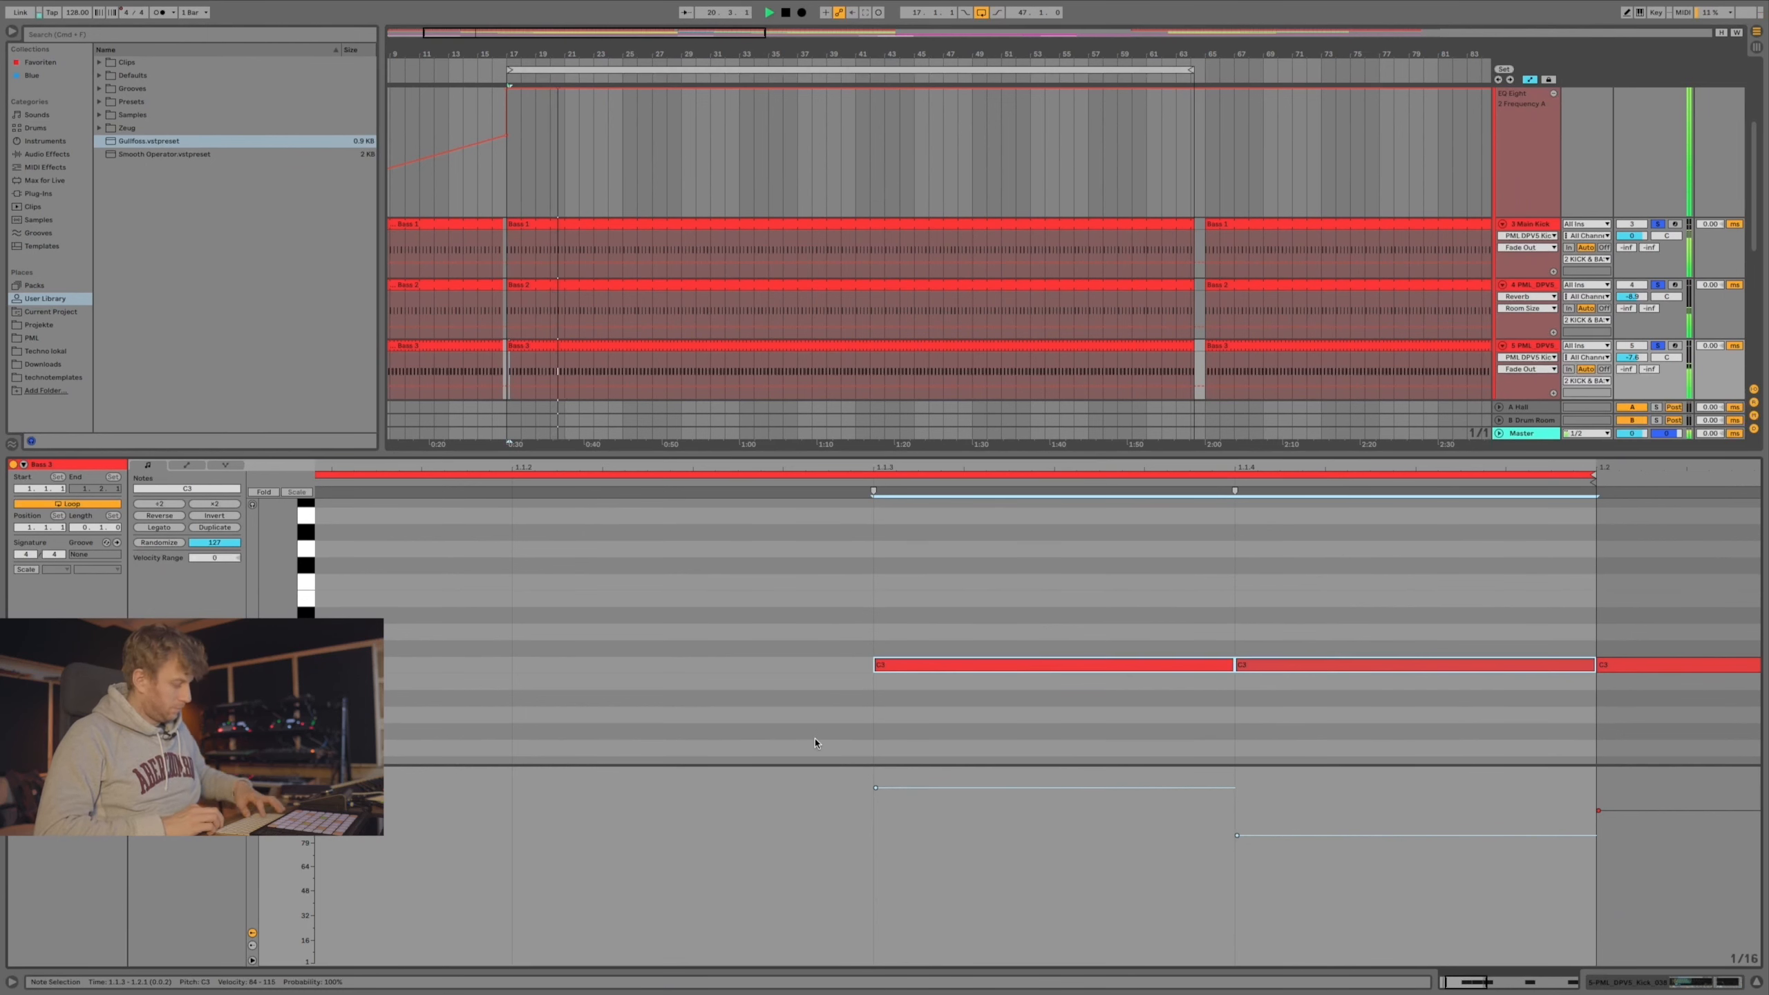
pyautogui.press('Left')
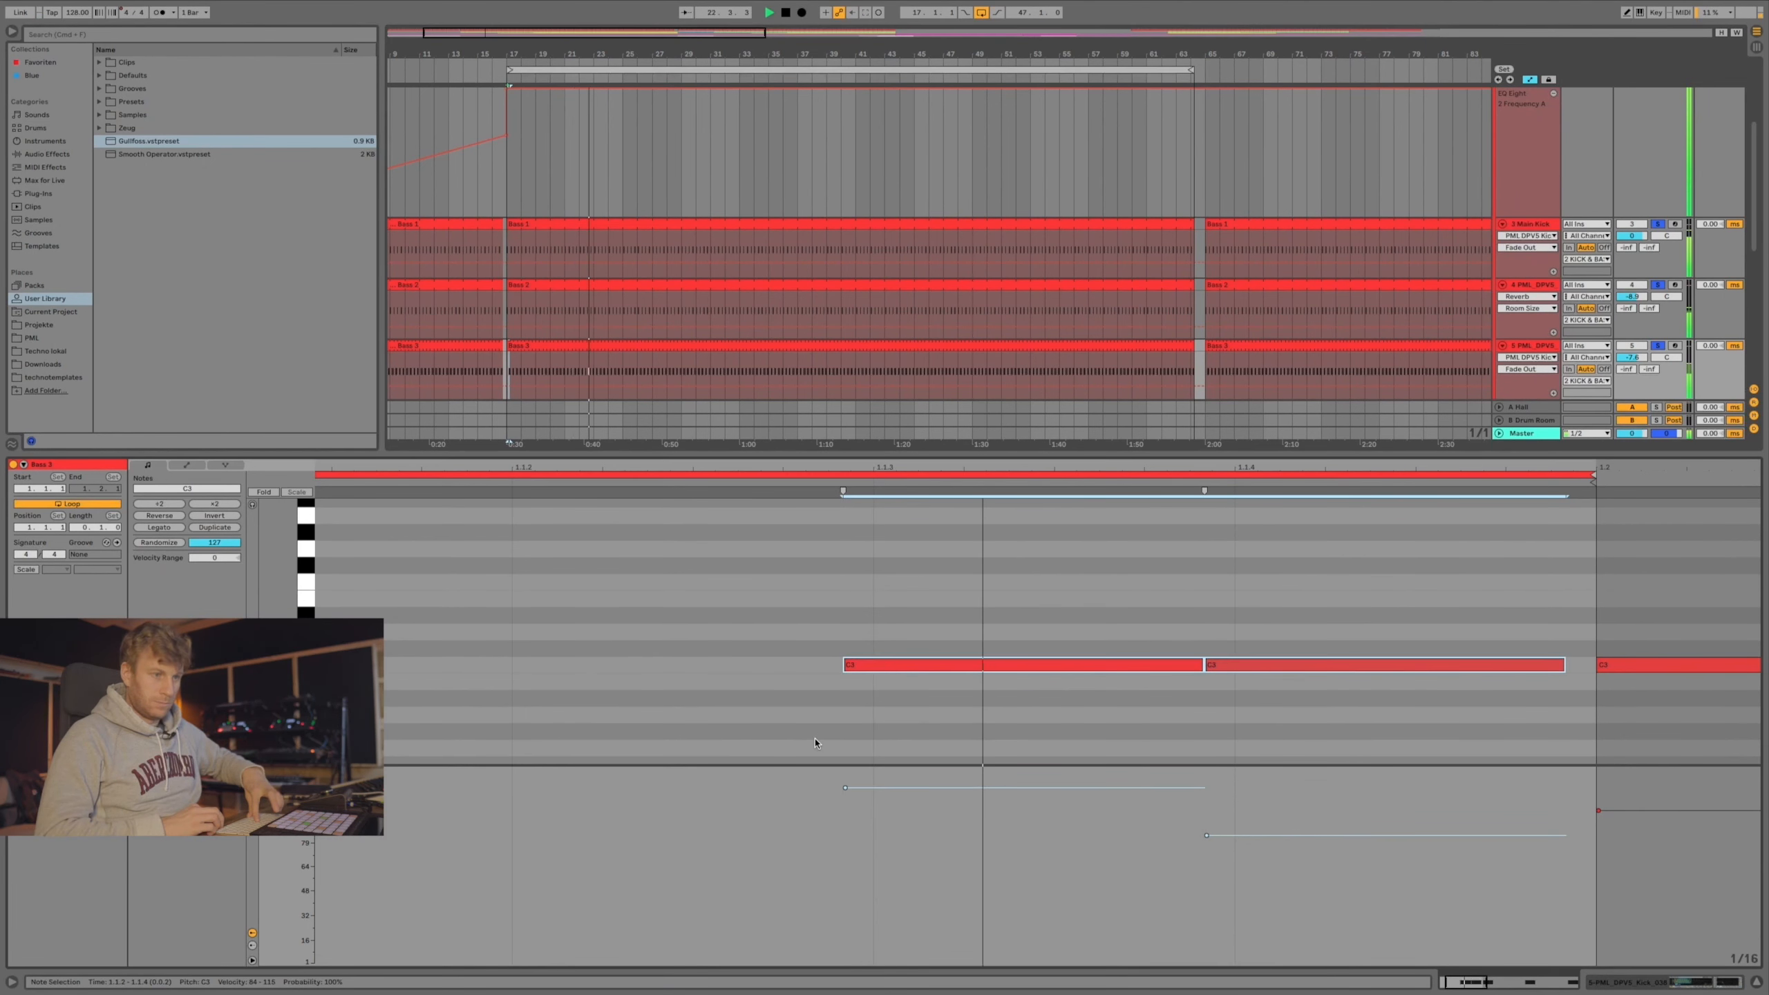
# During playback, shift Bass 3's last two C3 notes onto the grid and past it to compare the late timing.
pyautogui.press('Right')
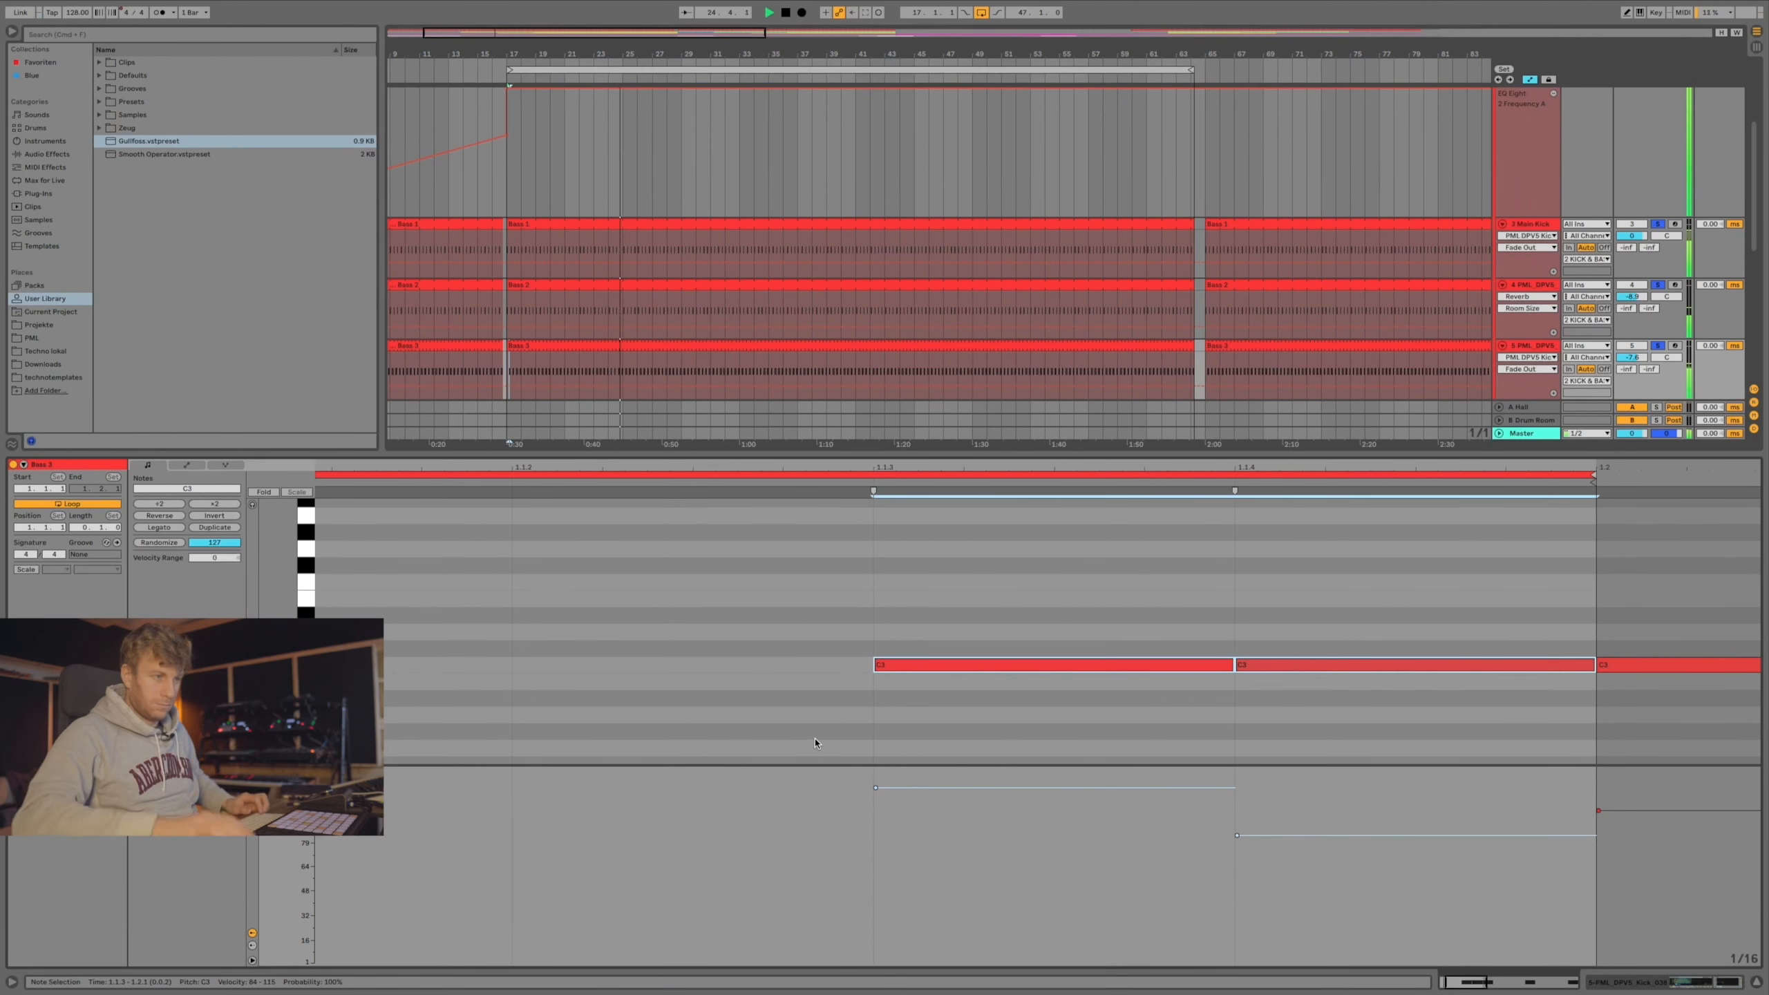
pyautogui.press('super+Left')
pyautogui.moveTo(873, 670); pyautogui.dragTo(974, 669)
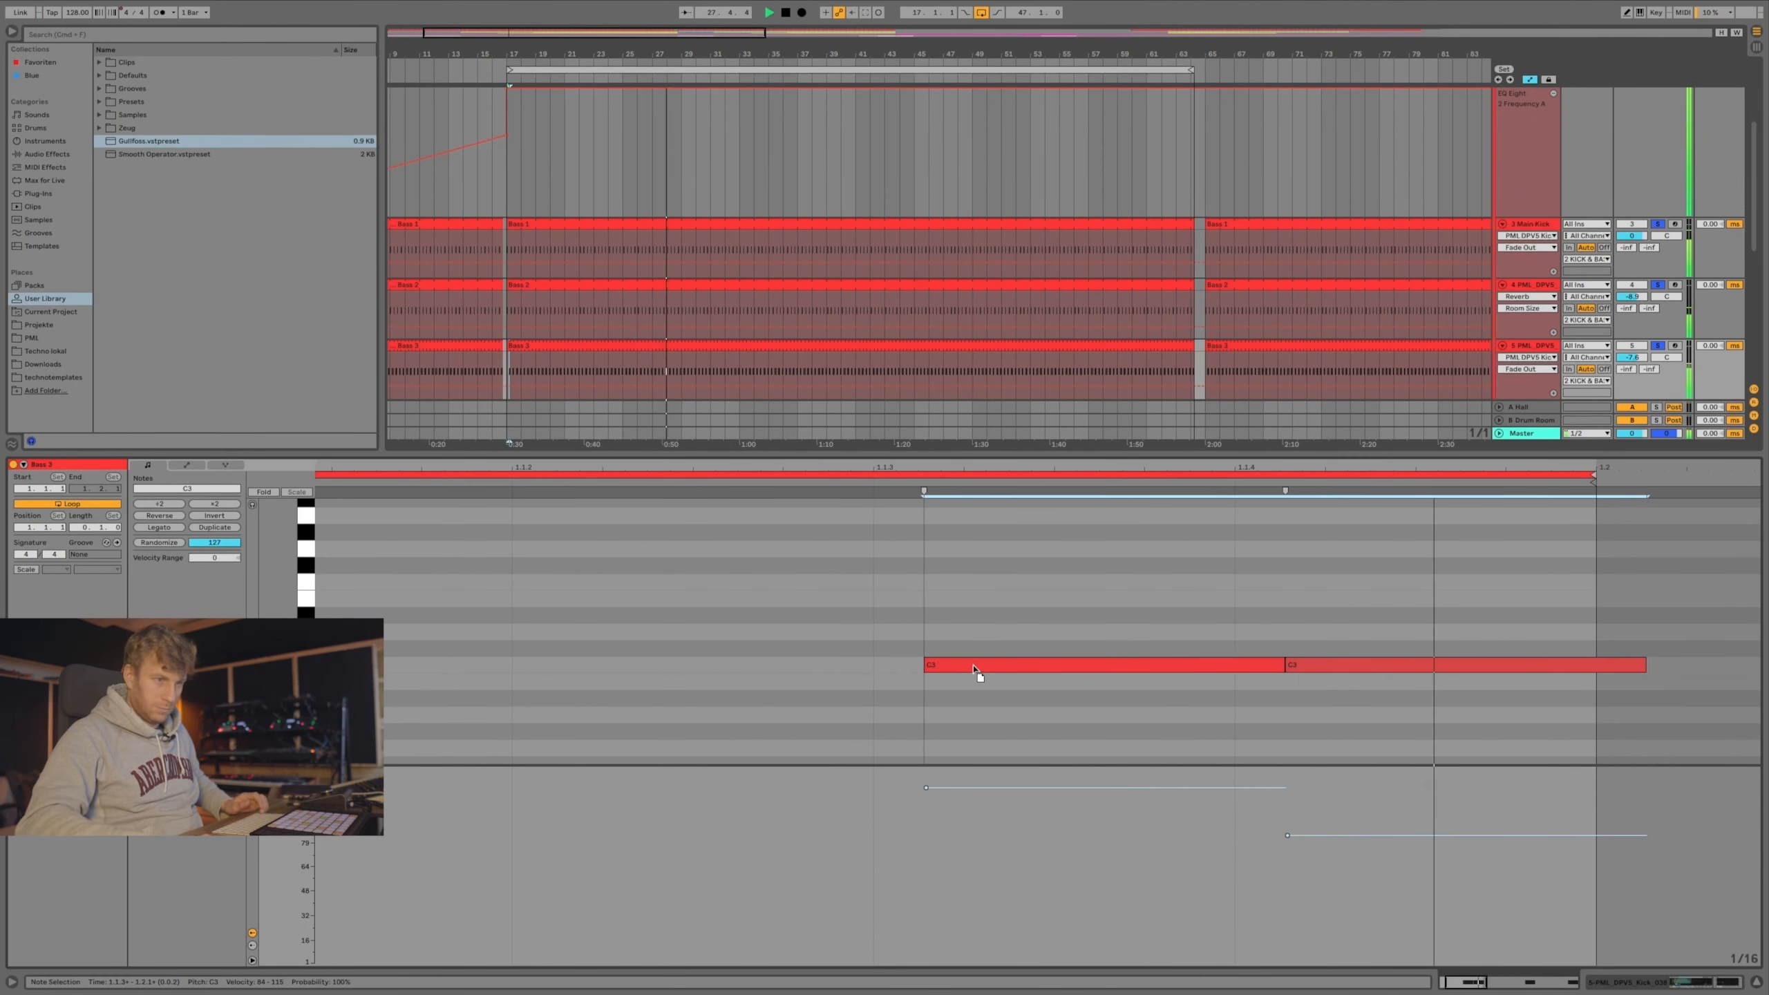
pyautogui.click(974, 668)
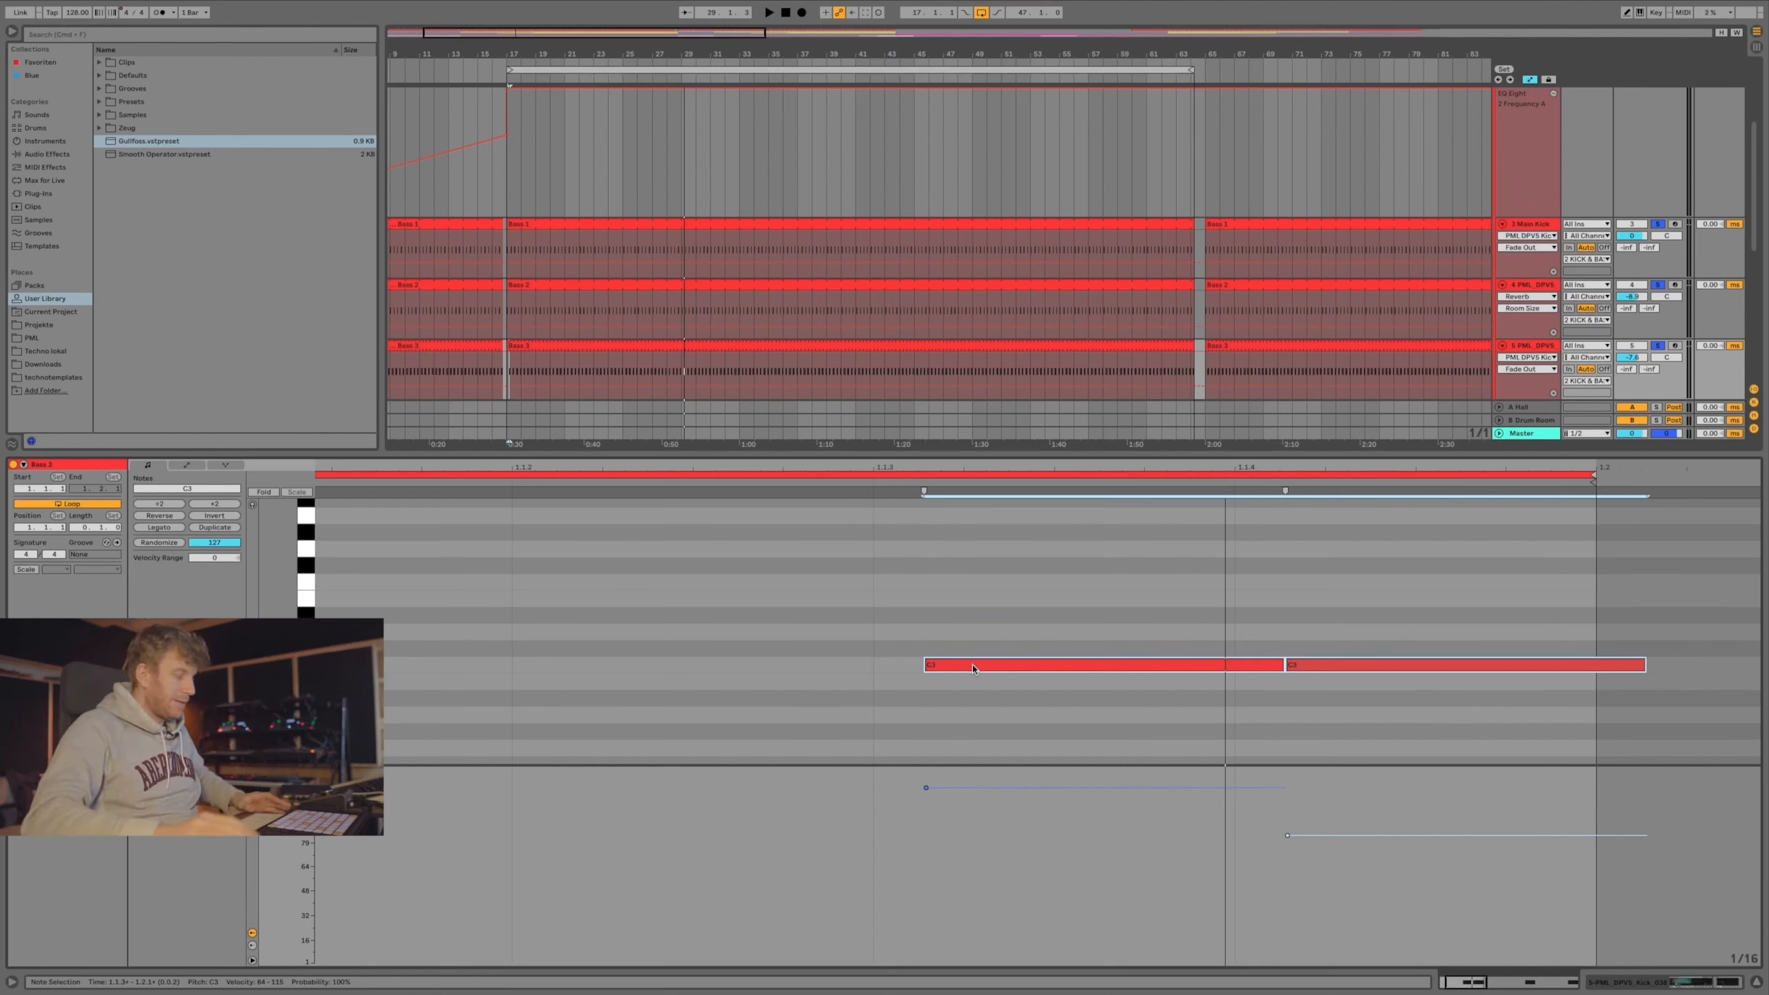
# Play the loop while moving the two C3 notes ahead of and behind the grid, returning them to slightly before it.
pyautogui.press('space')
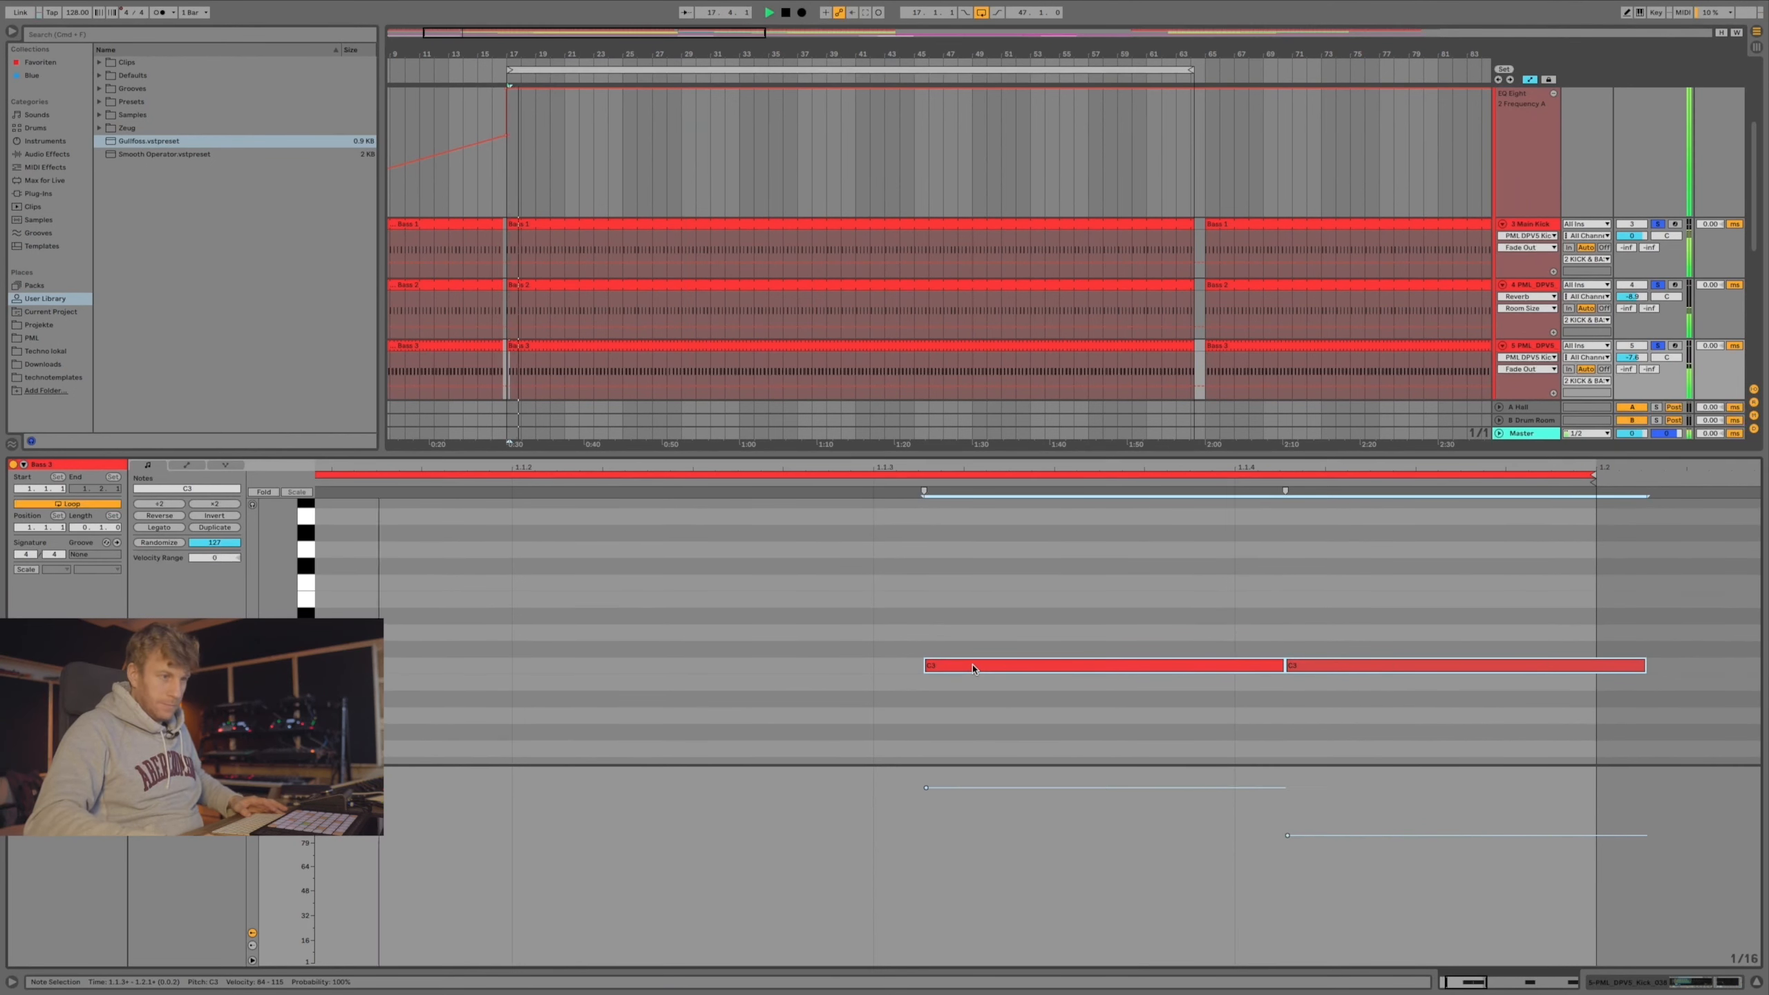
pyautogui.moveTo(973, 667); pyautogui.dragTo(888, 665)
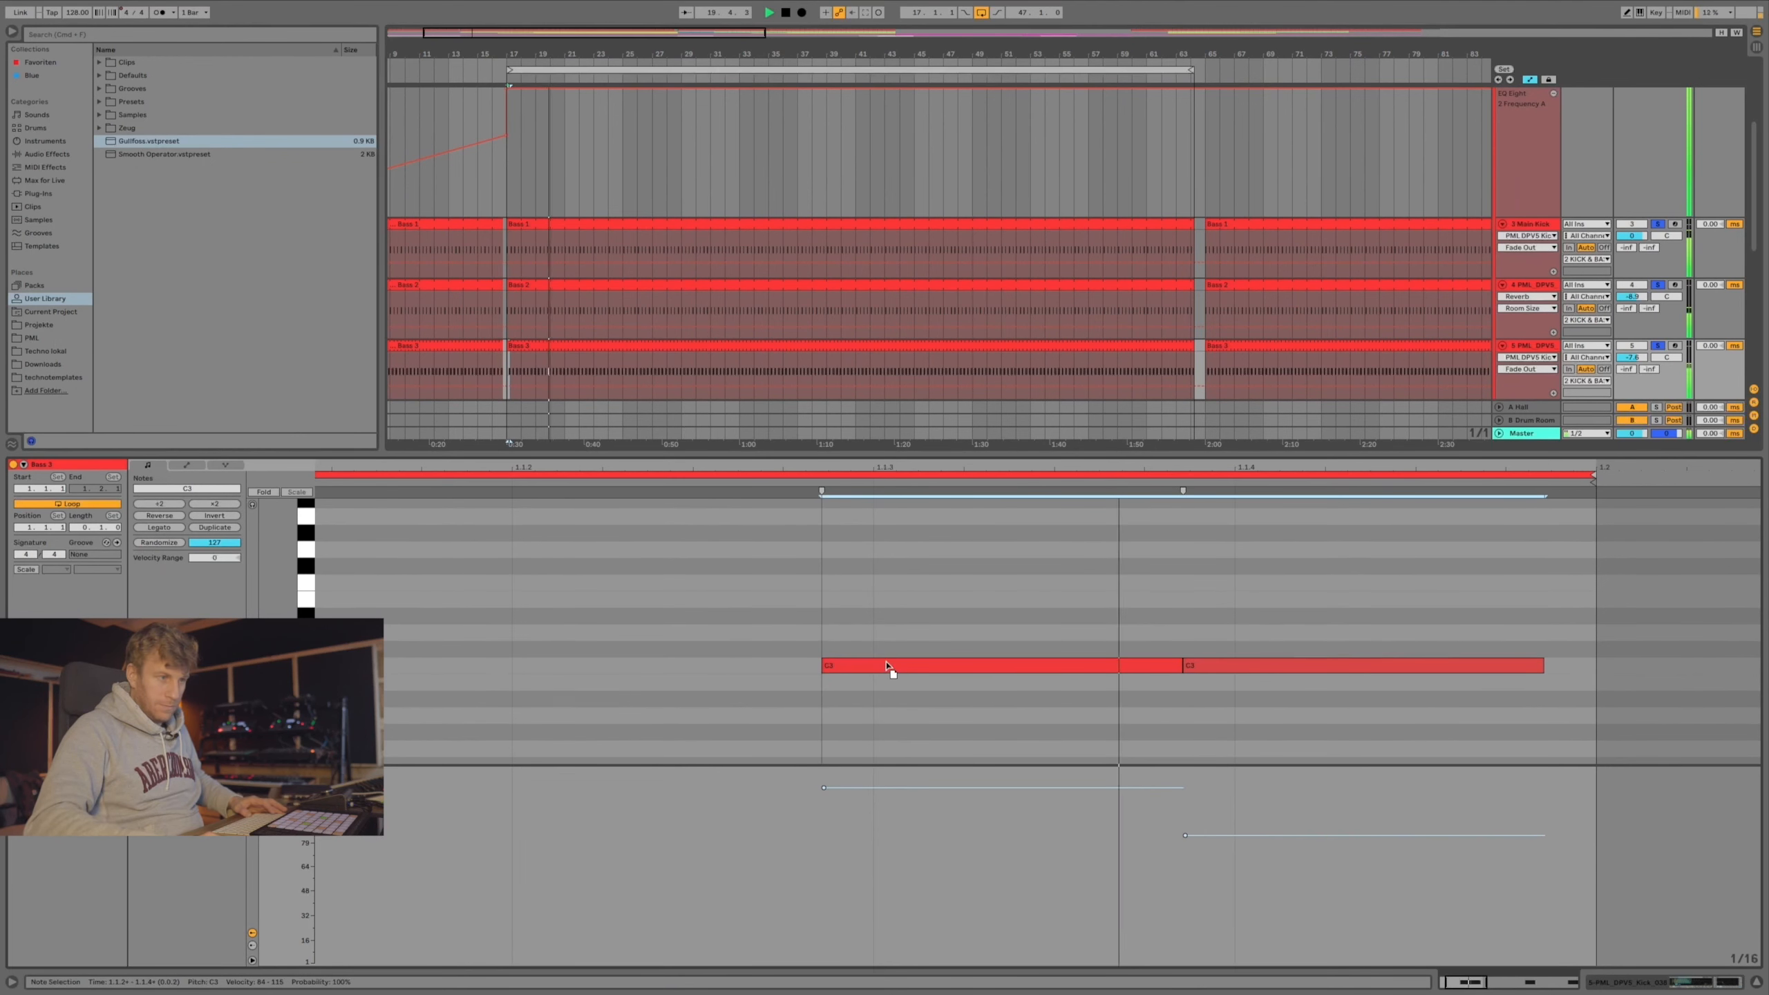
pyautogui.moveTo(886, 665); pyautogui.dragTo(1016, 667)
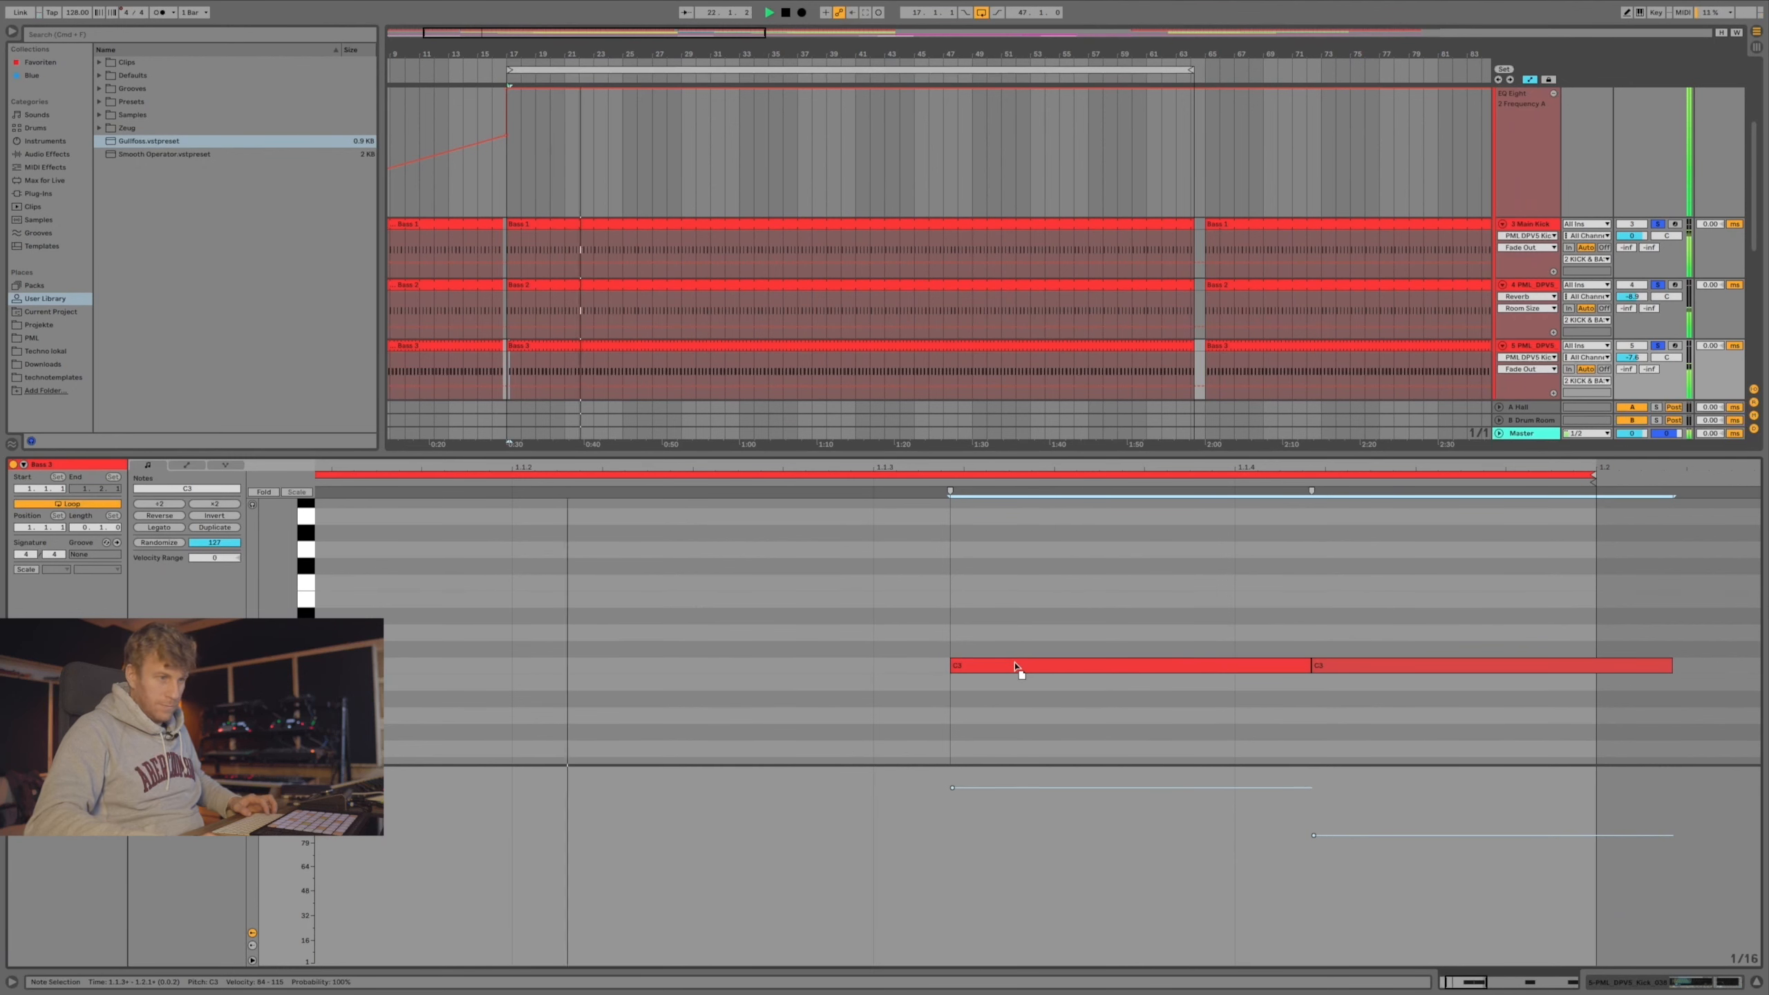
pyautogui.moveTo(1015, 666); pyautogui.dragTo(845, 664)
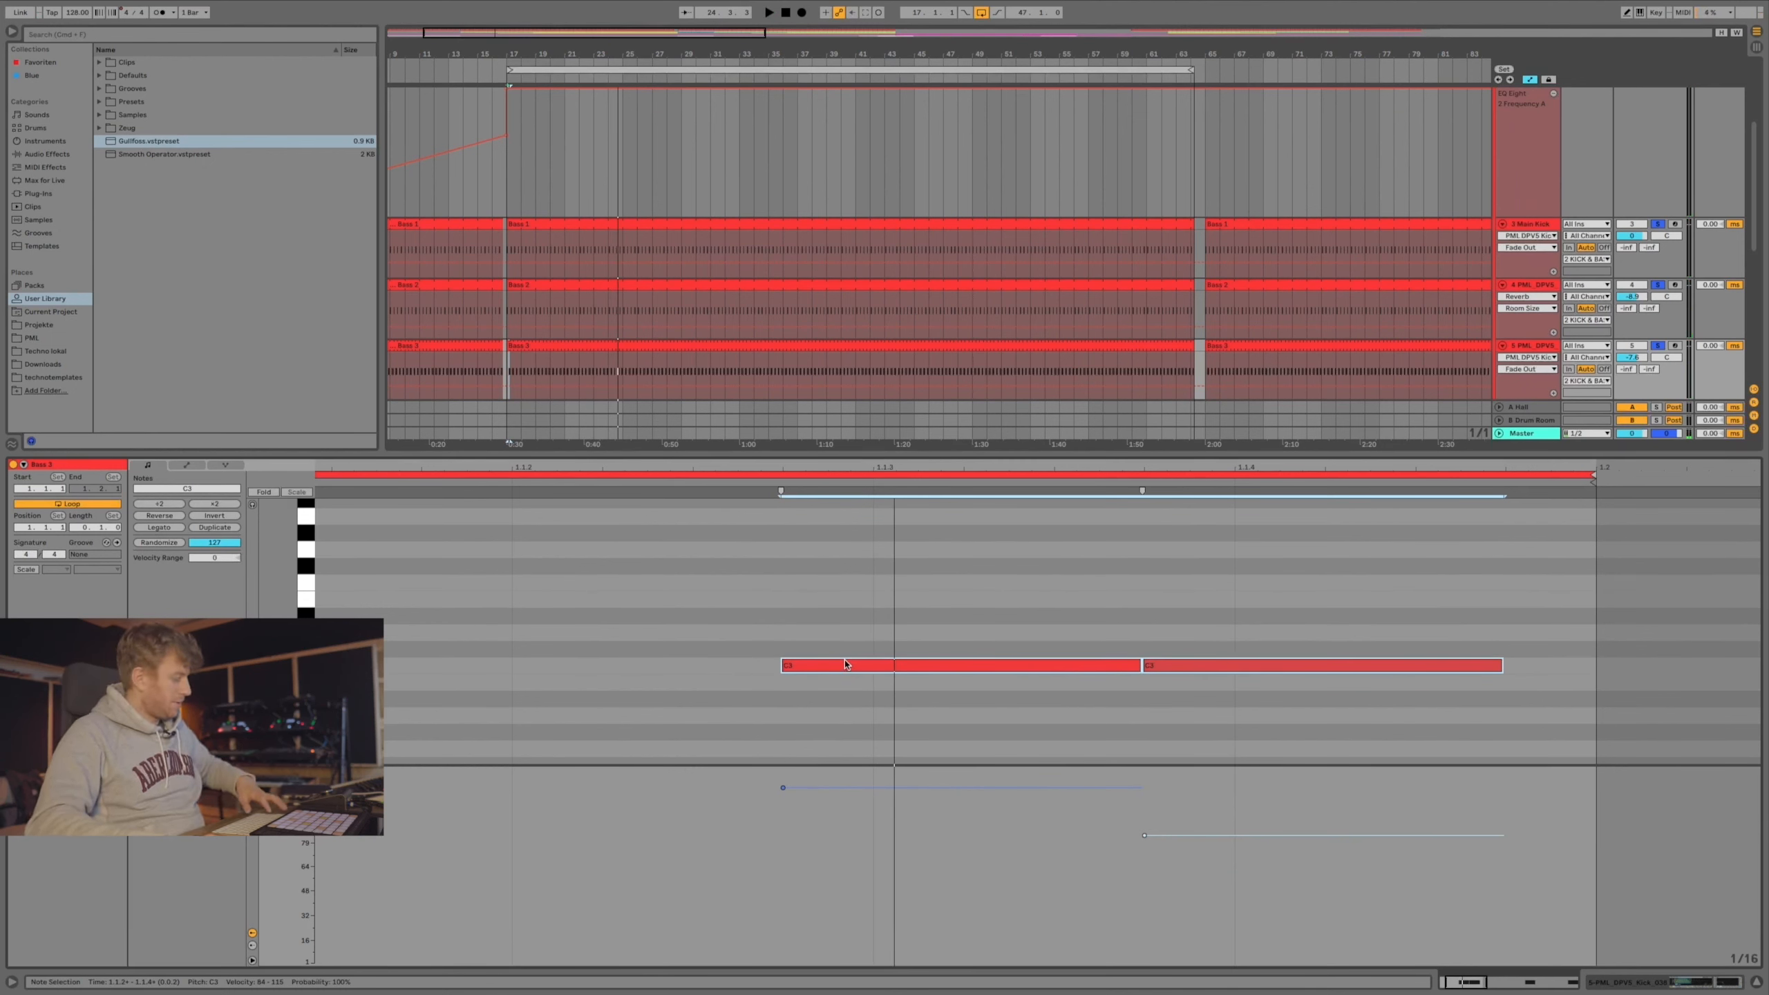
pyautogui.moveTo(846, 660); pyautogui.dragTo(861, 663)
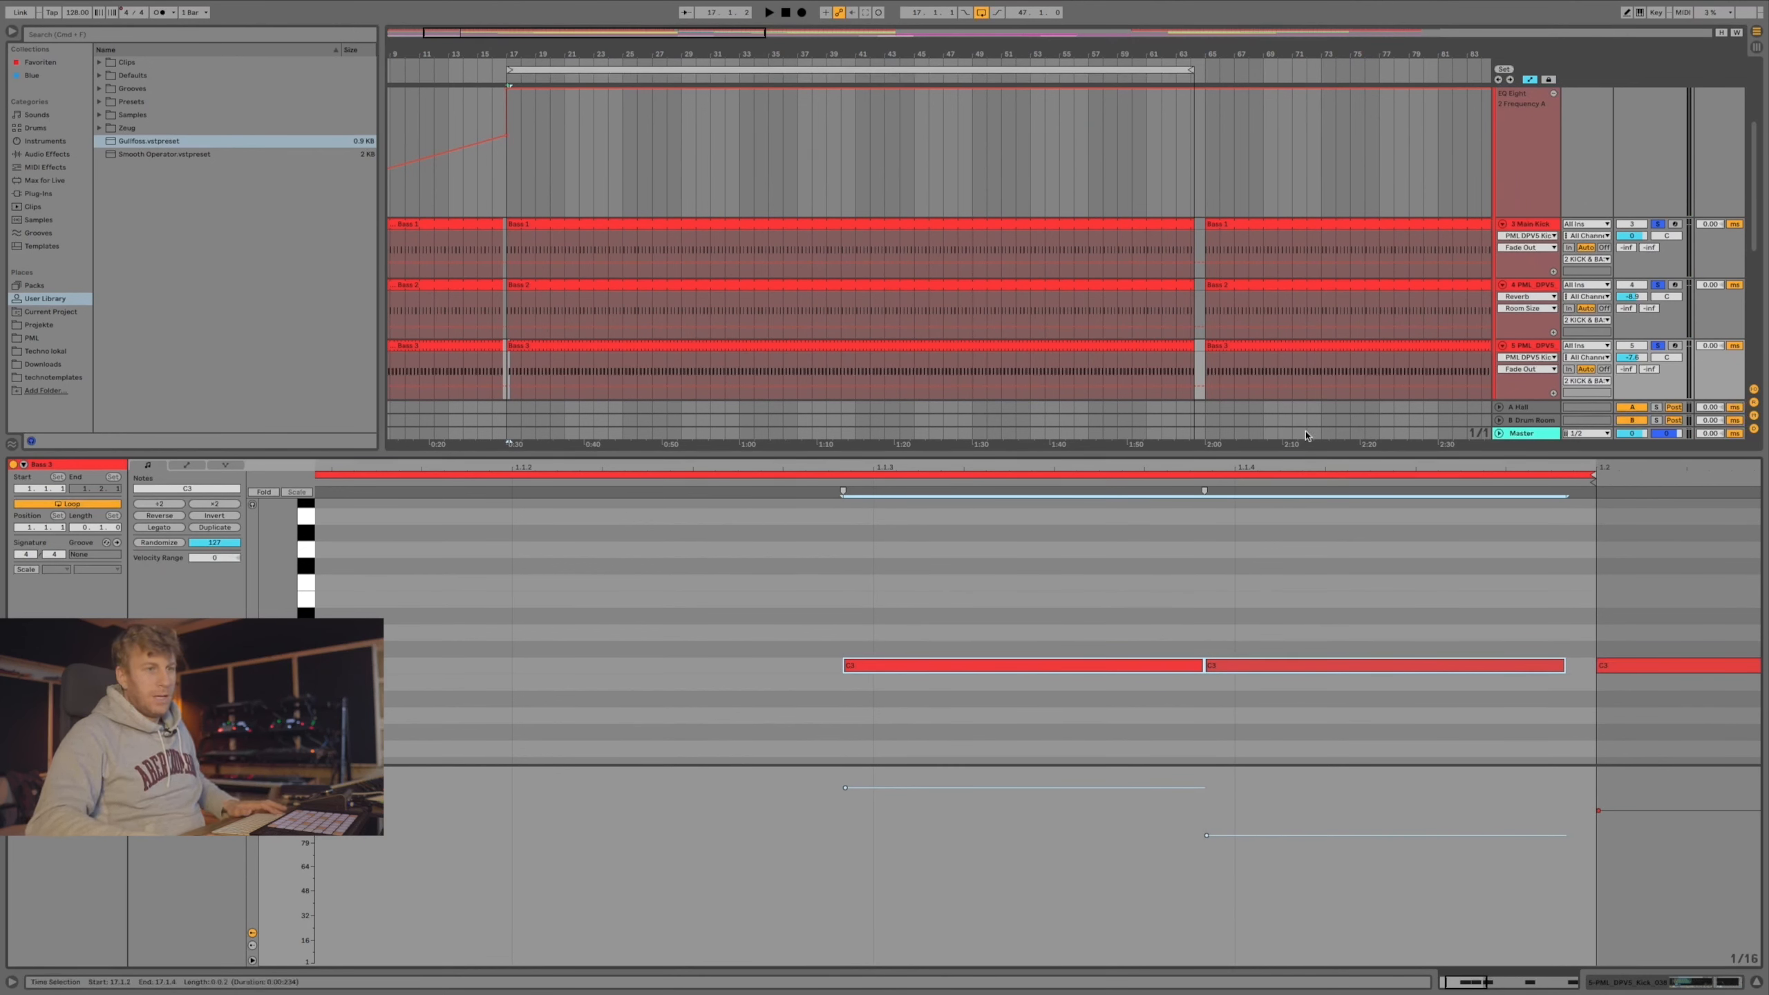
# Show the track devices in place of the Bass 3 notes and solo only track 6.
pyautogui.doubleClick(1528, 345)
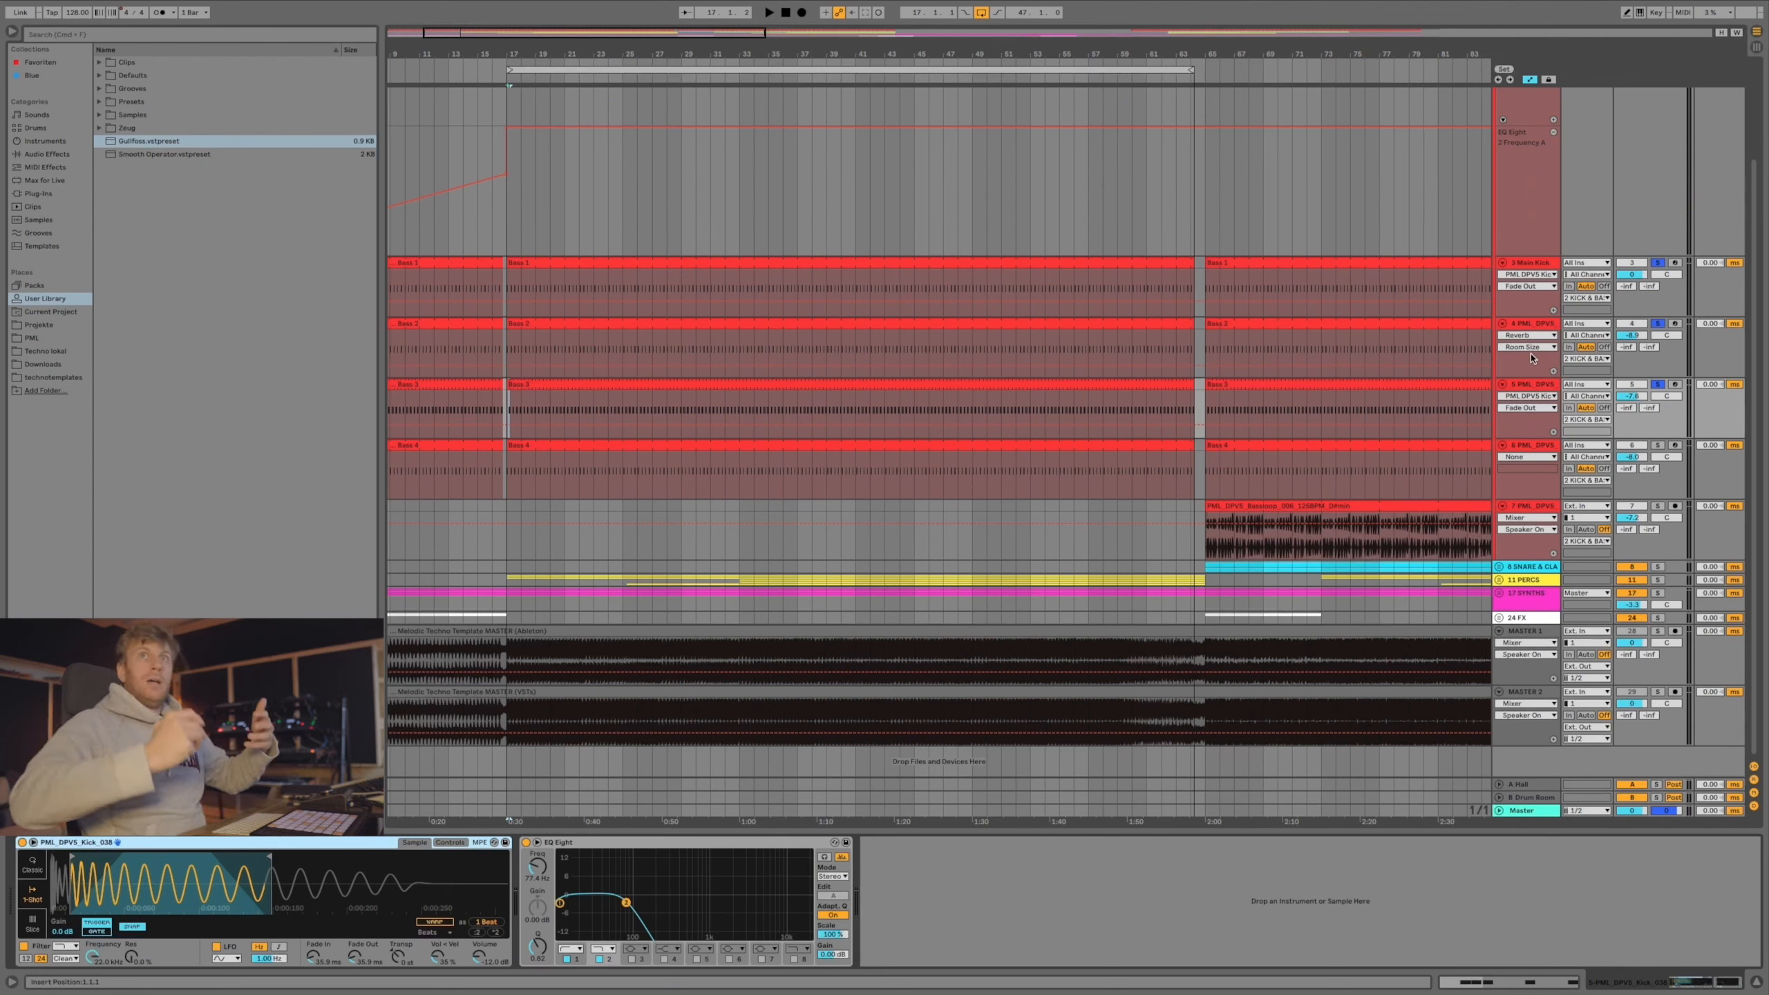
pyautogui.click(1540, 446)
pyautogui.click(1659, 445)
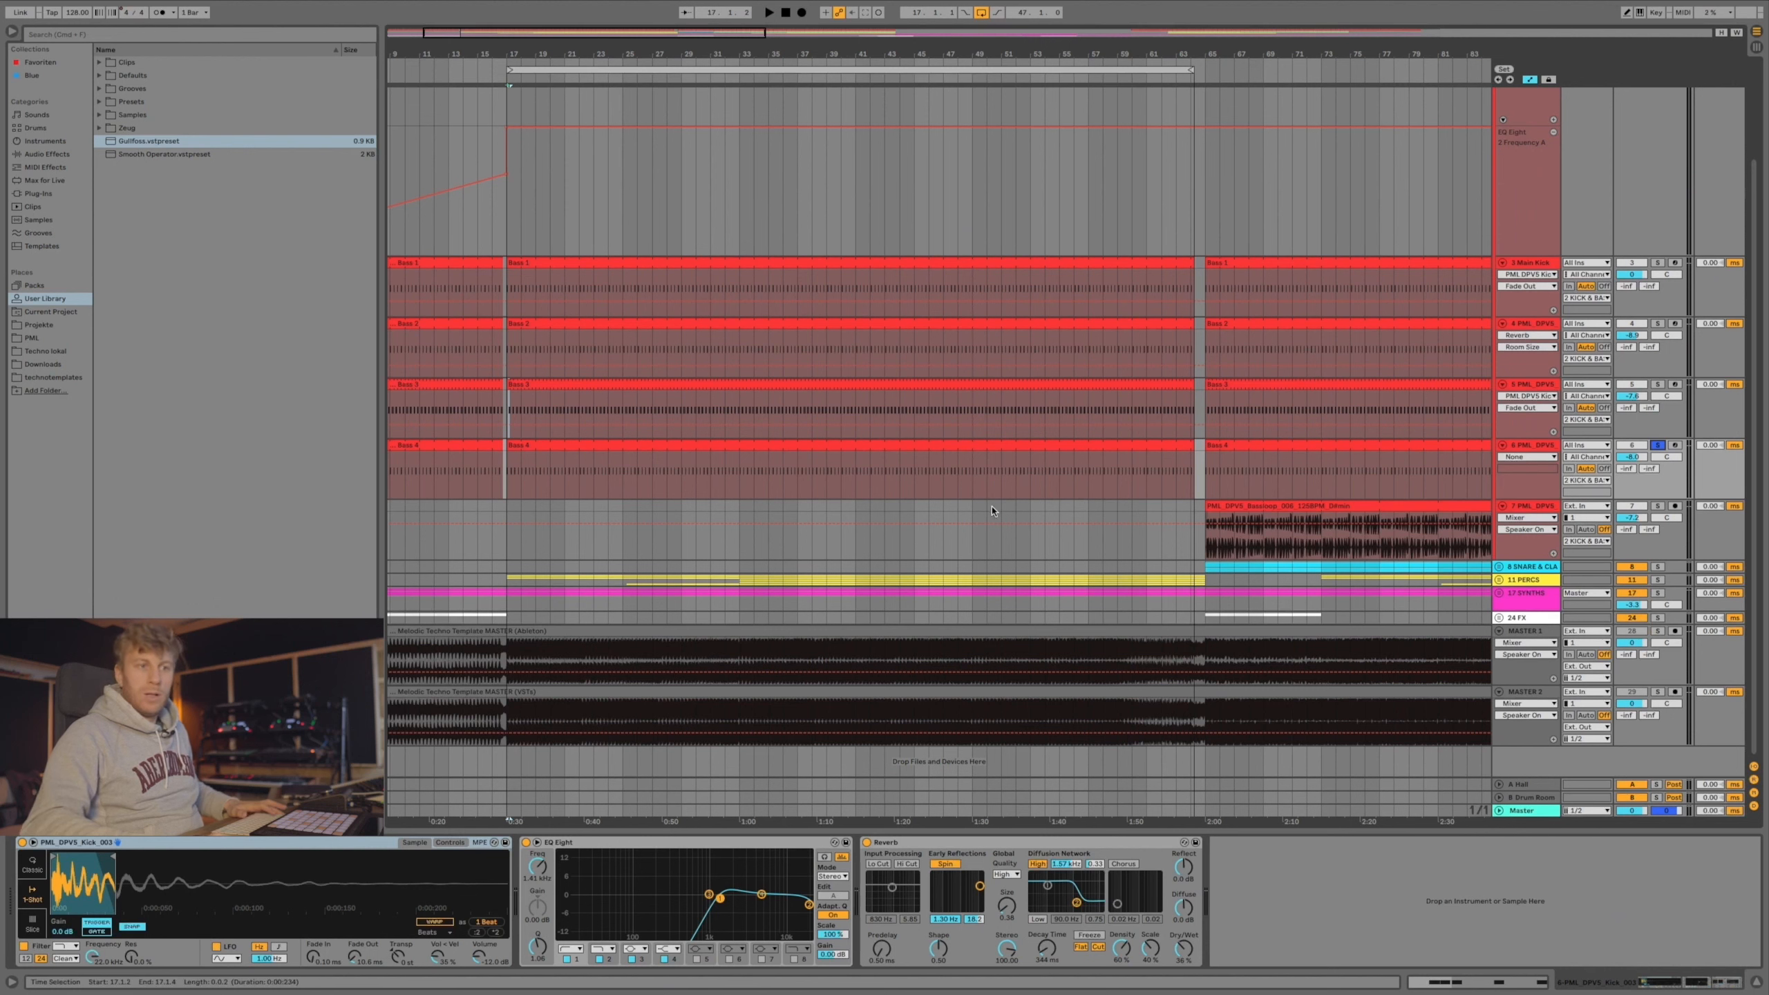
# Compare track 6's device chain with track 5's, ending on track 6's devices.
pyautogui.click(1518, 449)
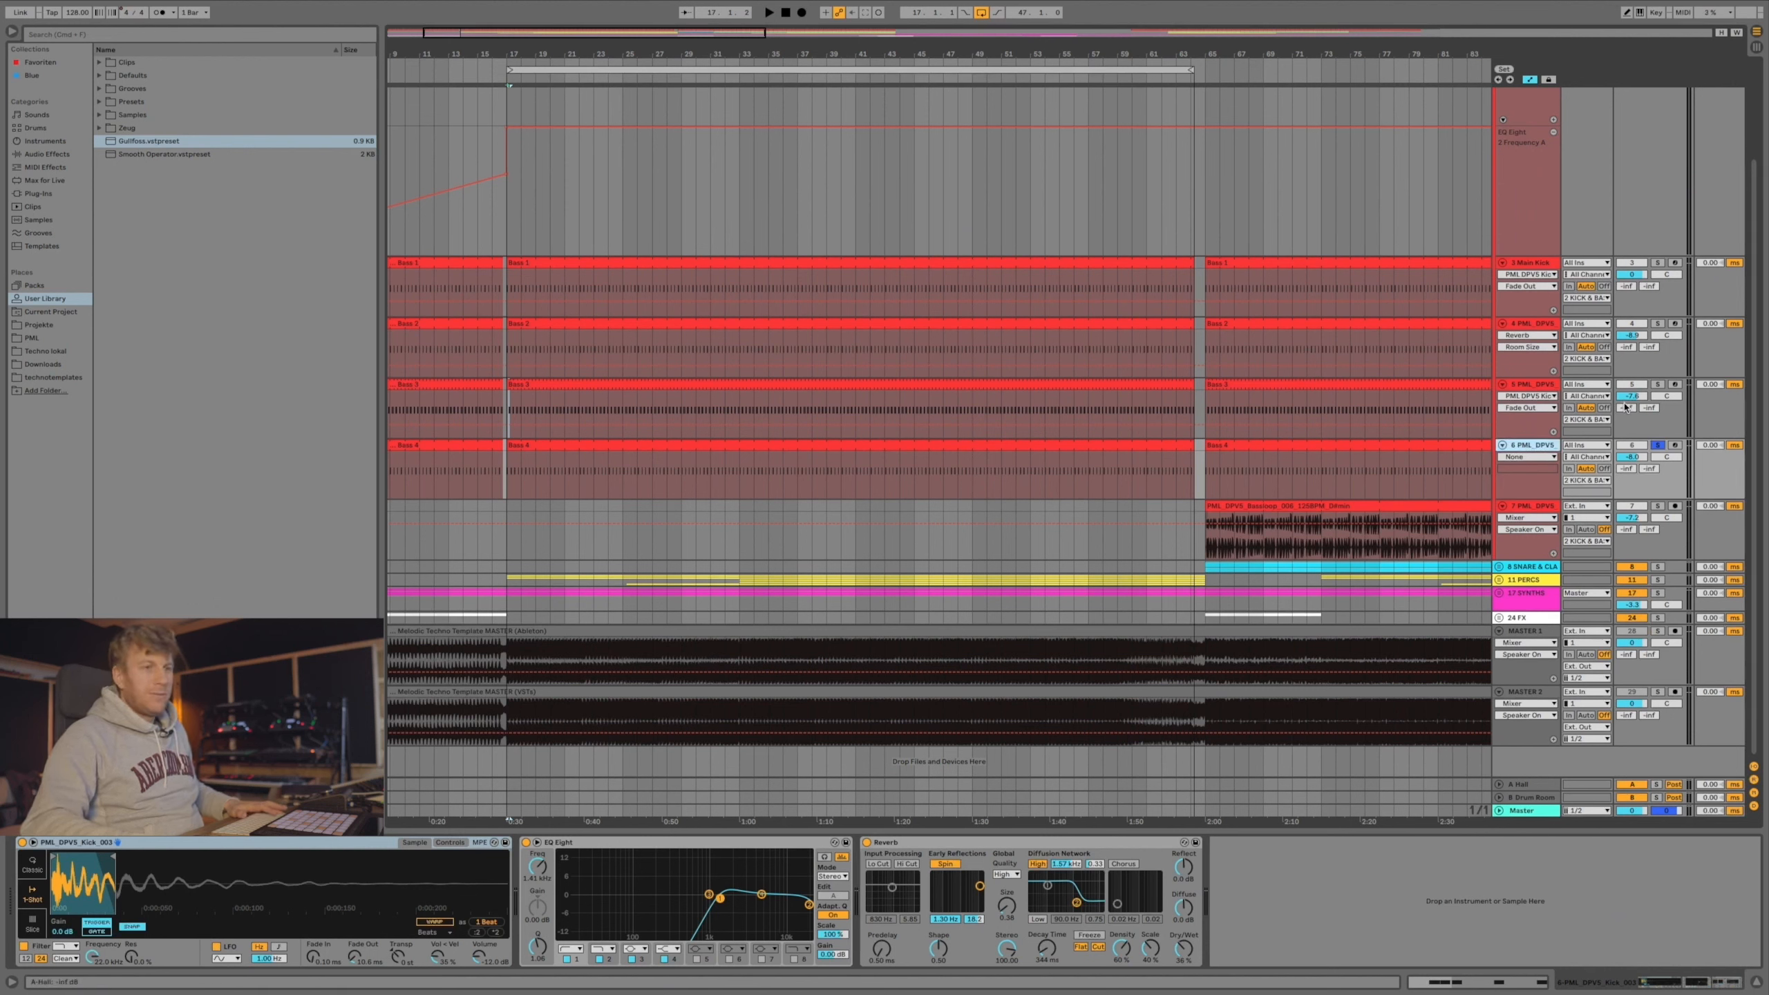
pyautogui.click(1518, 388)
pyautogui.press('Down')
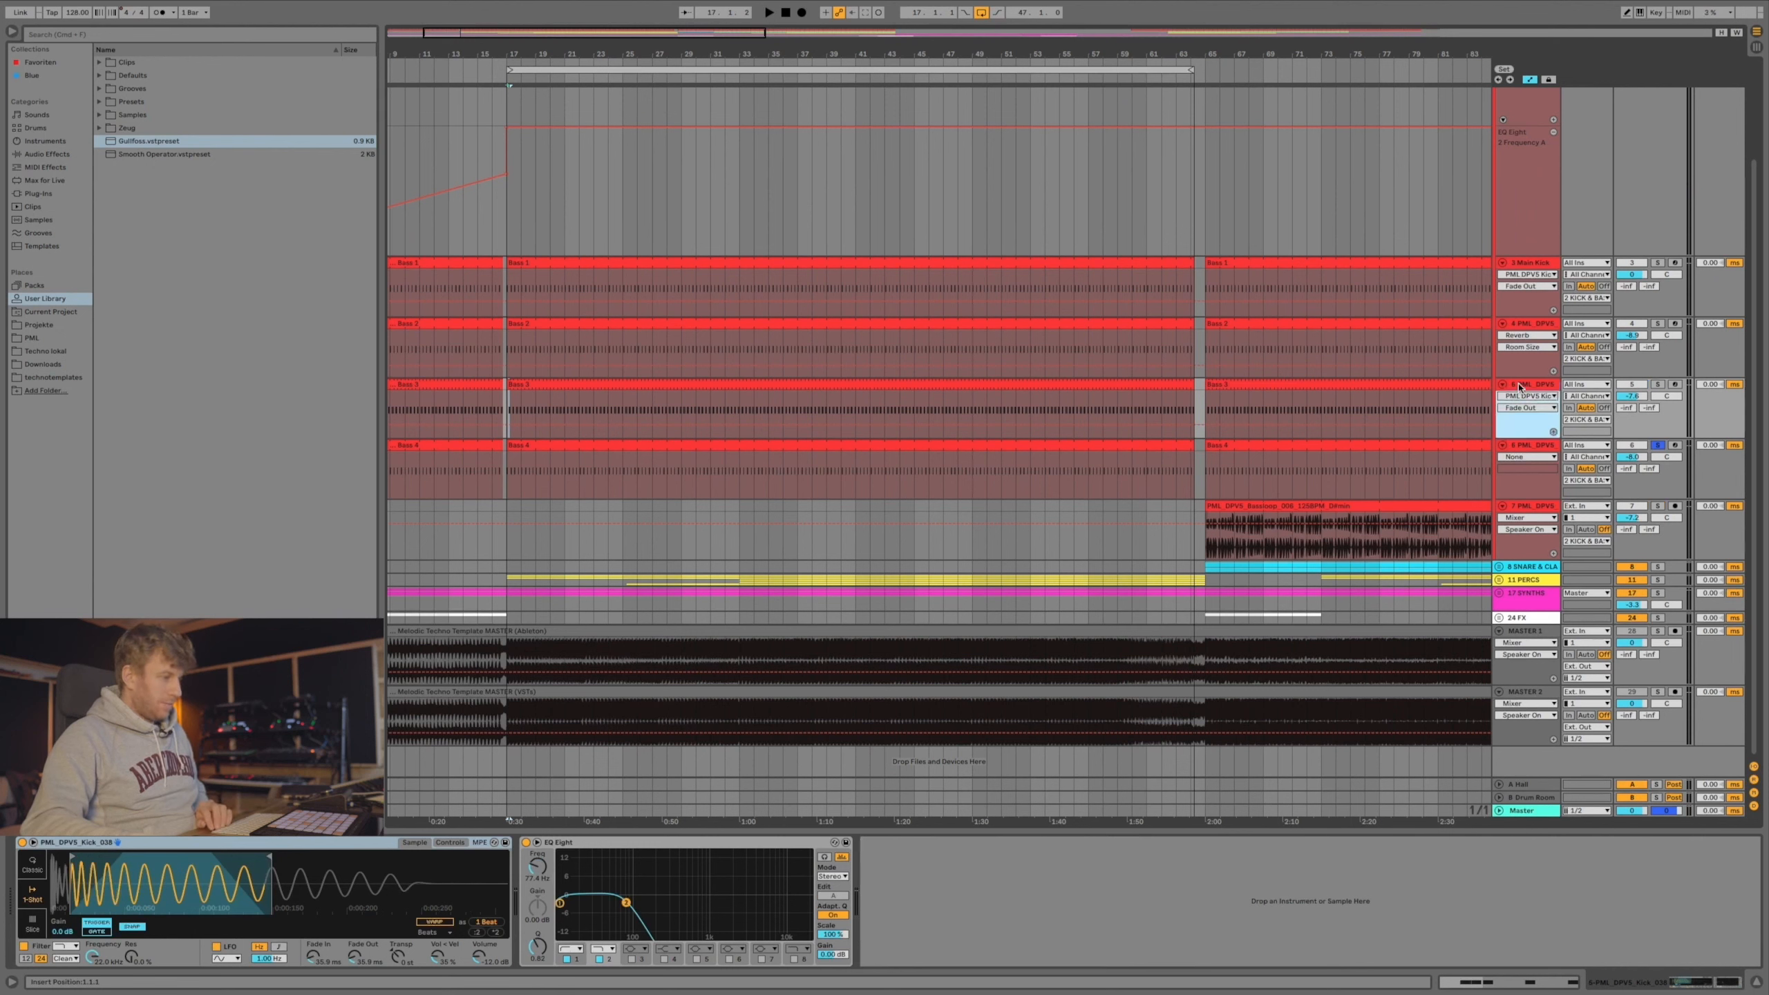
pyautogui.click(1523, 449)
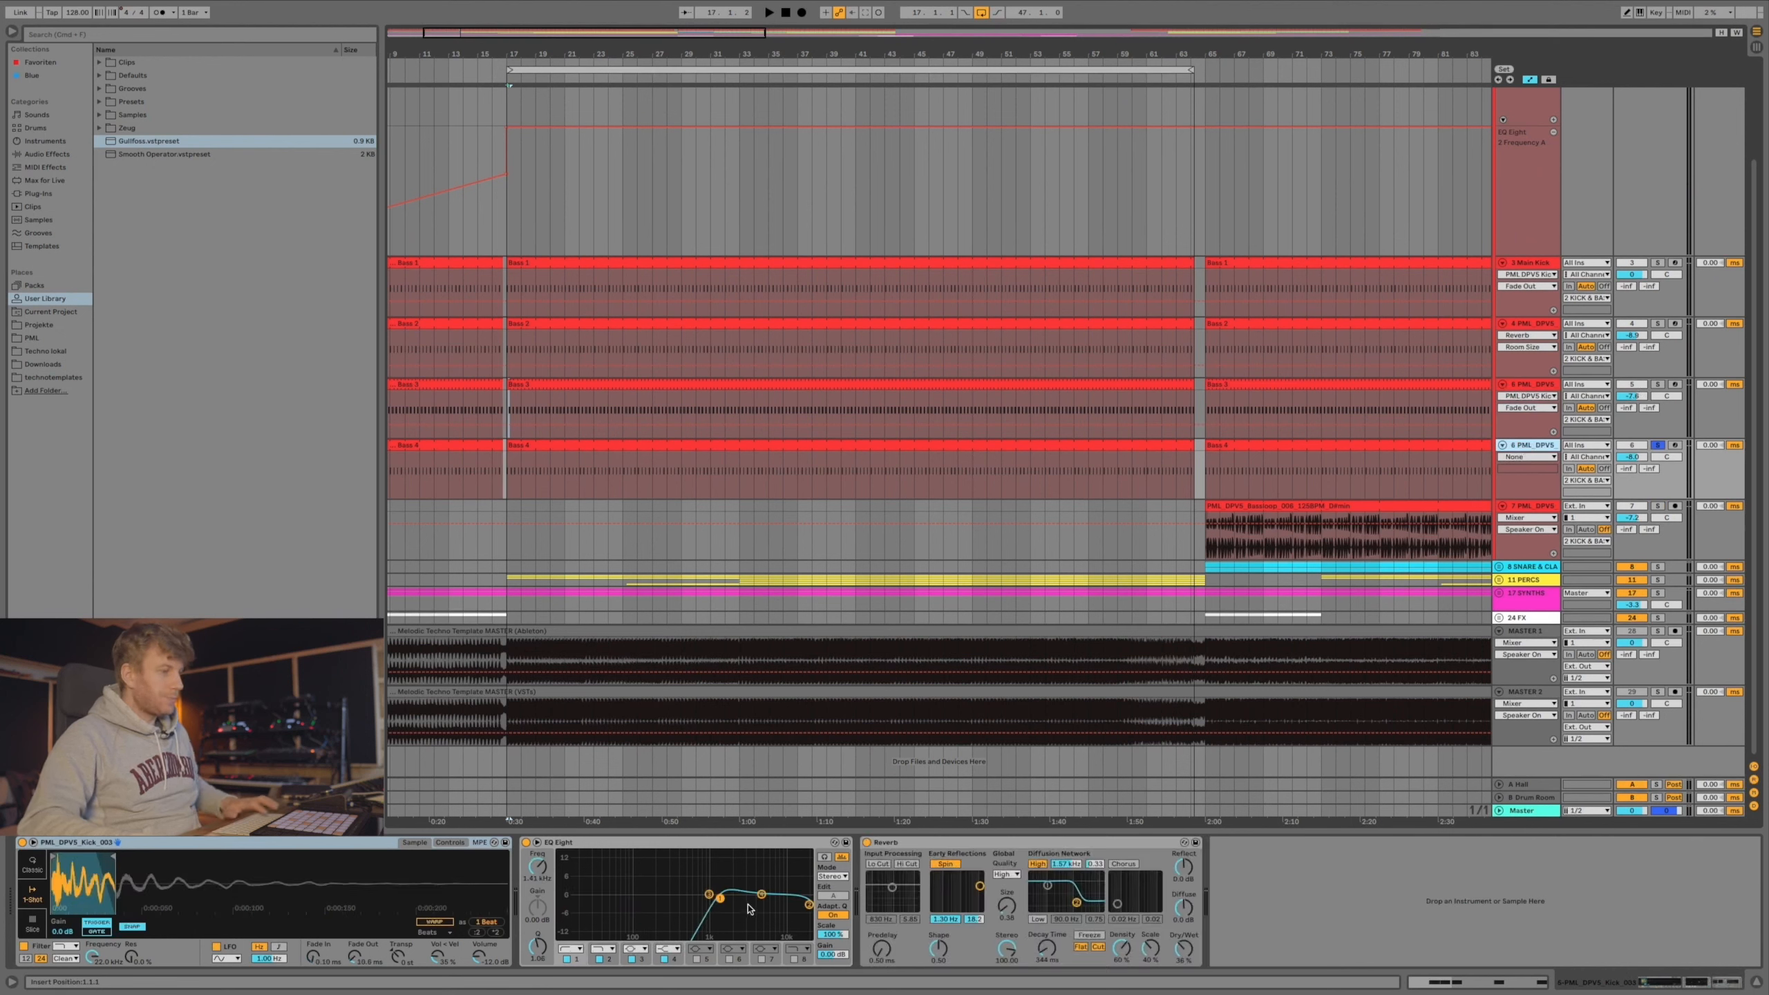
# Try track 6 with a longer kick sample and EQ Eight's low cut moved down to the lowest frequencies, play it, and undo both changes.
pyautogui.moveTo(114, 857); pyautogui.dragTo(396, 857)
pyautogui.moveTo(720, 898); pyautogui.dragTo(560, 899)
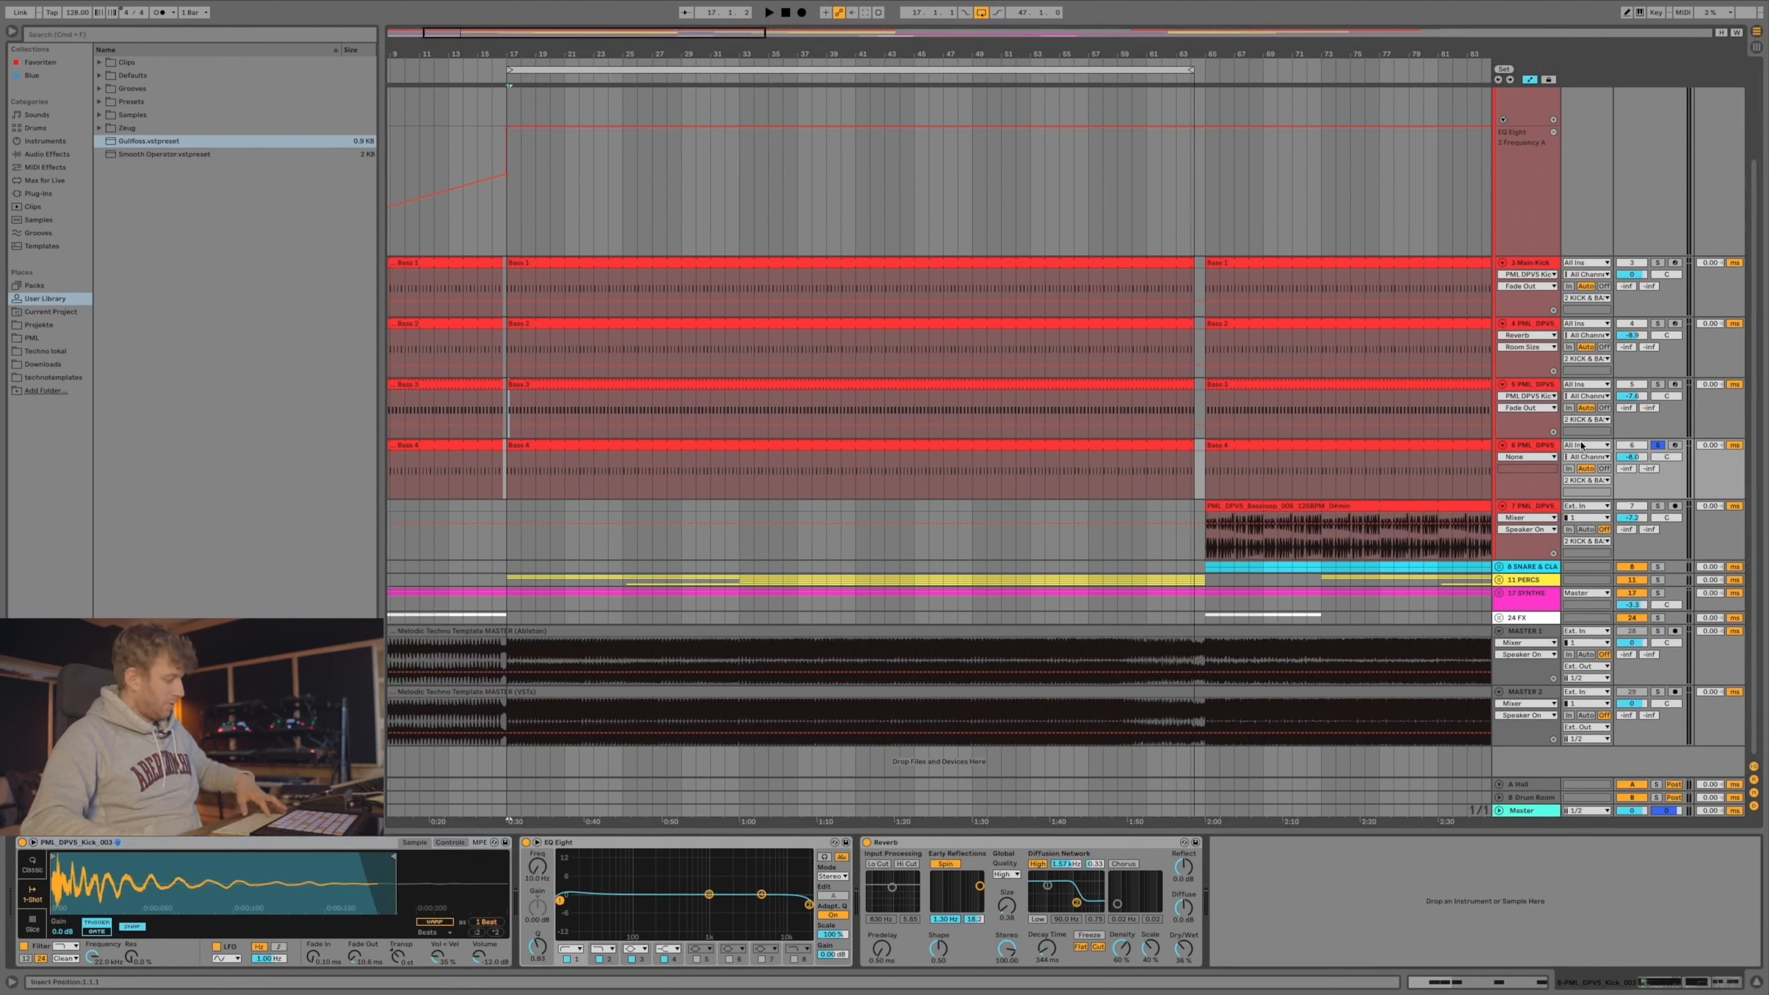
pyautogui.press('space')
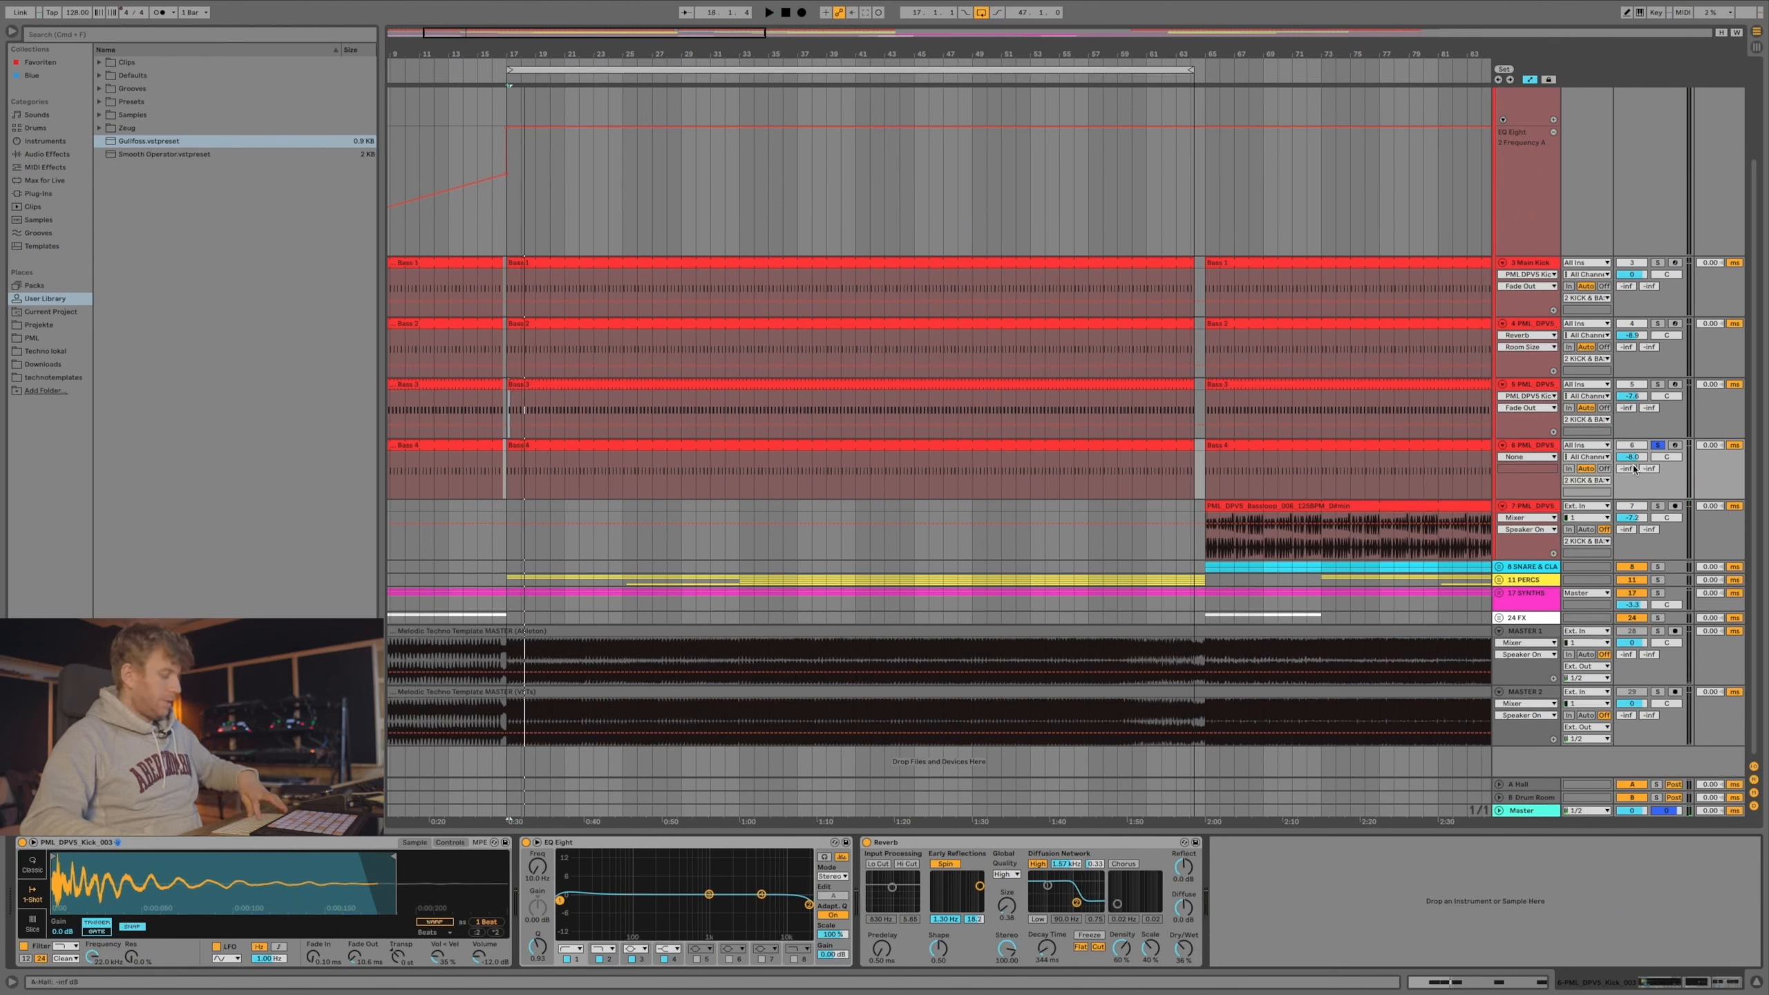
pyautogui.press('super+z')
pyautogui.press('super+z')
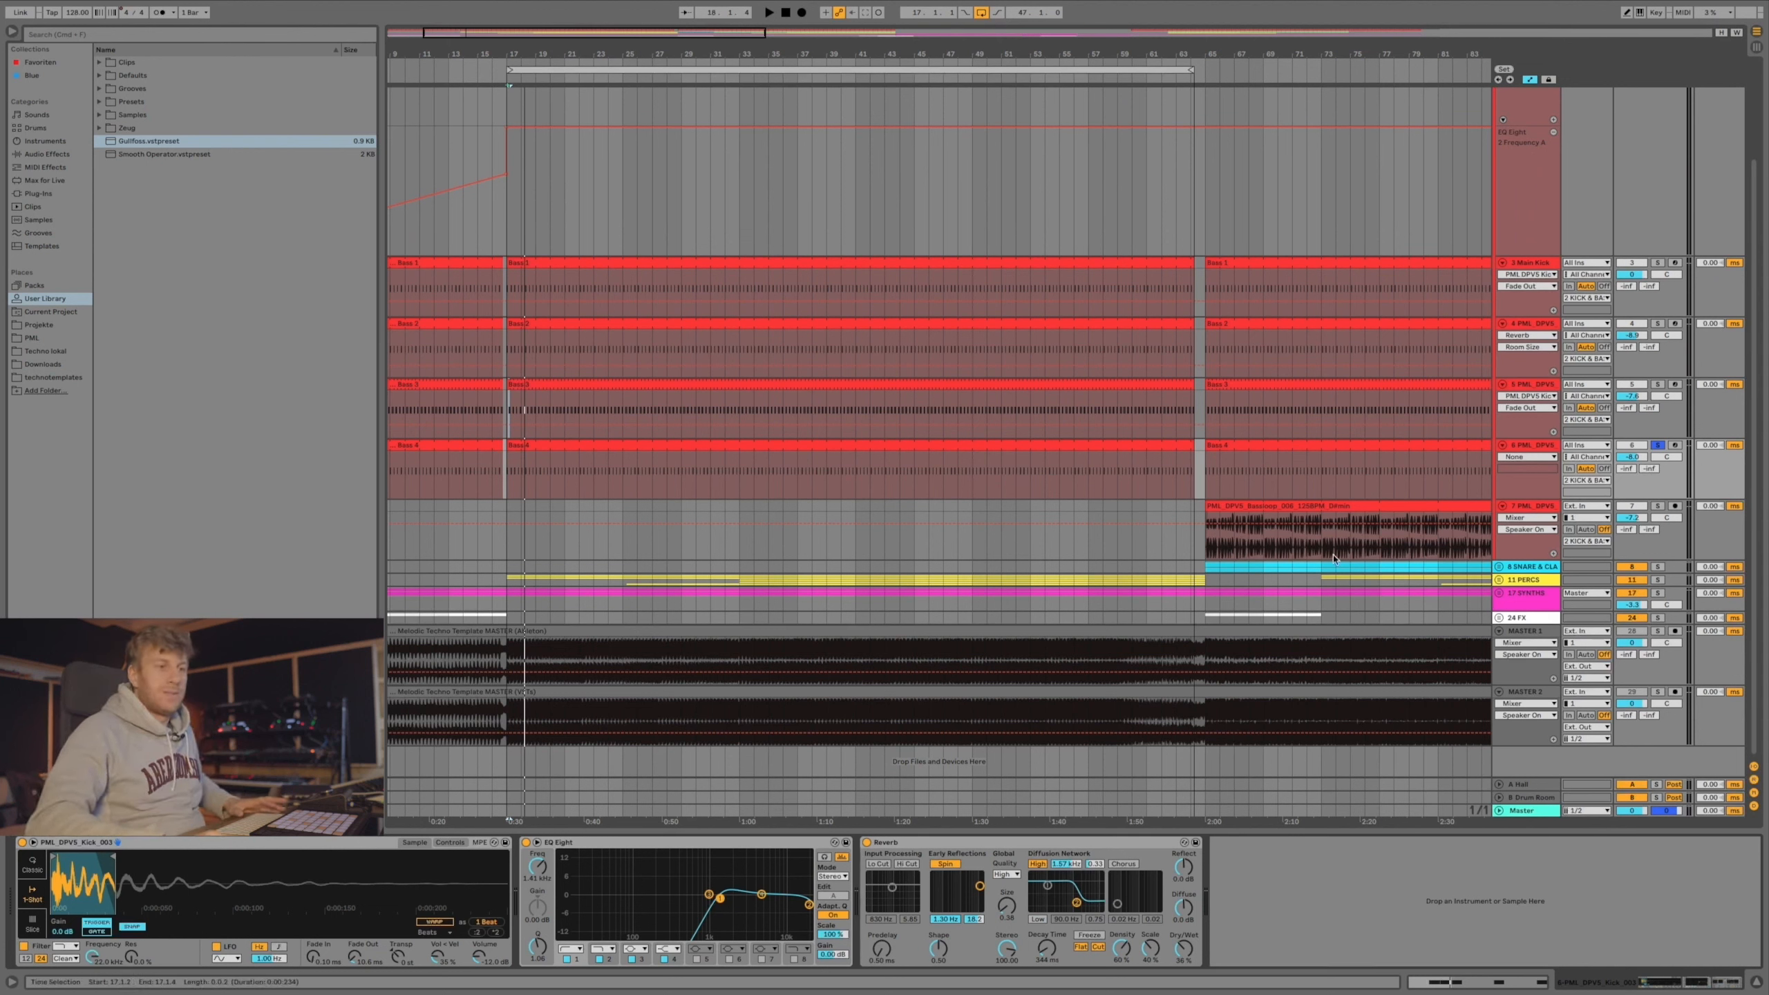
# Play track 6 and the Main Kick each soloed on its own, solo both together and stop playback.
pyautogui.press('space')
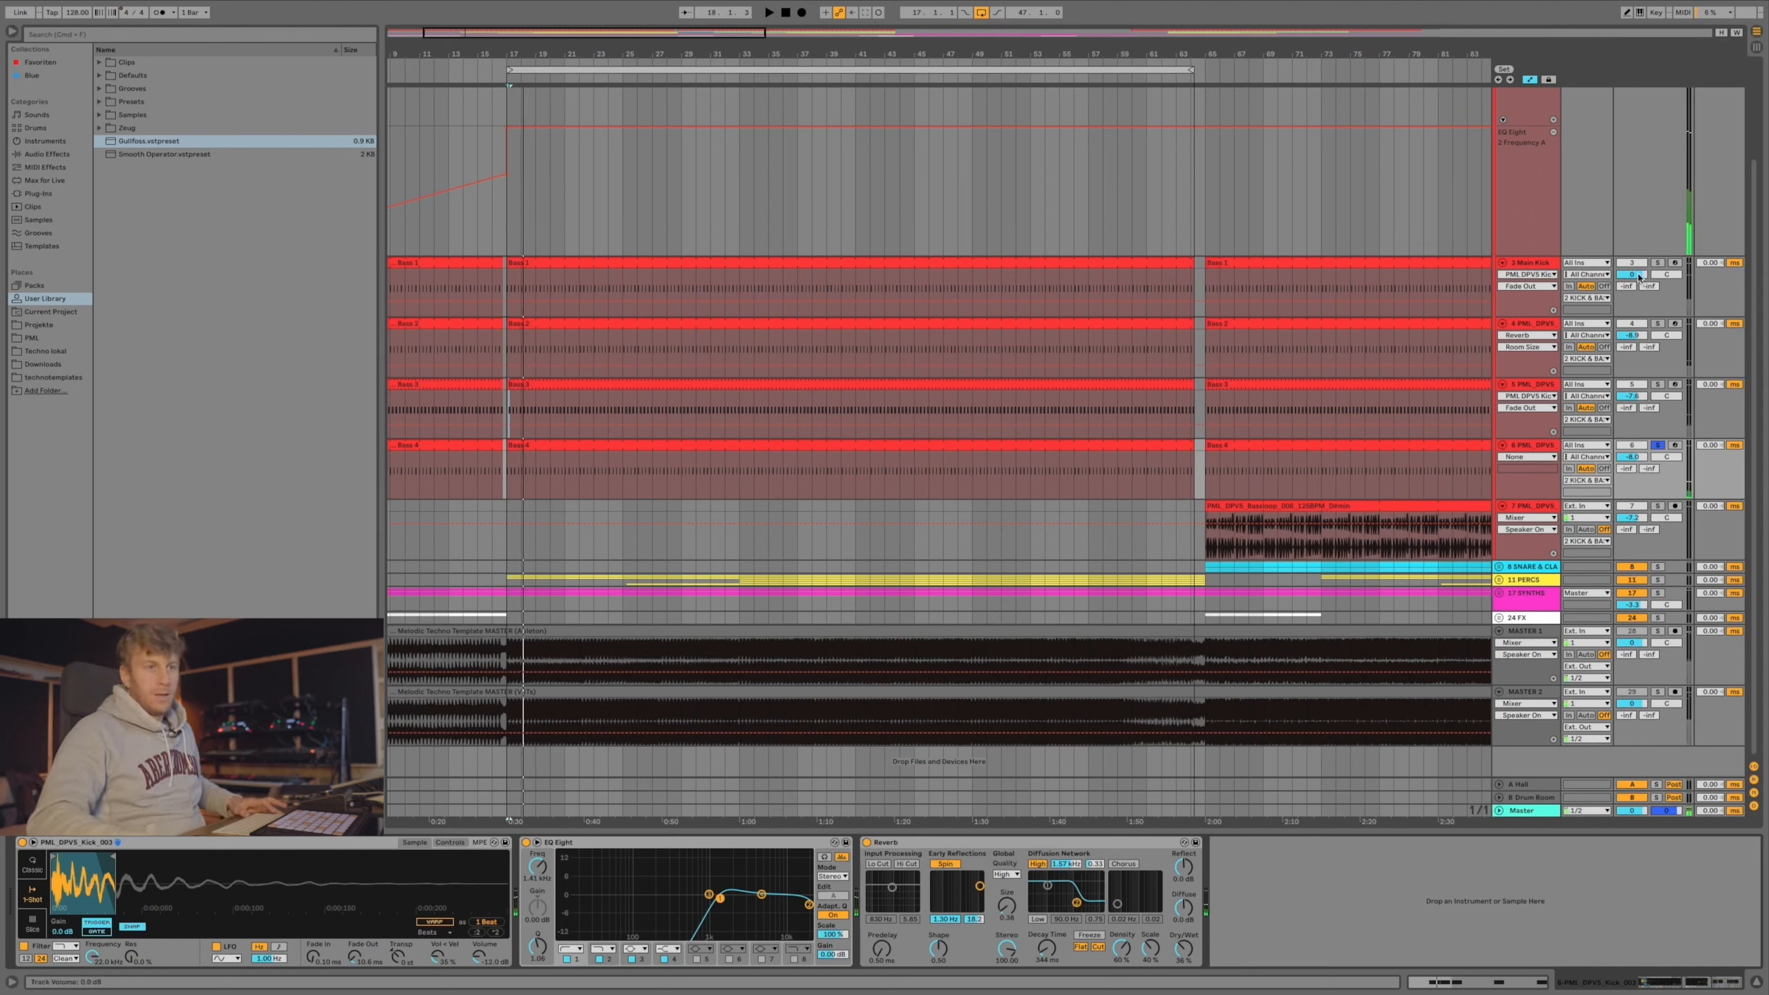
pyautogui.click(1659, 445)
pyautogui.click(1657, 263)
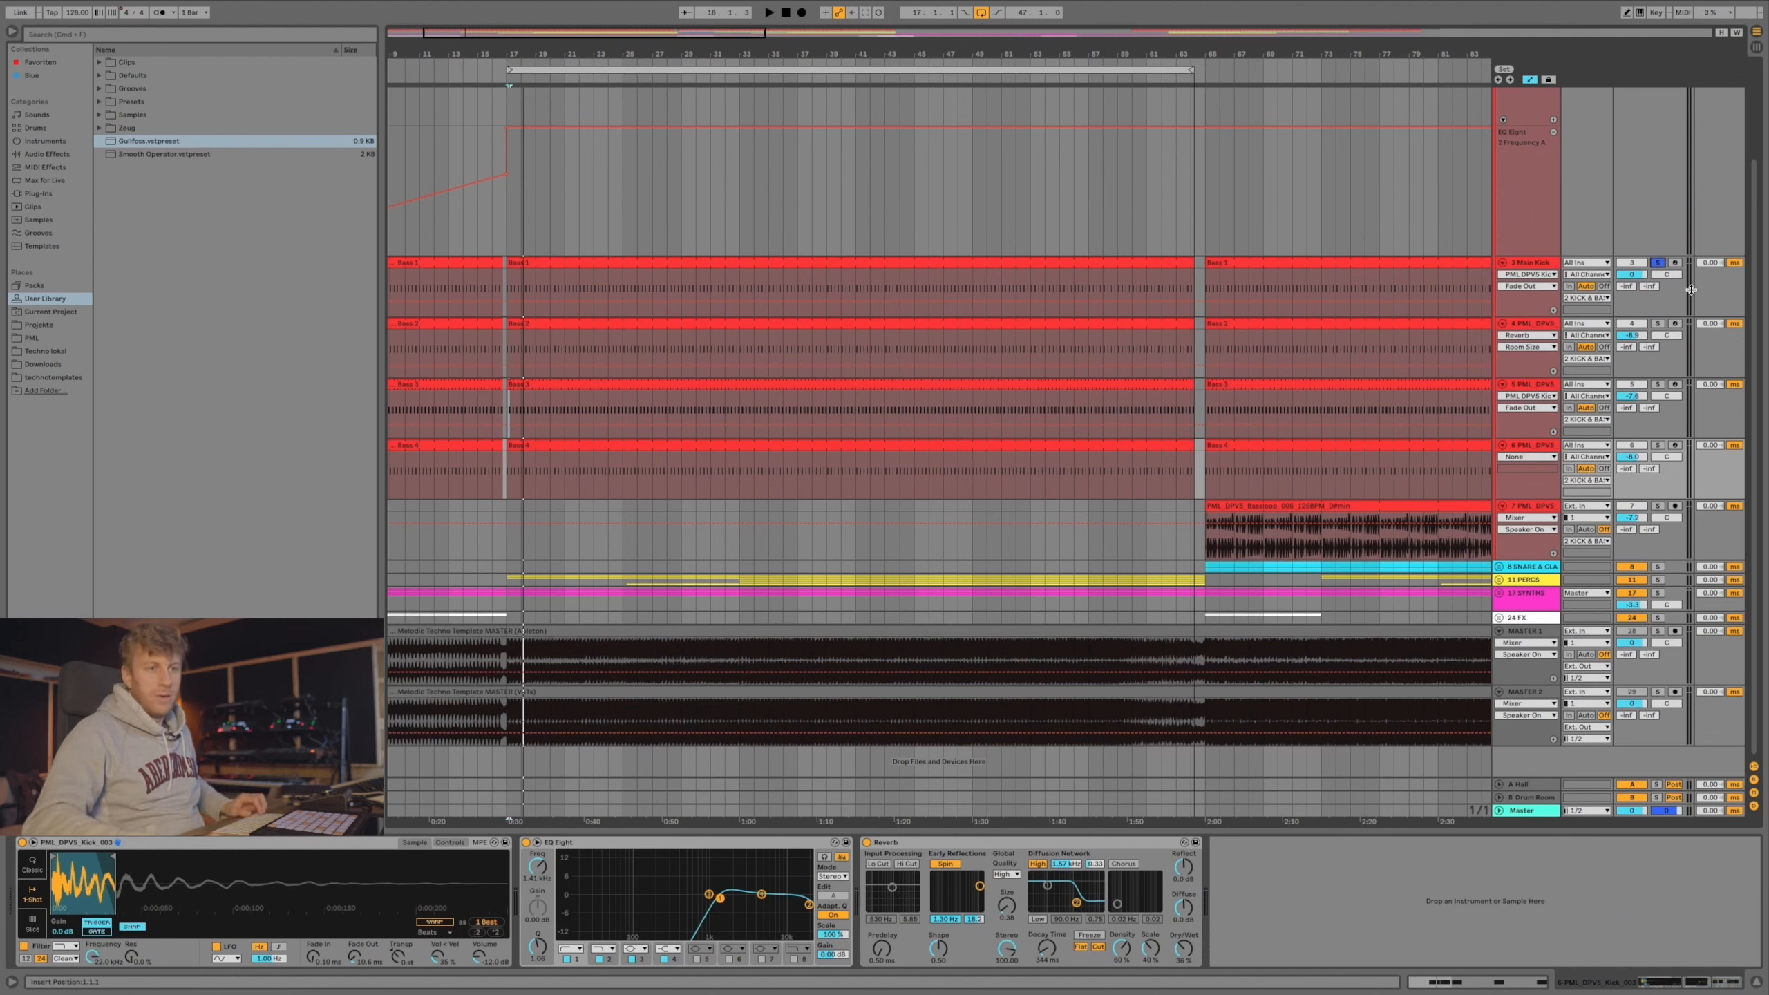
pyautogui.press('space')
pyautogui.click(1658, 445)
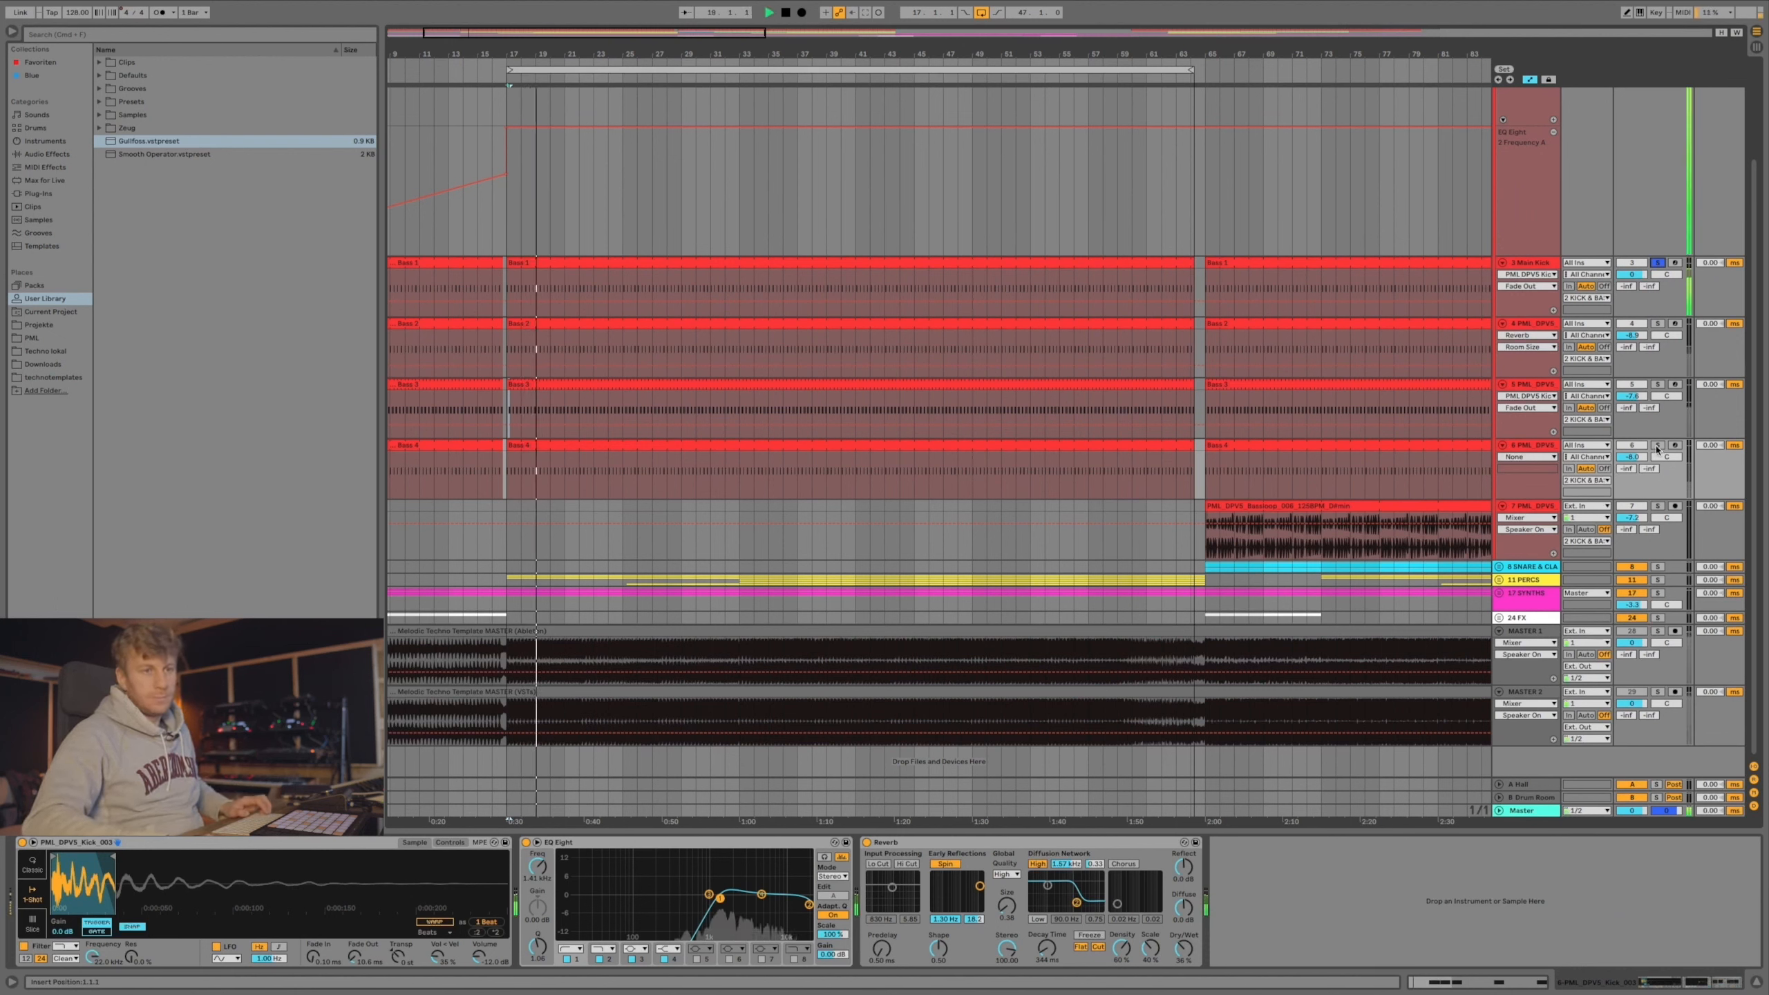
pyautogui.click(1659, 263)
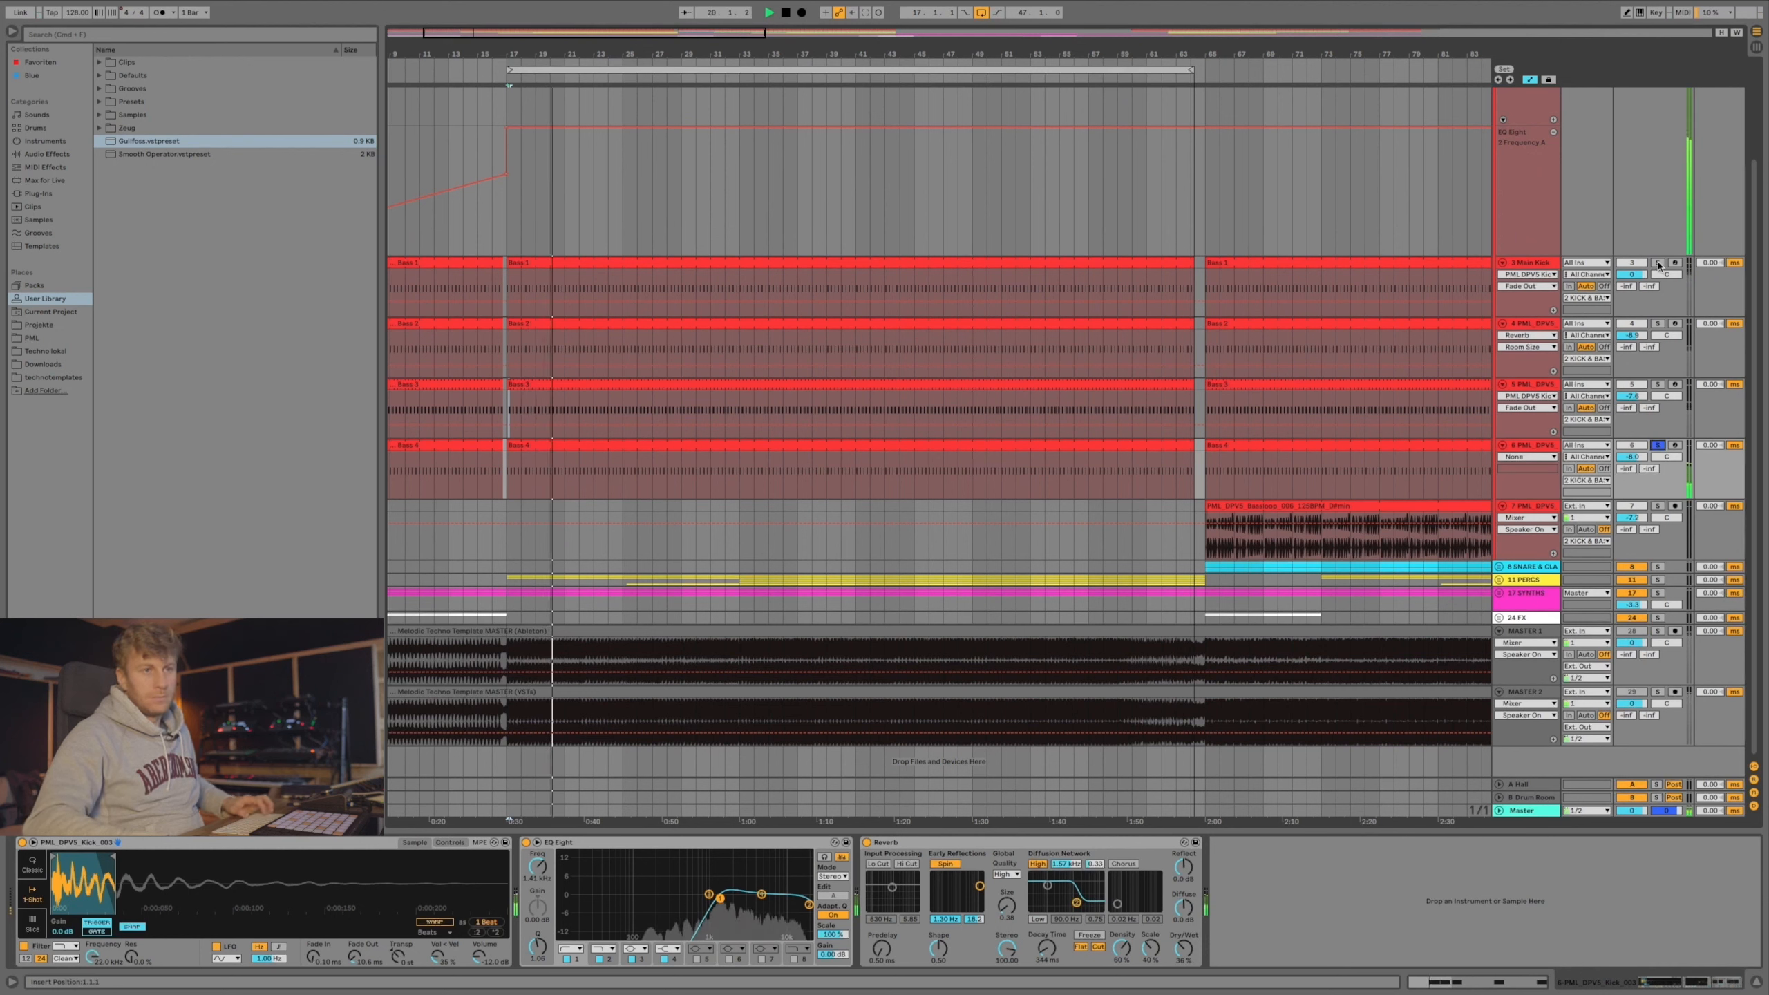
pyautogui.keyDown('super'); pyautogui.click(1658, 446); pyautogui.keyUp('super')
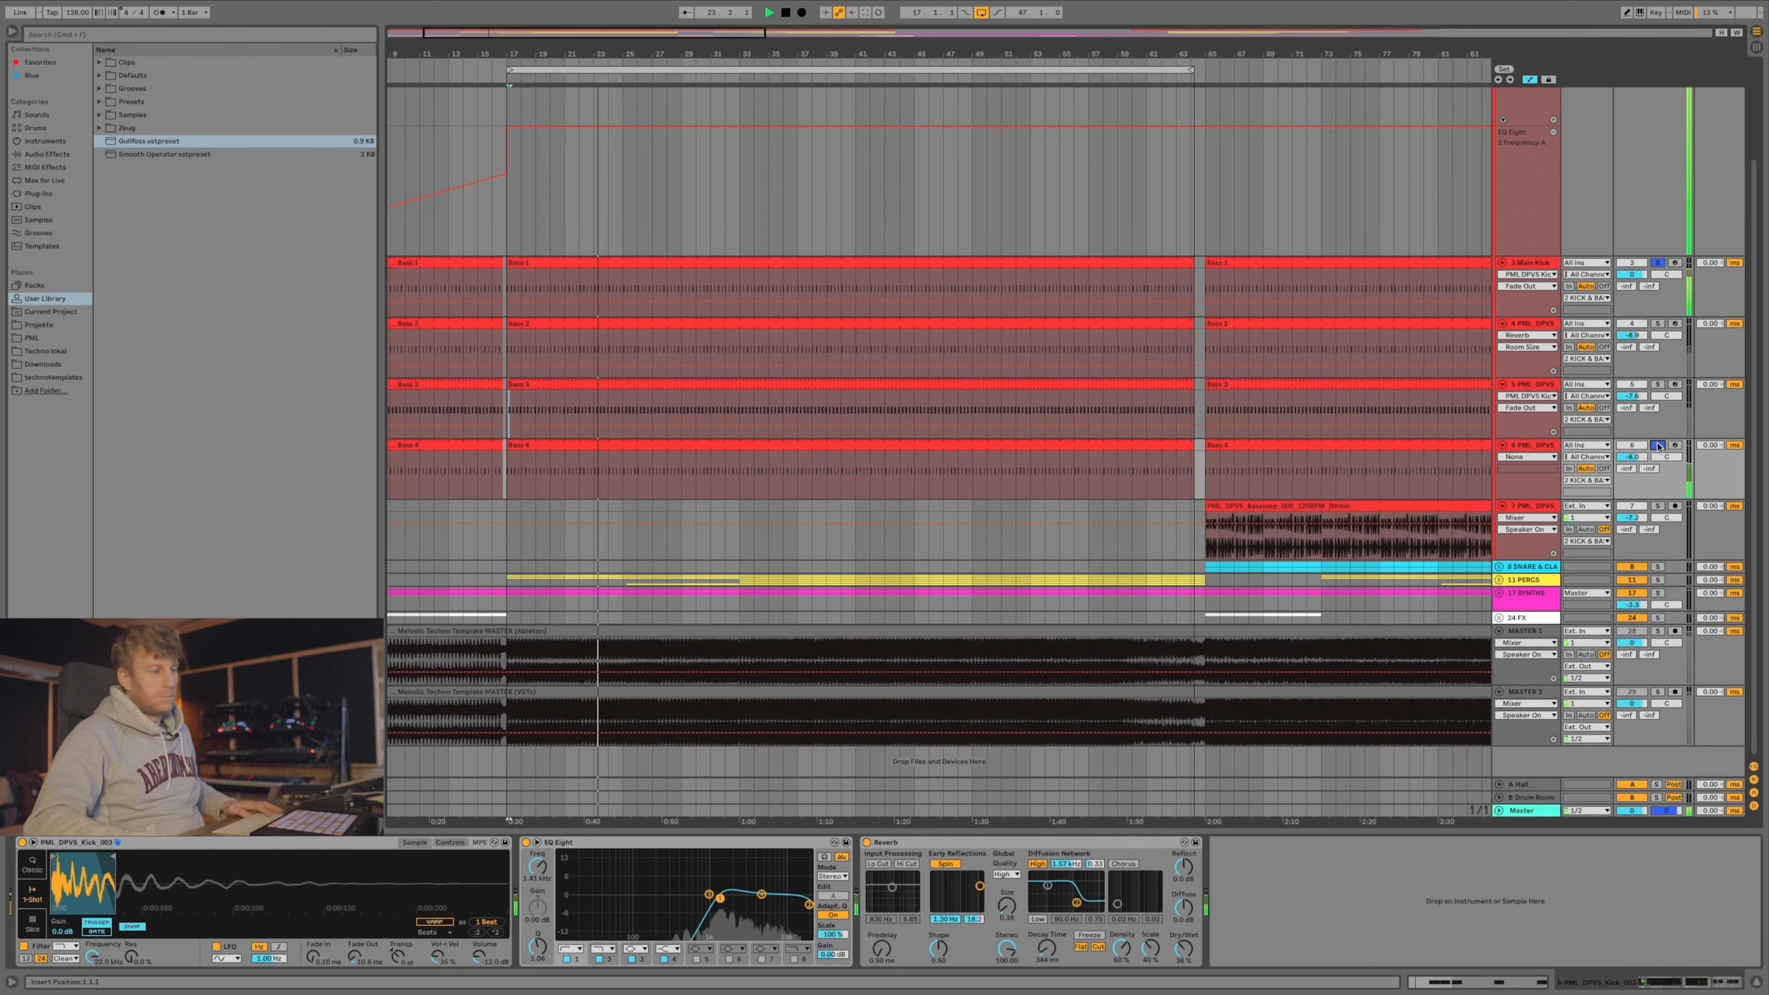
pyautogui.press('space')
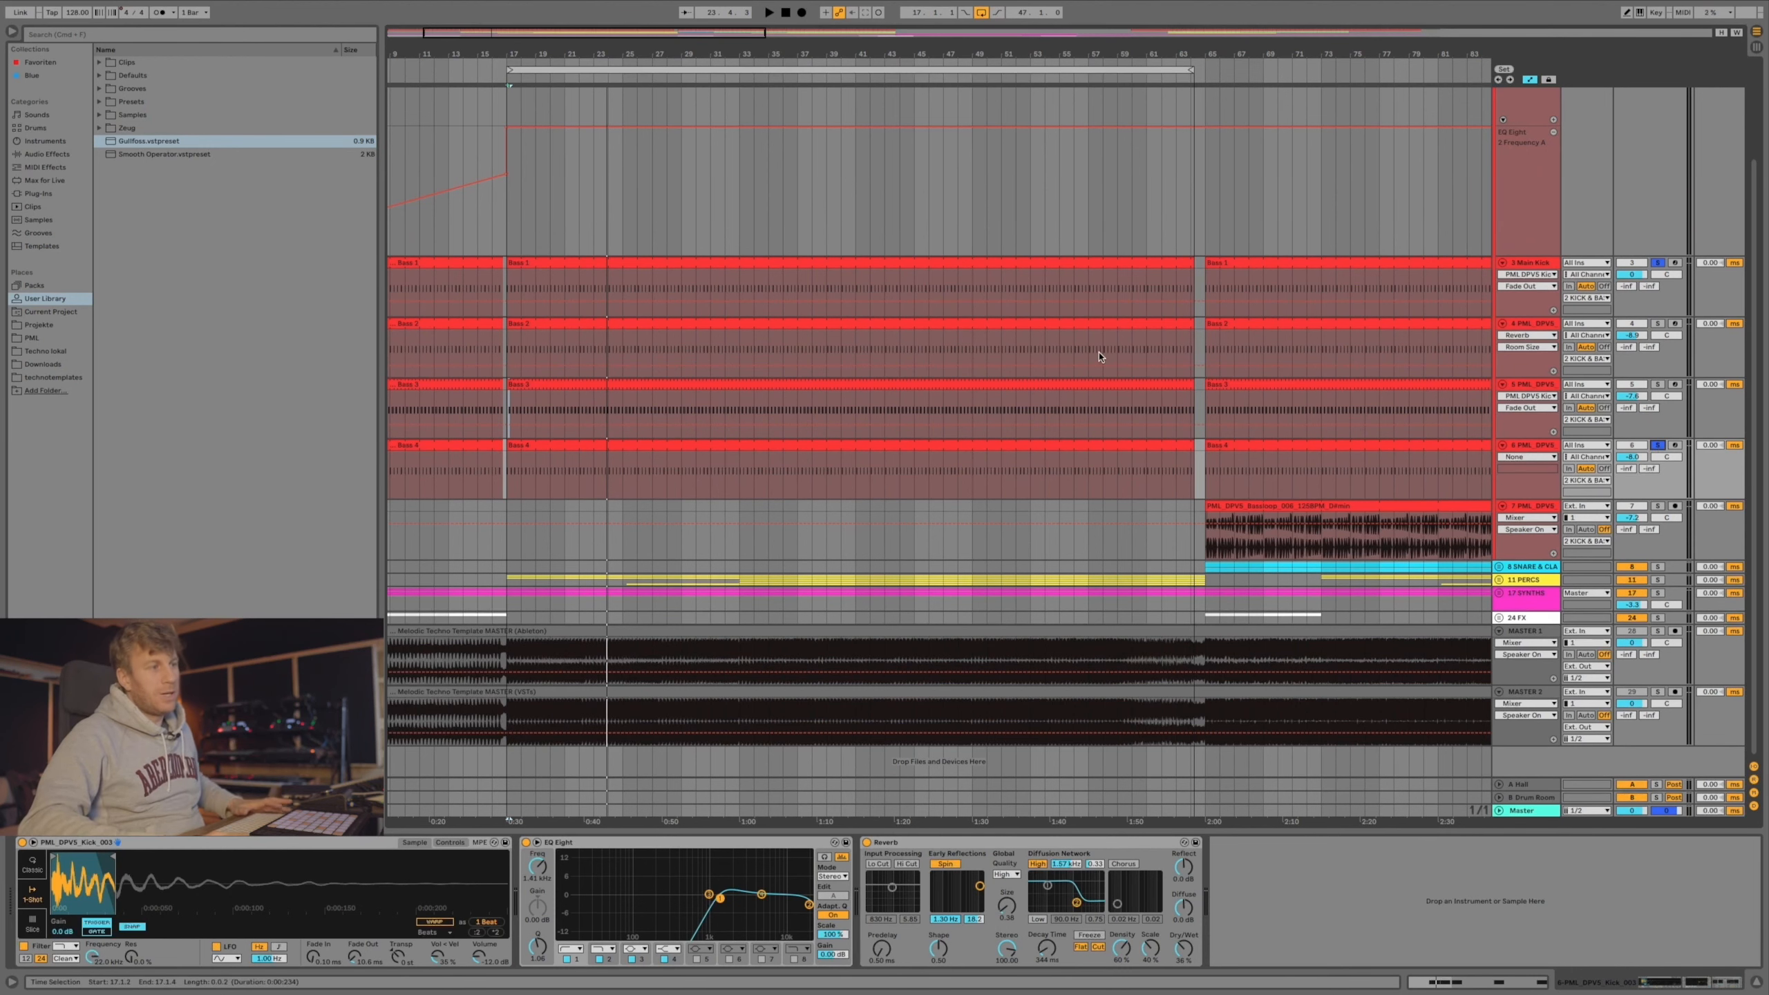
# Select track 7's bass loop clip at bar 65 to view the track's devices, and open the clip's waveform.
pyautogui.hscroll(5, 1090, 356)
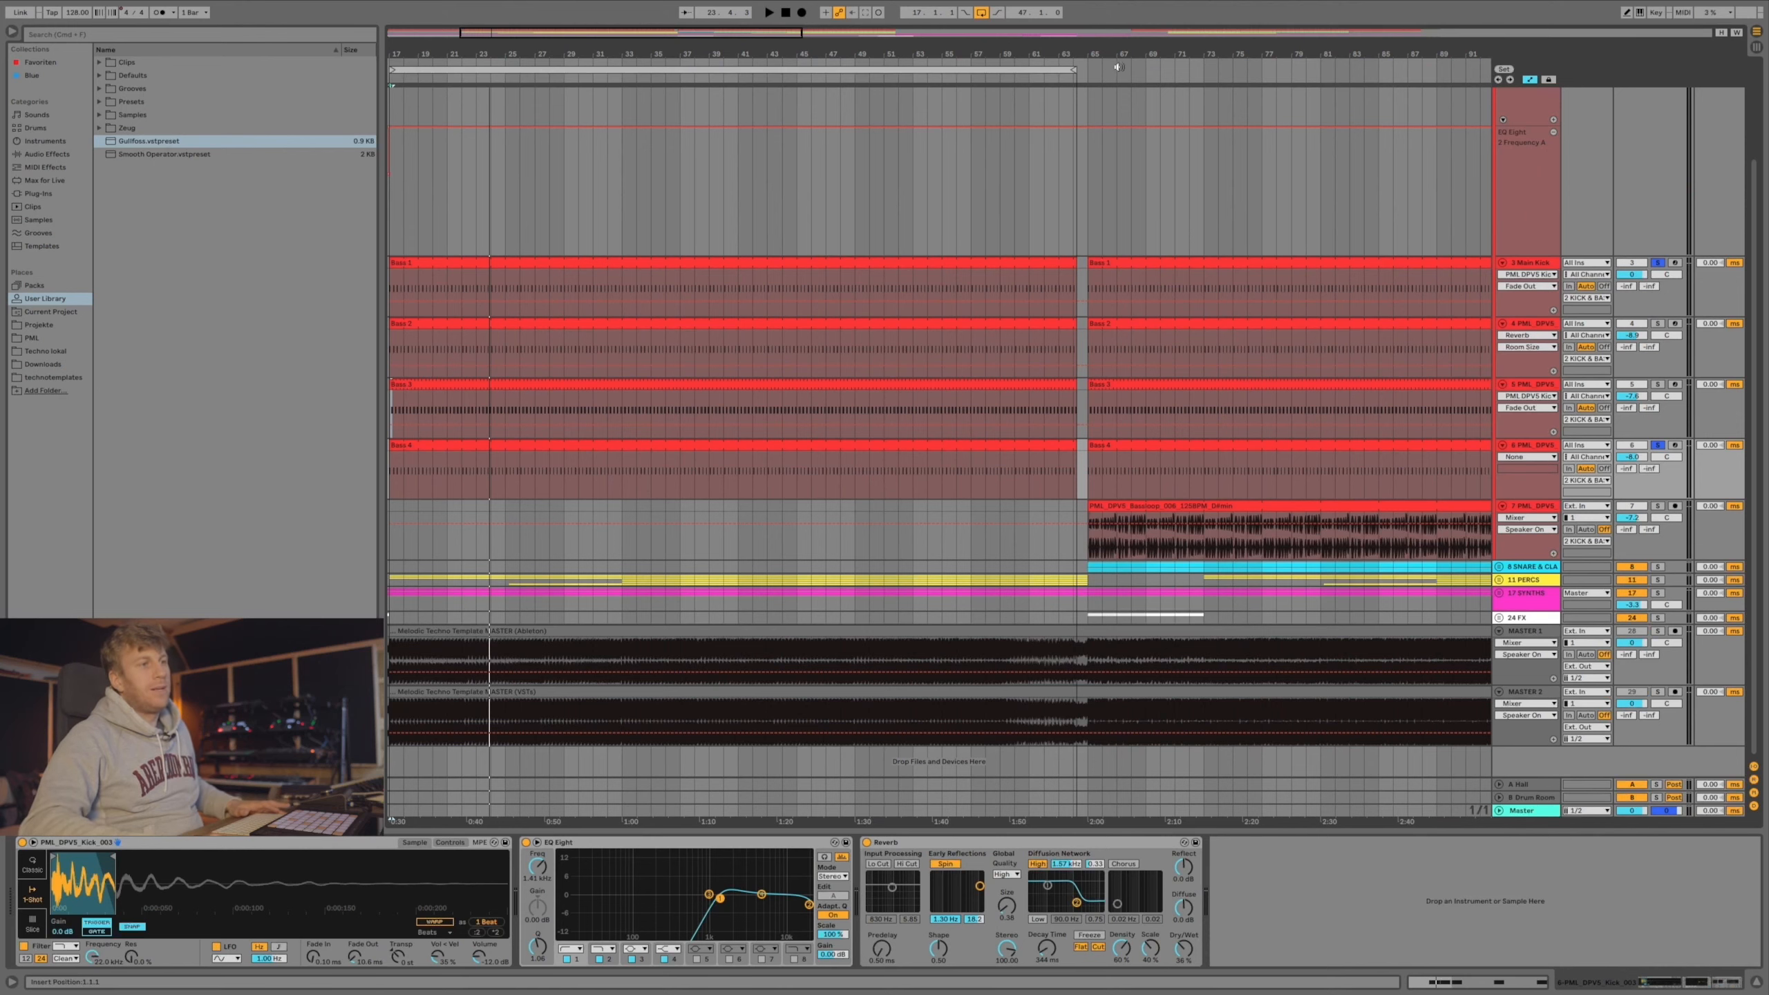
pyautogui.hscroll(7, 1114, 61)
pyautogui.hscroll(9, 771, 299)
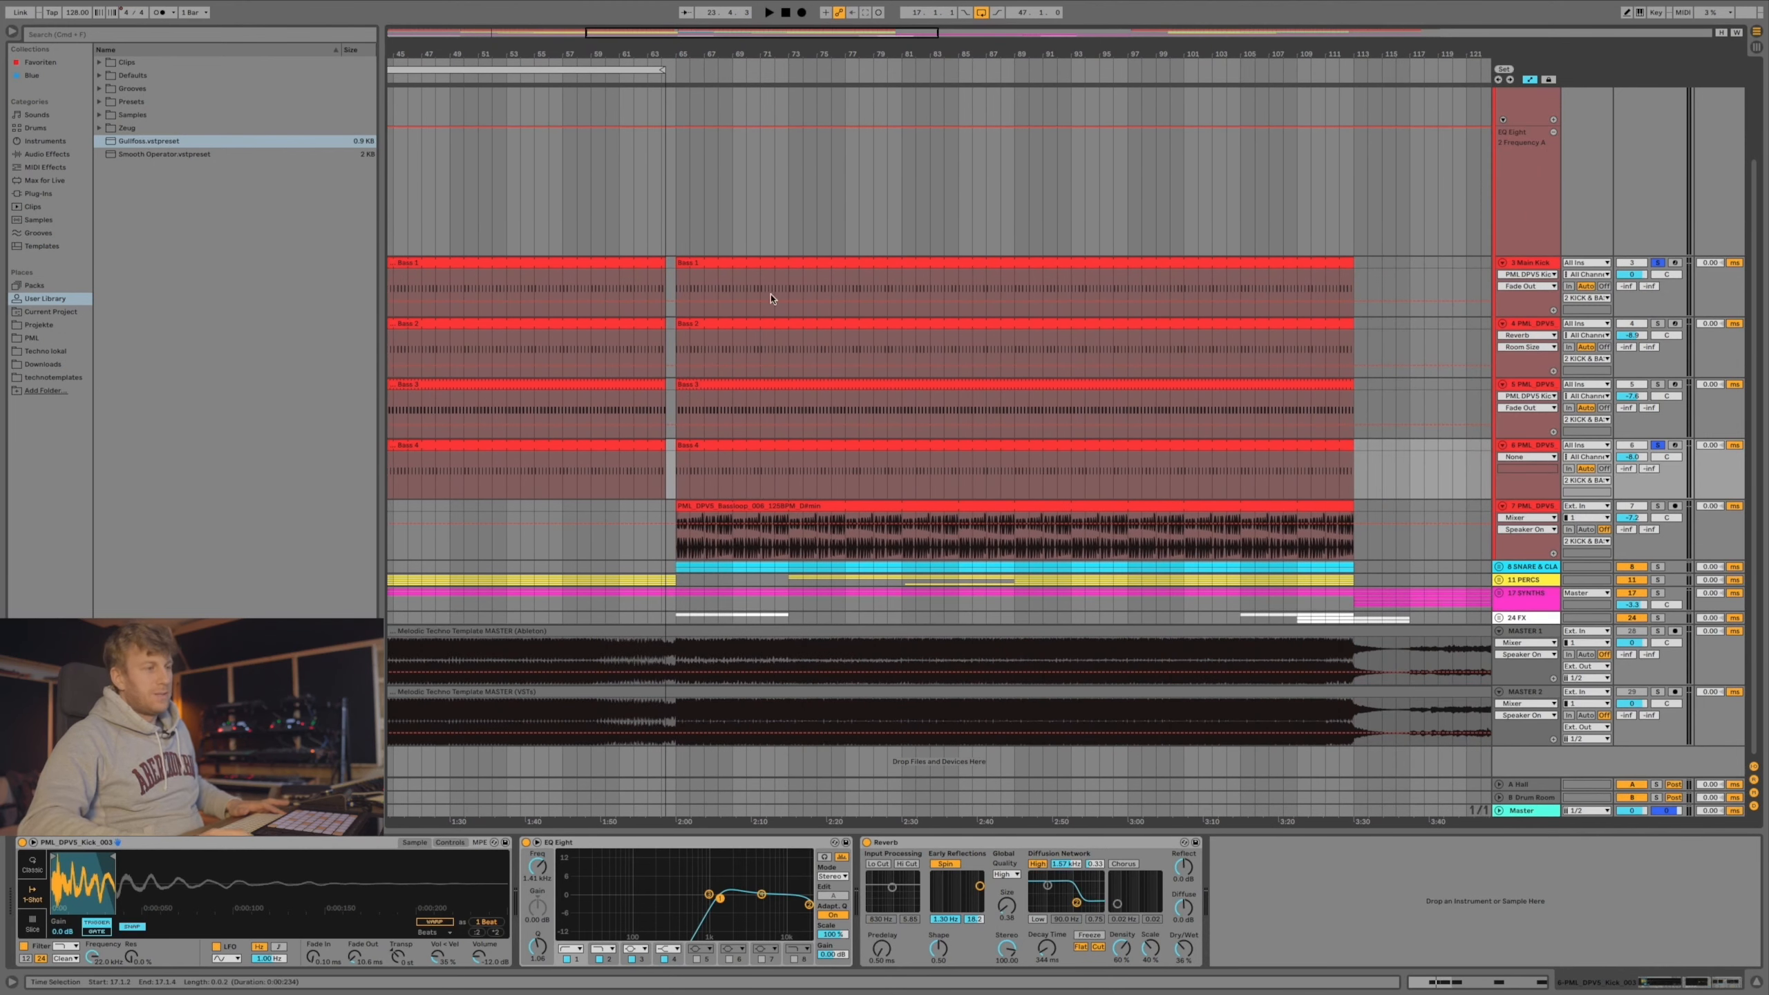
pyautogui.click(763, 505)
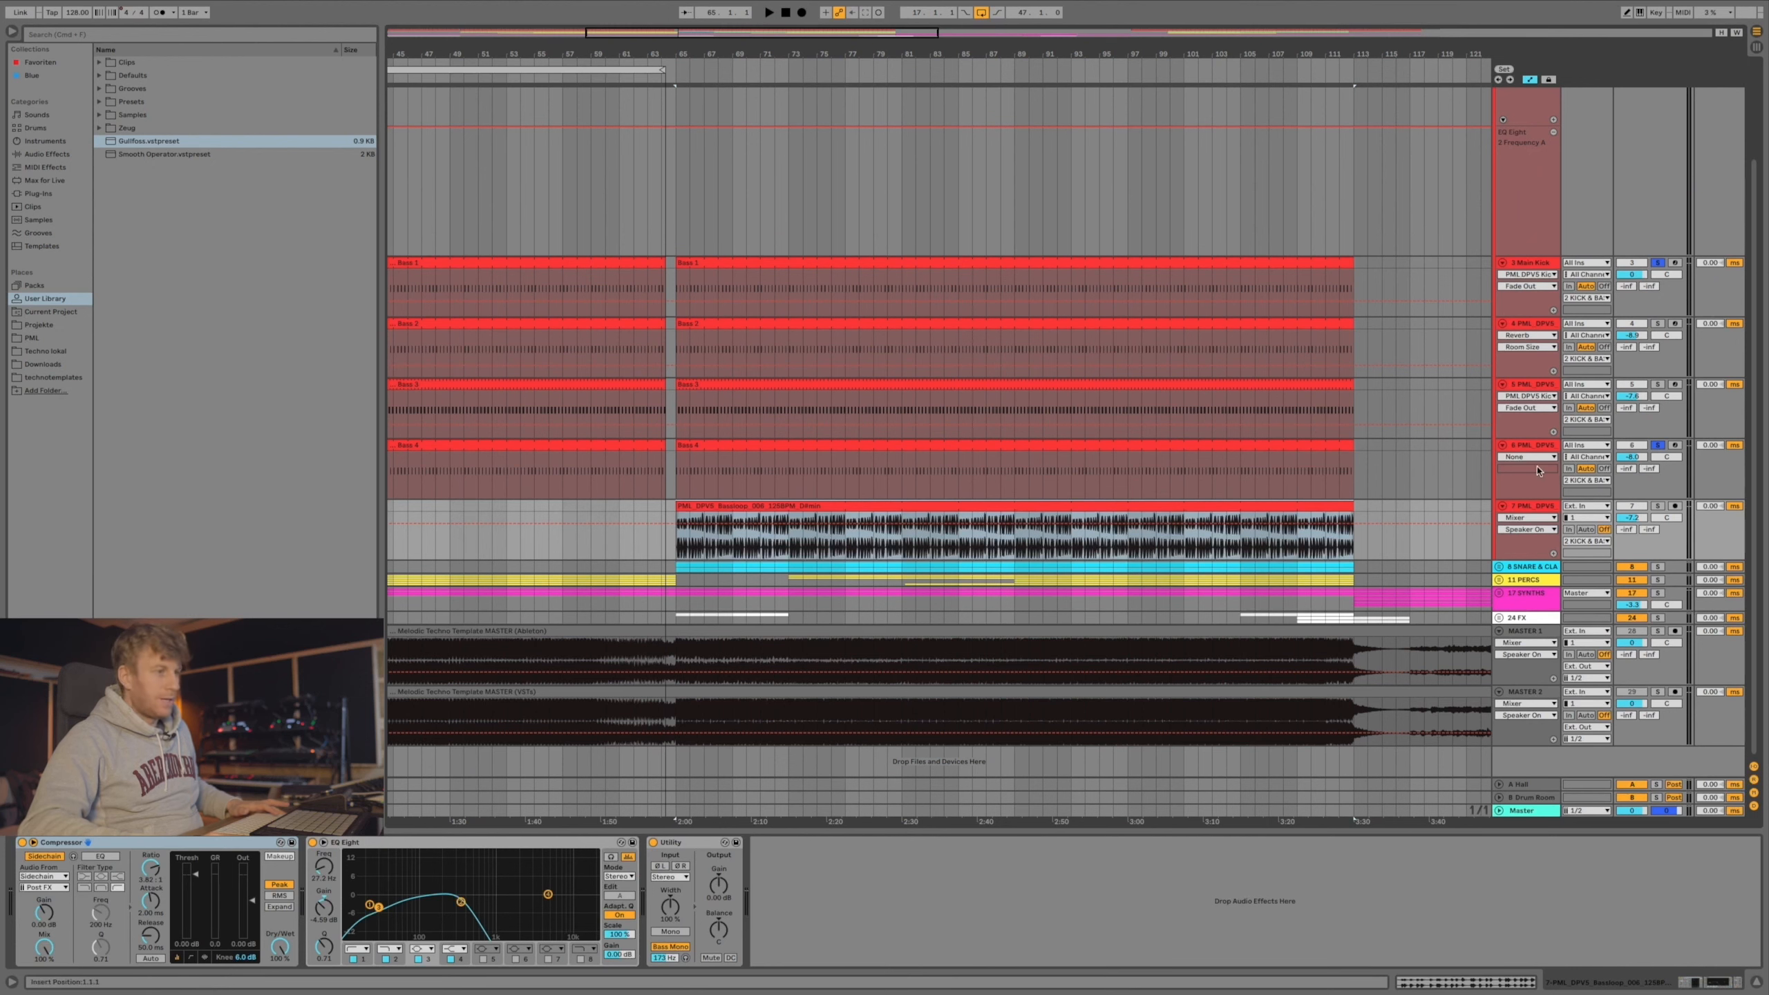
pyautogui.doubleClick(899, 506)
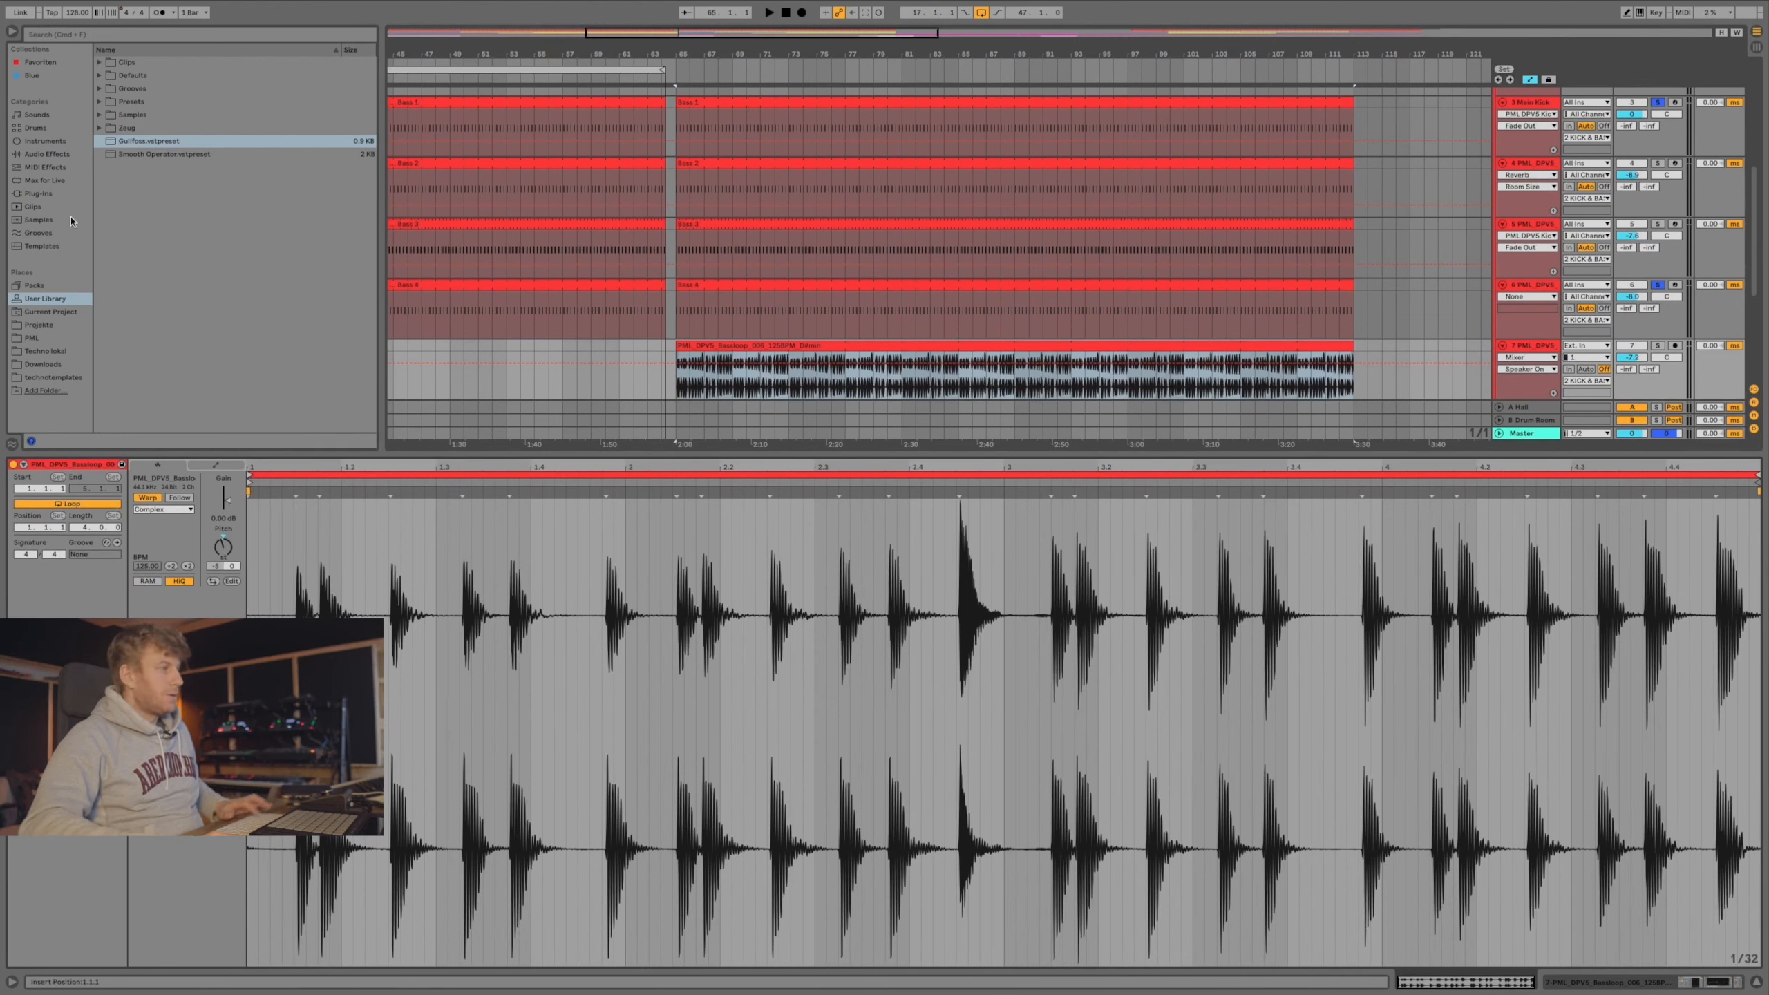
# Browse the PML sample folder down to the loops of Deep Premium Vol. 5.0 and shrink the clip waveform area to enlarge the browser.
pyautogui.click(42, 338)
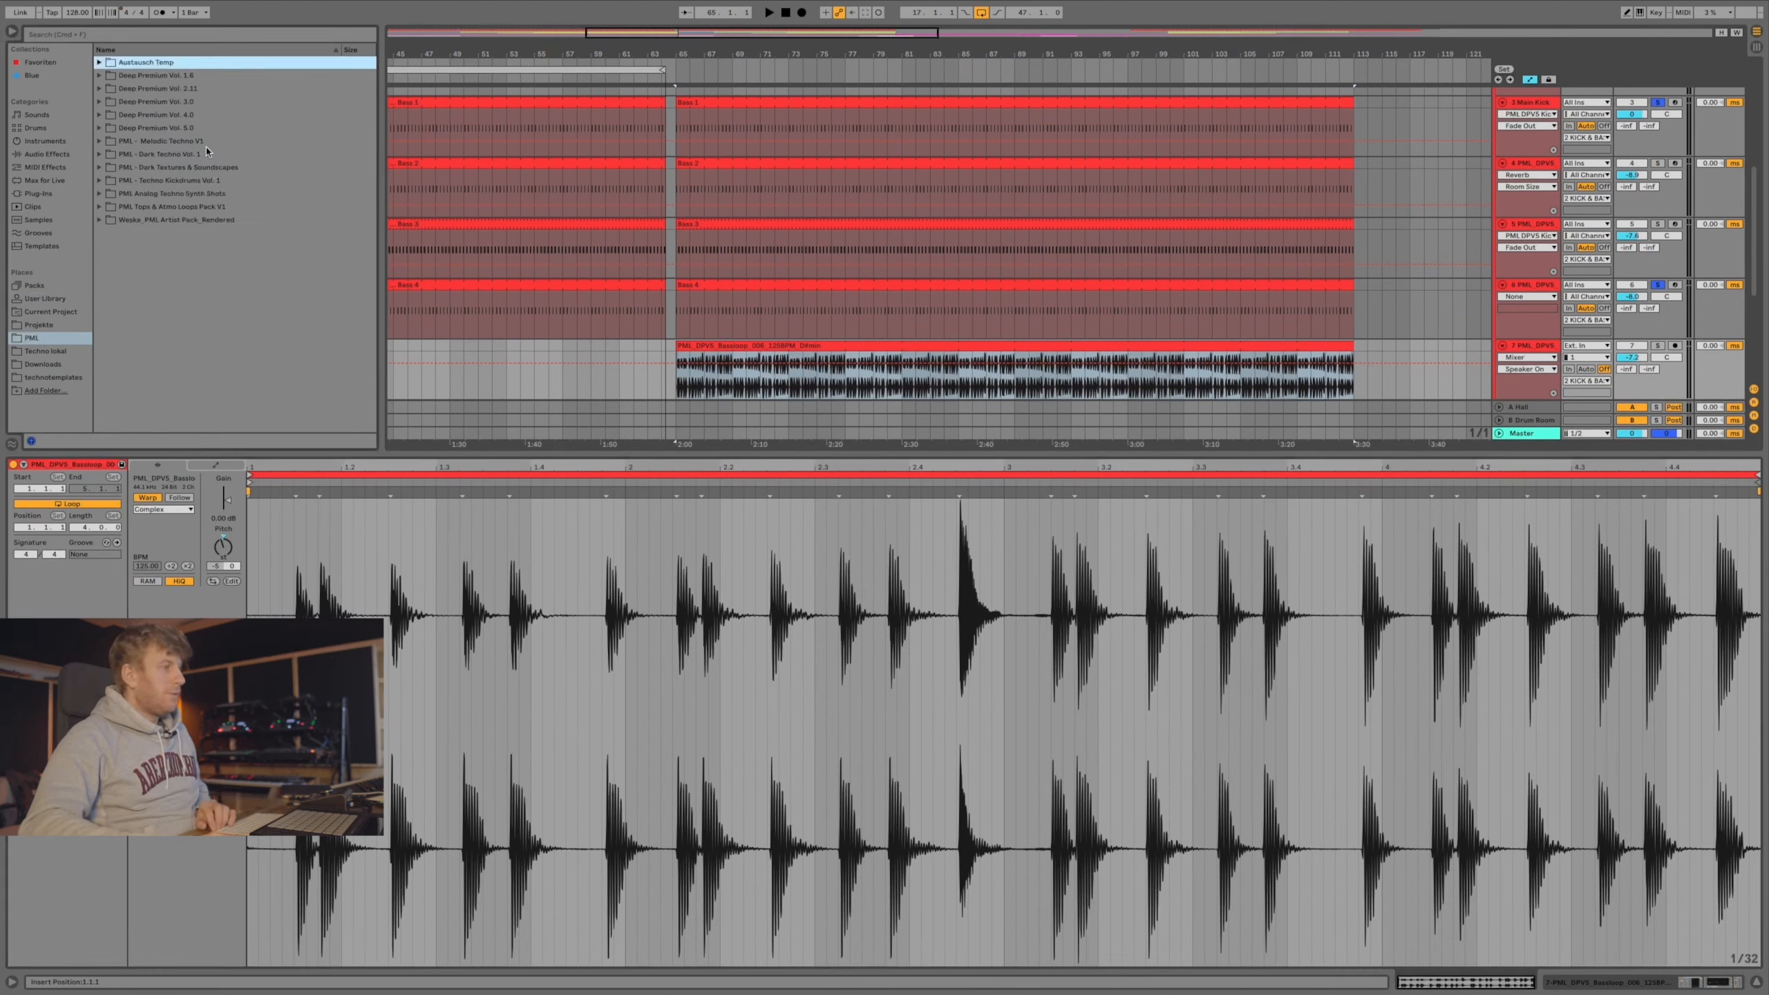
pyautogui.click(193, 130)
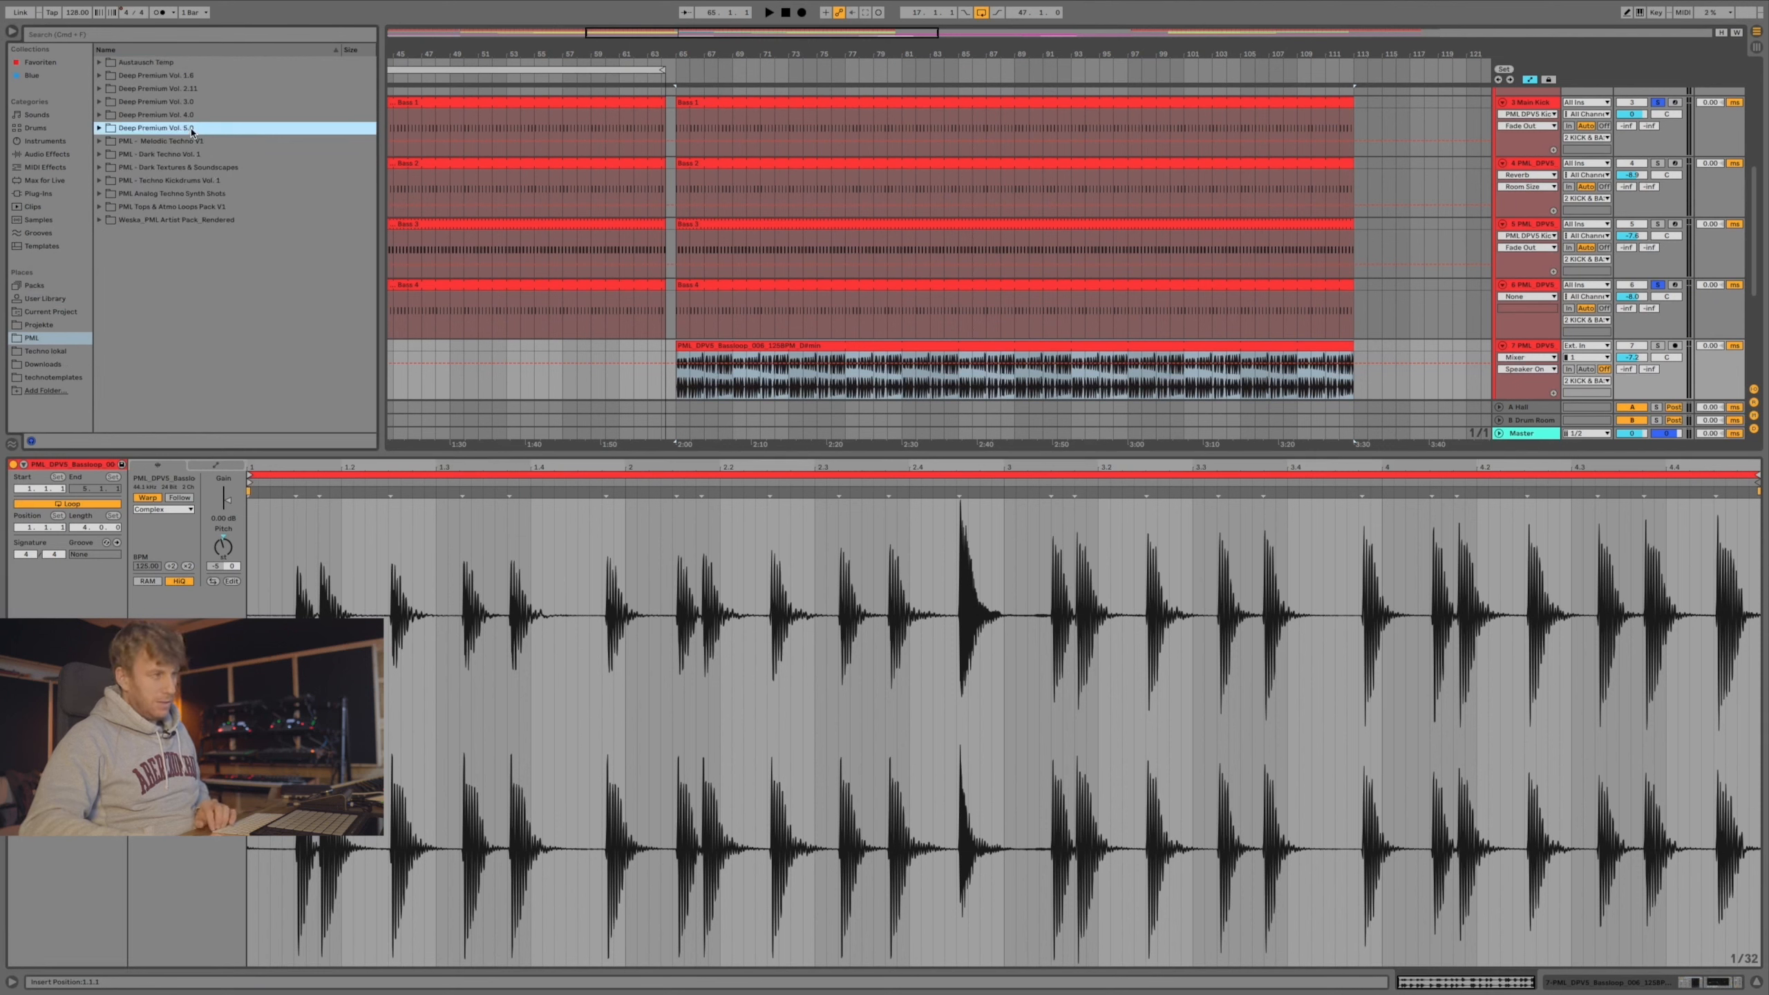
pyautogui.press('Right')
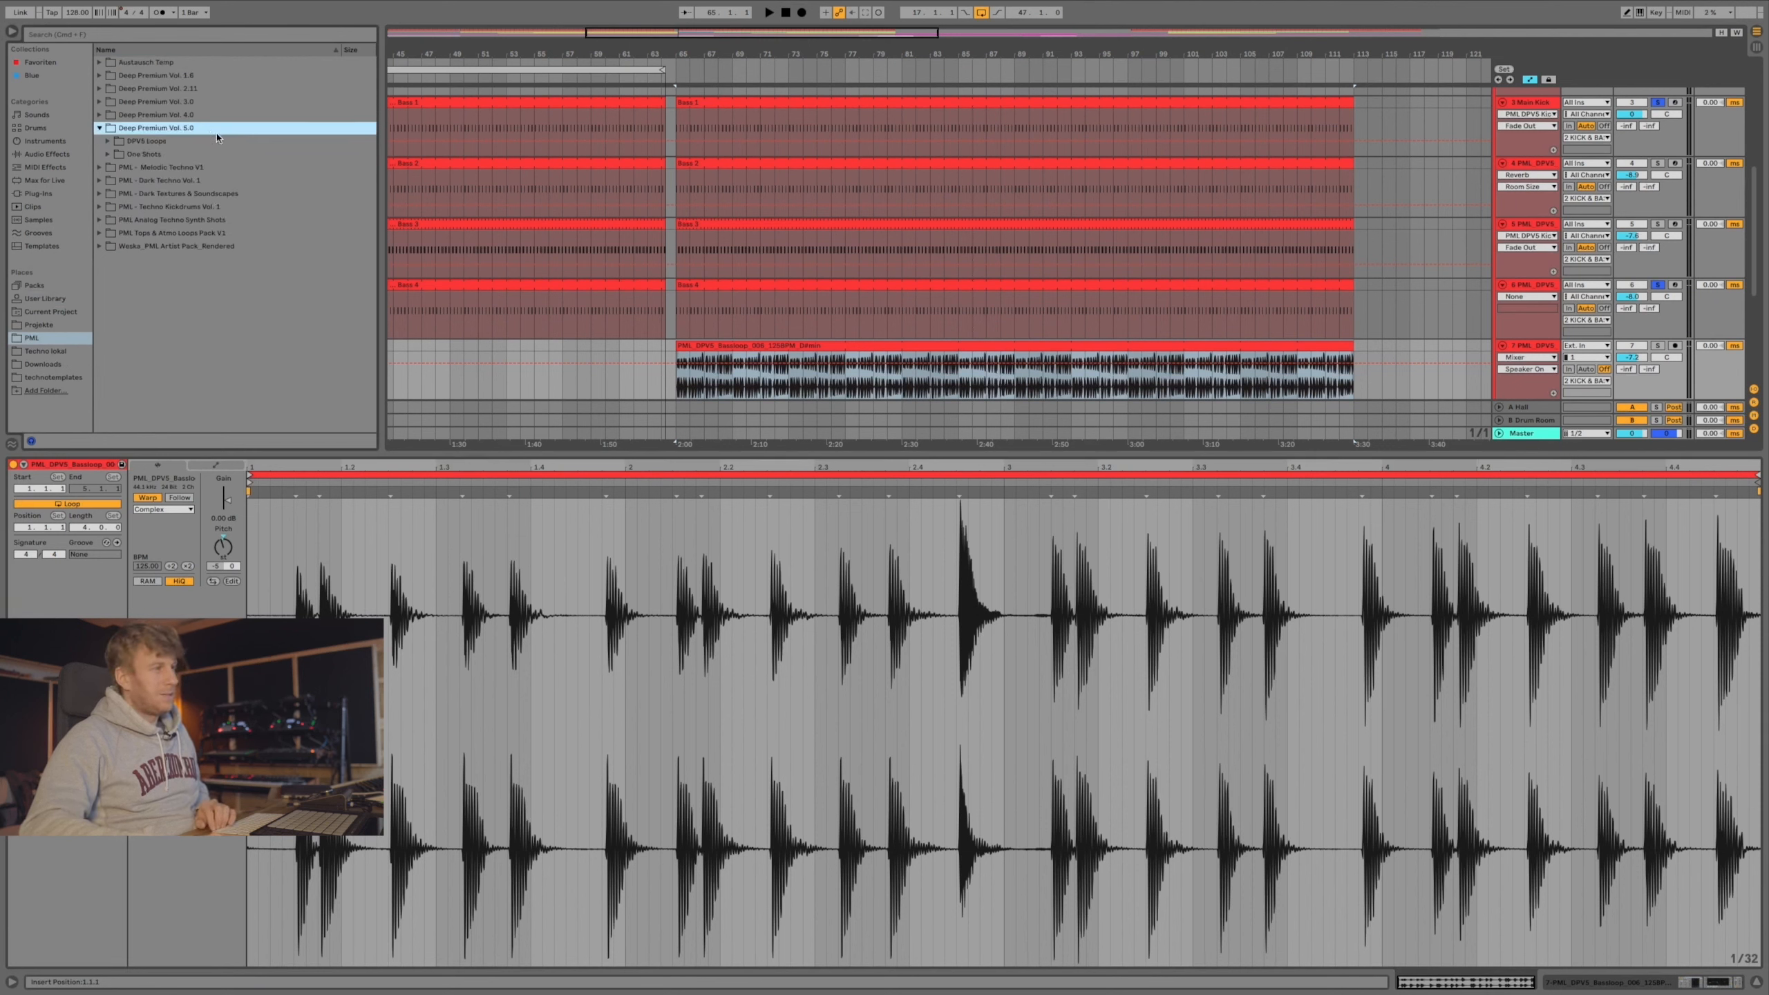
pyautogui.click(208, 140)
pyautogui.press('Right')
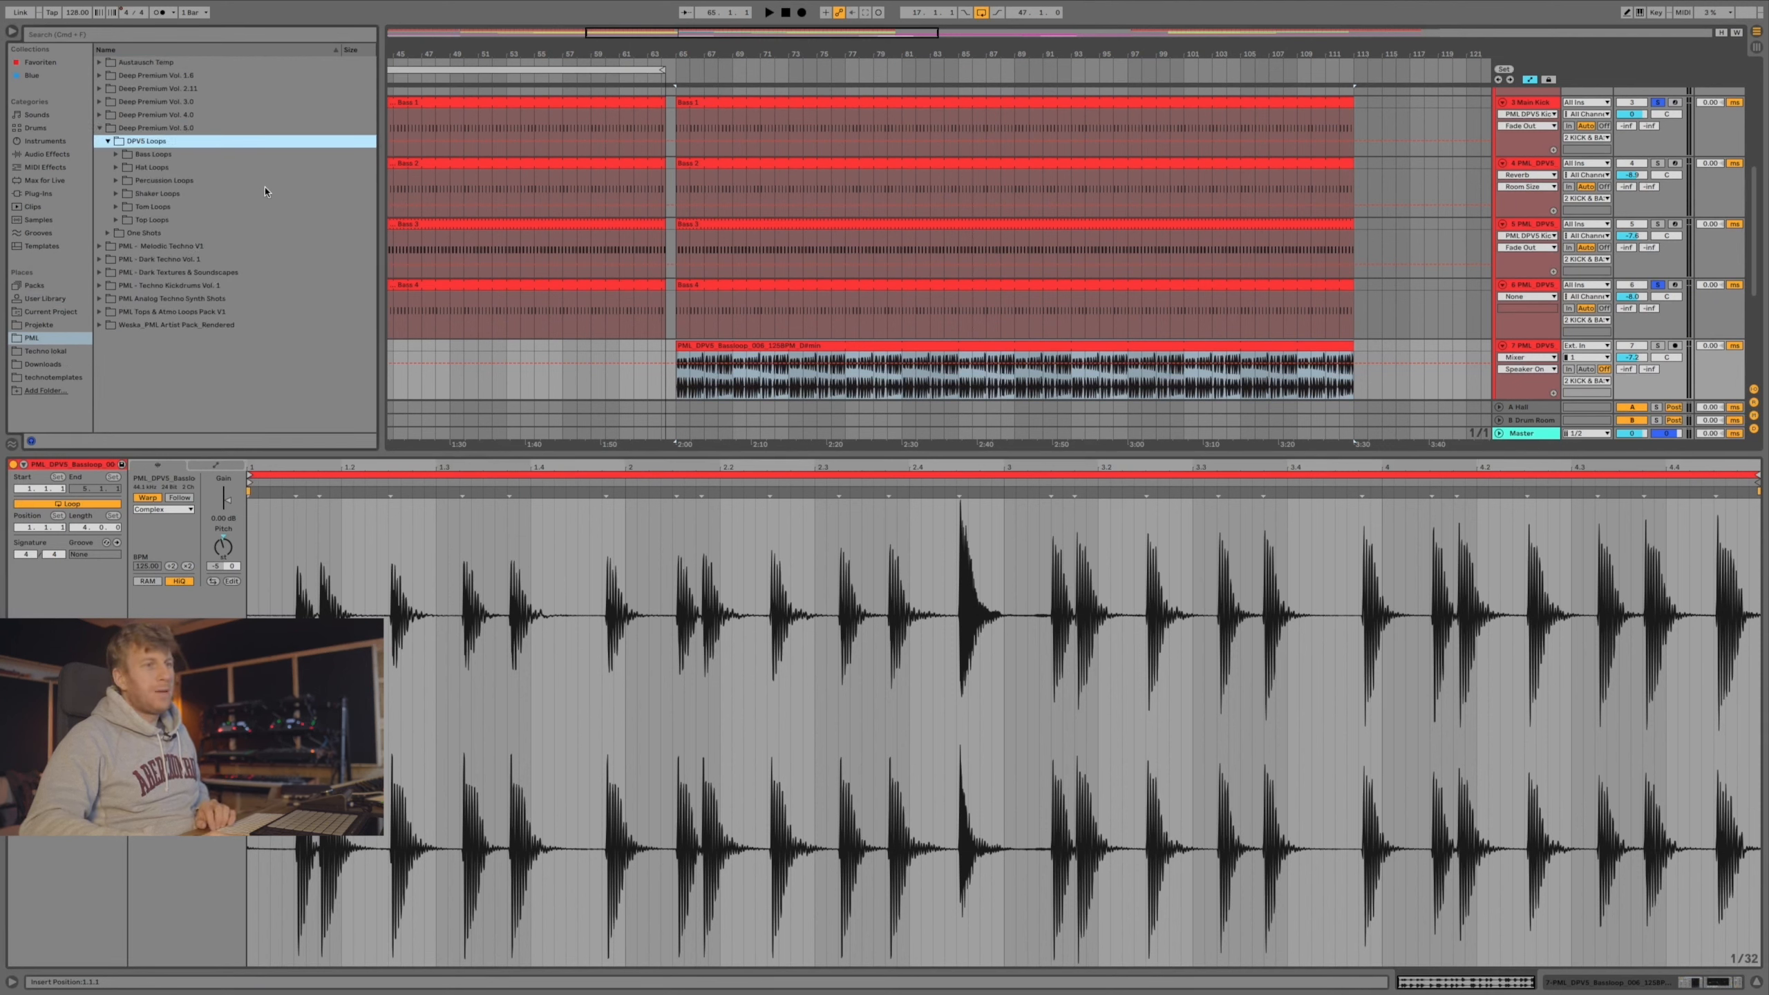
pyautogui.moveTo(347, 454); pyautogui.dragTo(347, 644)
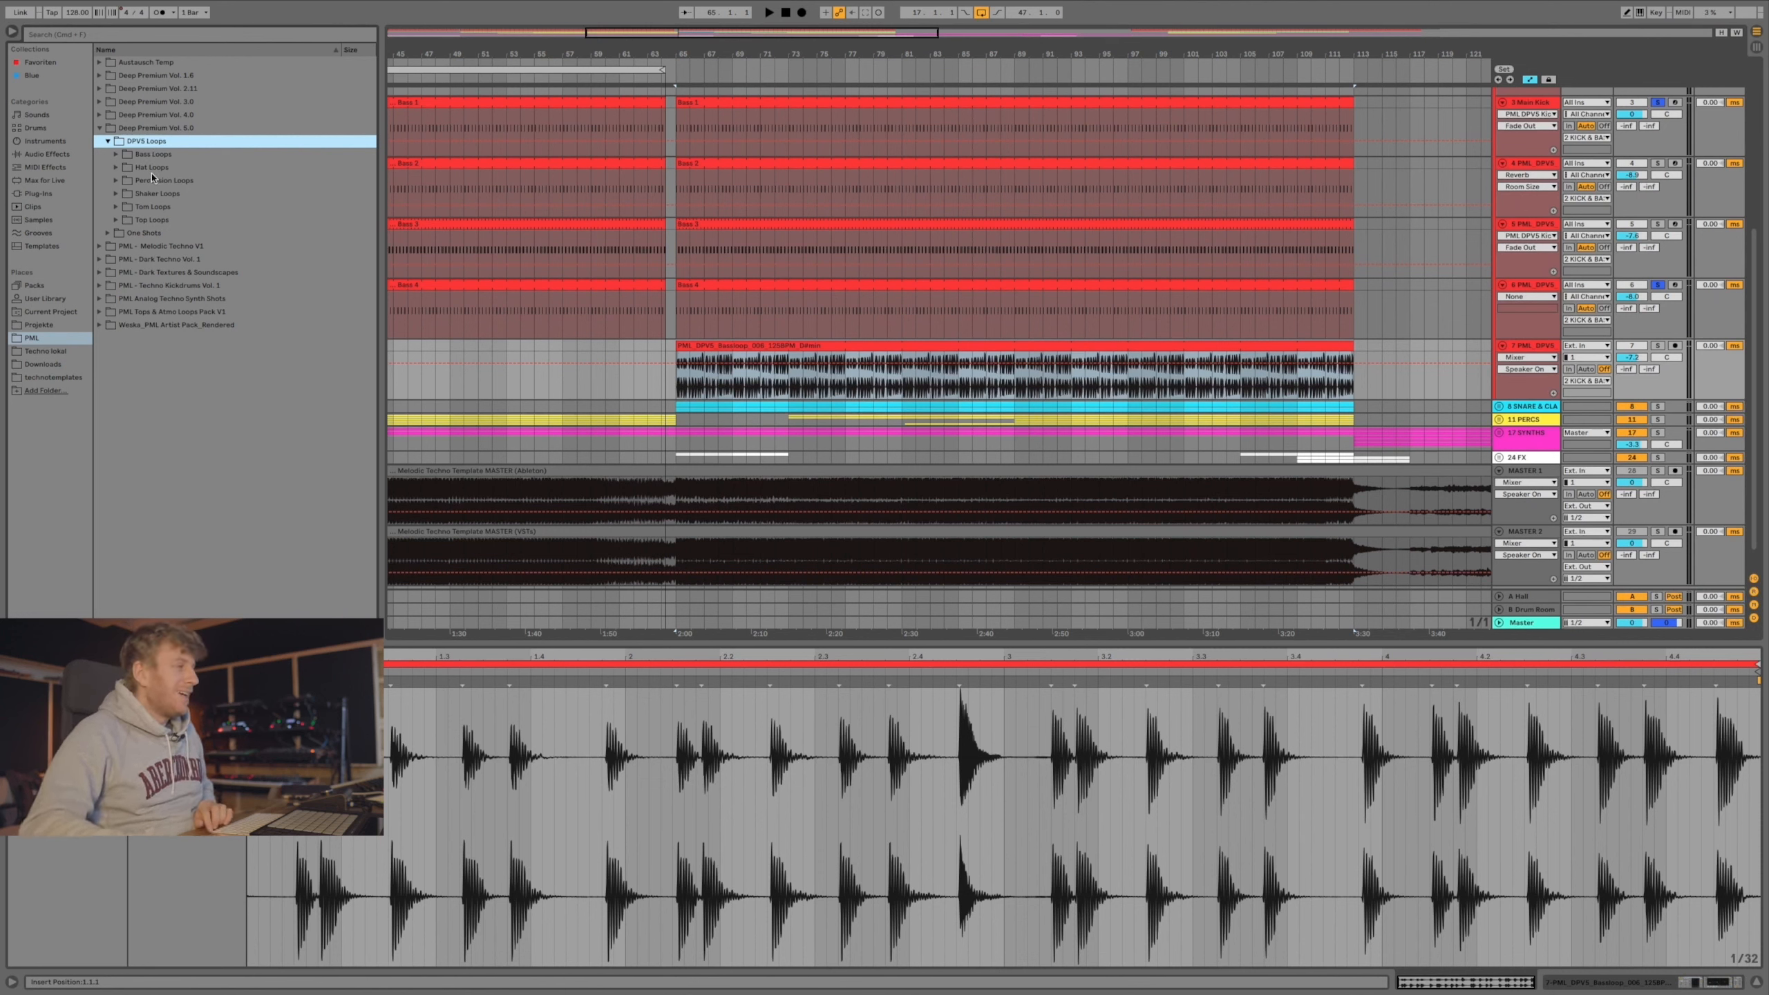
# Look through the Percussion Loops folder, collapse it and expand the Bass Loops folder to view its files.
pyautogui.click(188, 180)
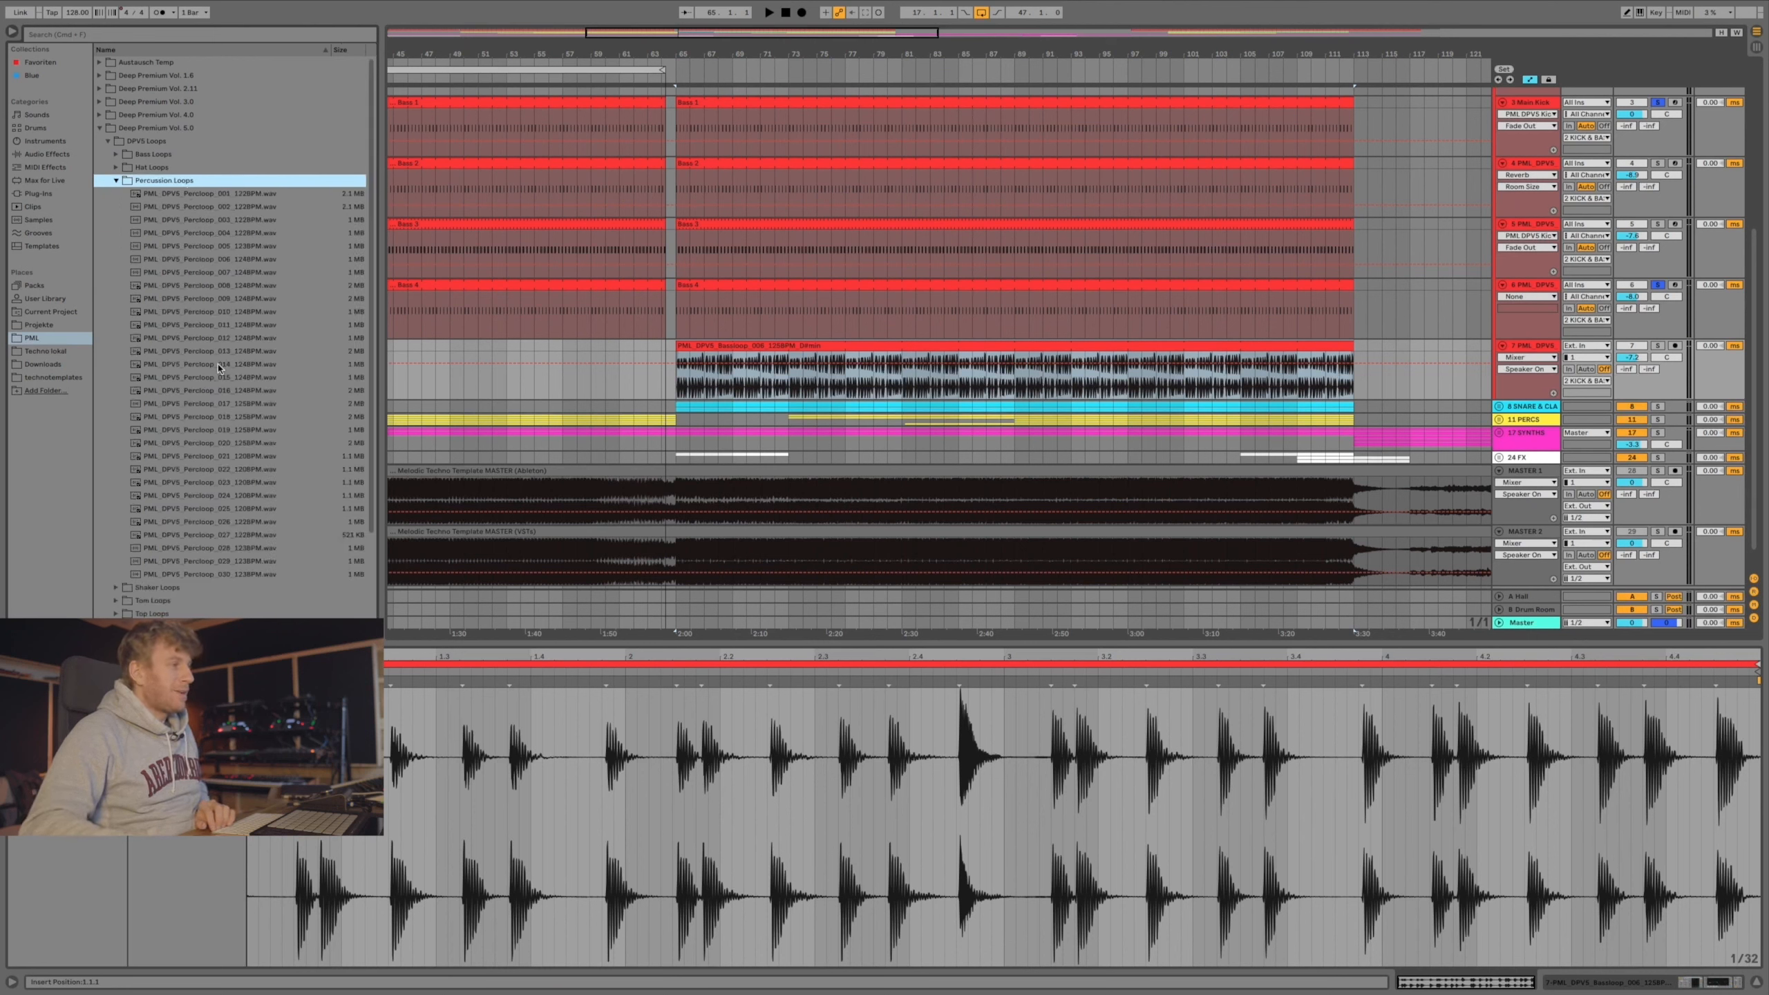
pyautogui.click(225, 358)
pyautogui.click(224, 346)
pyautogui.click(154, 174)
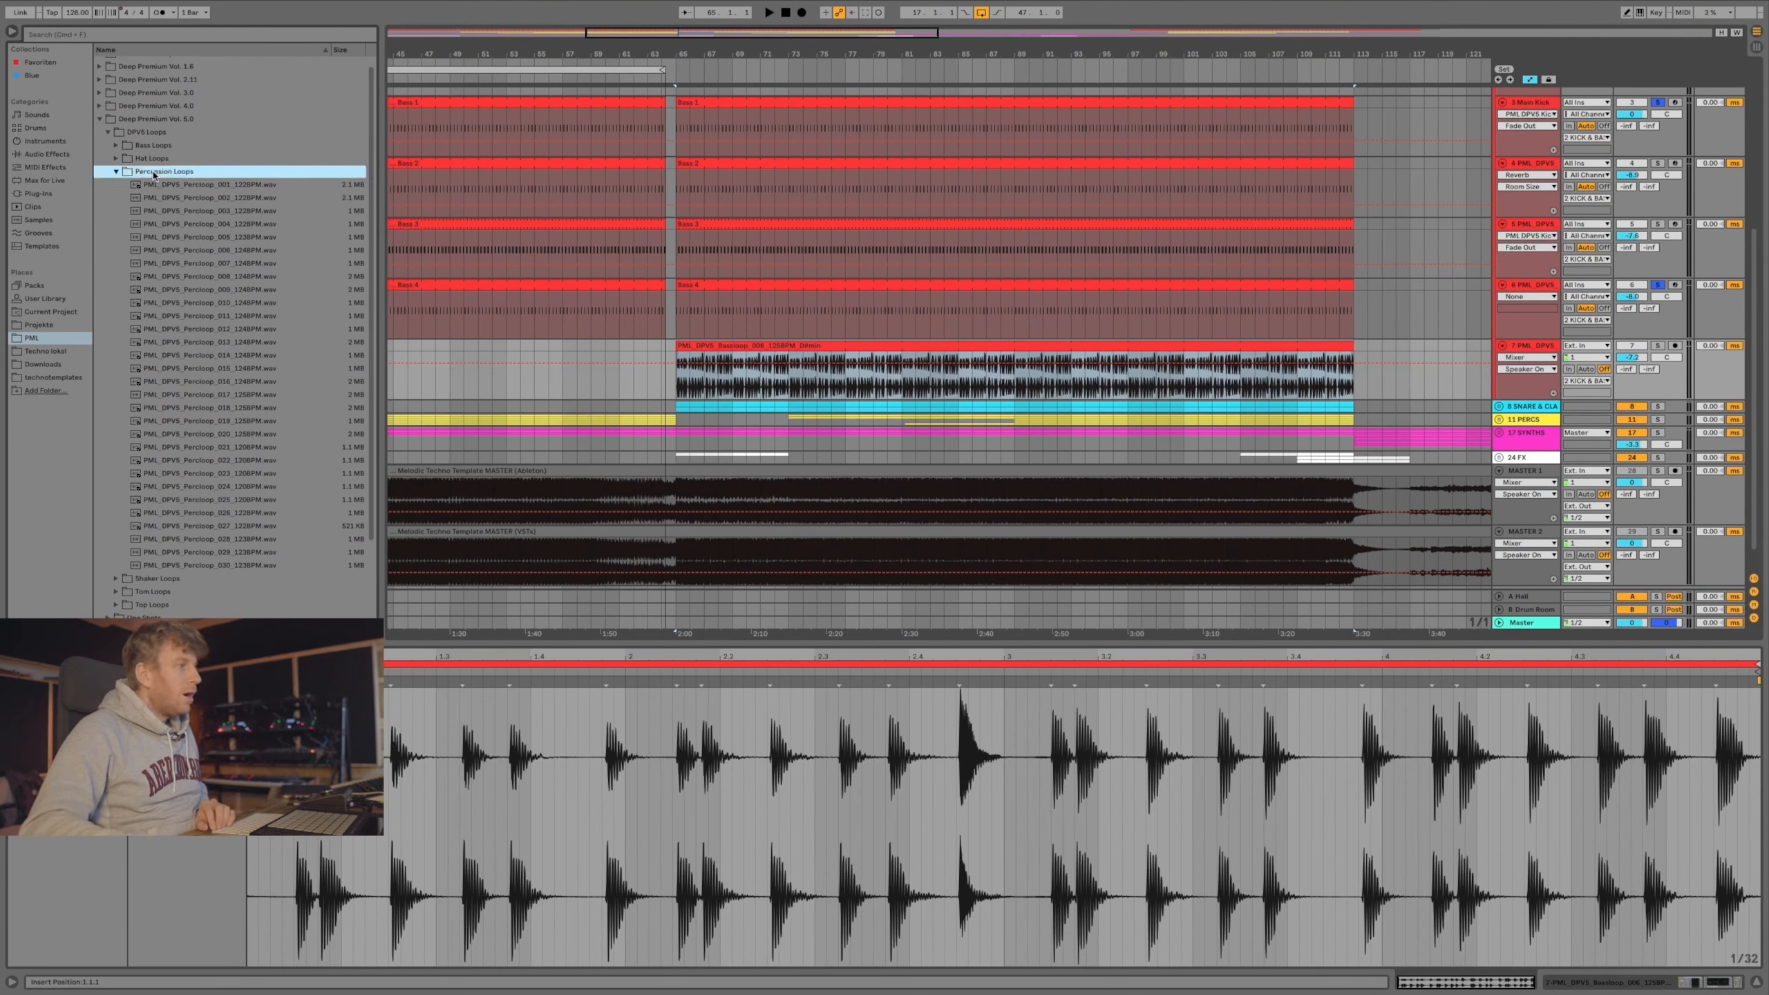
pyautogui.click(153, 174)
pyautogui.click(174, 168)
pyautogui.click(172, 159)
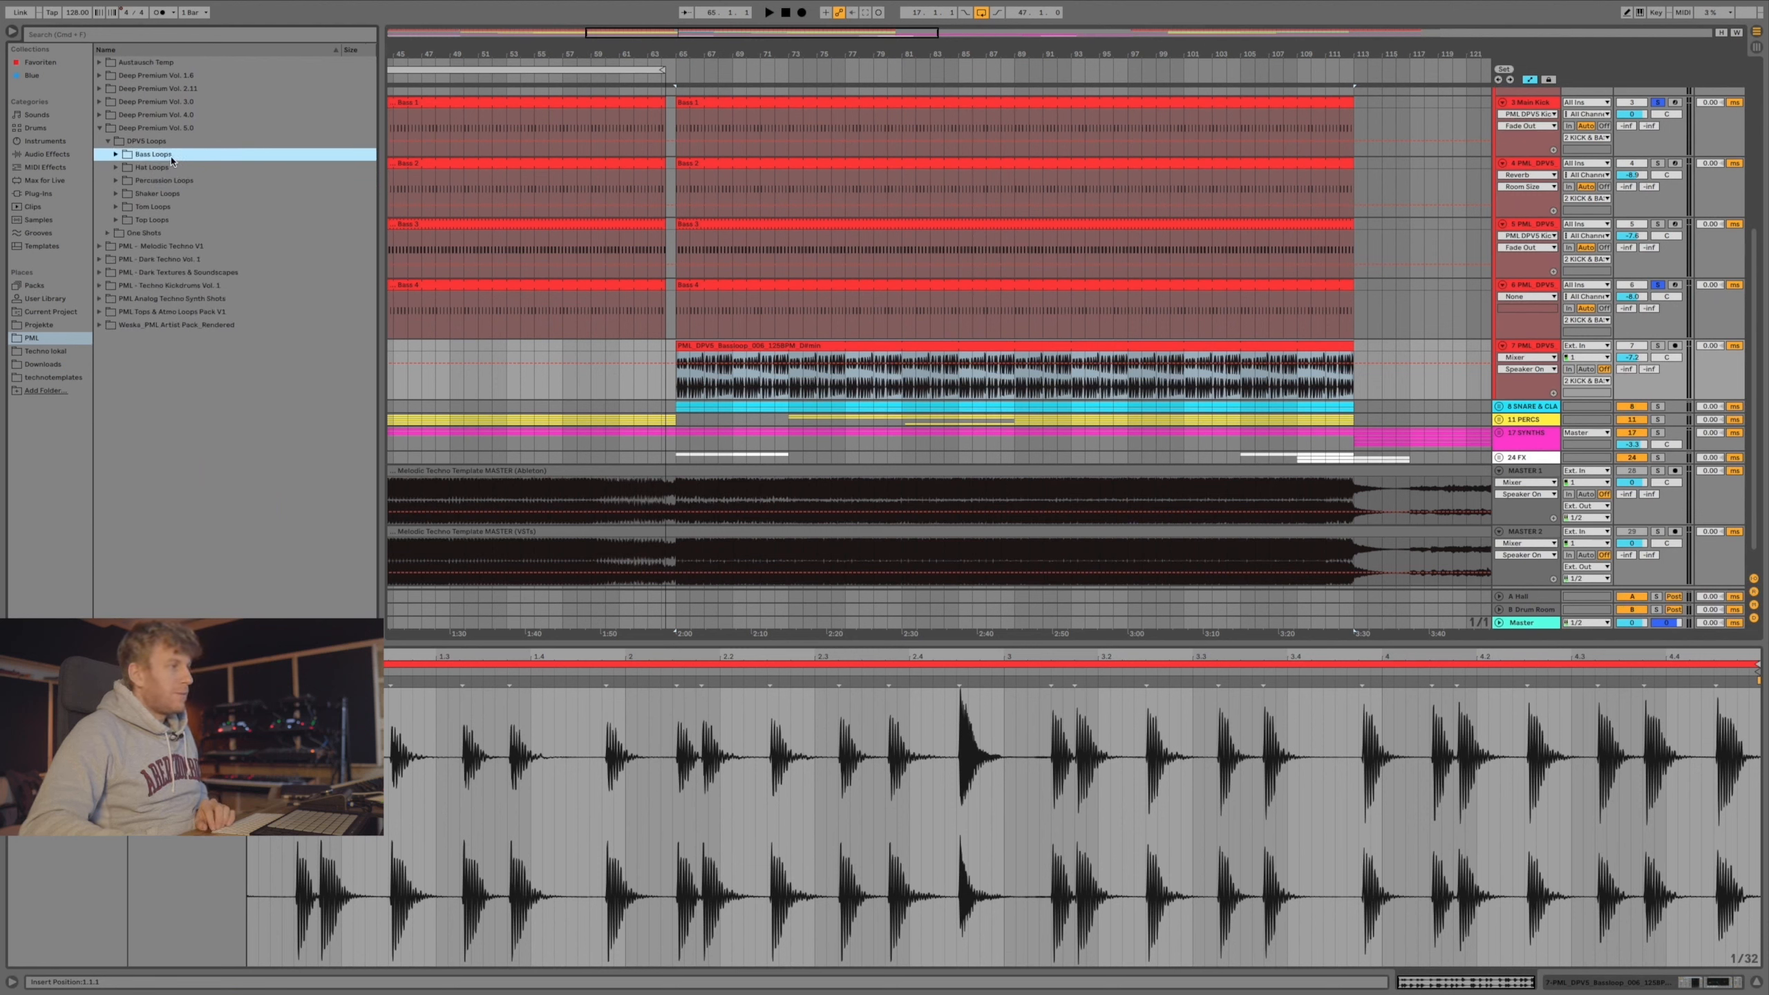
pyautogui.click(172, 159)
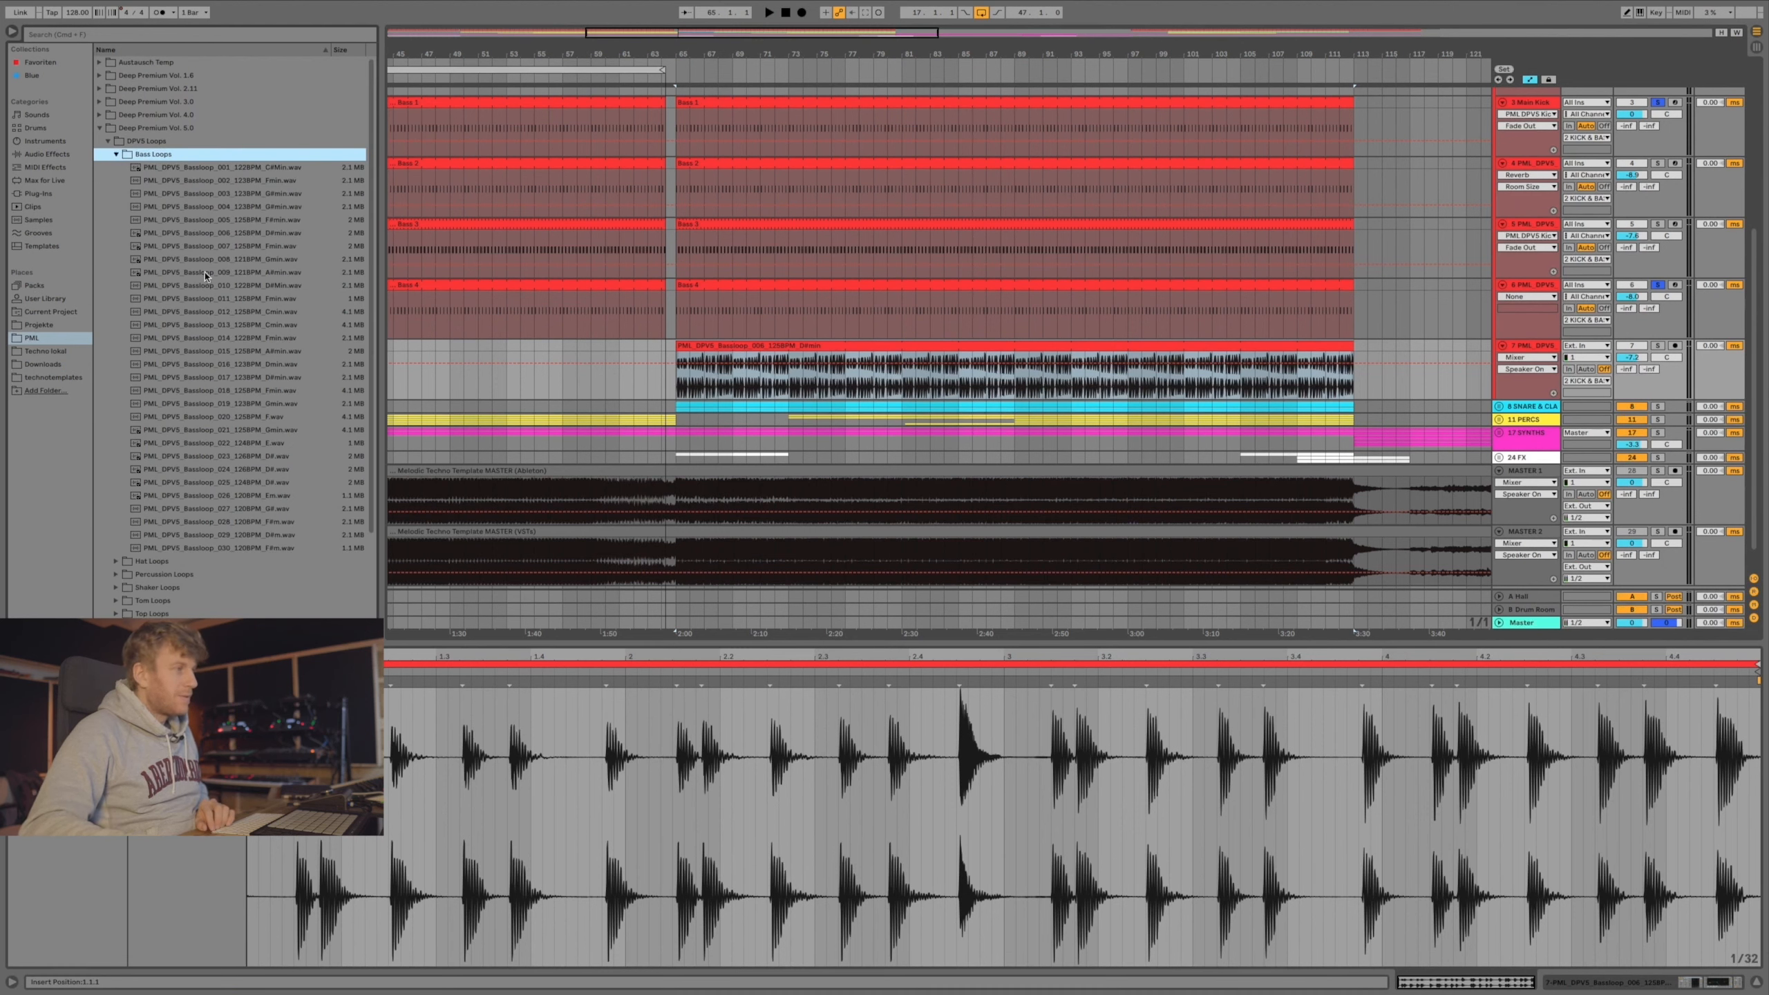
# Preview the bass loops numbered 006, 007 and 008 in the Bass Loops folder one after another.
pyautogui.click(208, 234)
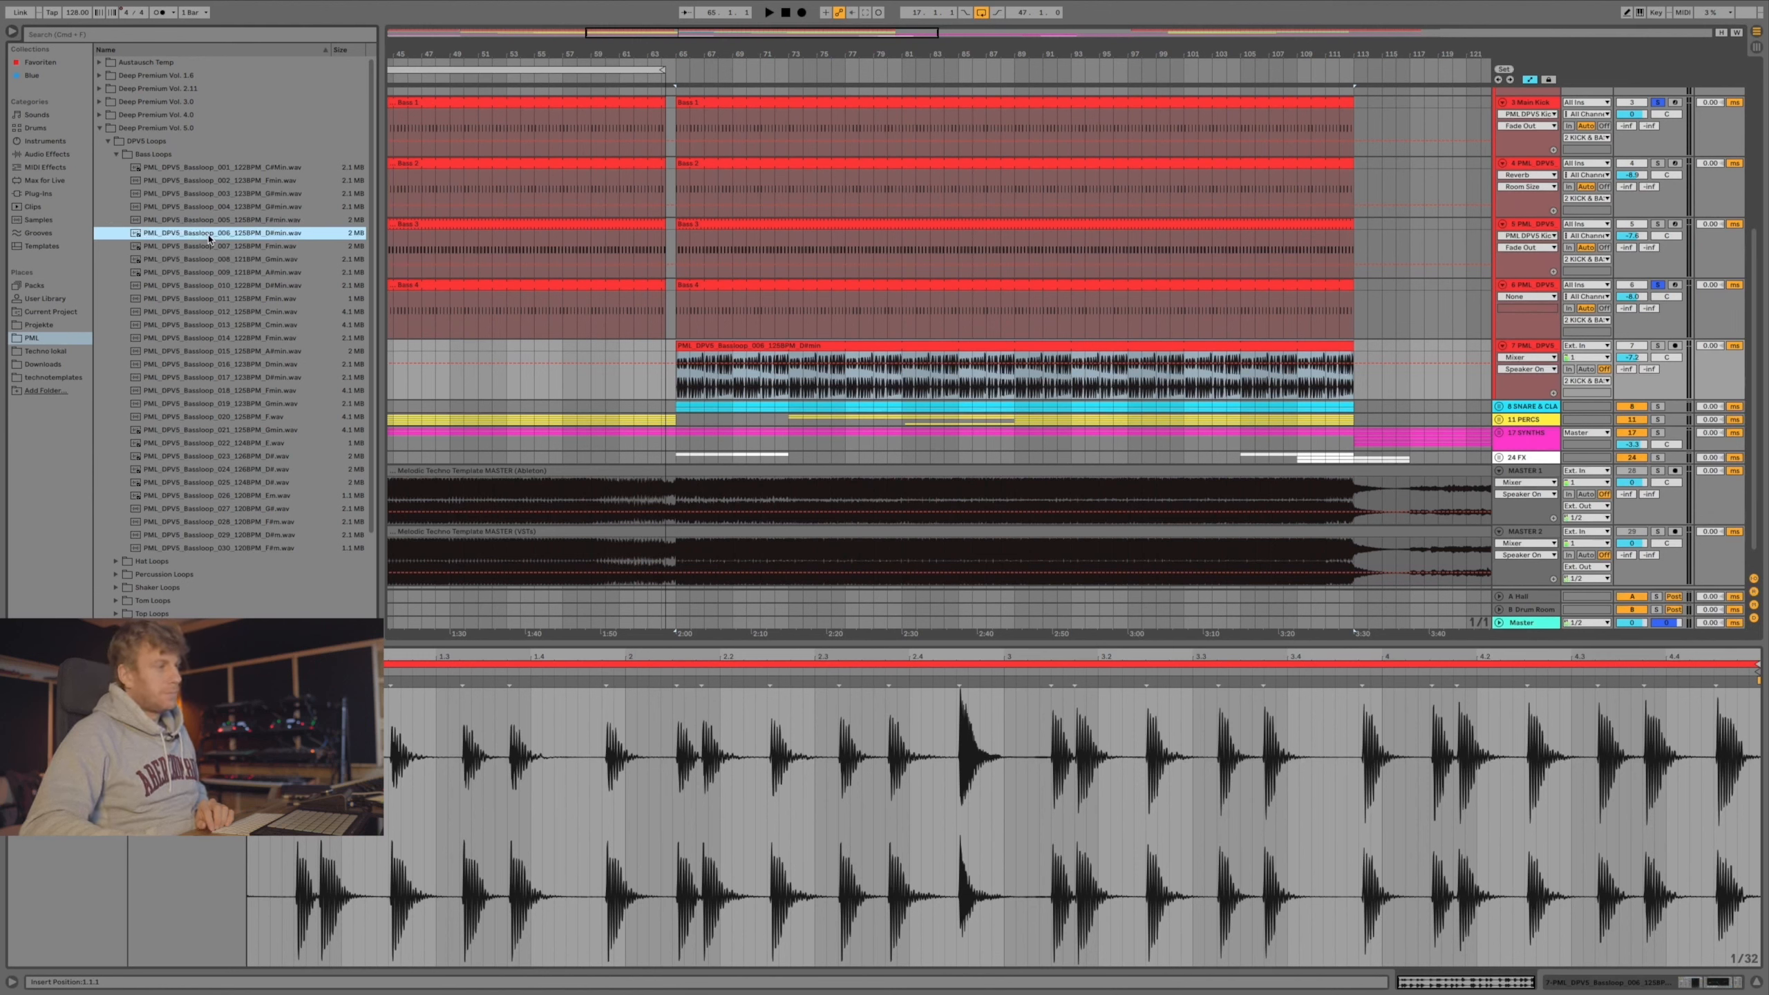
pyautogui.press('Down')
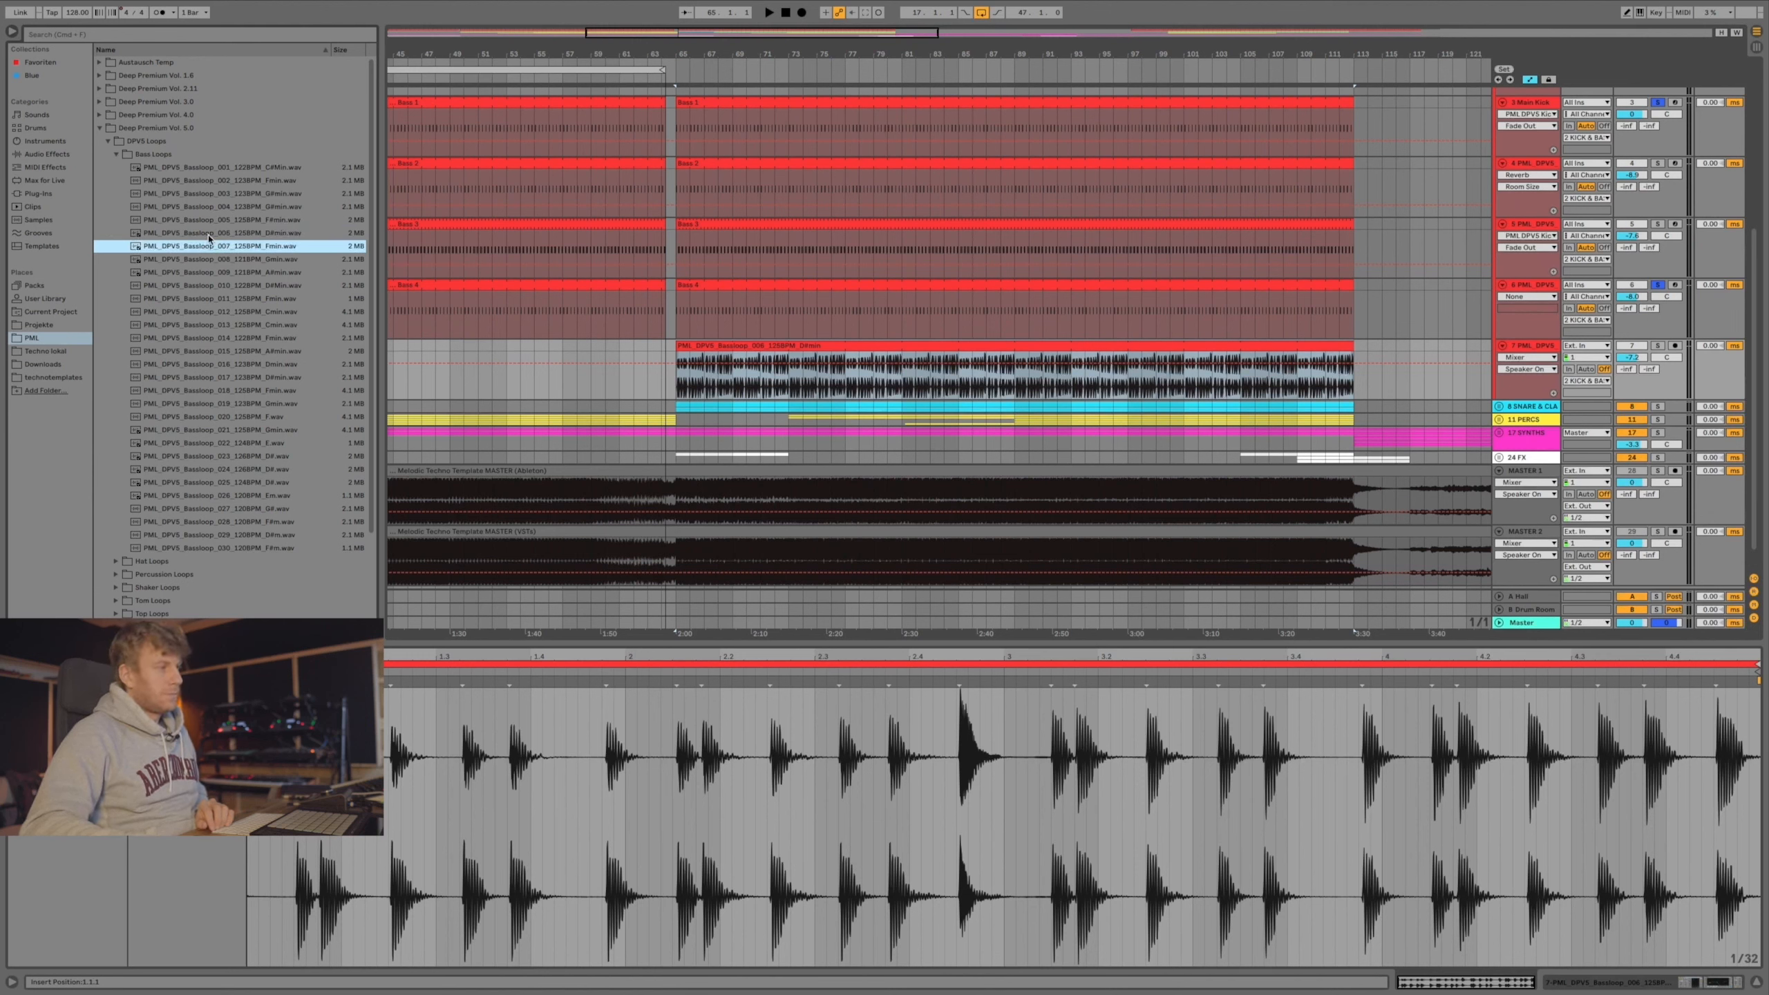
pyautogui.press('Down')
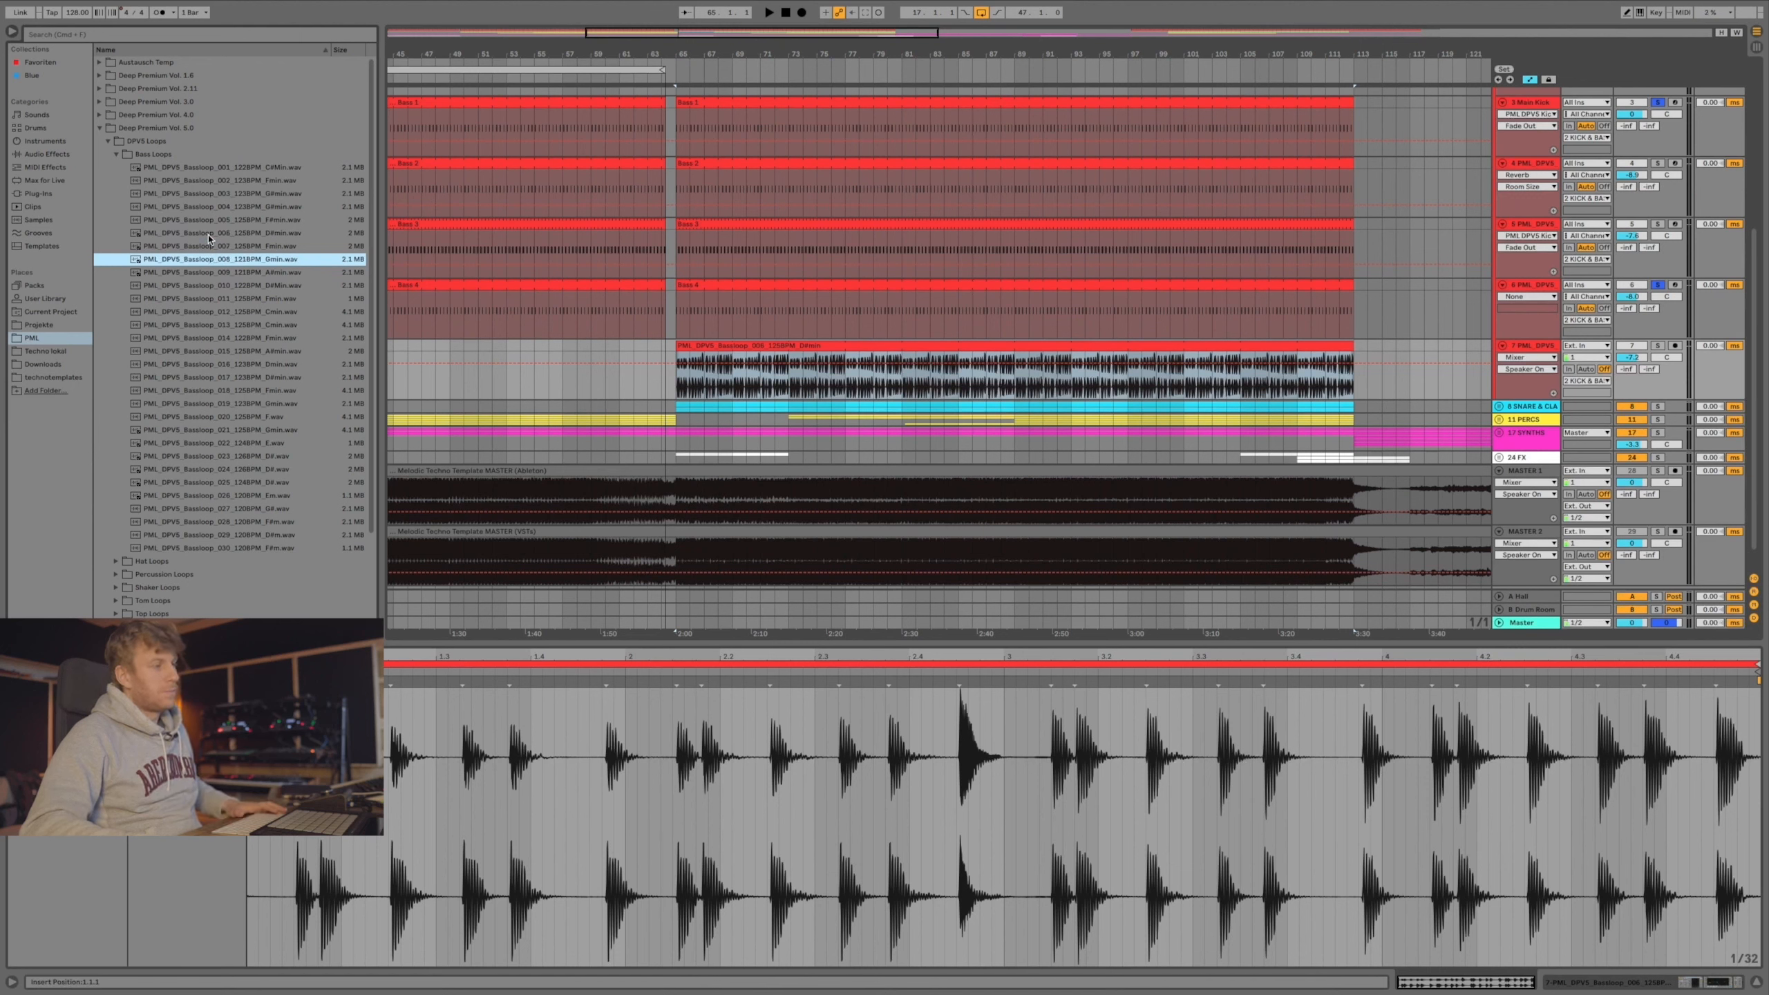
# Show track 7's devices and compare the bass loop's hits with the notes of tracks 3 to 6 from bar 65 to 68.
pyautogui.click(835, 346)
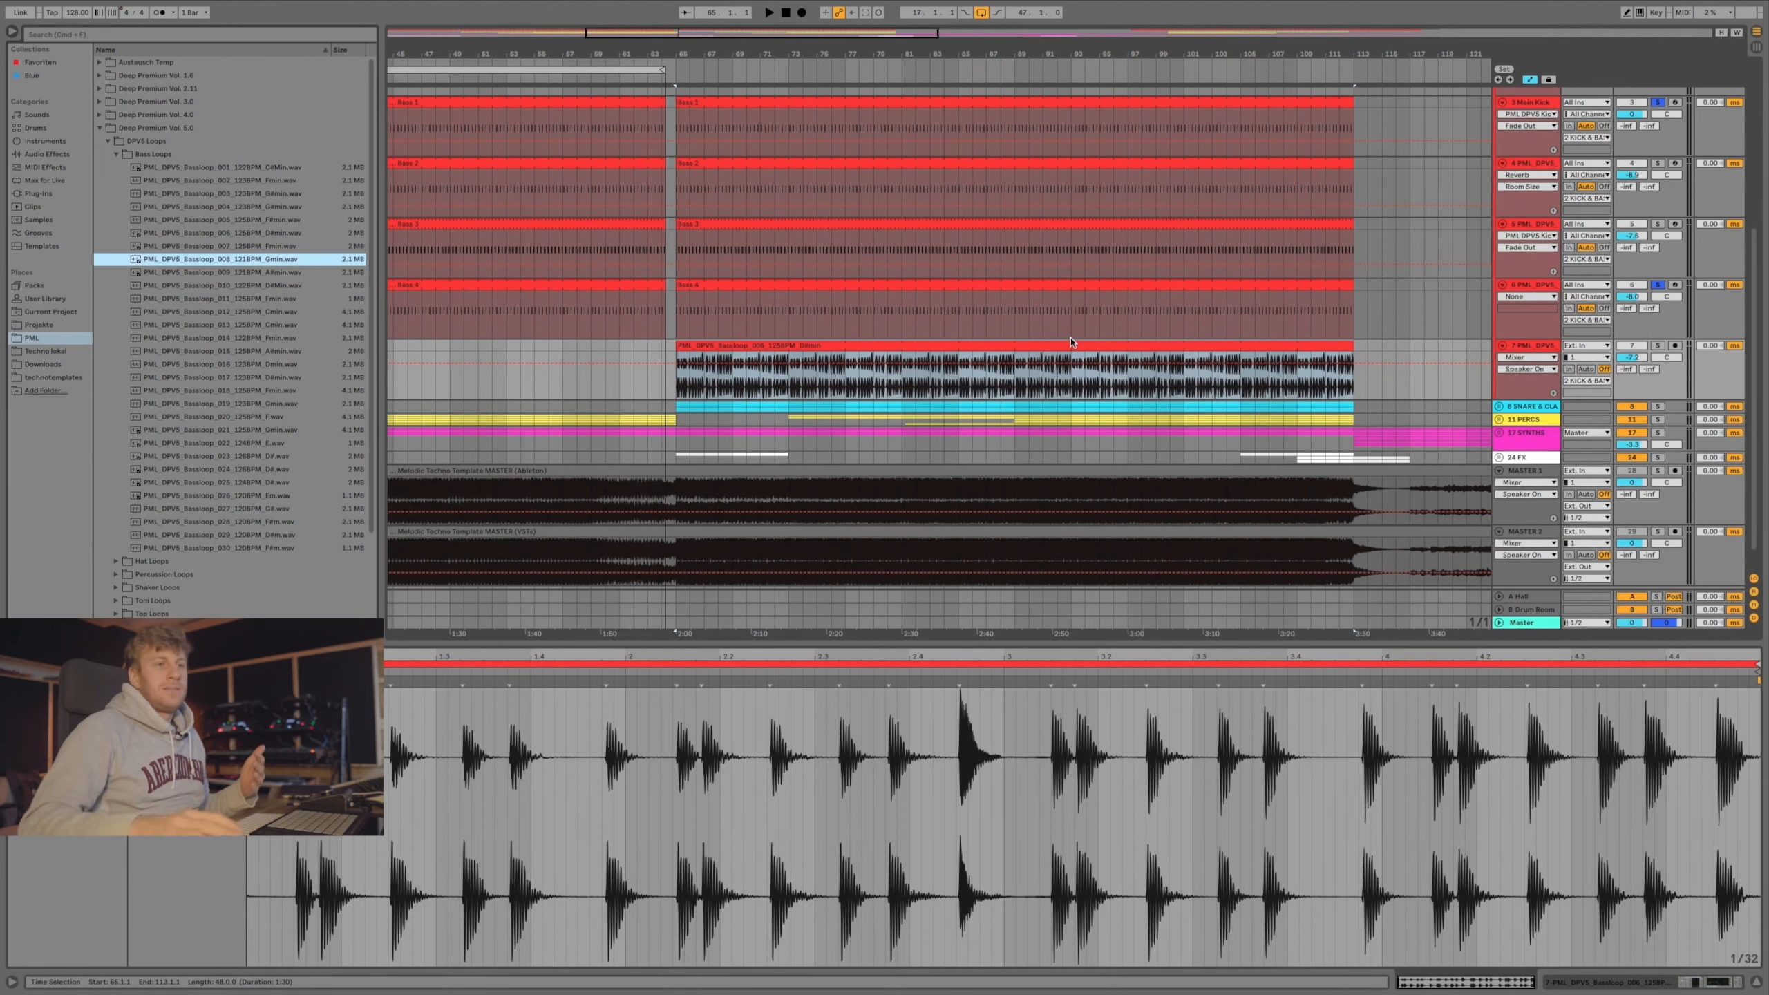
pyautogui.doubleClick(1527, 347)
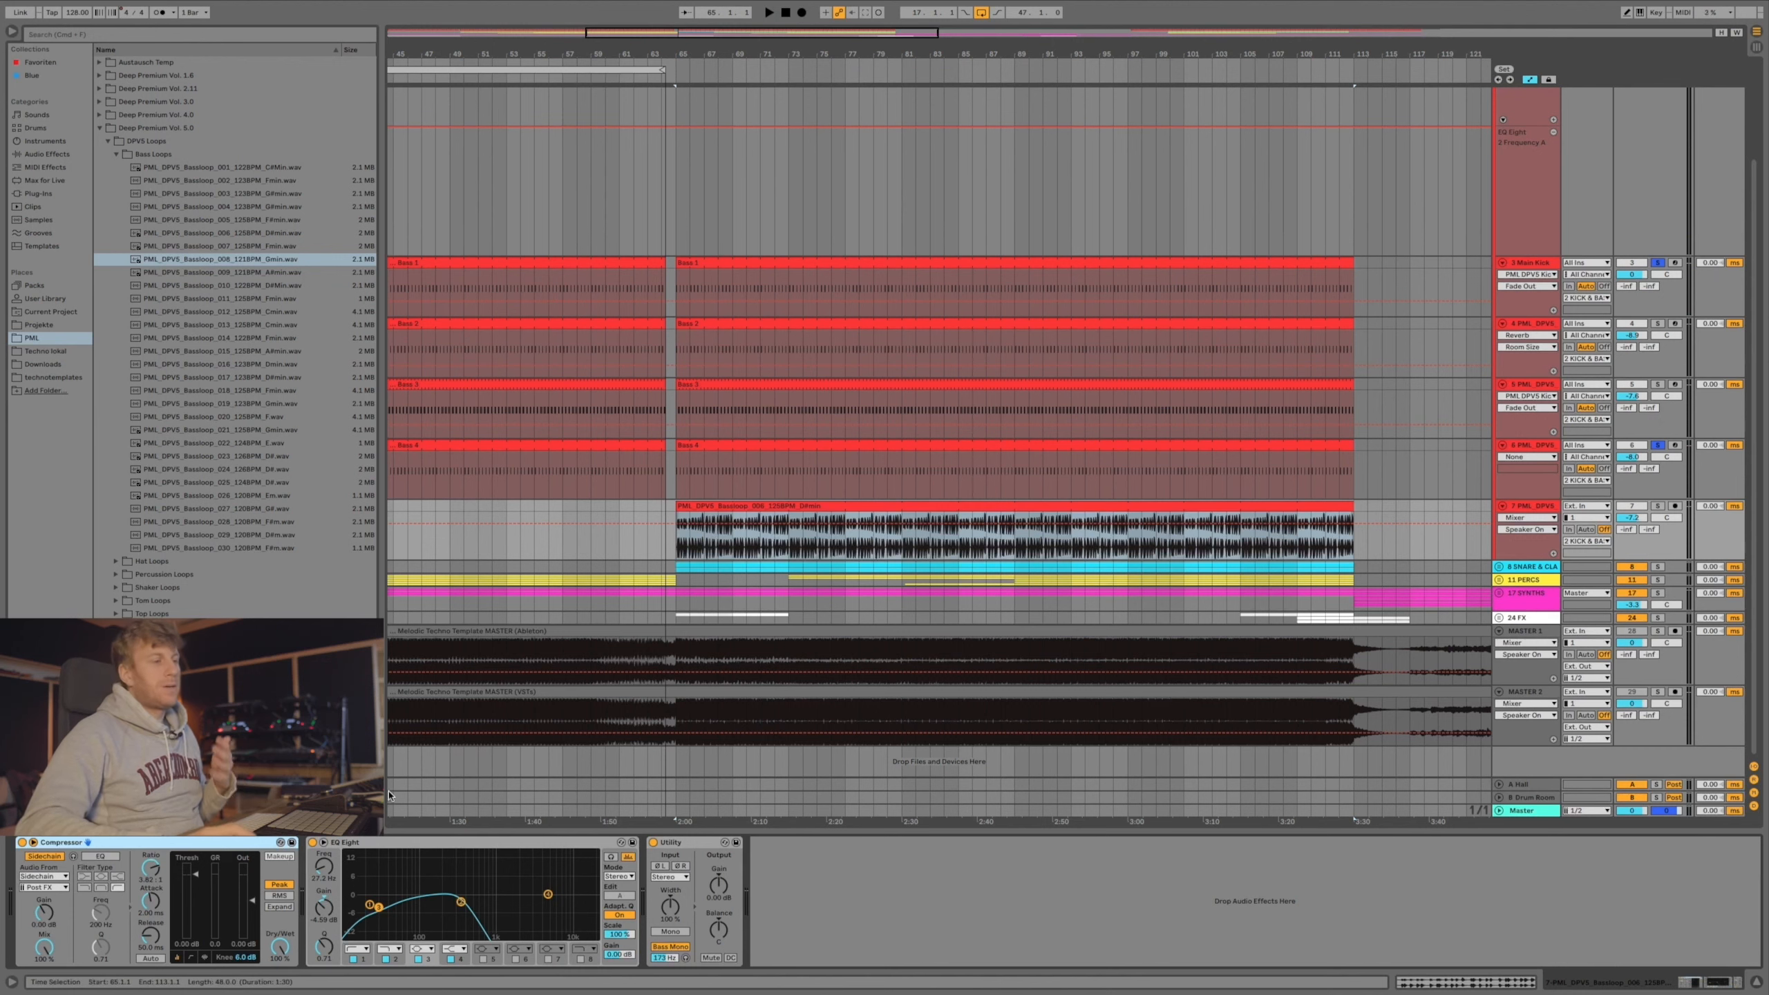
pyautogui.moveTo(687, 52); pyautogui.dragTo(829, 402)
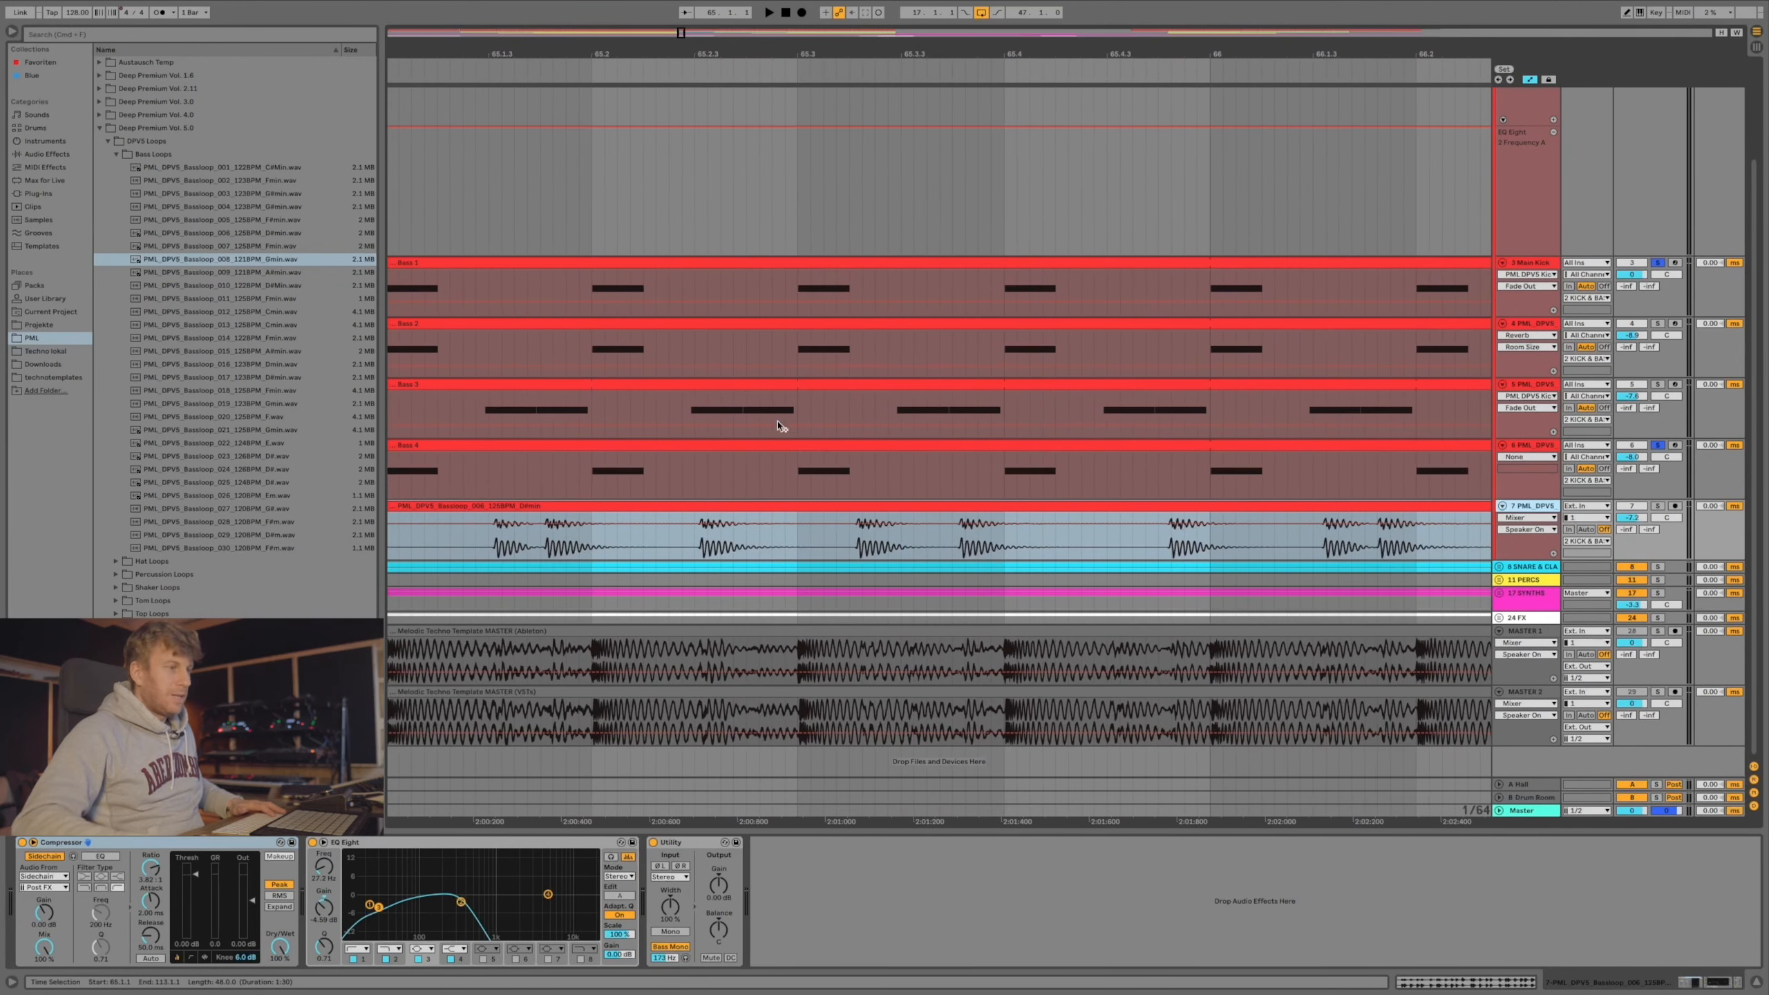
pyautogui.hscroll(-5, 787, 362)
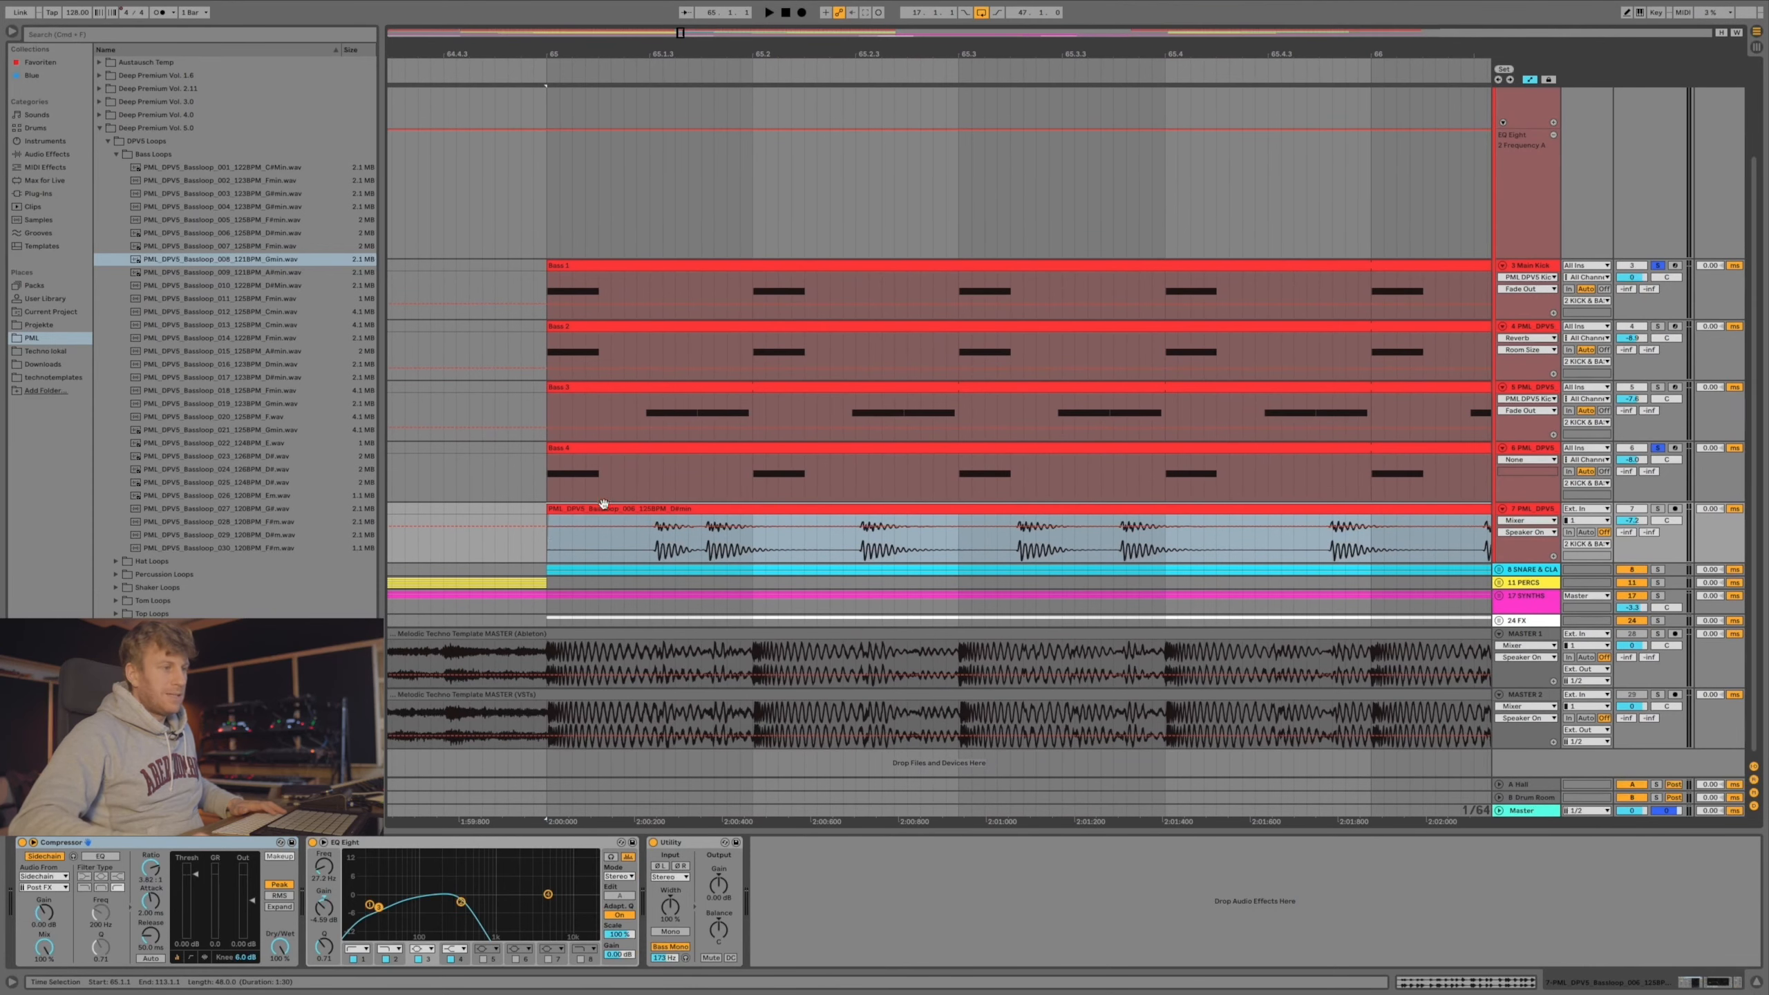
pyautogui.hscroll(5, 813, 544)
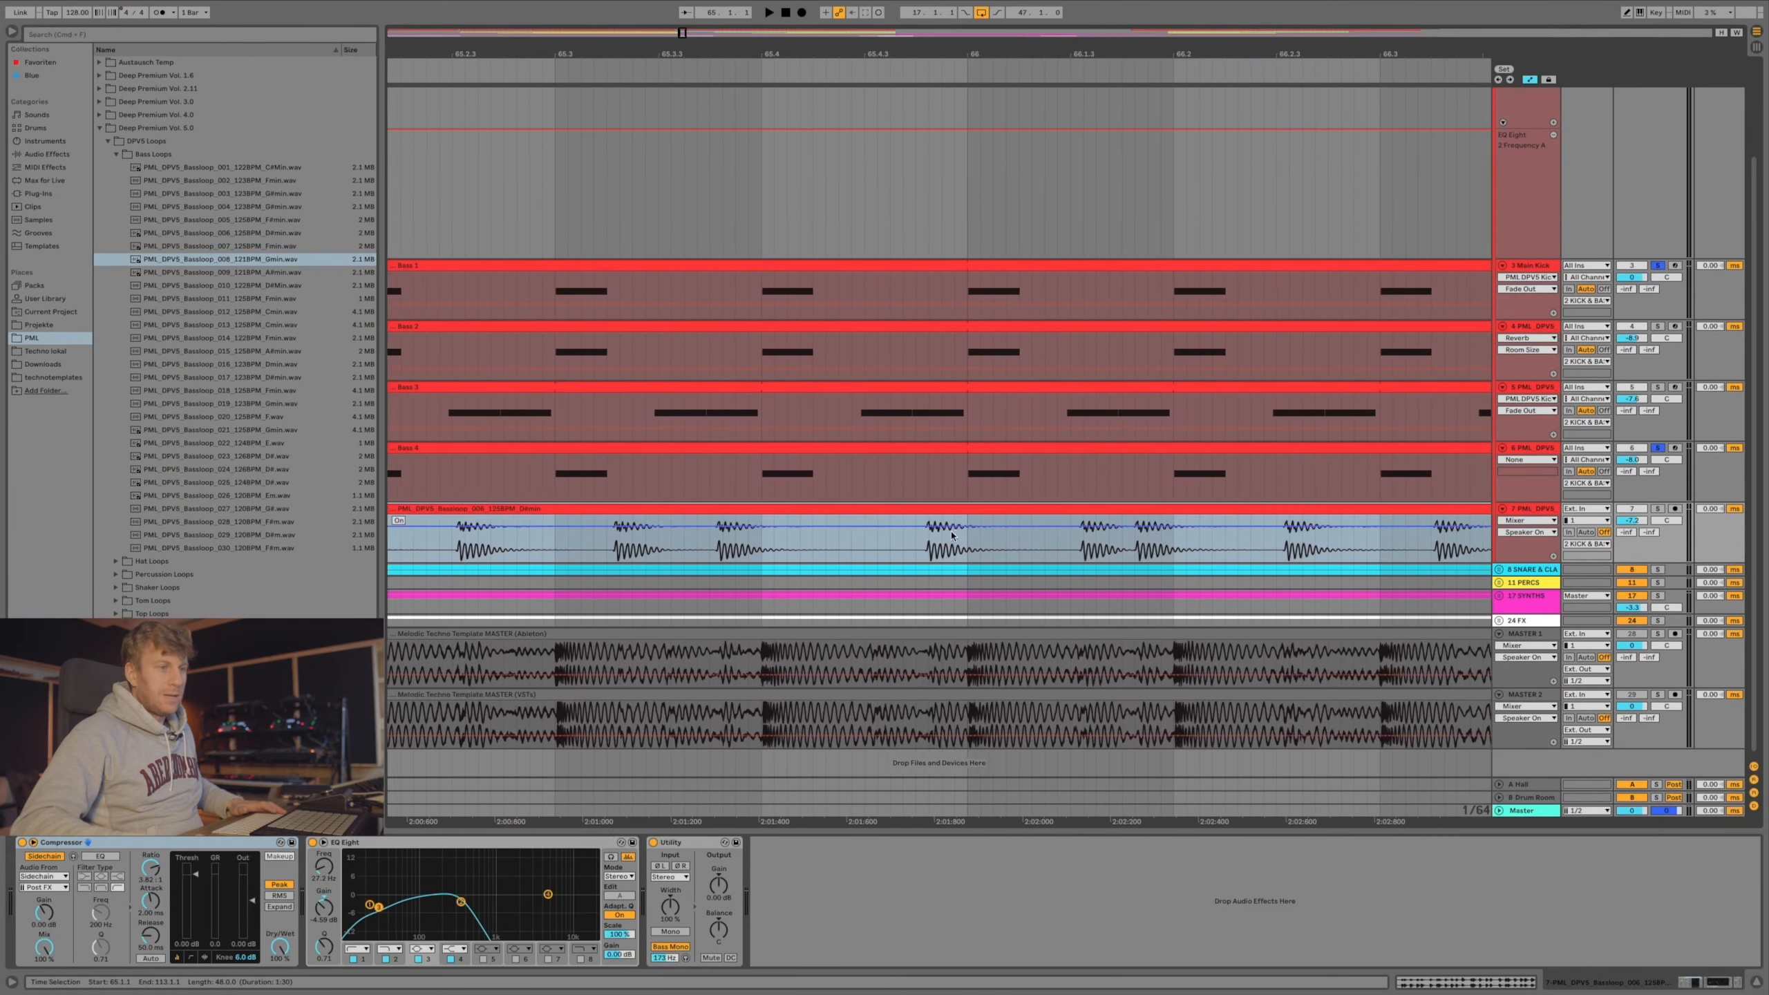
pyautogui.hscroll(3, 1036, 548)
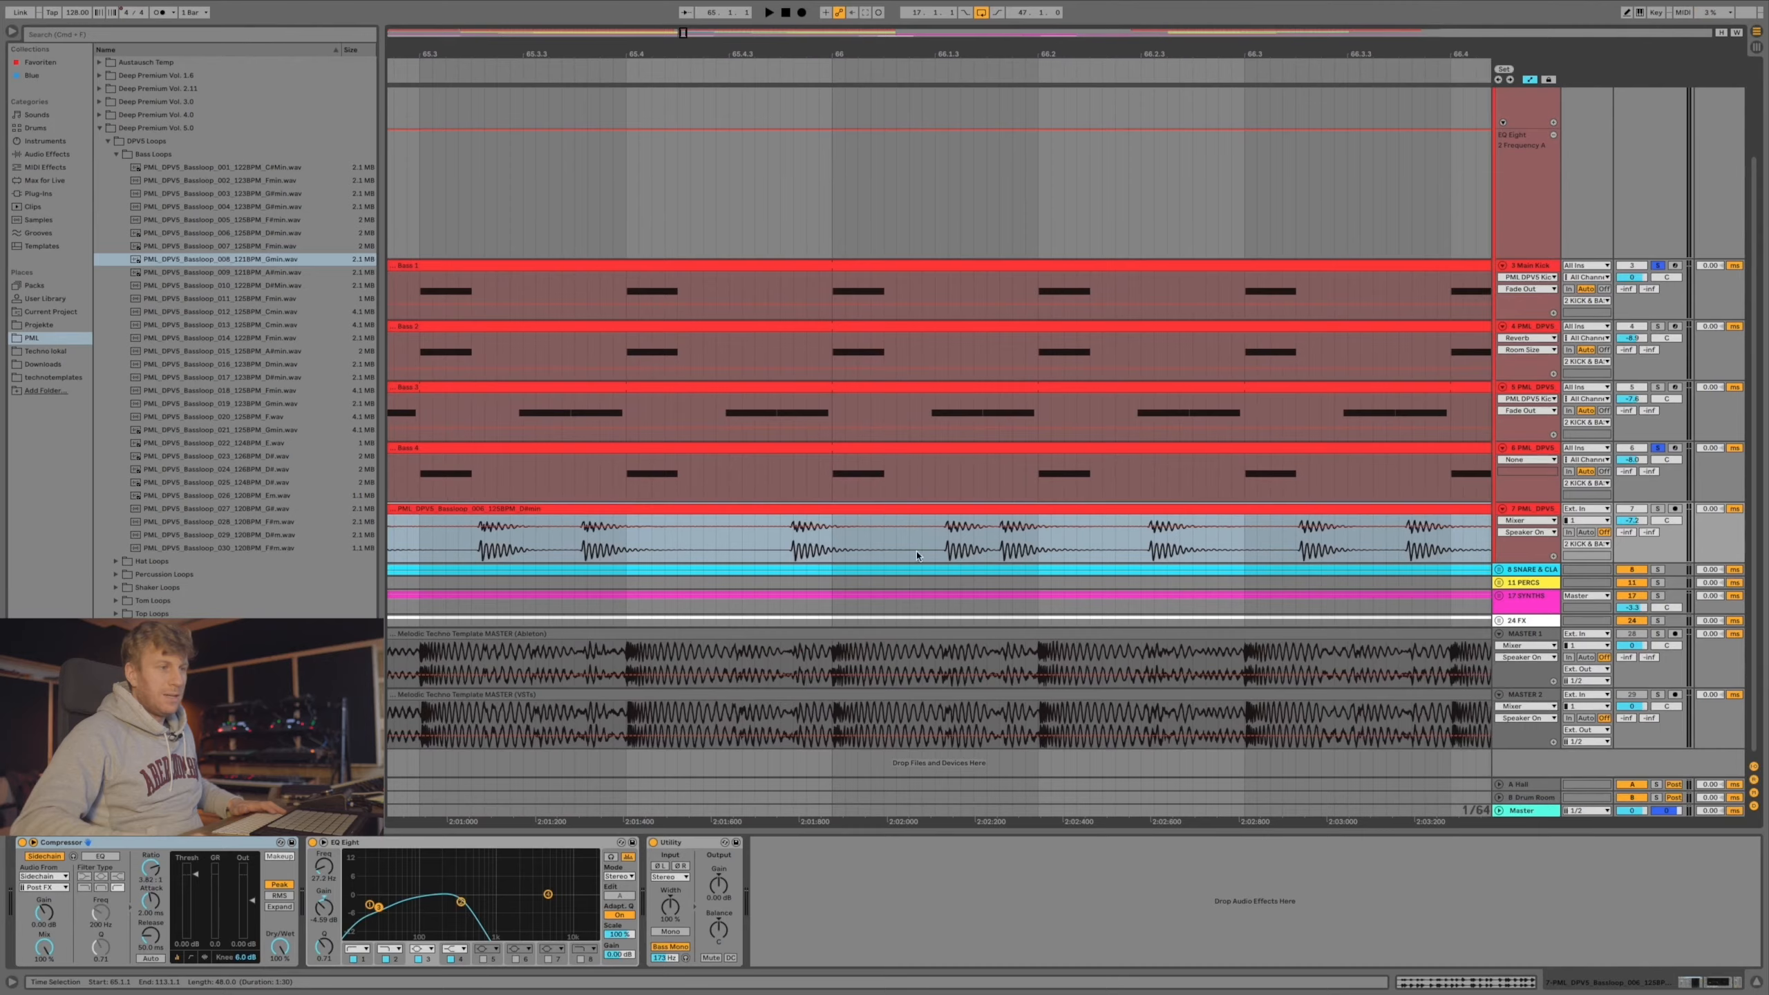
pyautogui.hscroll(10, 1062, 542)
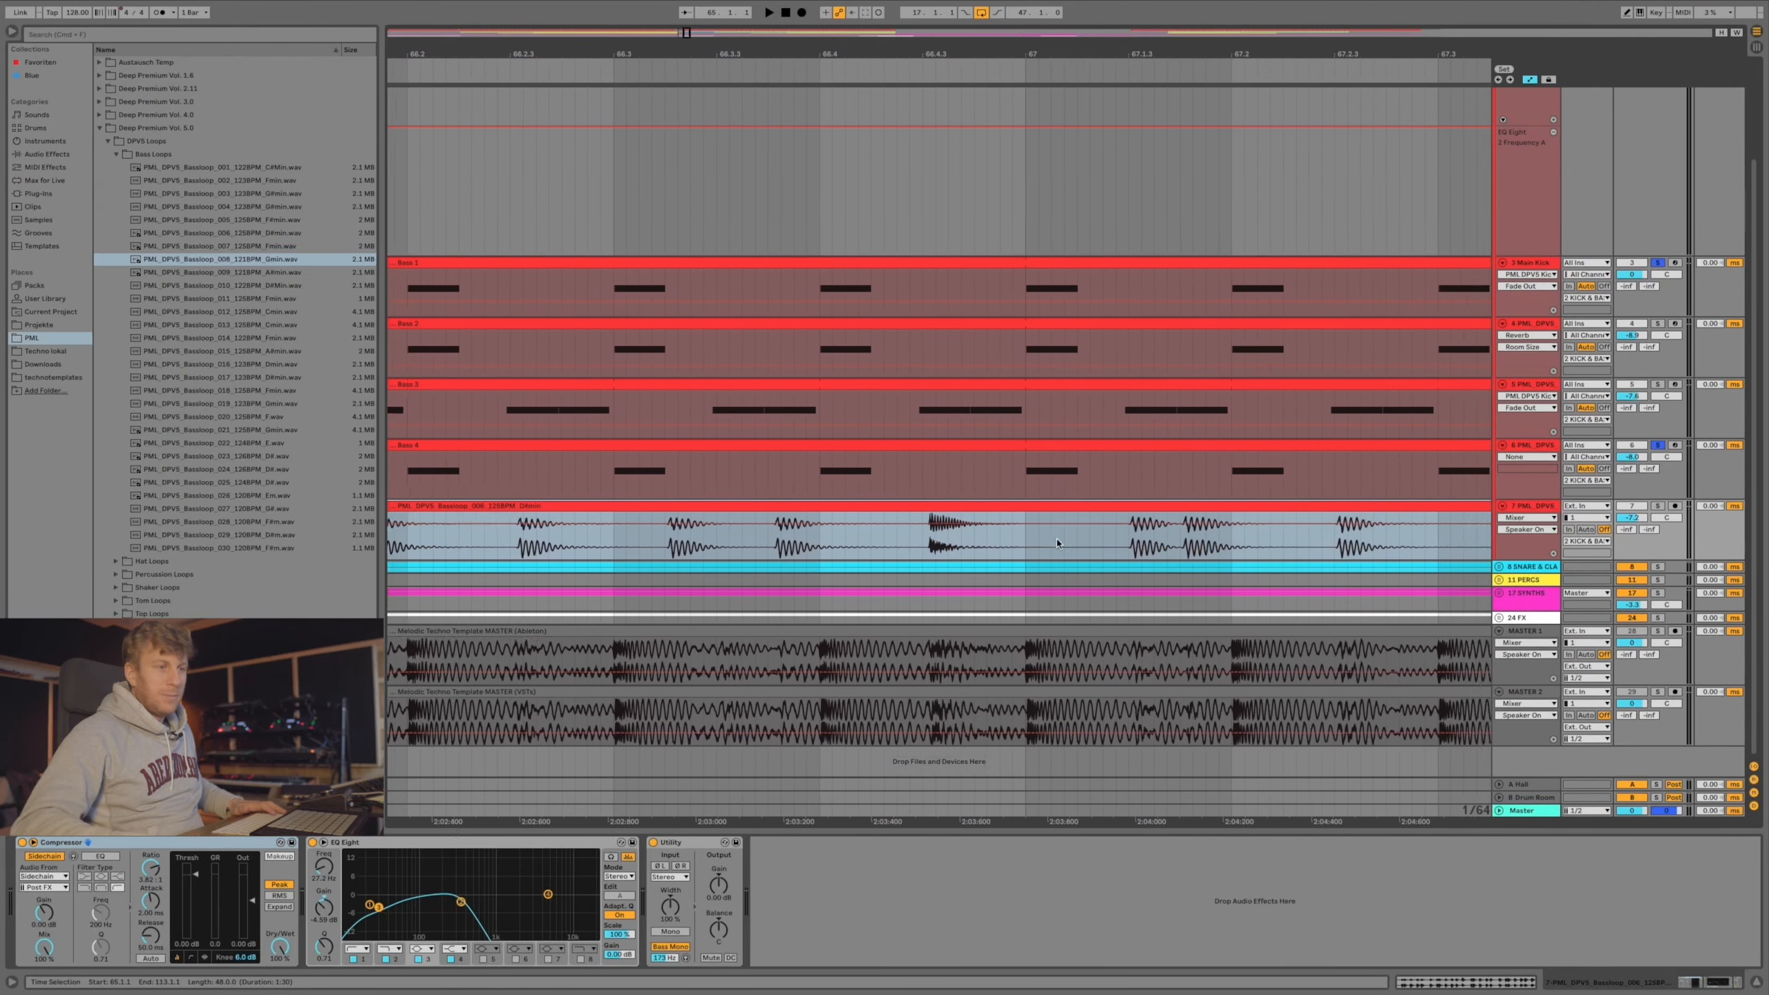
pyautogui.hscroll(10, 1061, 545)
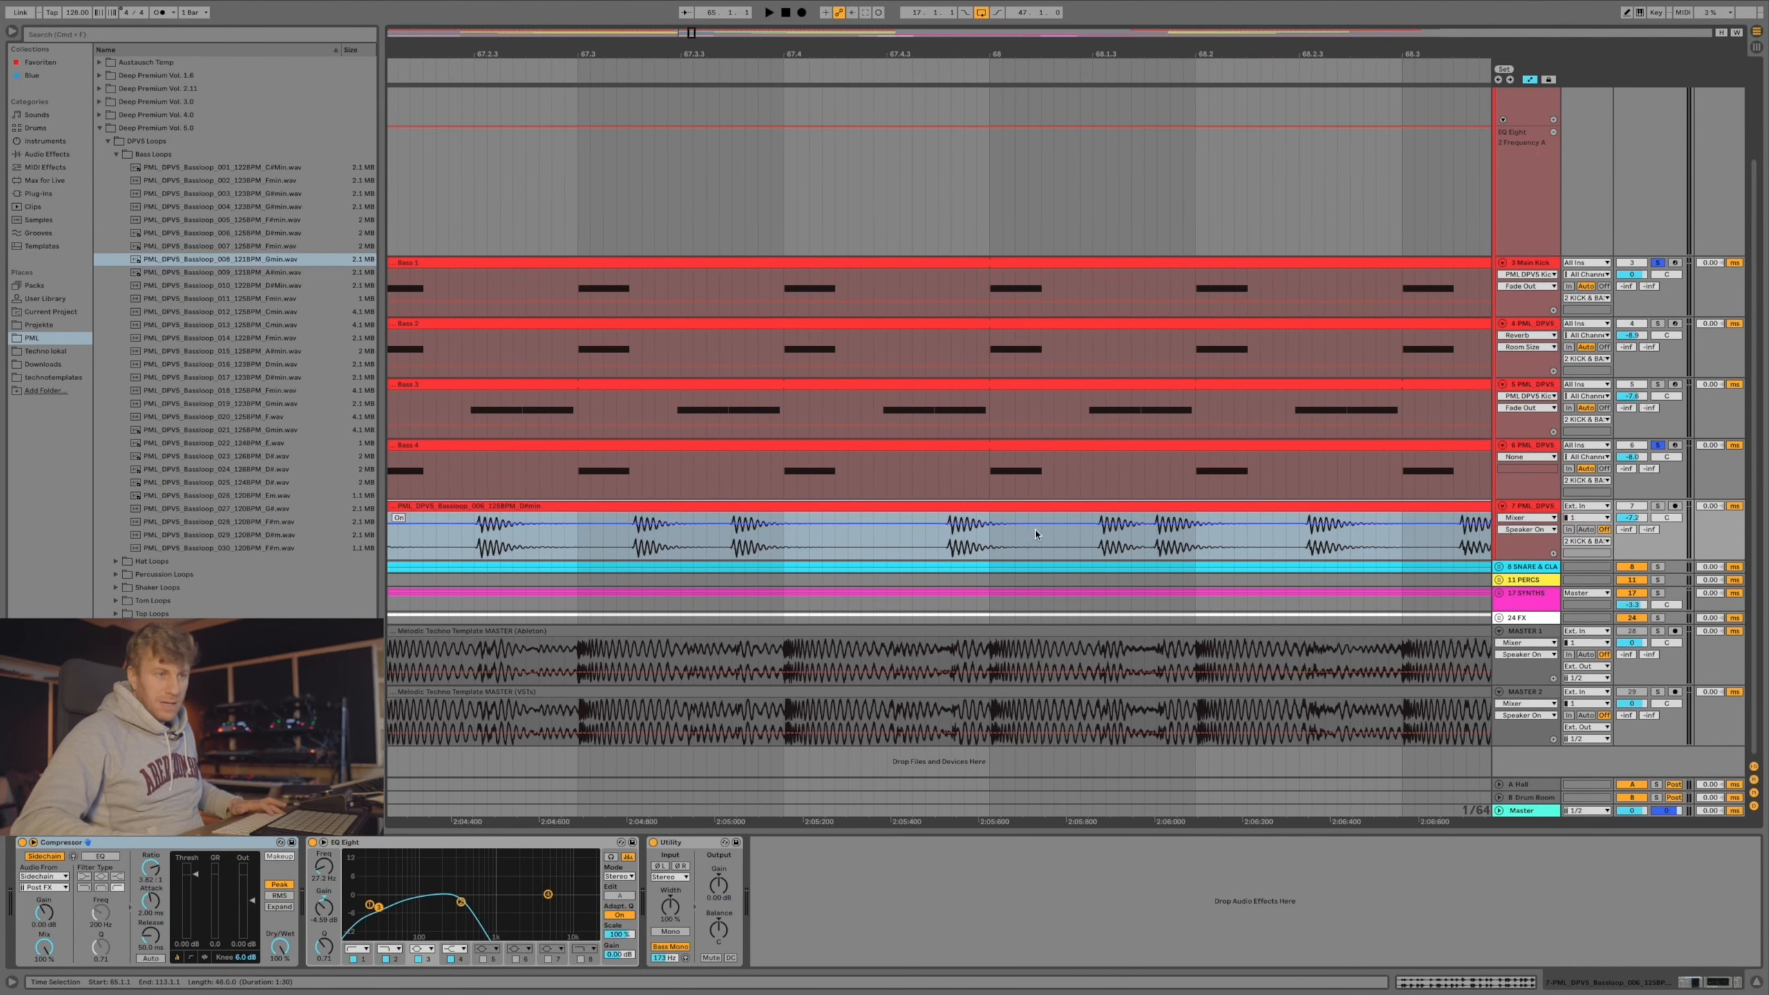
pyautogui.hscroll(8, 1017, 531)
pyautogui.hscroll(-20, 996, 527)
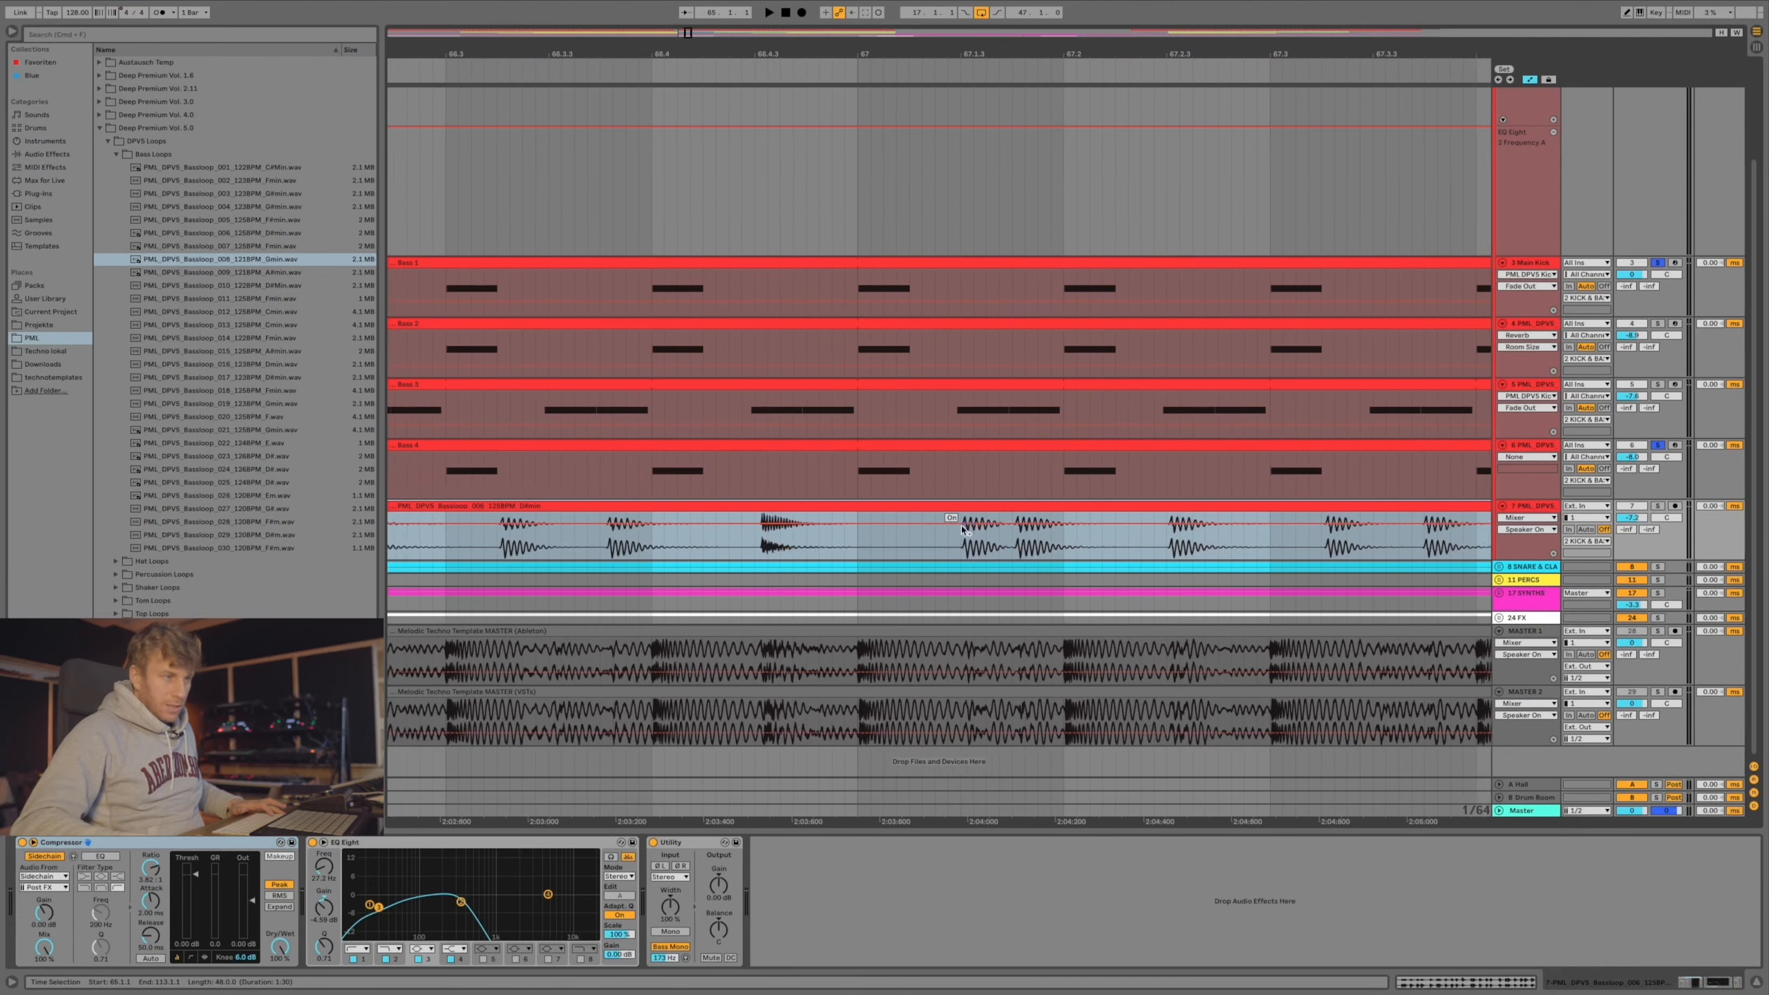
pyautogui.hscroll(-6, 961, 529)
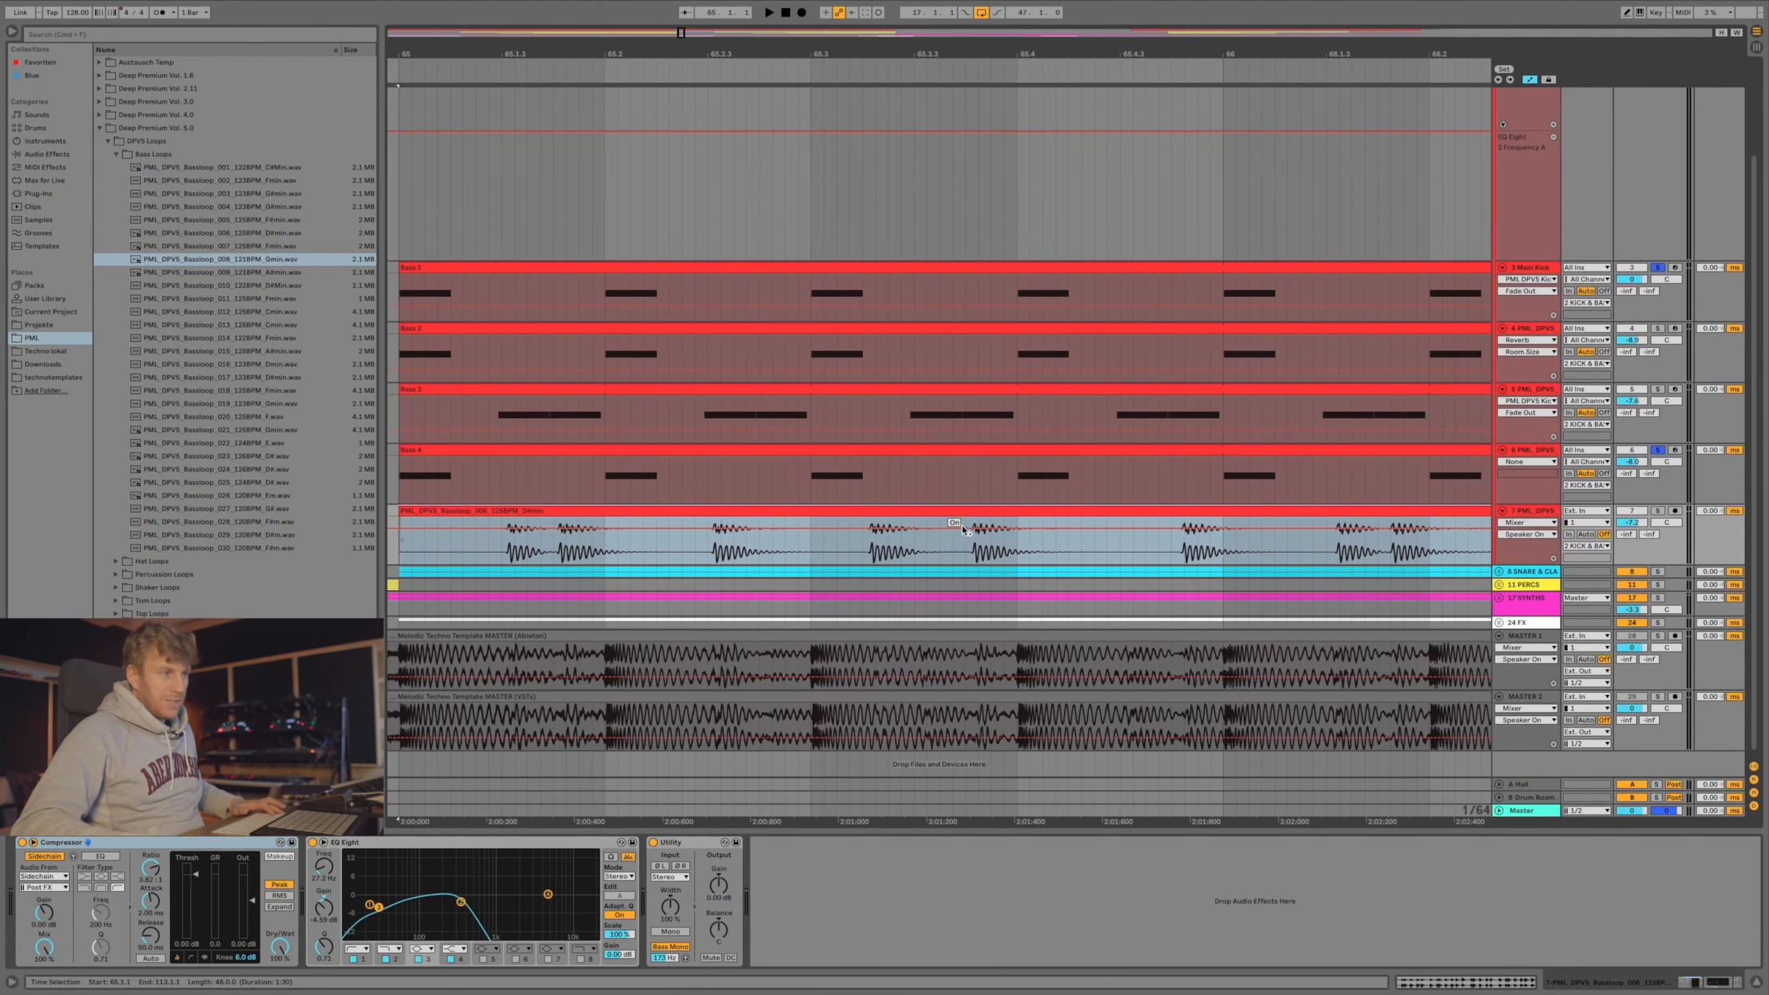
pyautogui.hscroll(4, 965, 529)
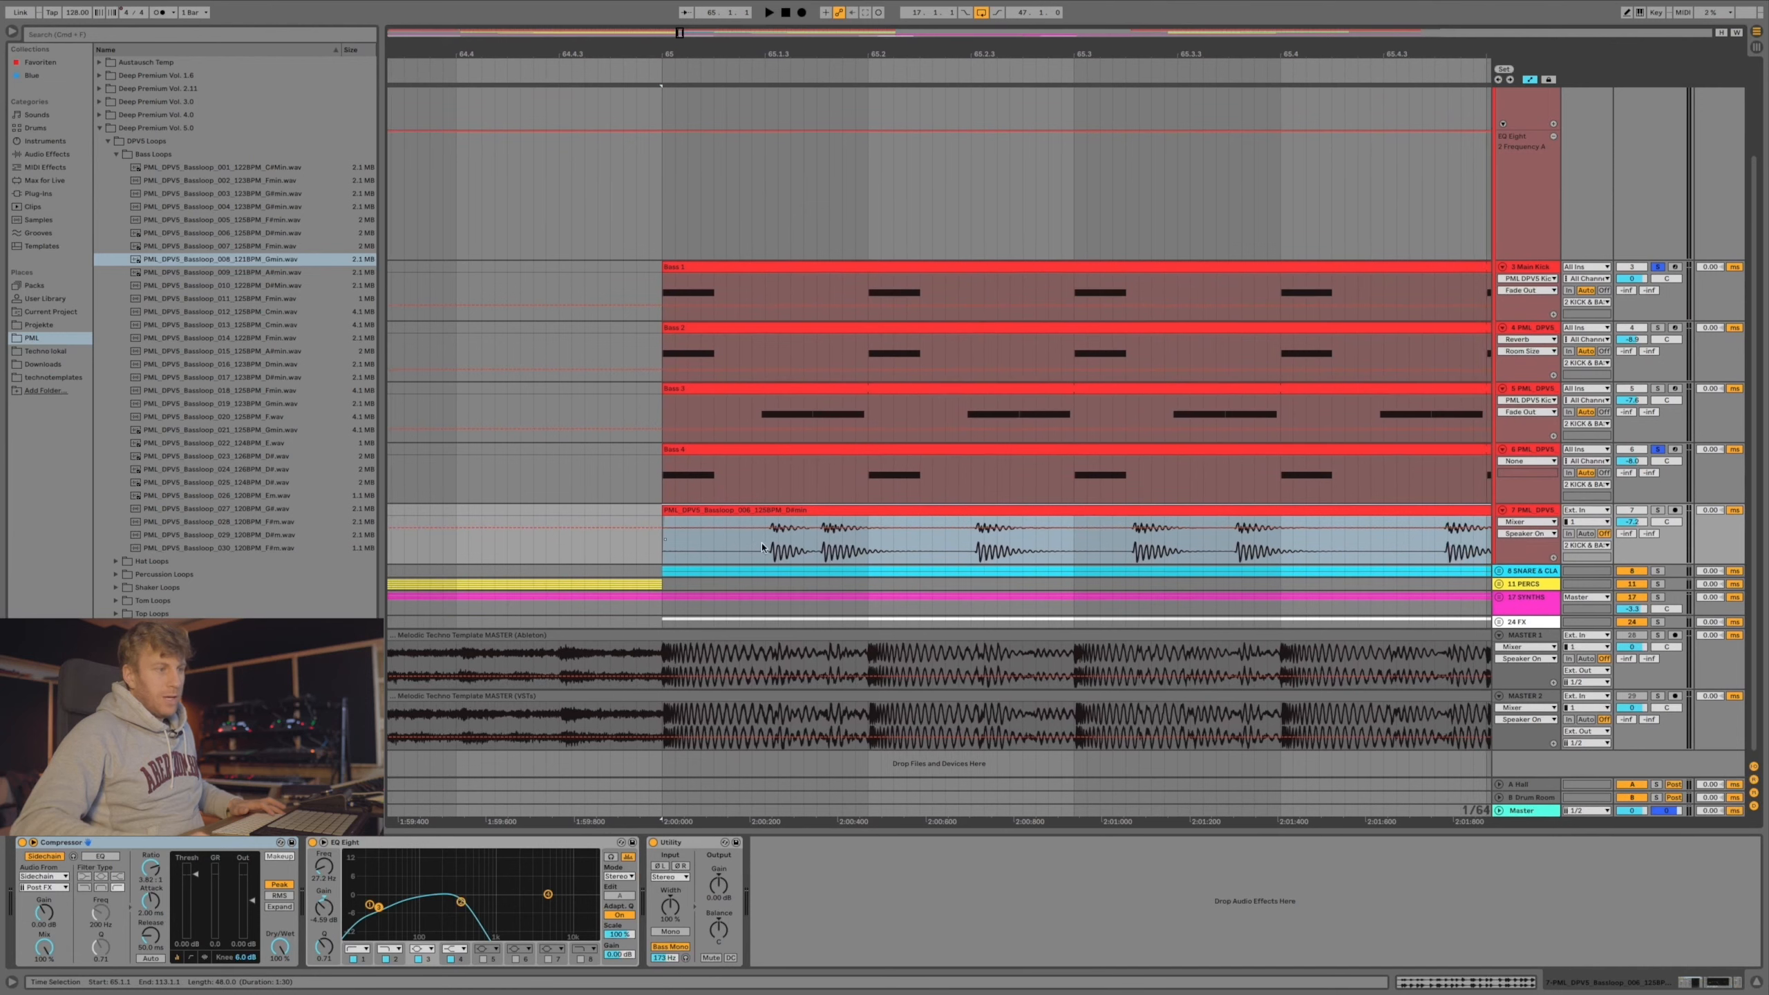
# Mark the gap before the bass loop's first hit at bar 65, comparing it with the same span on the Main Kick track.
pyautogui.moveTo(789, 551); pyautogui.dragTo(662, 550)
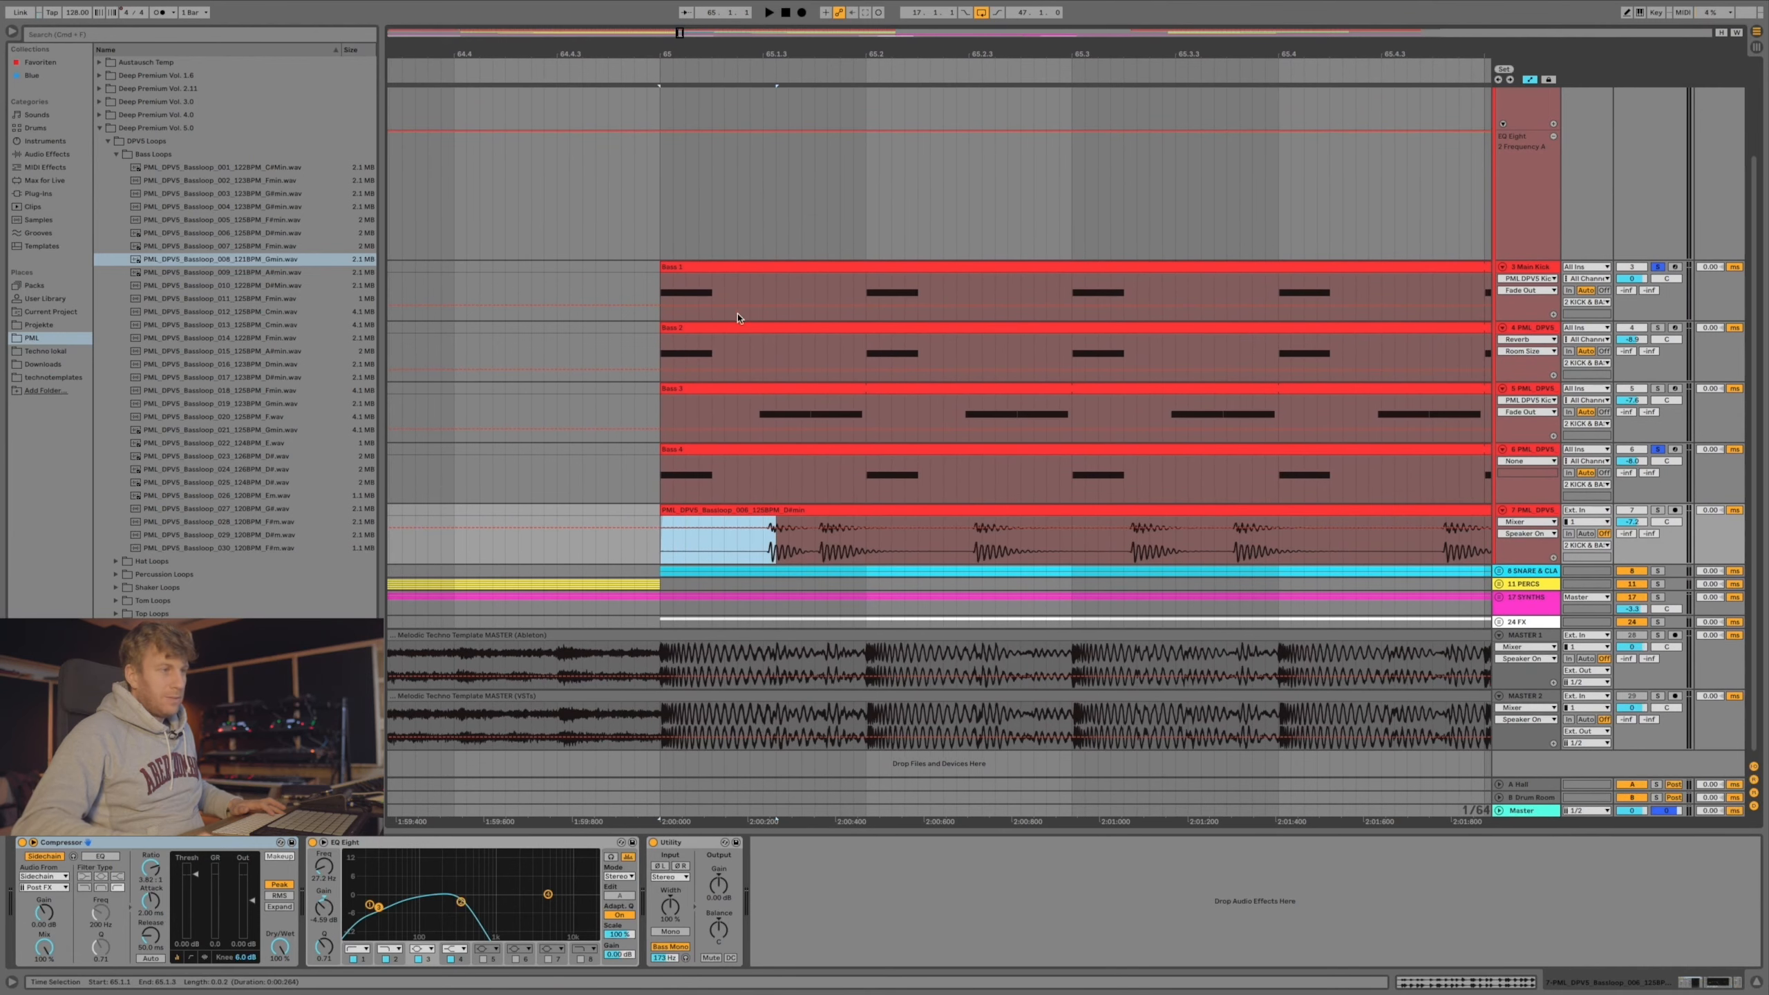
pyautogui.moveTo(781, 295); pyautogui.dragTo(660, 297)
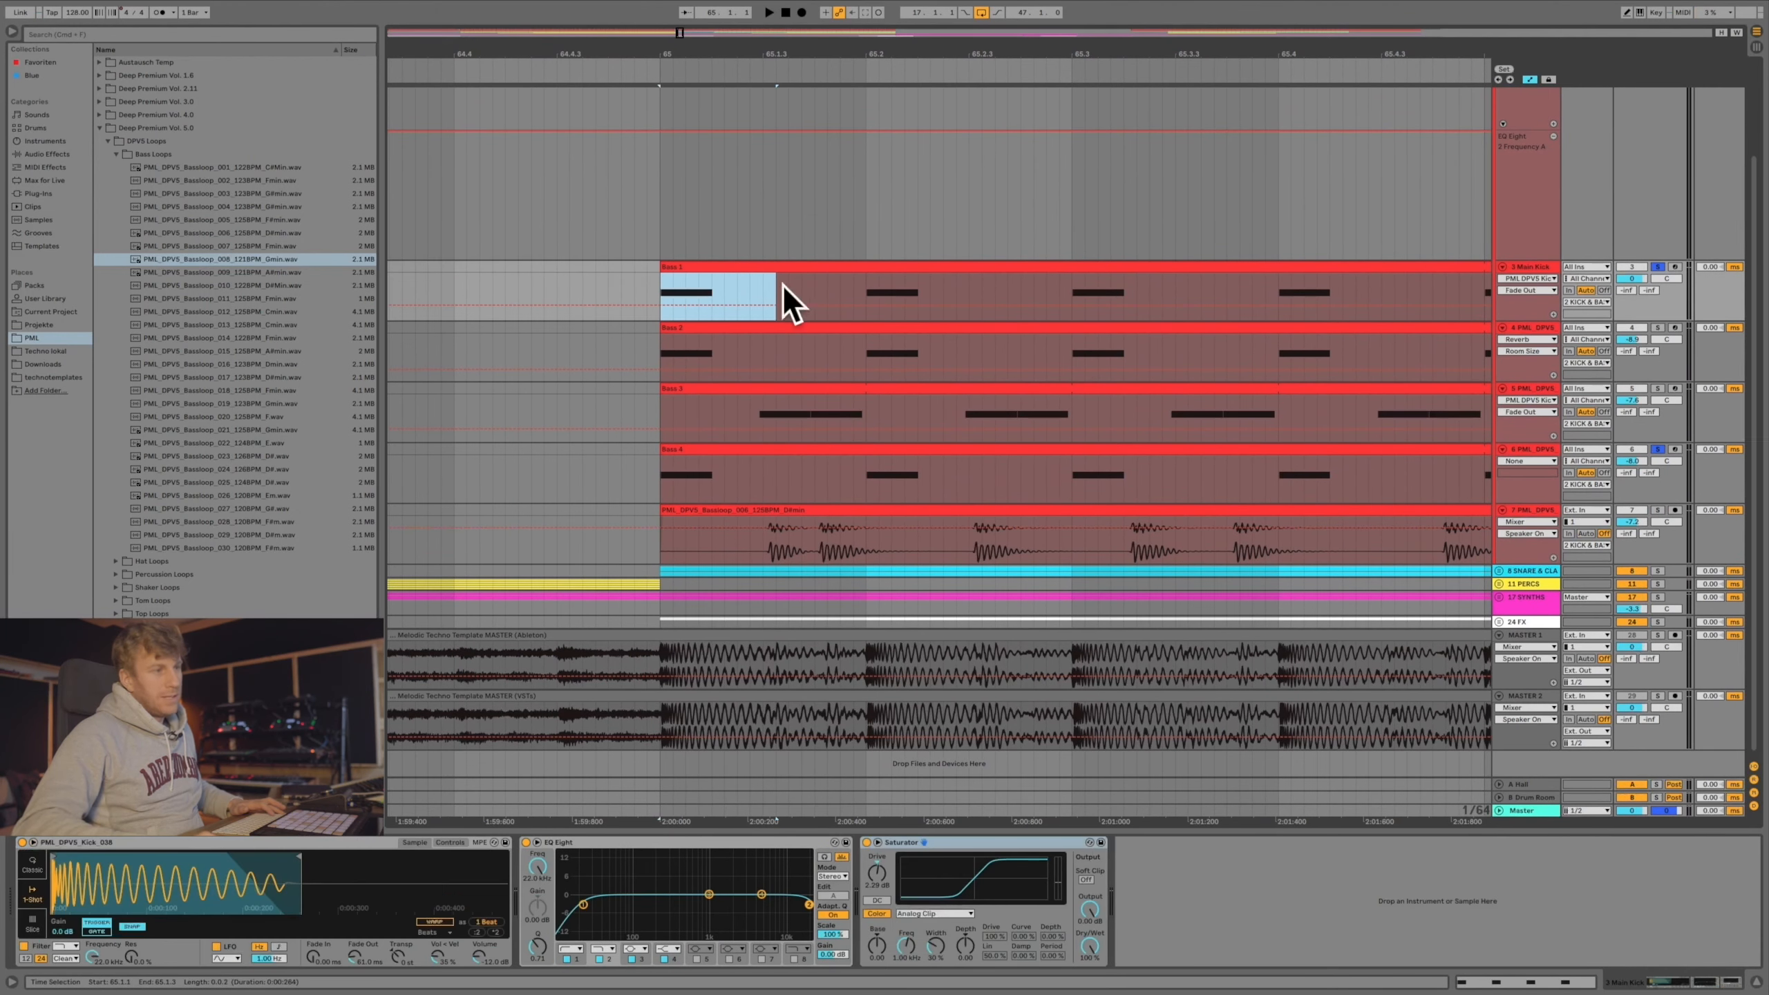
pyautogui.moveTo(764, 550); pyautogui.dragTo(660, 551)
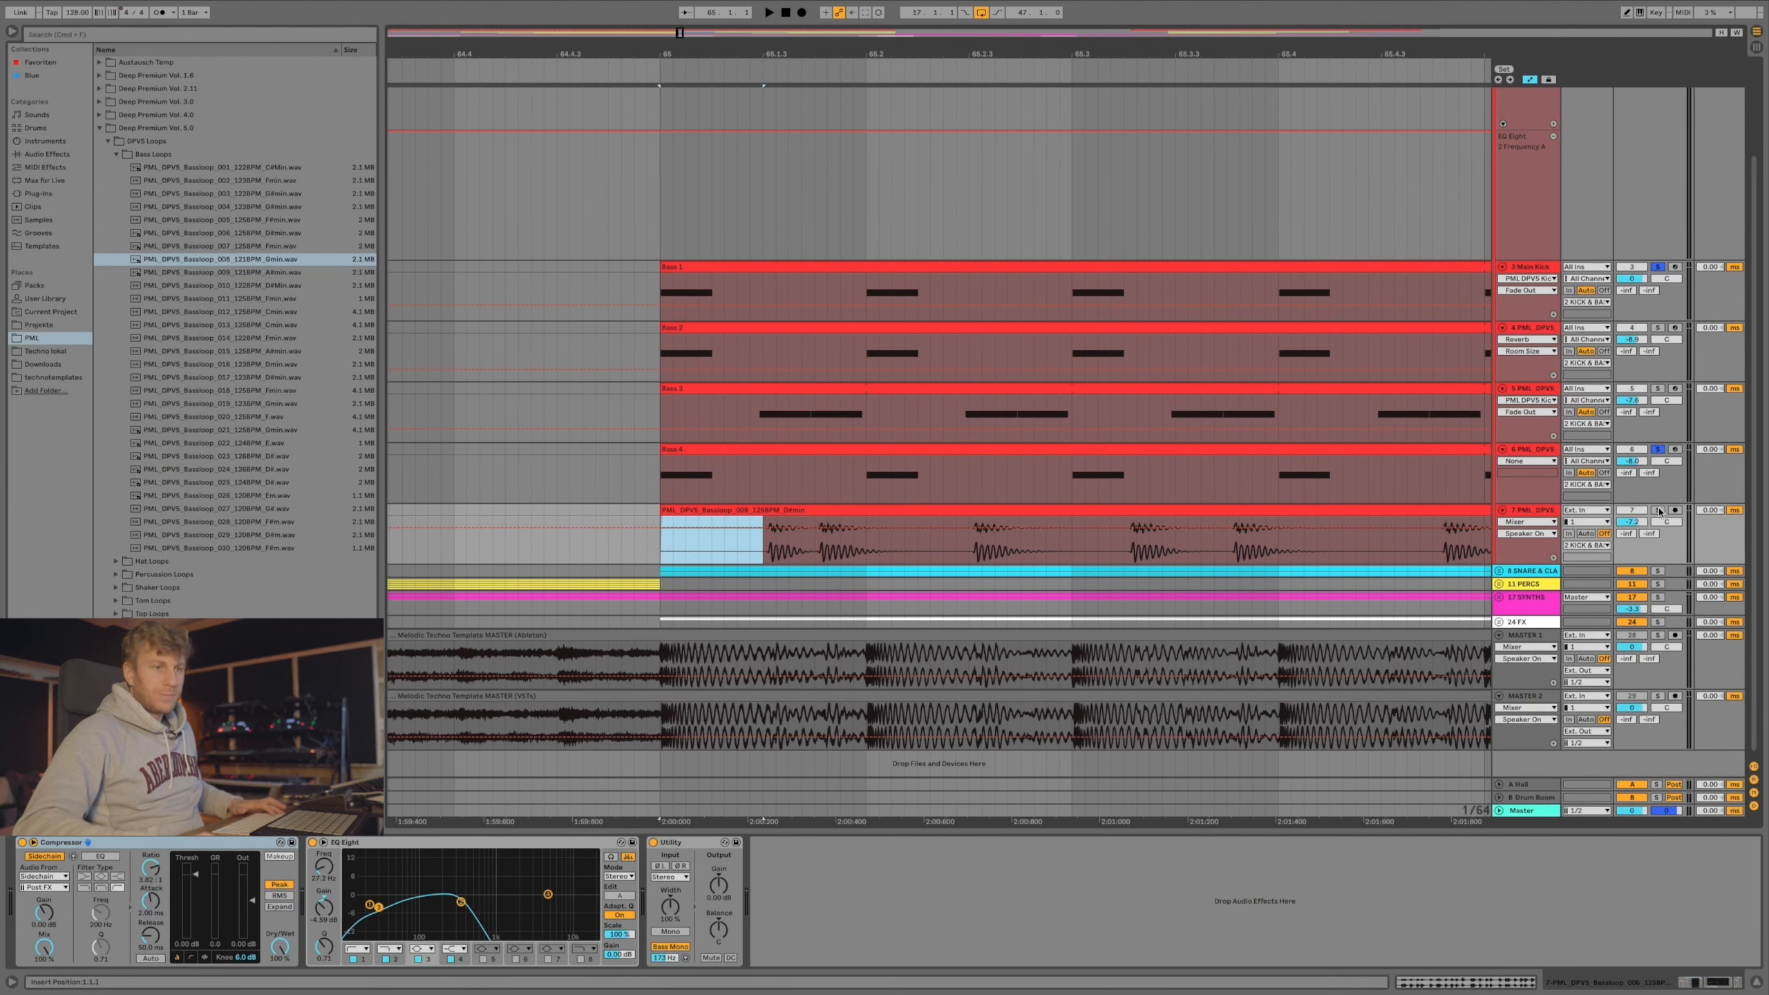
# Solo only track 7 and play its bass loop clip from bar 65.
pyautogui.click(1658, 327)
pyautogui.scroll(2, 1657, 376)
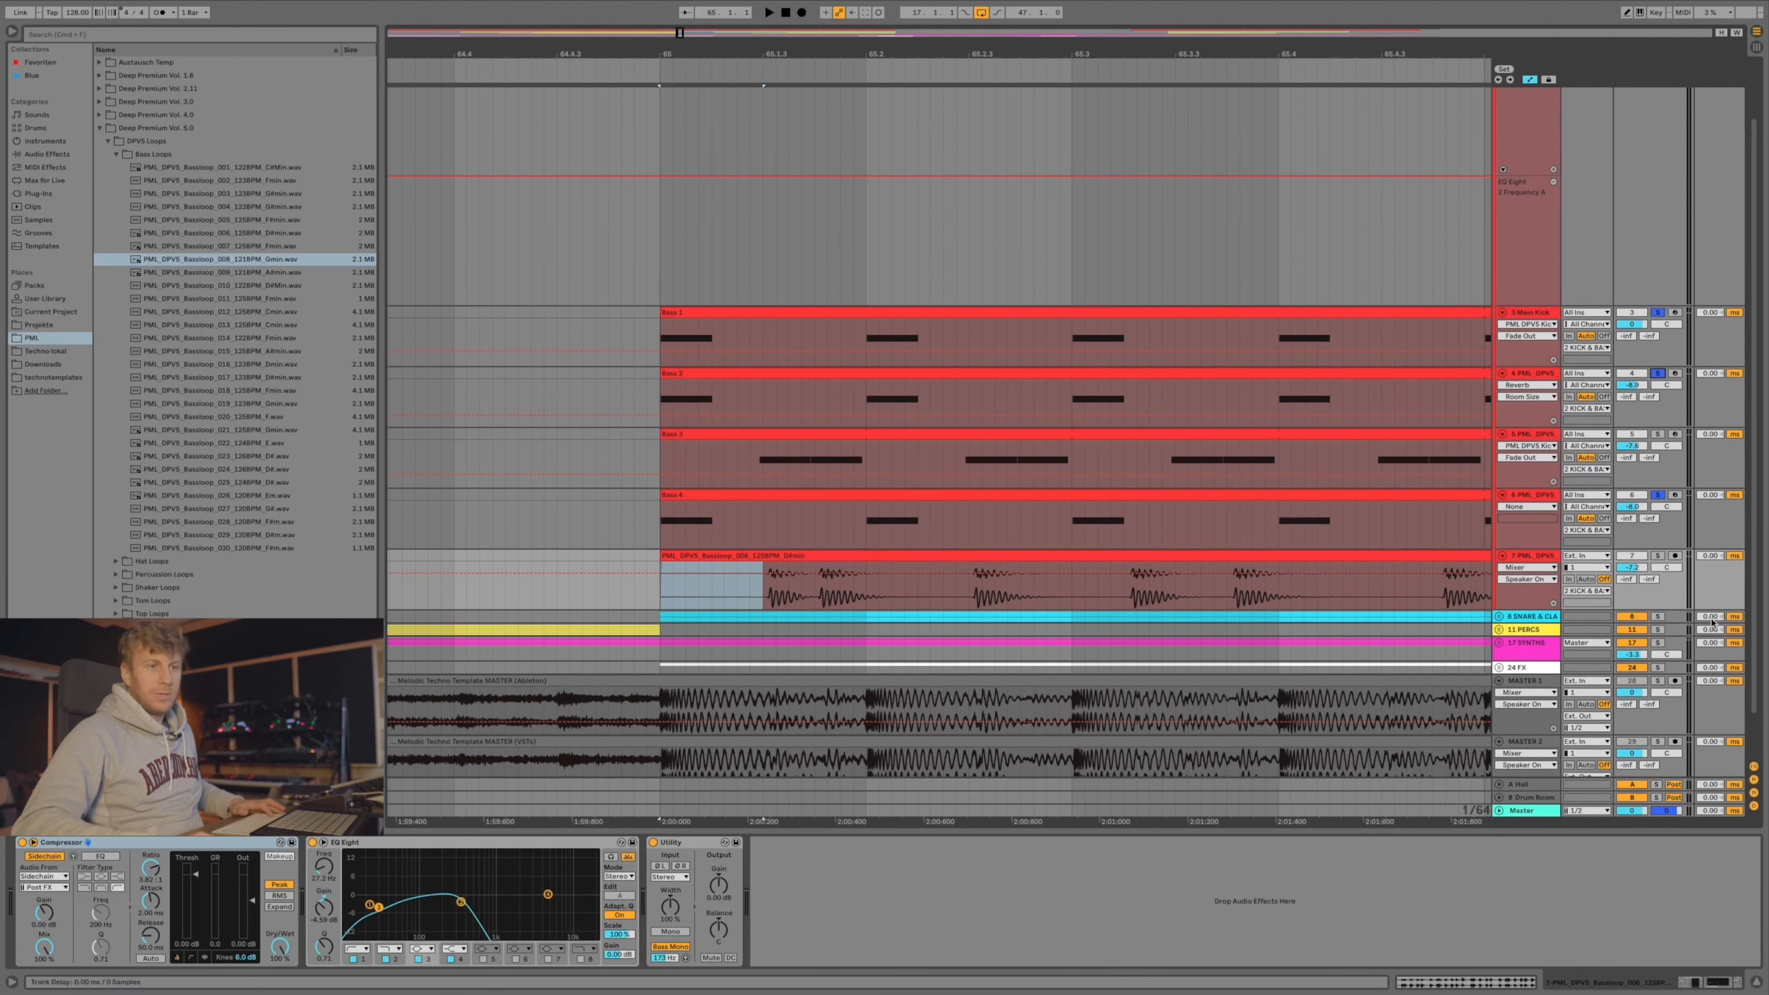
pyautogui.click(1659, 557)
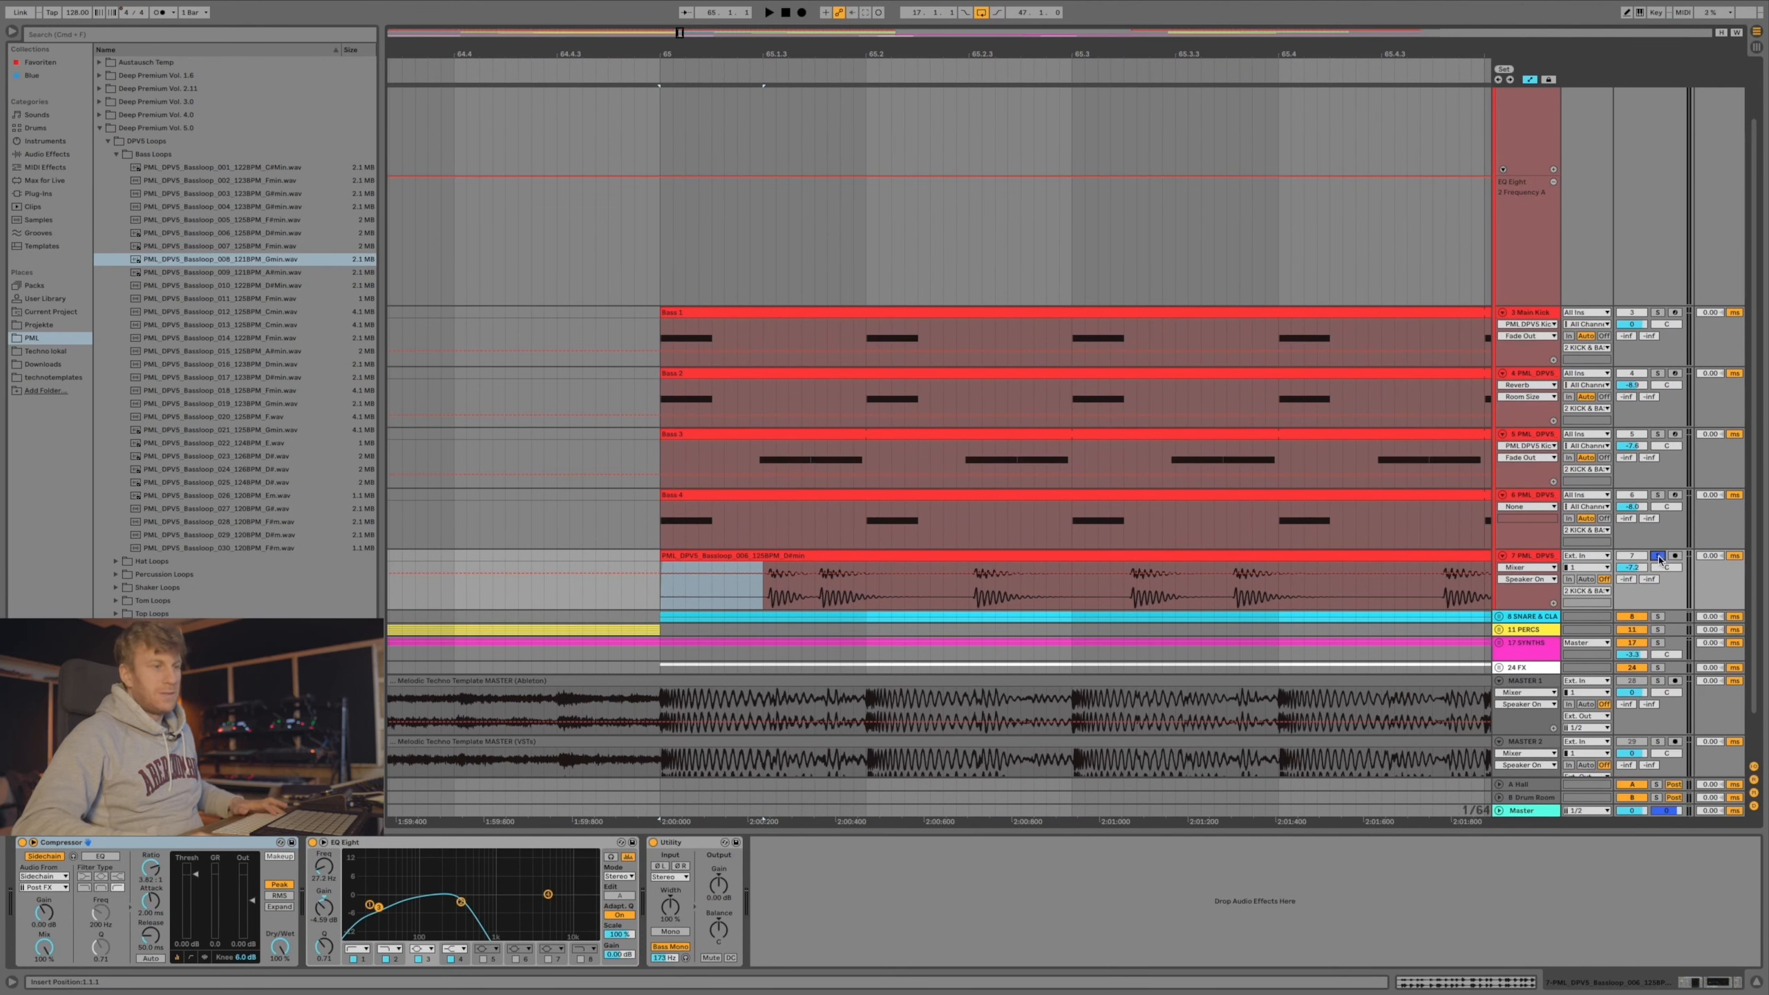
pyautogui.click(964, 556)
pyautogui.press('space')
# Switch Bass Mono off and on again in track 7's Utility while the bass loop plays, to compare the sound.
pyautogui.moveTo(716, 54); pyautogui.dragTo(715, 8)
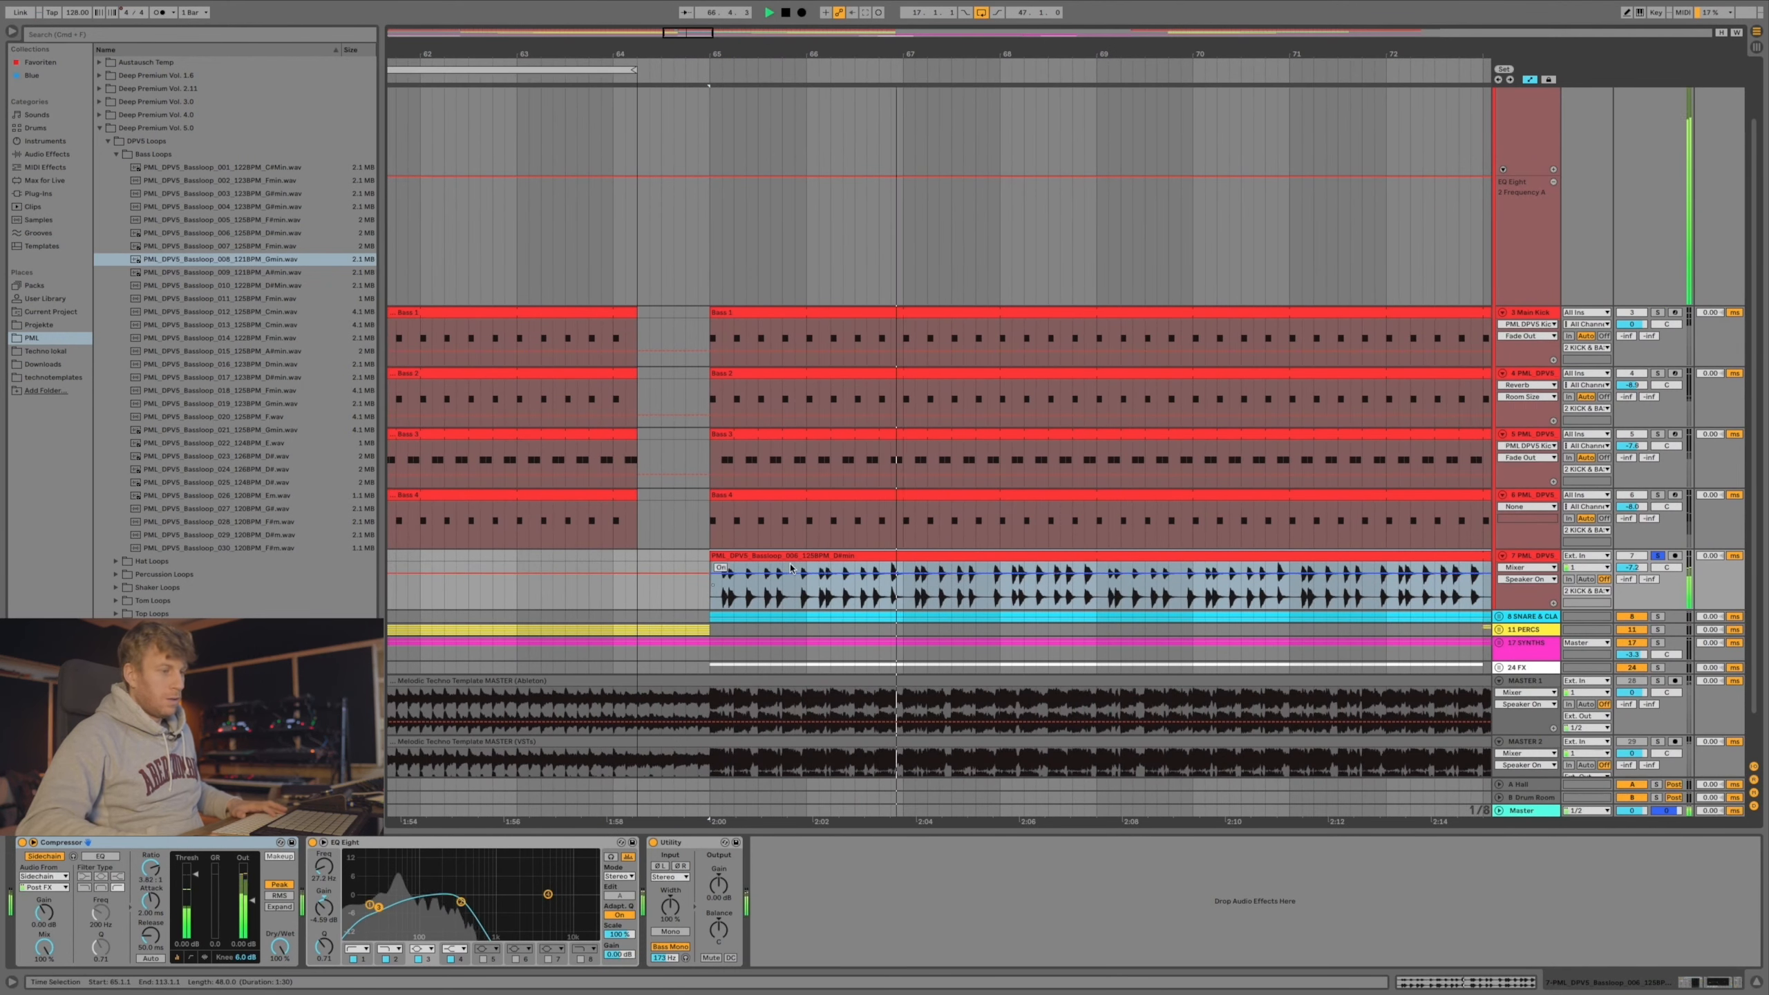
pyautogui.scroll(-1, 850, 551)
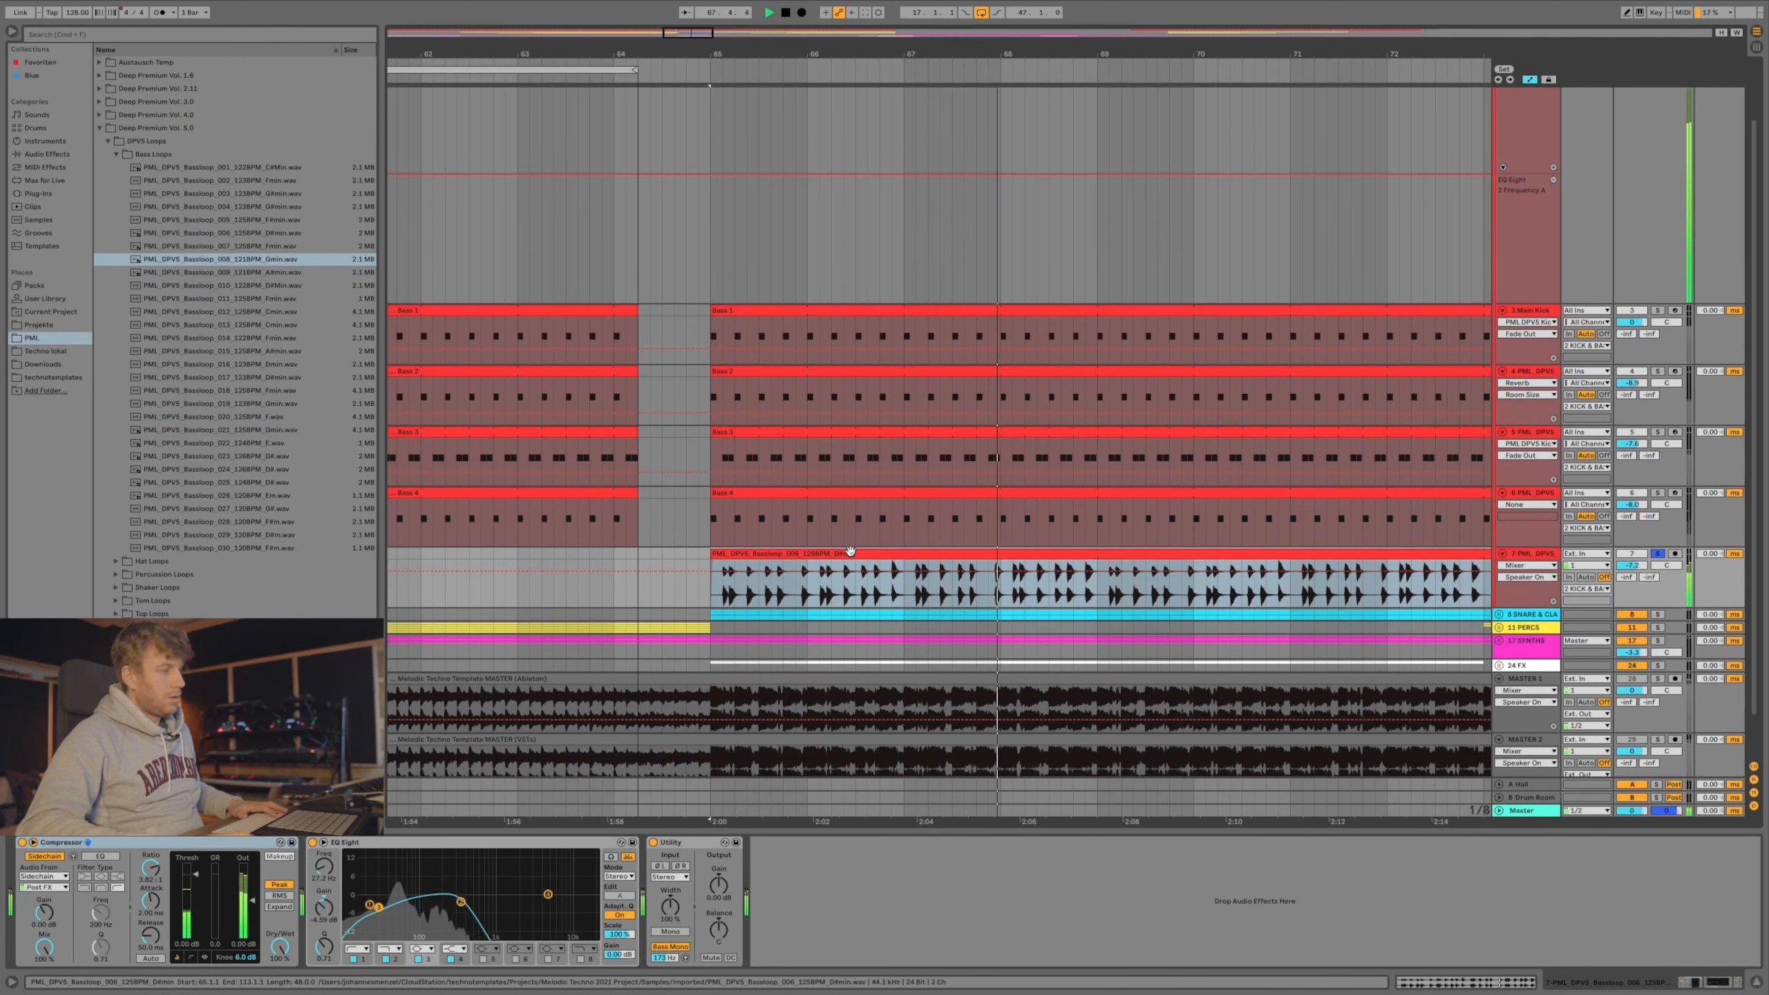
pyautogui.click(669, 947)
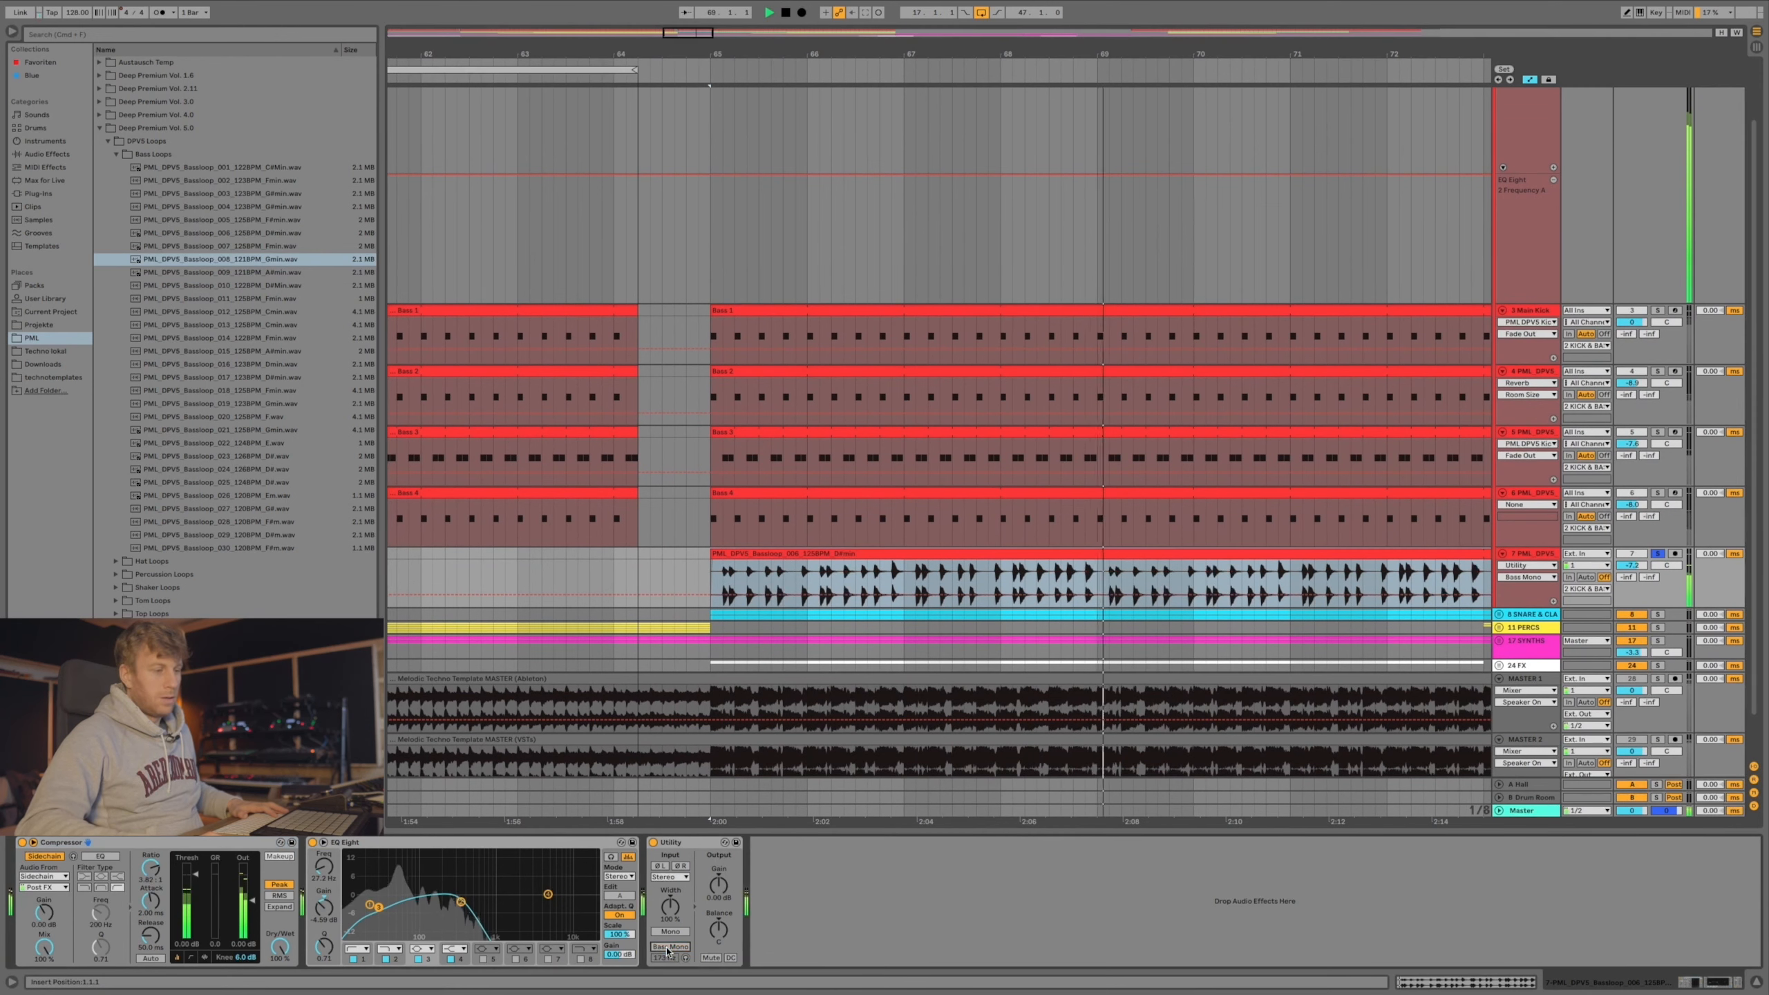
pyautogui.click(669, 947)
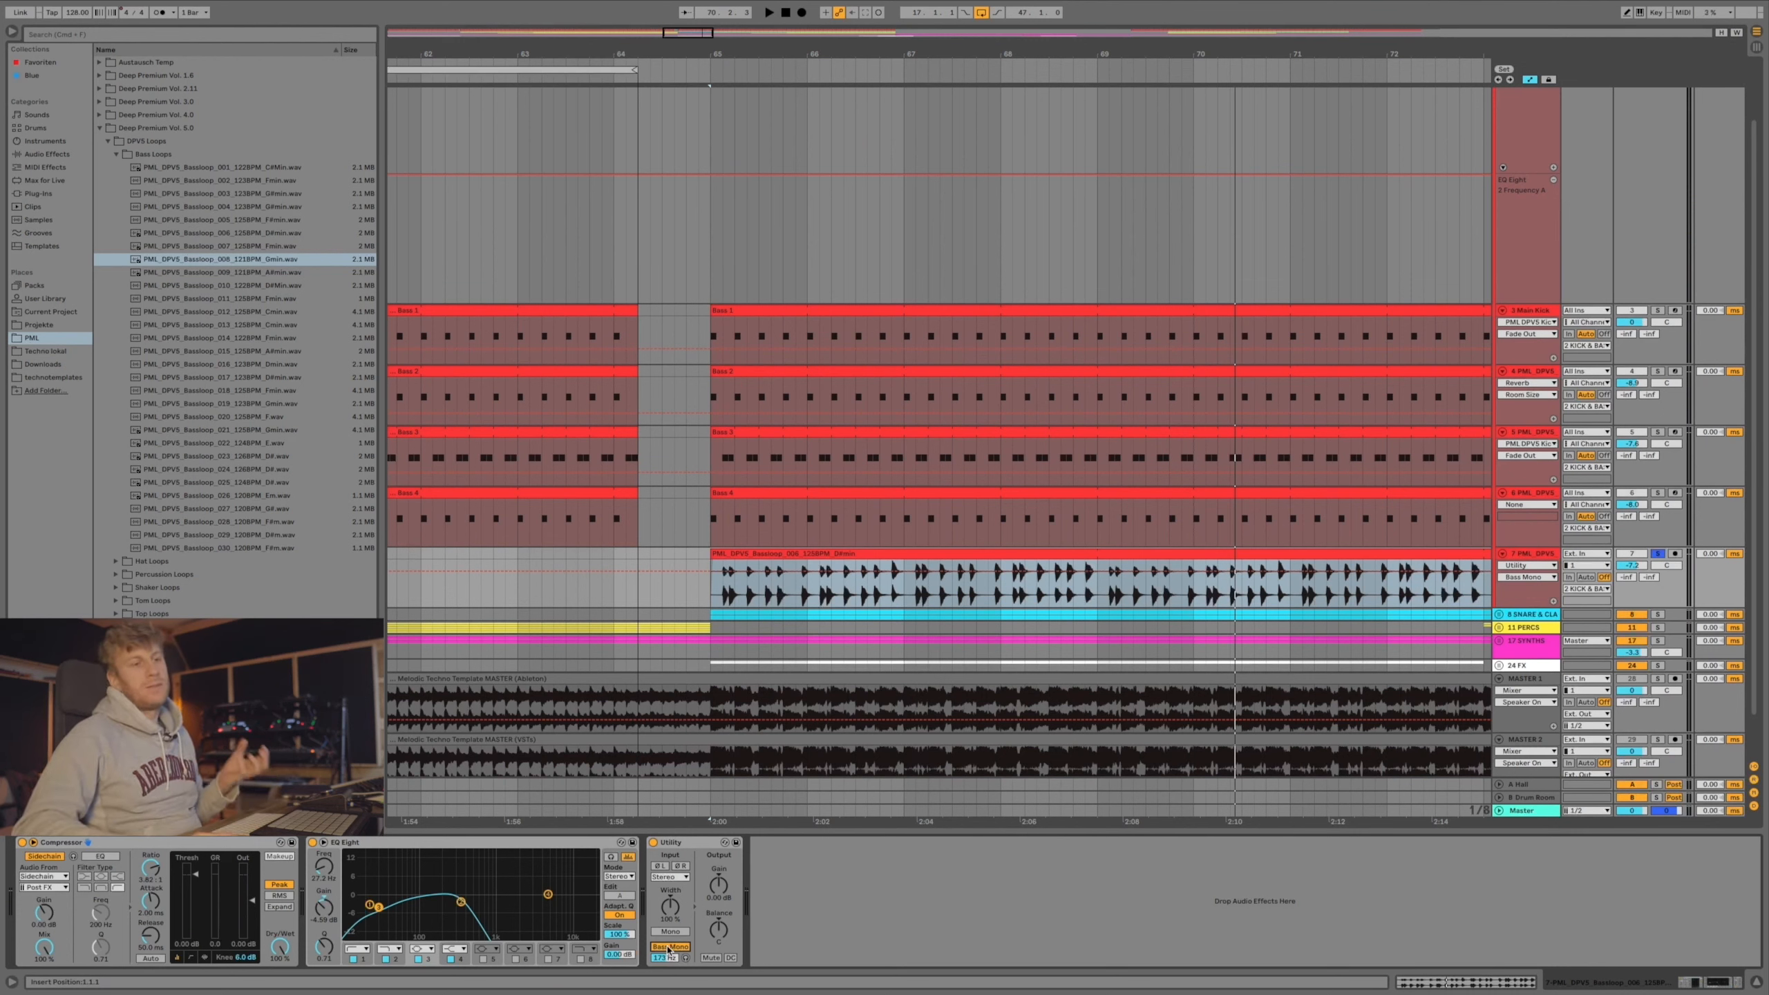
# Open track 7's bass loop clip, reset its pitch to the default and play it with the track soloed.
pyautogui.click(845, 537)
pyautogui.doubleClick(826, 562)
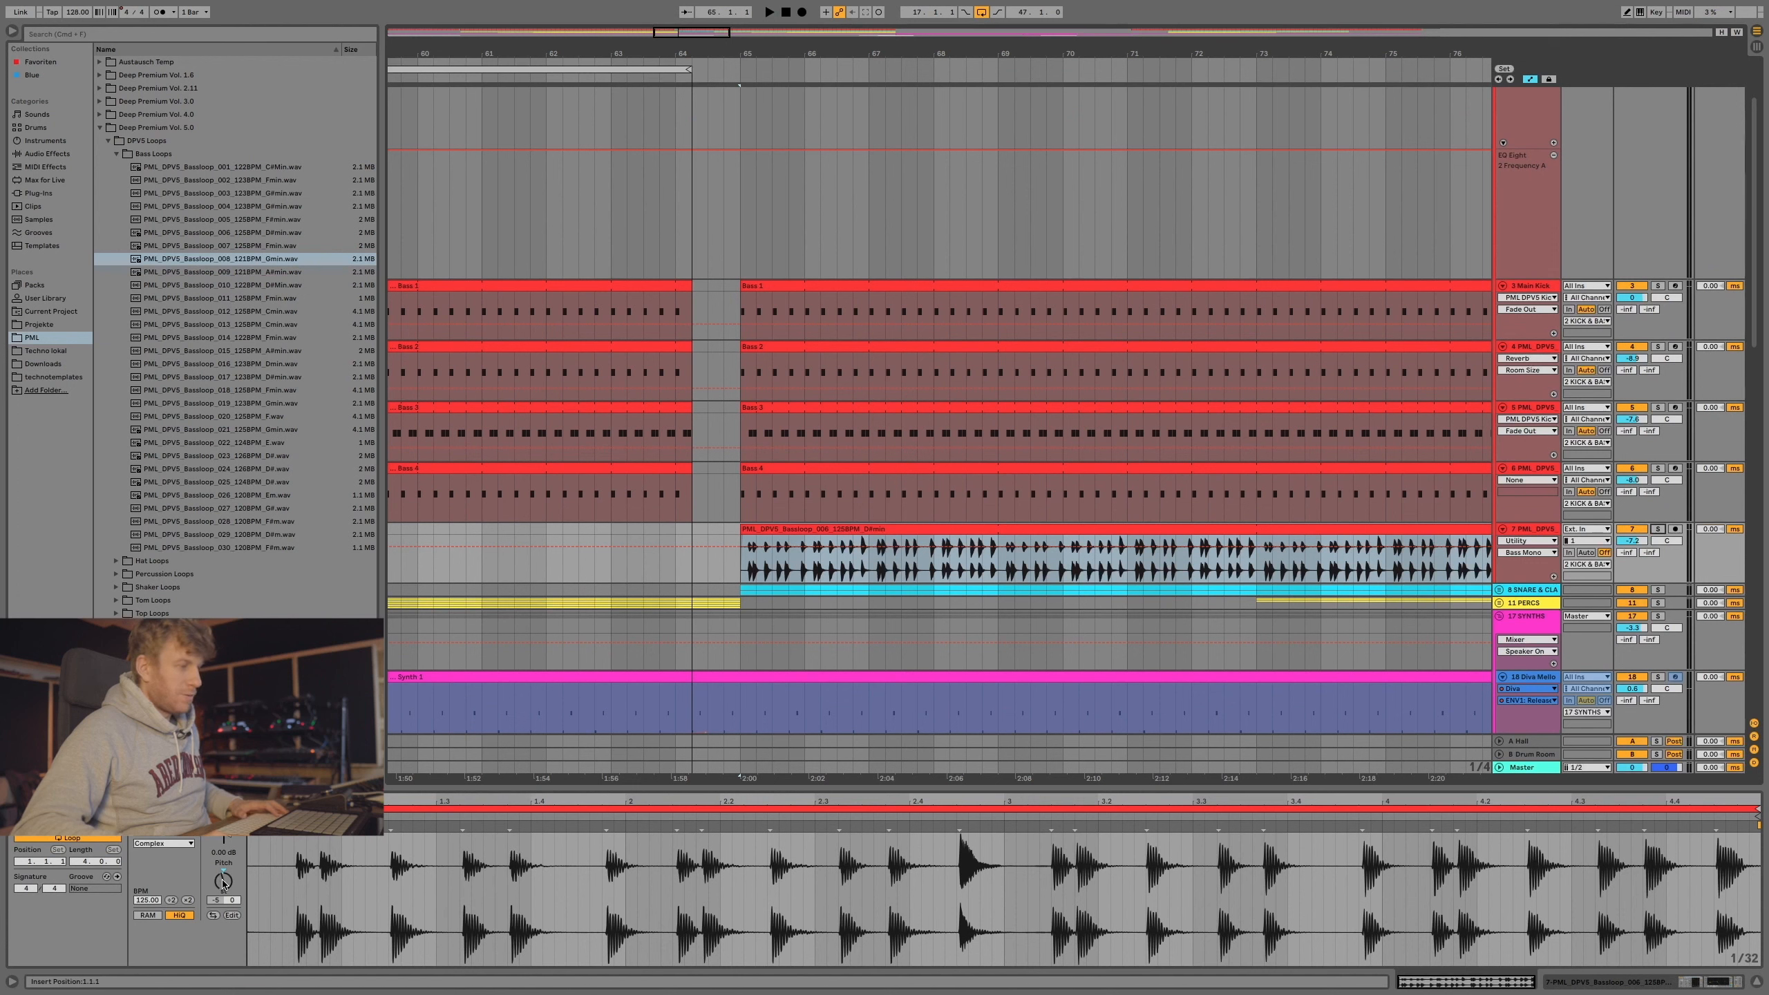
pyautogui.doubleClick(223, 883)
pyautogui.click(1663, 528)
pyautogui.press('space')
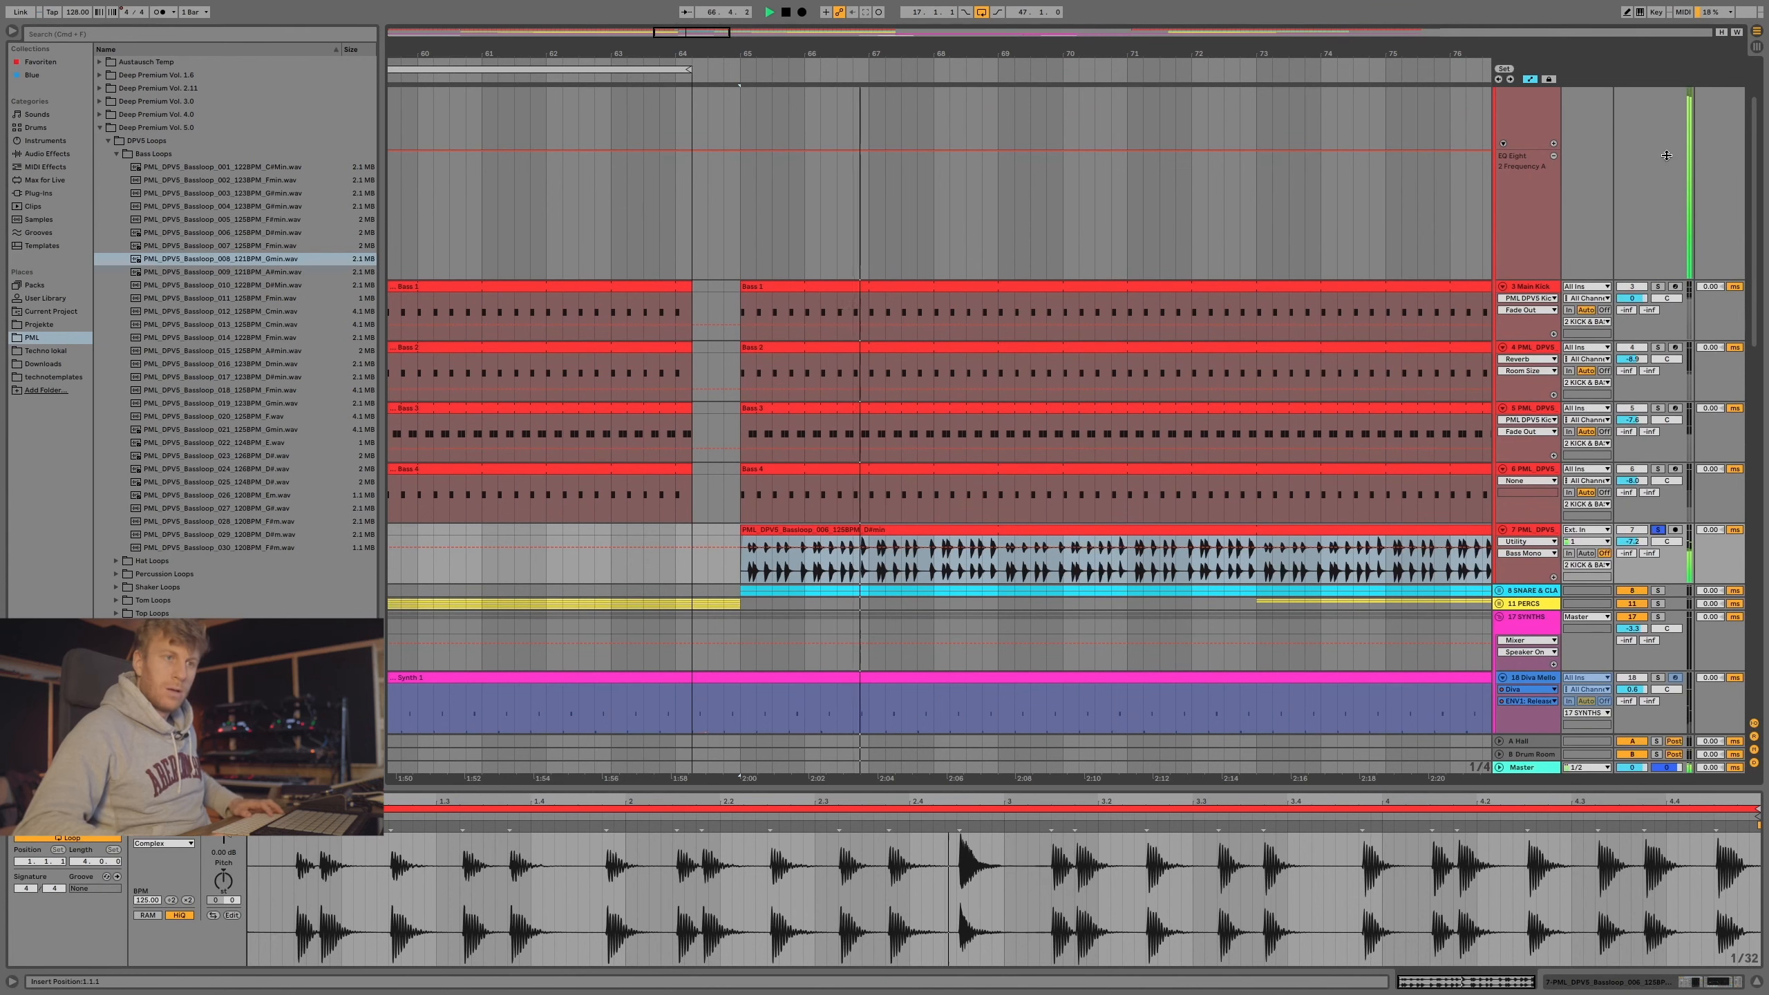
# Solo the KICK & BASS group during playback and set the bass loop clip's pitch to -5.
pyautogui.scroll(3, 1658, 176)
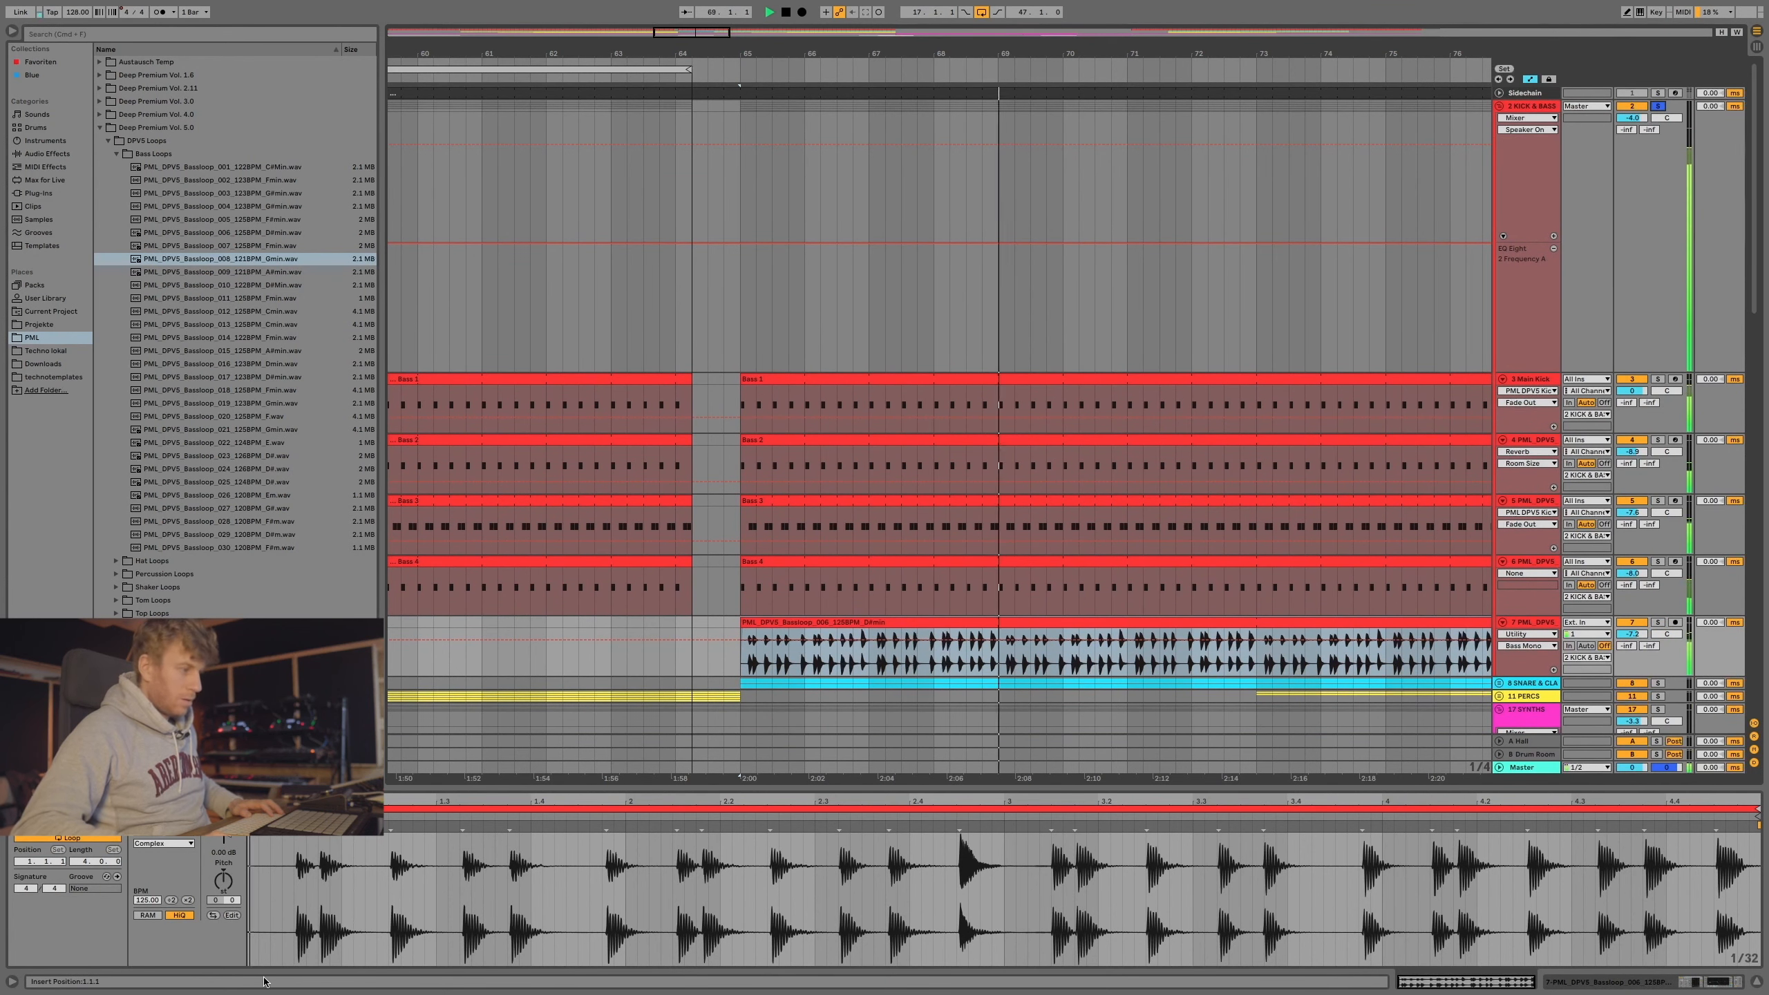
pyautogui.write('-5')
pyautogui.press('Return')
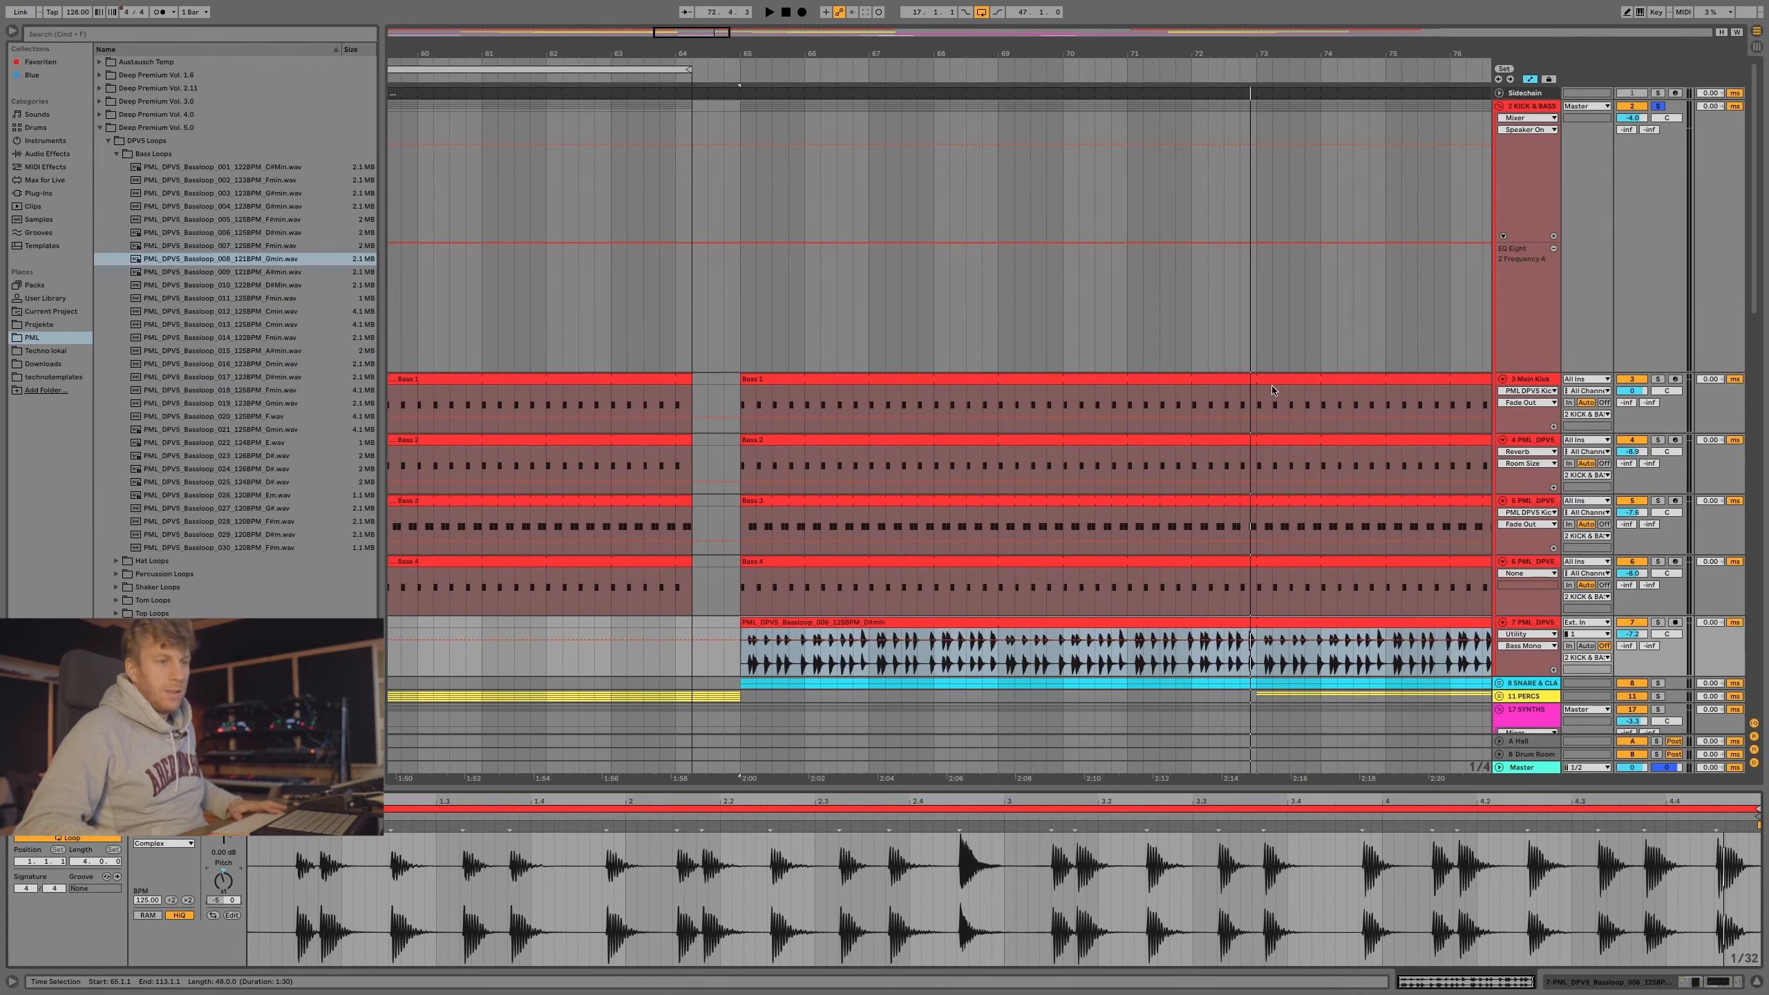
# Examine the kick and bass clips across the whole arrangement and place the insert marker at bar 57 in the KICK & BASS group.
pyautogui.scroll(-3, 1271, 390)
pyautogui.hscroll(2, 1272, 391)
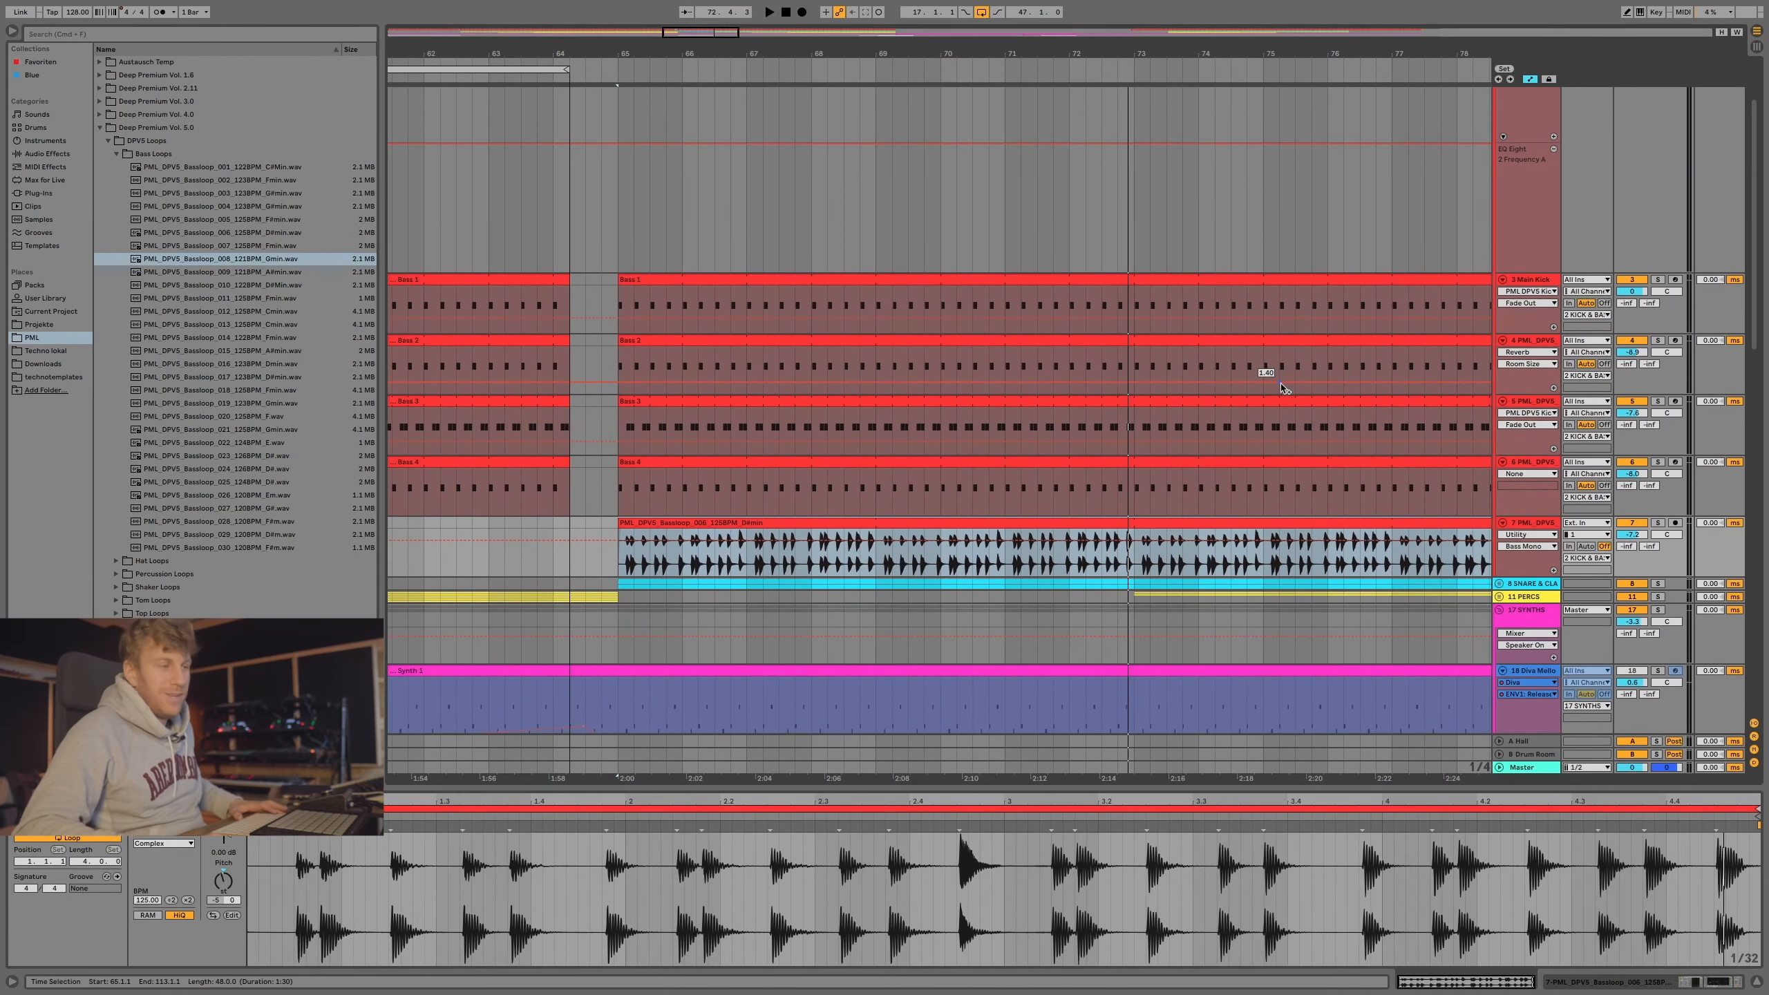
pyautogui.moveTo(932, 56); pyautogui.dragTo(963, 8)
pyautogui.scroll(2, 1201, 257)
pyautogui.hscroll(-1, 1200, 258)
pyautogui.hscroll(1, 1200, 258)
pyautogui.hscroll(-1, 1200, 257)
pyautogui.hscroll(1, 1200, 257)
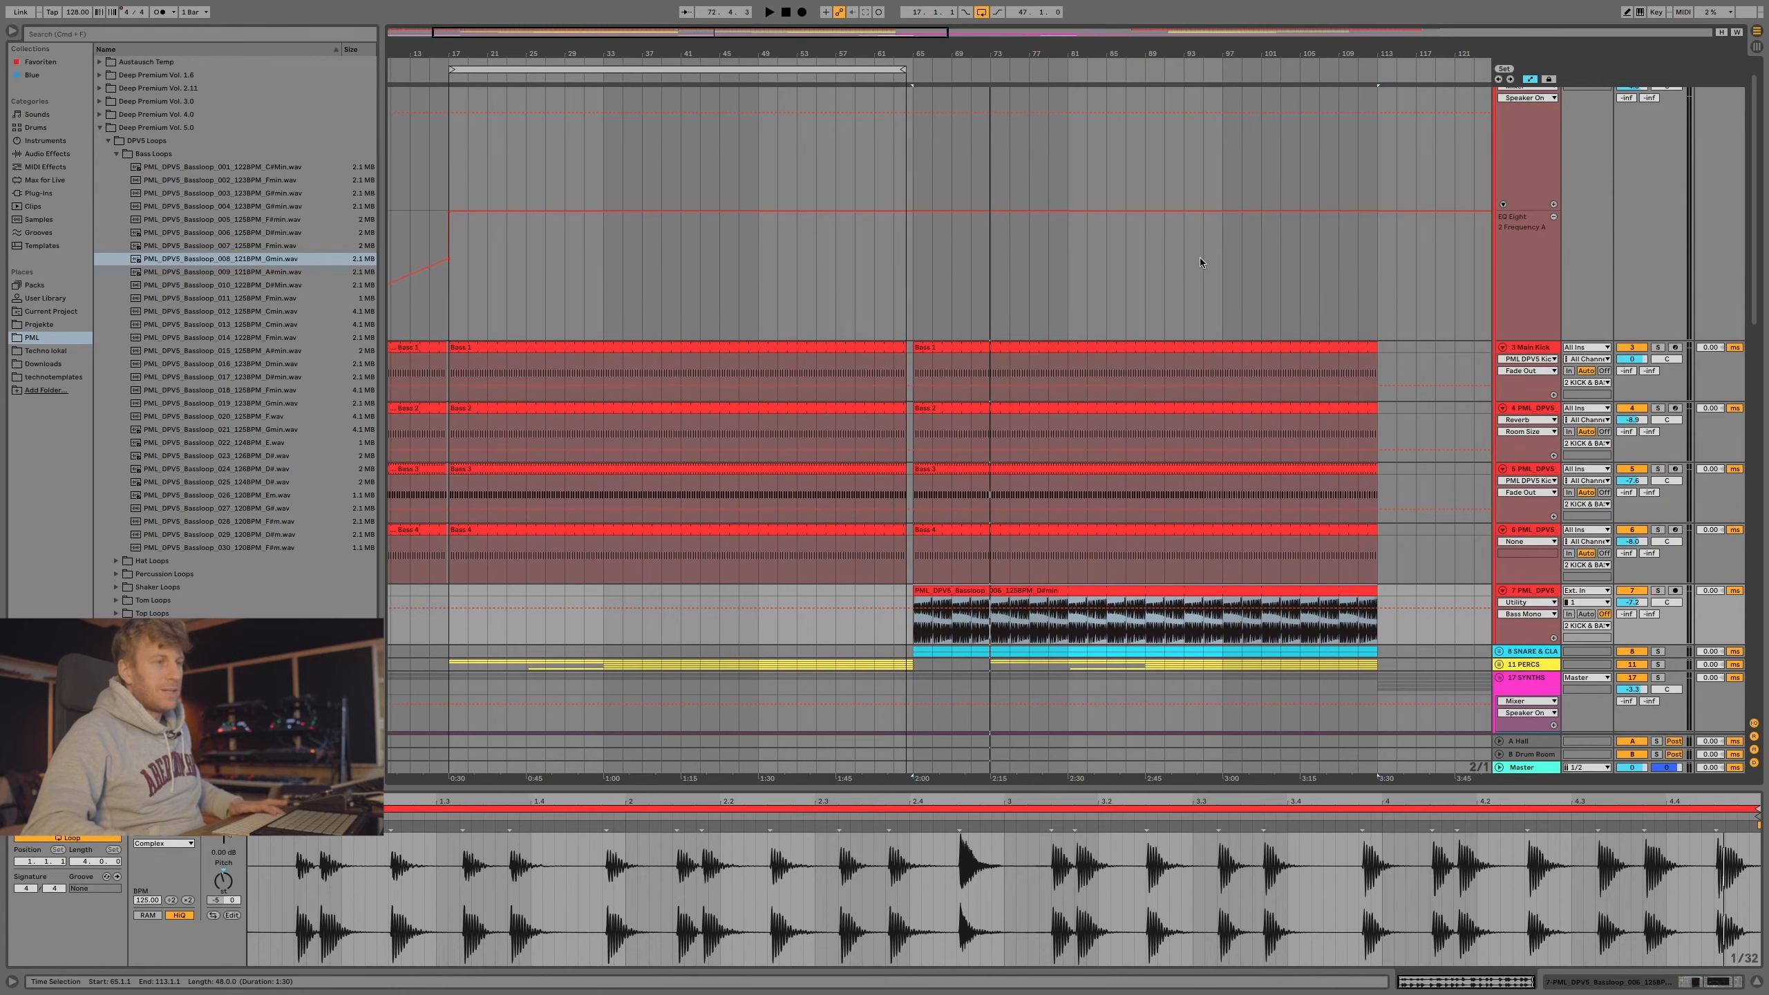
pyautogui.scroll(1, 1170, 245)
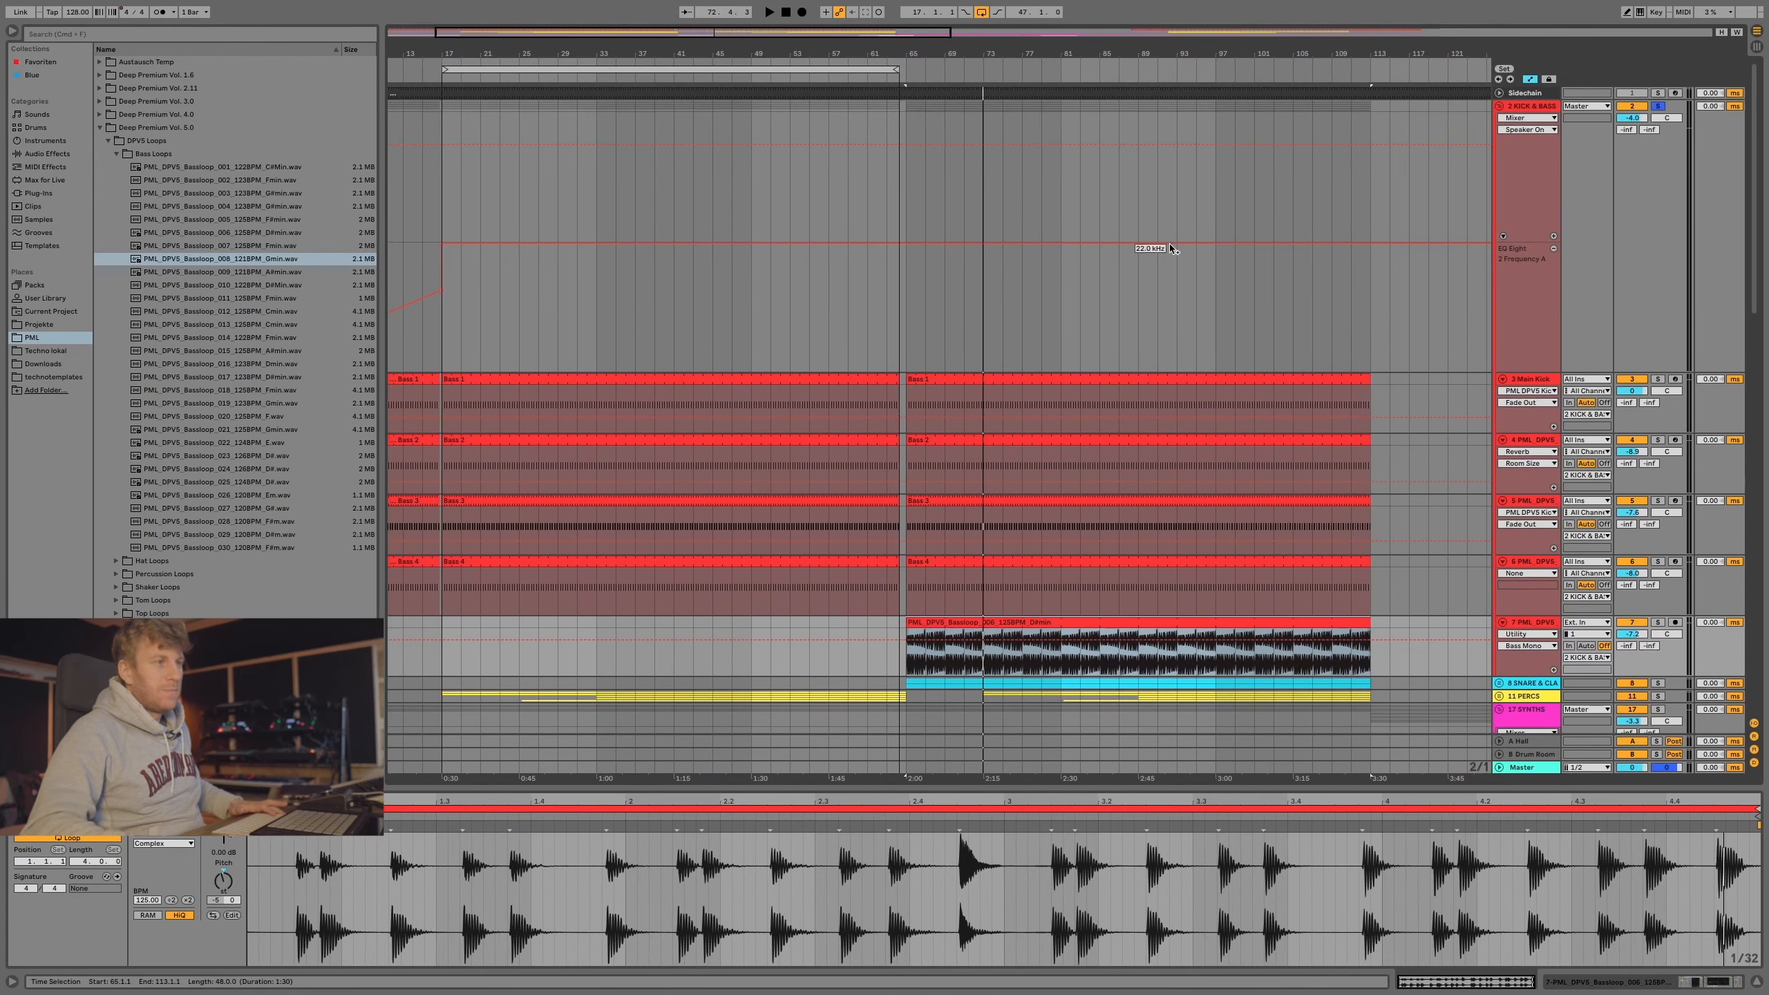
pyautogui.hscroll(-5, 1170, 247)
pyautogui.click(915, 295)
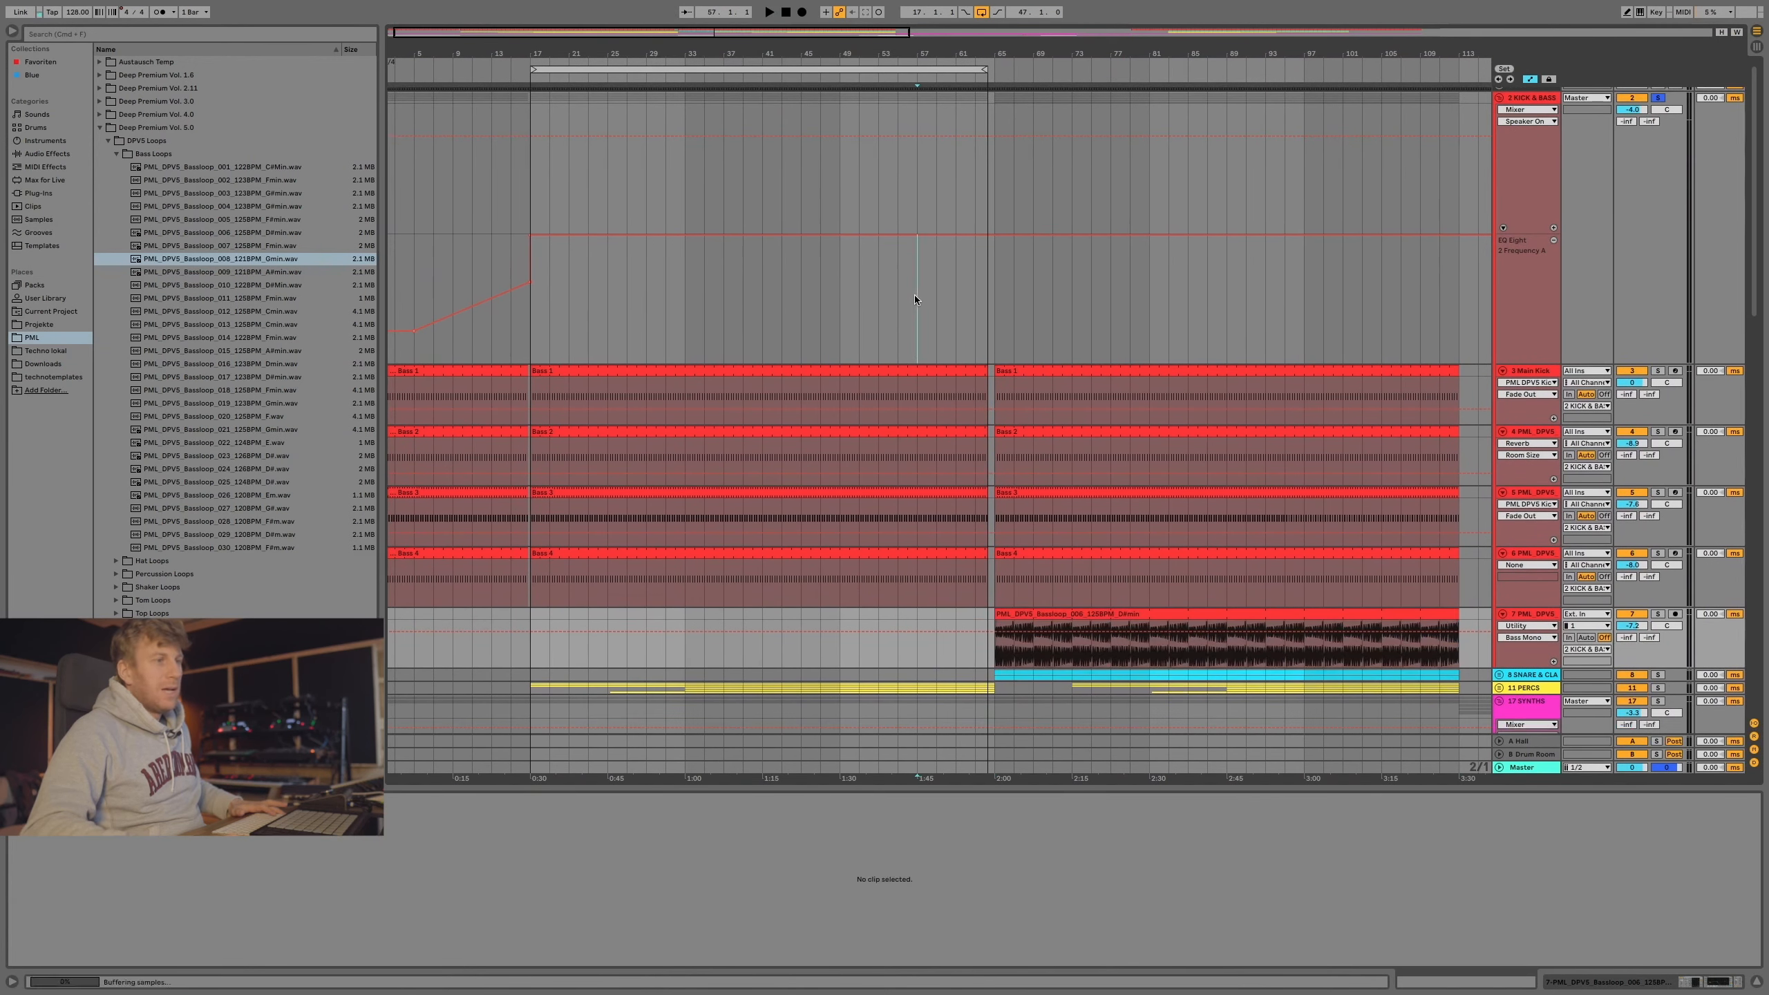
pyautogui.moveTo(1029, 58); pyautogui.dragTo(1028, 12)
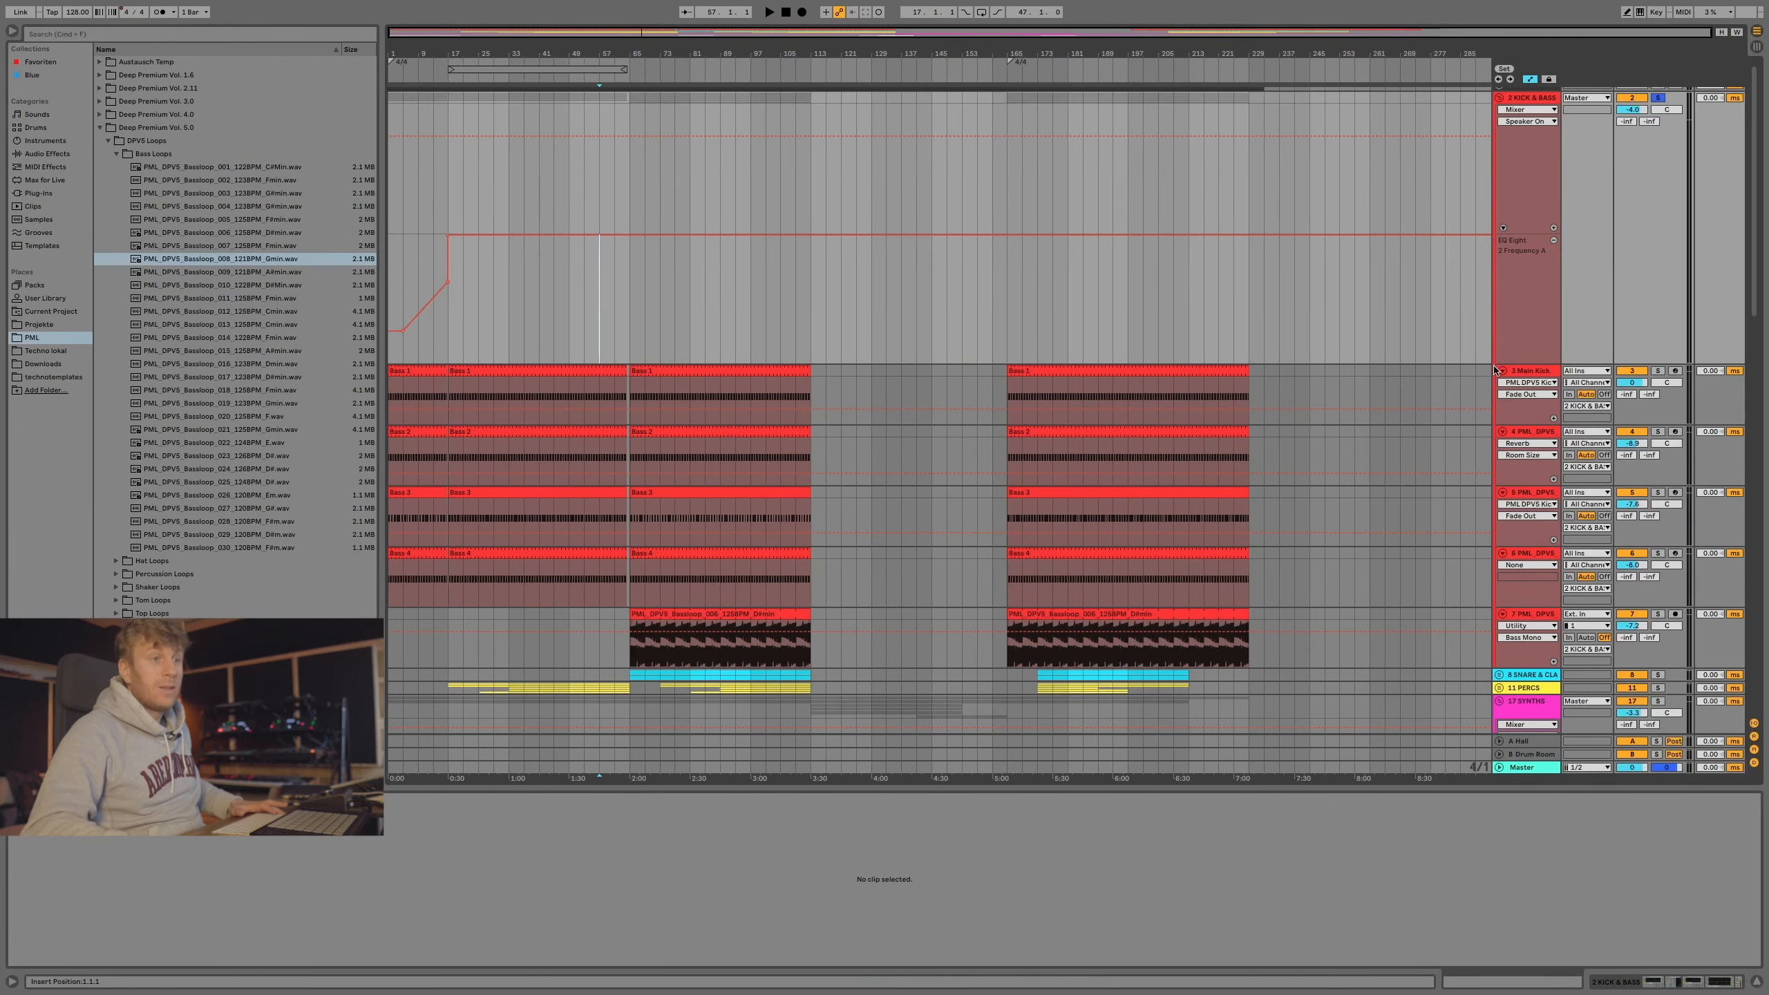
# Fold tracks 3 to 7 of the KICK & BASS group together and play the arrangement from bar 57 past bar 65.
pyautogui.click(1535, 372)
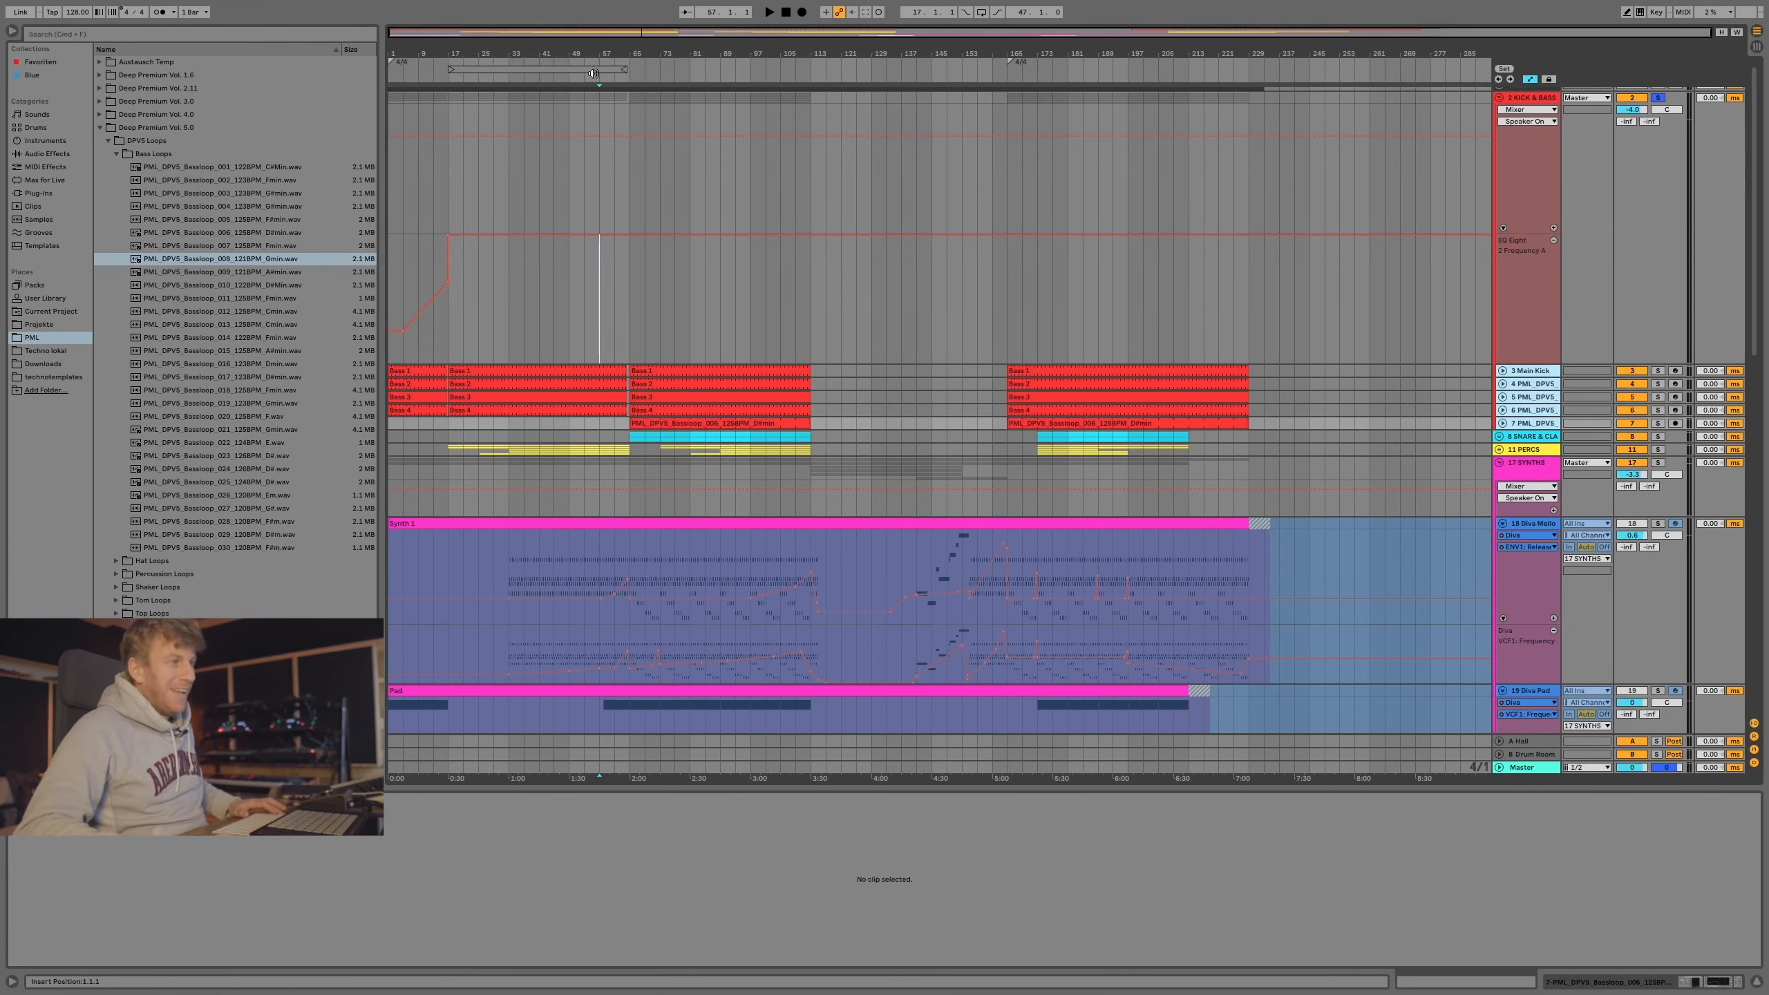
pyautogui.moveTo(604, 49); pyautogui.dragTo(604, 136)
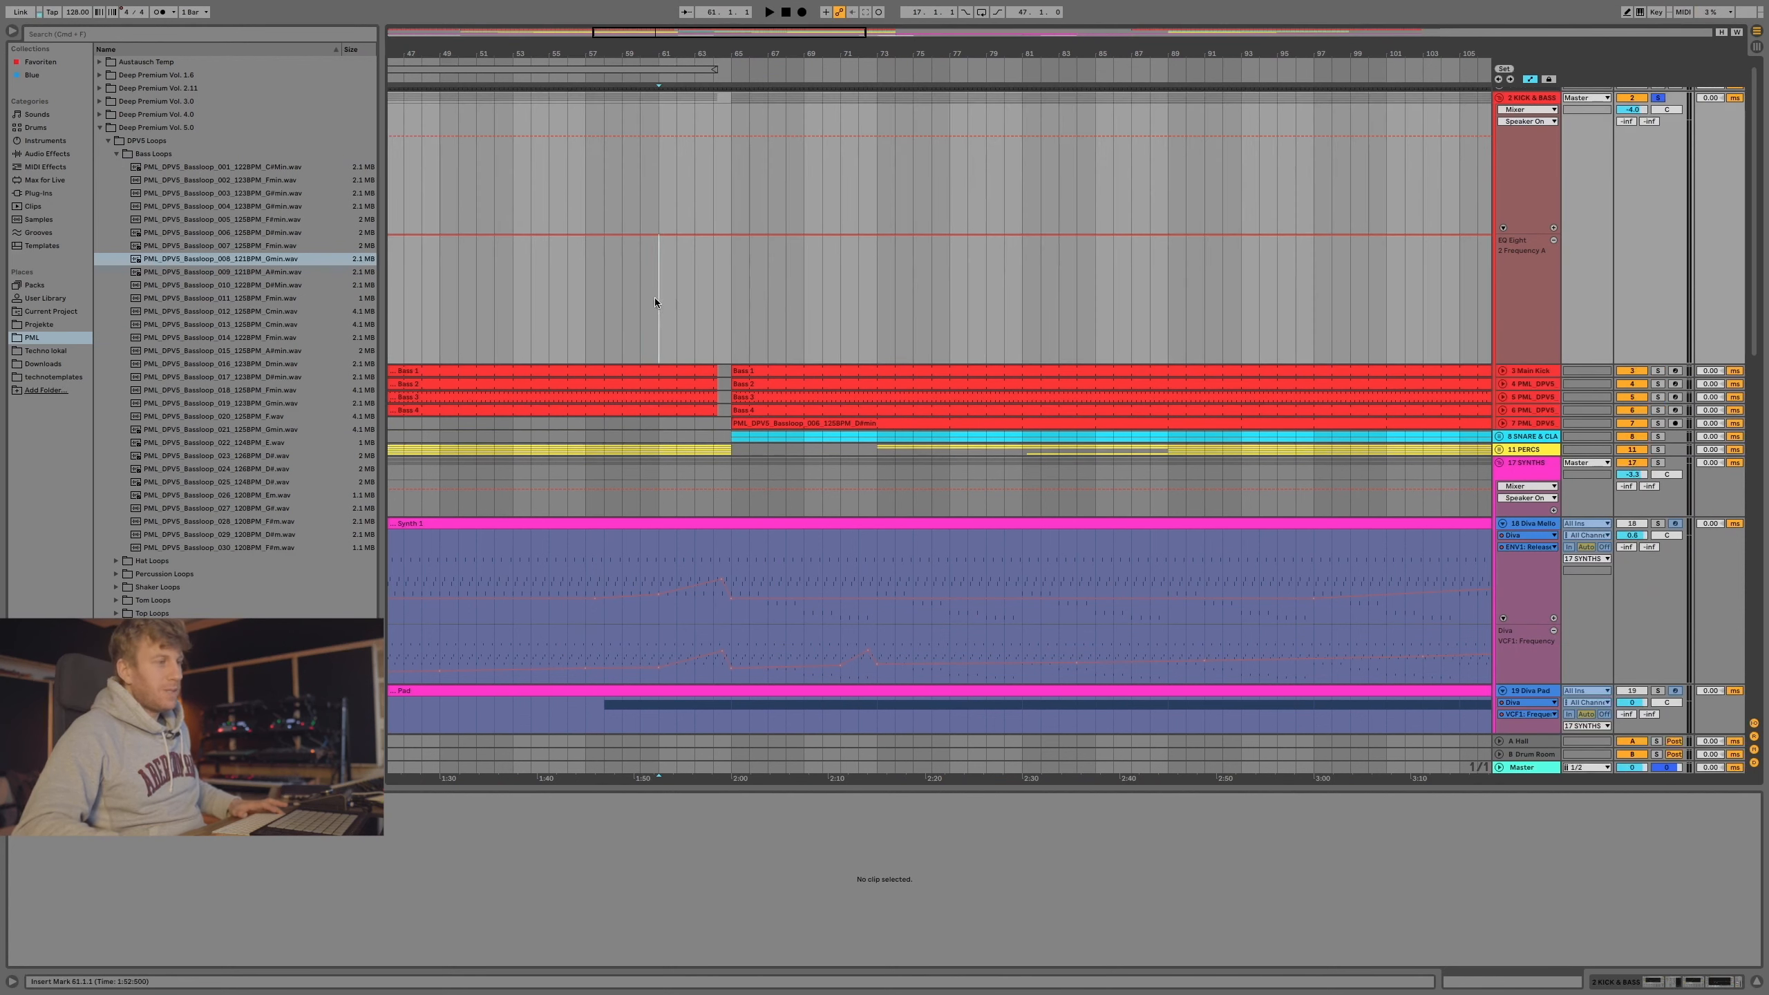
pyautogui.press('space')
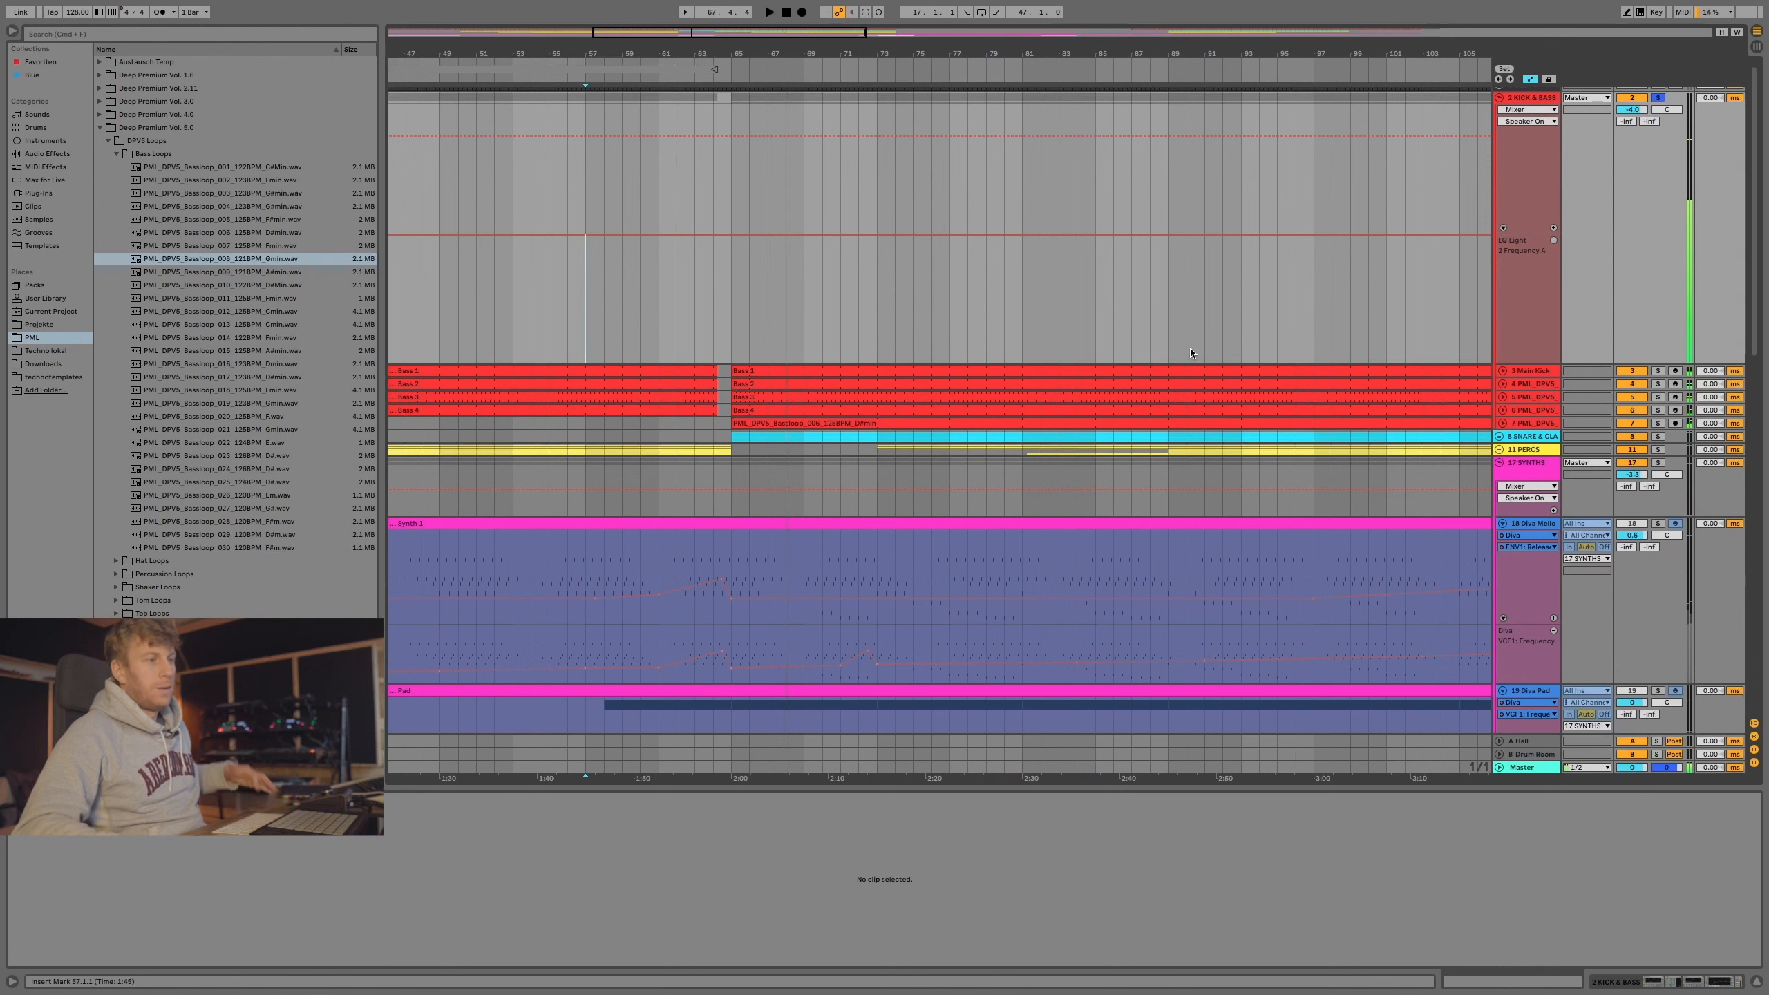
# Turn off the KICK & BASS group's solo and play the full arrangement from bar 54.
pyautogui.click(1663, 96)
pyautogui.click(529, 326)
pyautogui.press('space')
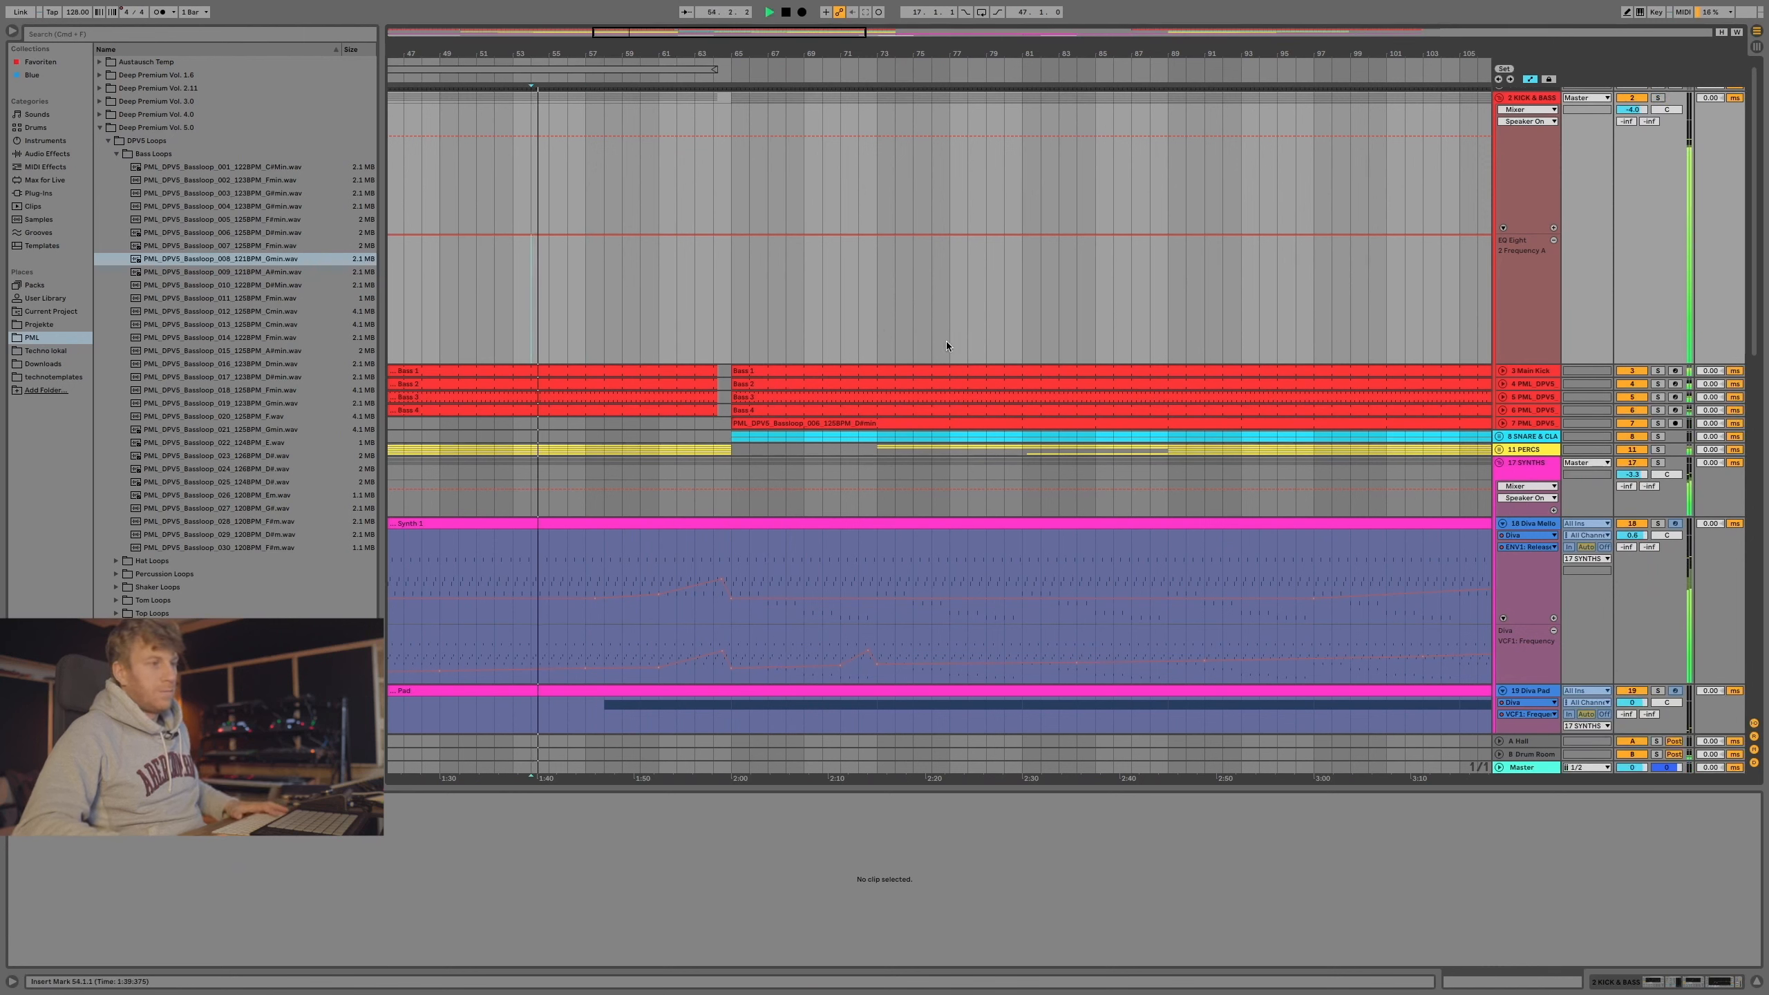
# Restart playback of the full arrangement from bar 71 and stop it at about bar 73.
pyautogui.click(847, 322)
pyautogui.press('space')
pyautogui.press('space')
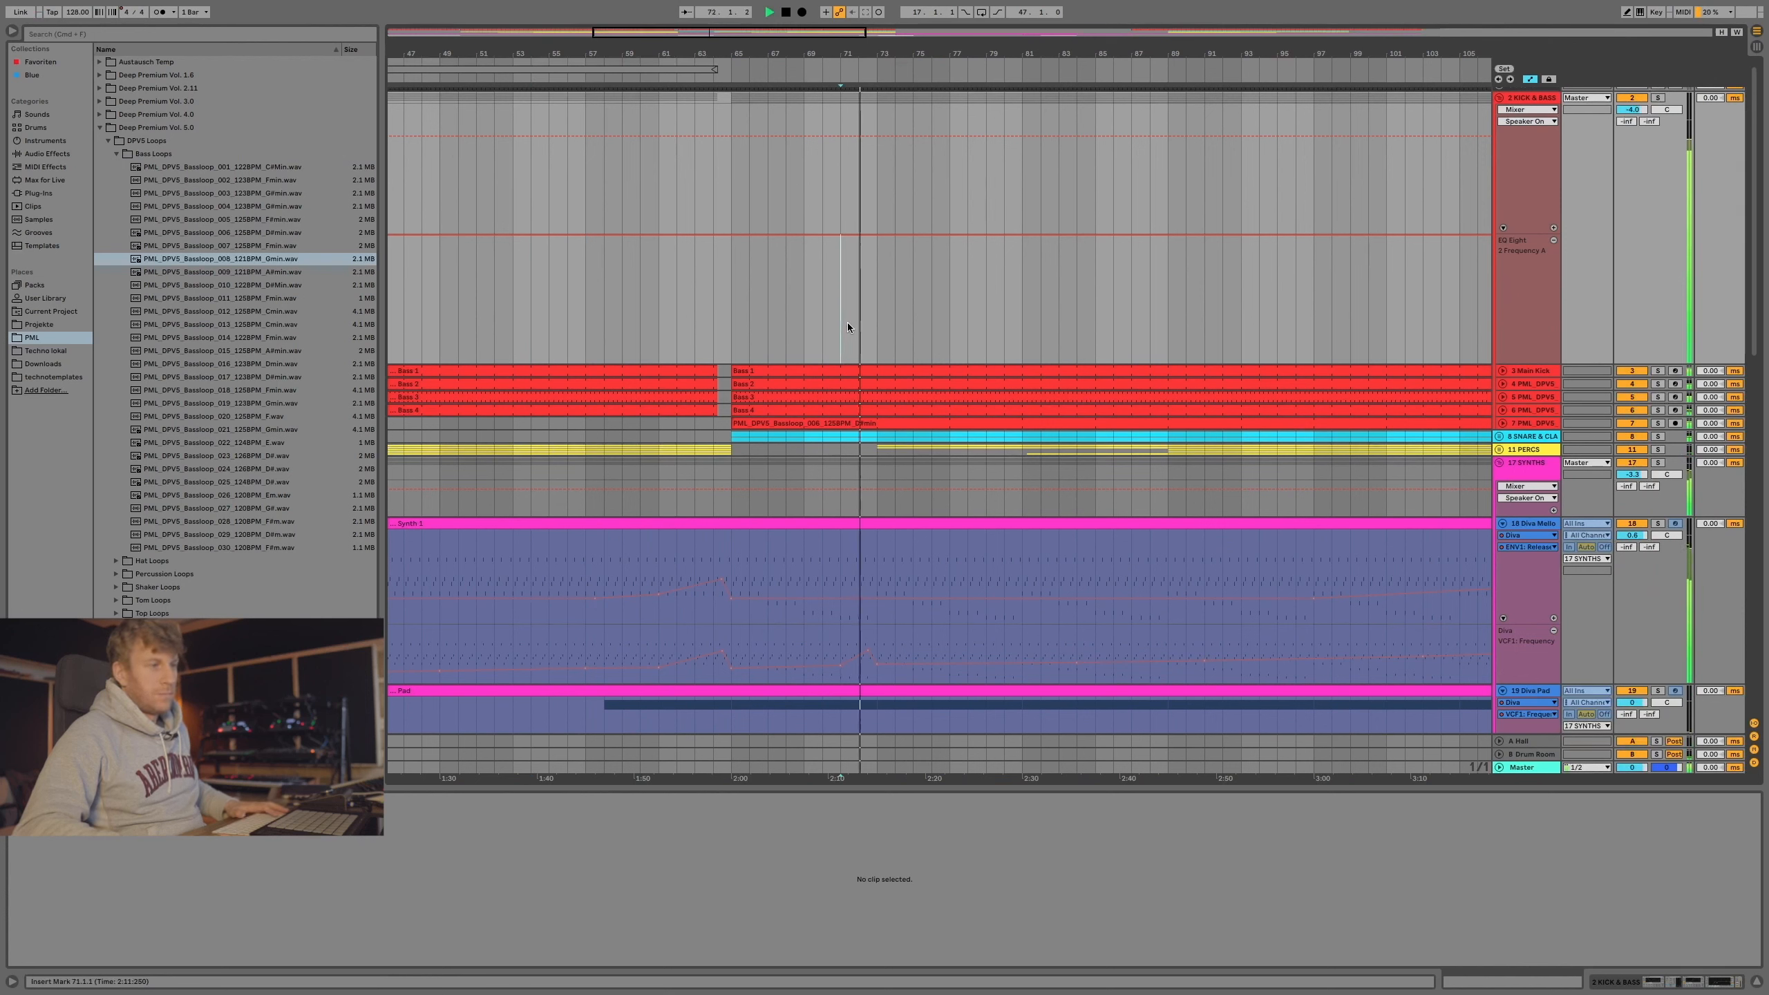
pyautogui.press('space')
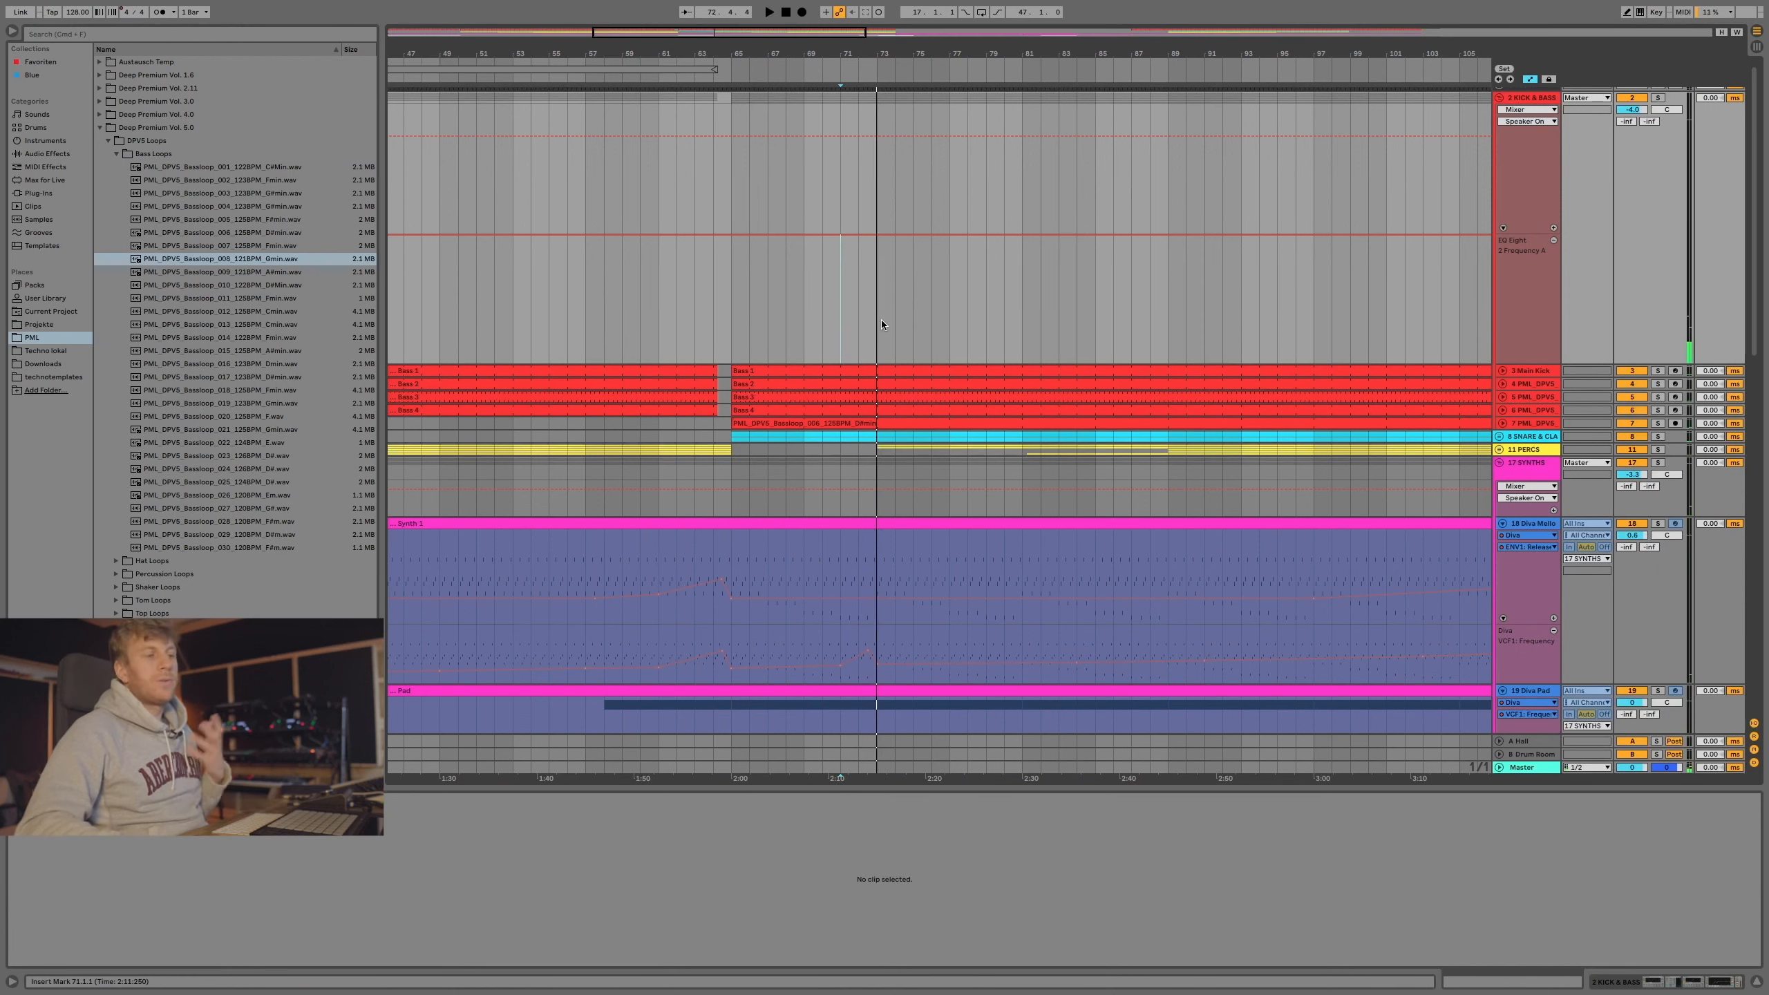
# Collapse the KICK & BASS group and fold tracks 18 and 19 in the SYNTHS group.
pyautogui.click(1500, 98)
pyautogui.scroll(1, 1421, 194)
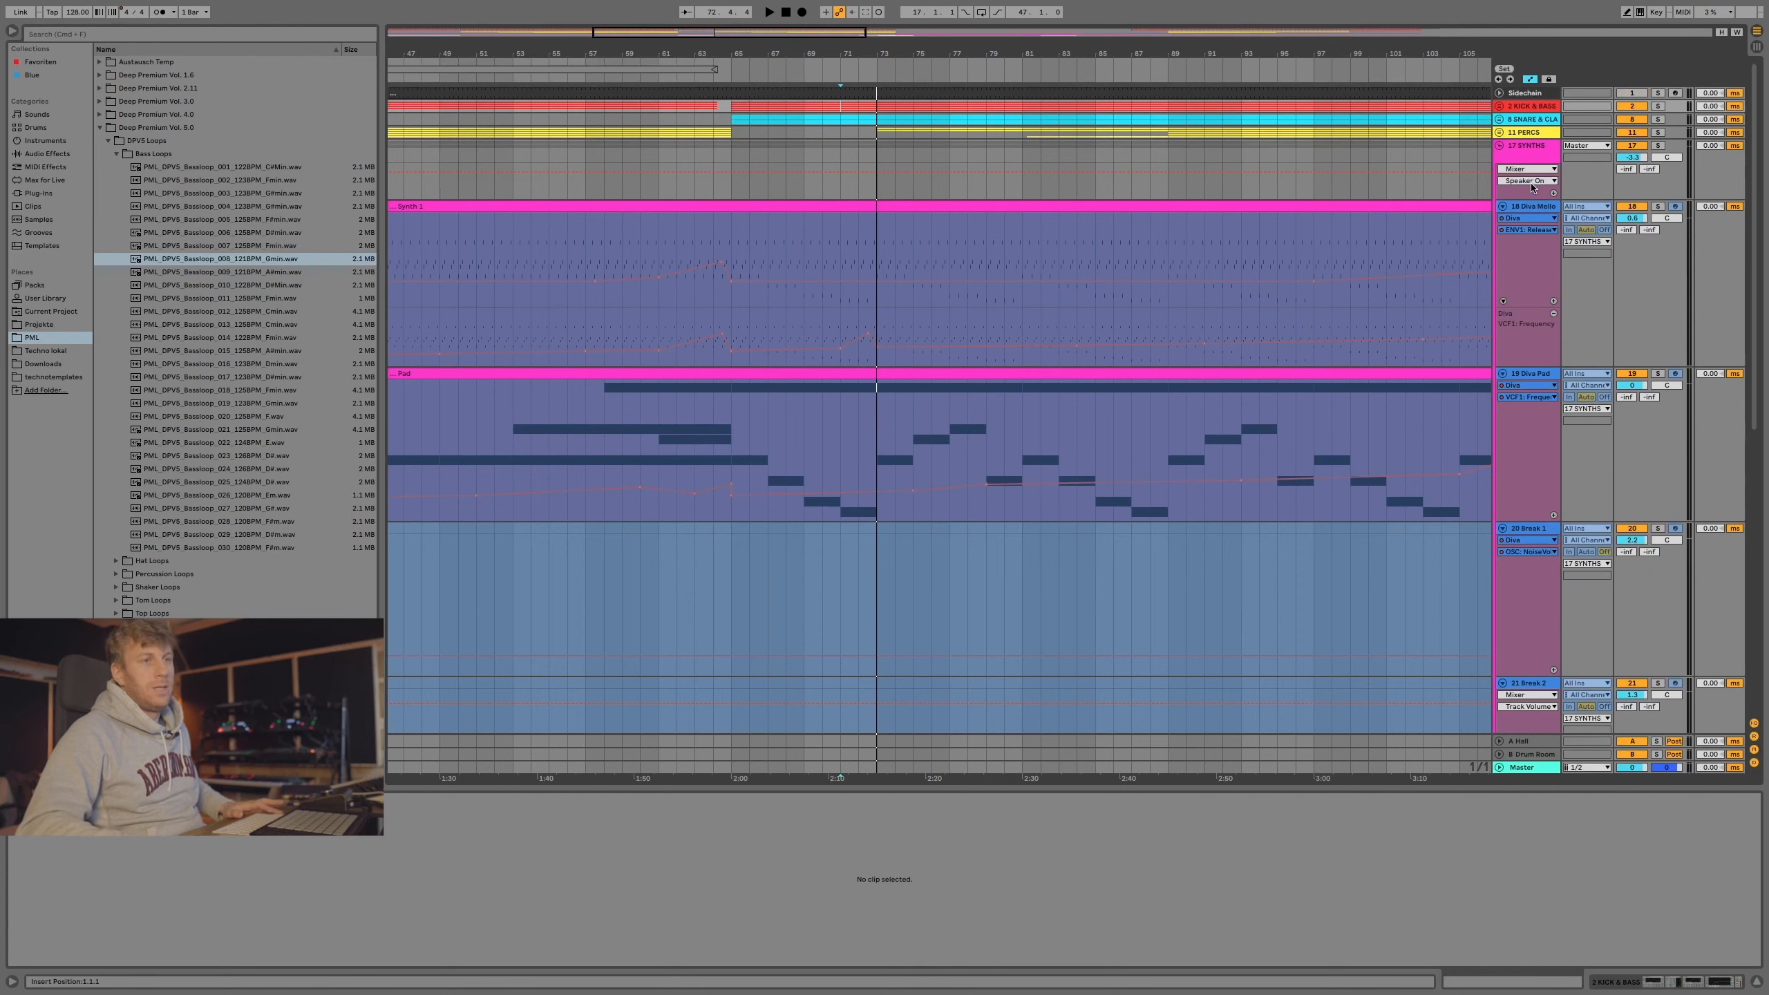
pyautogui.click(1501, 205)
pyautogui.click(1502, 219)
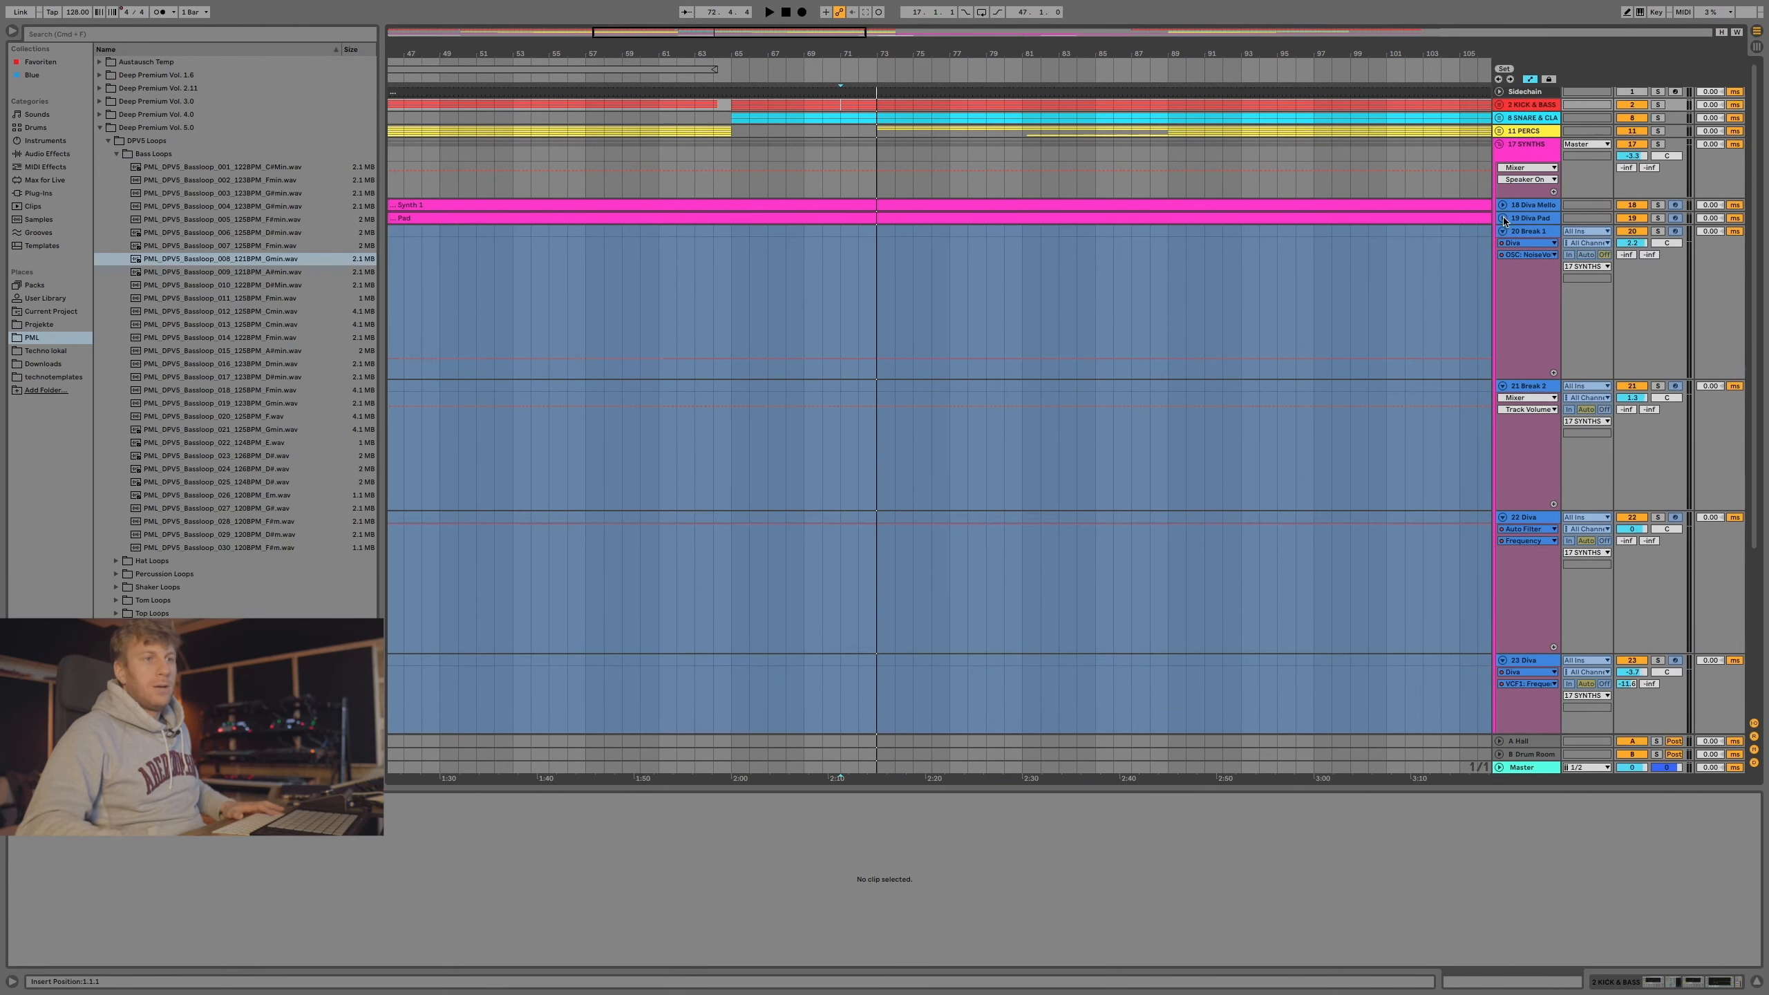
# Expand the KICK & BASS group again and display the group's audio effect chain.
pyautogui.click(1495, 102)
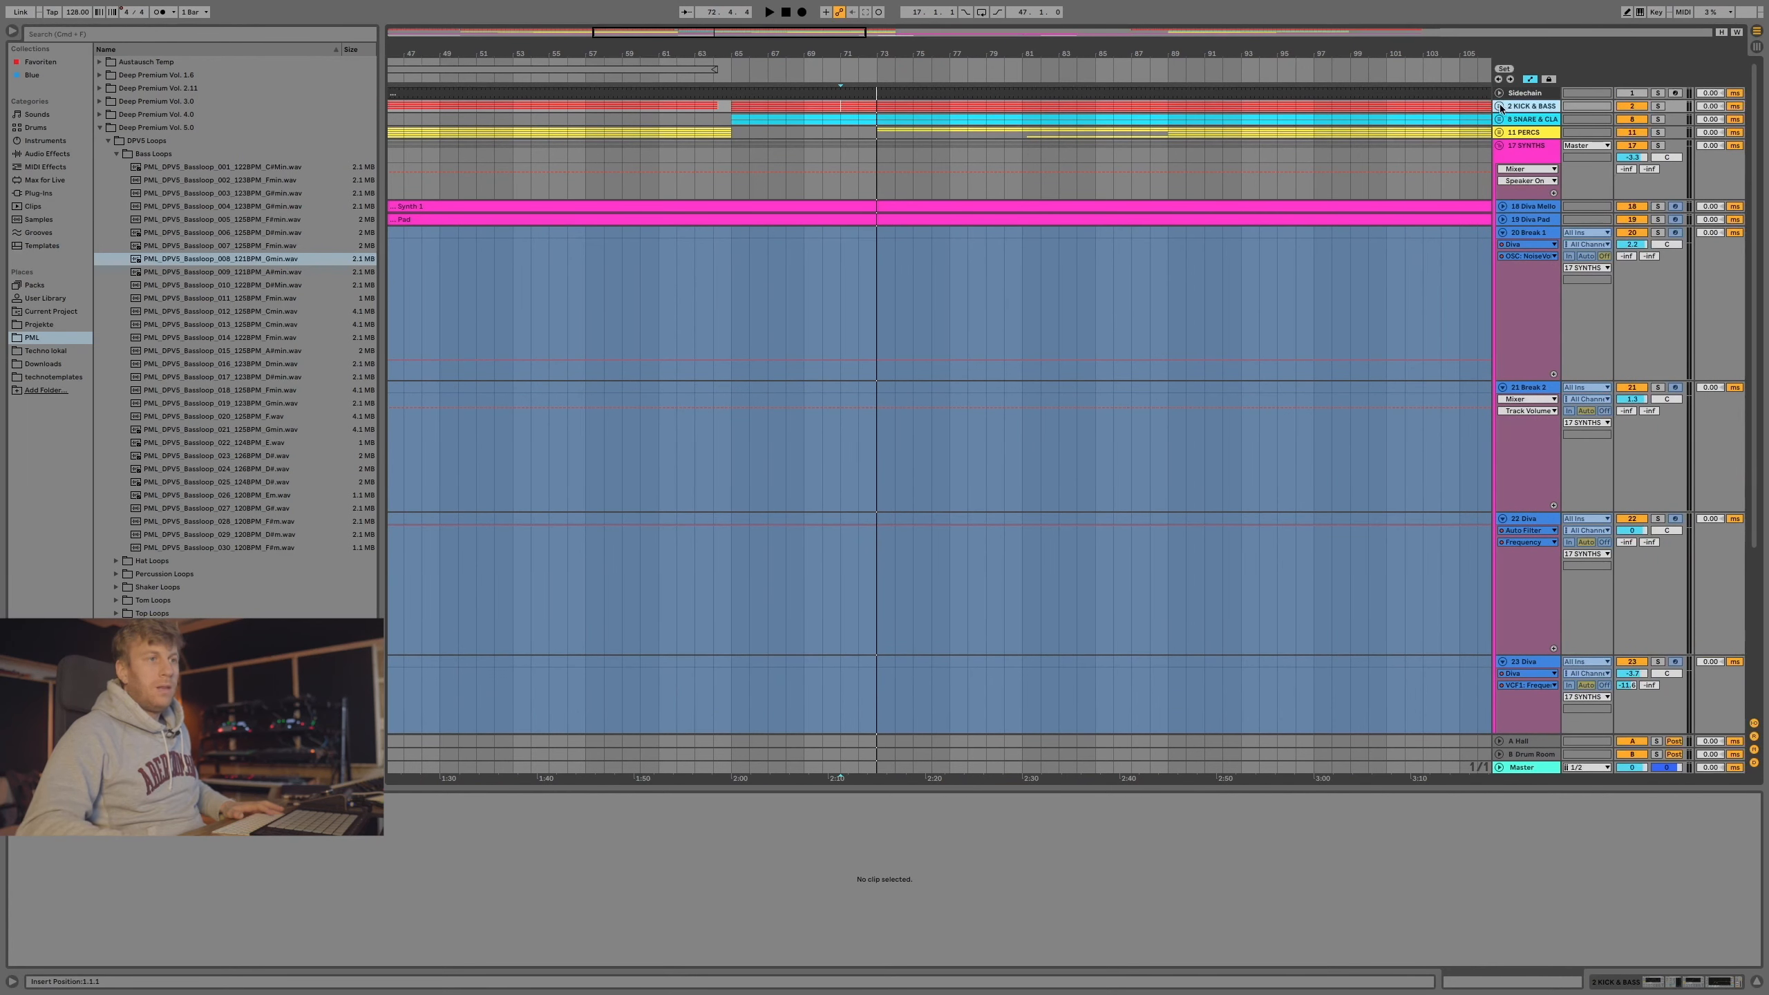
pyautogui.click(1499, 105)
pyautogui.click(1522, 109)
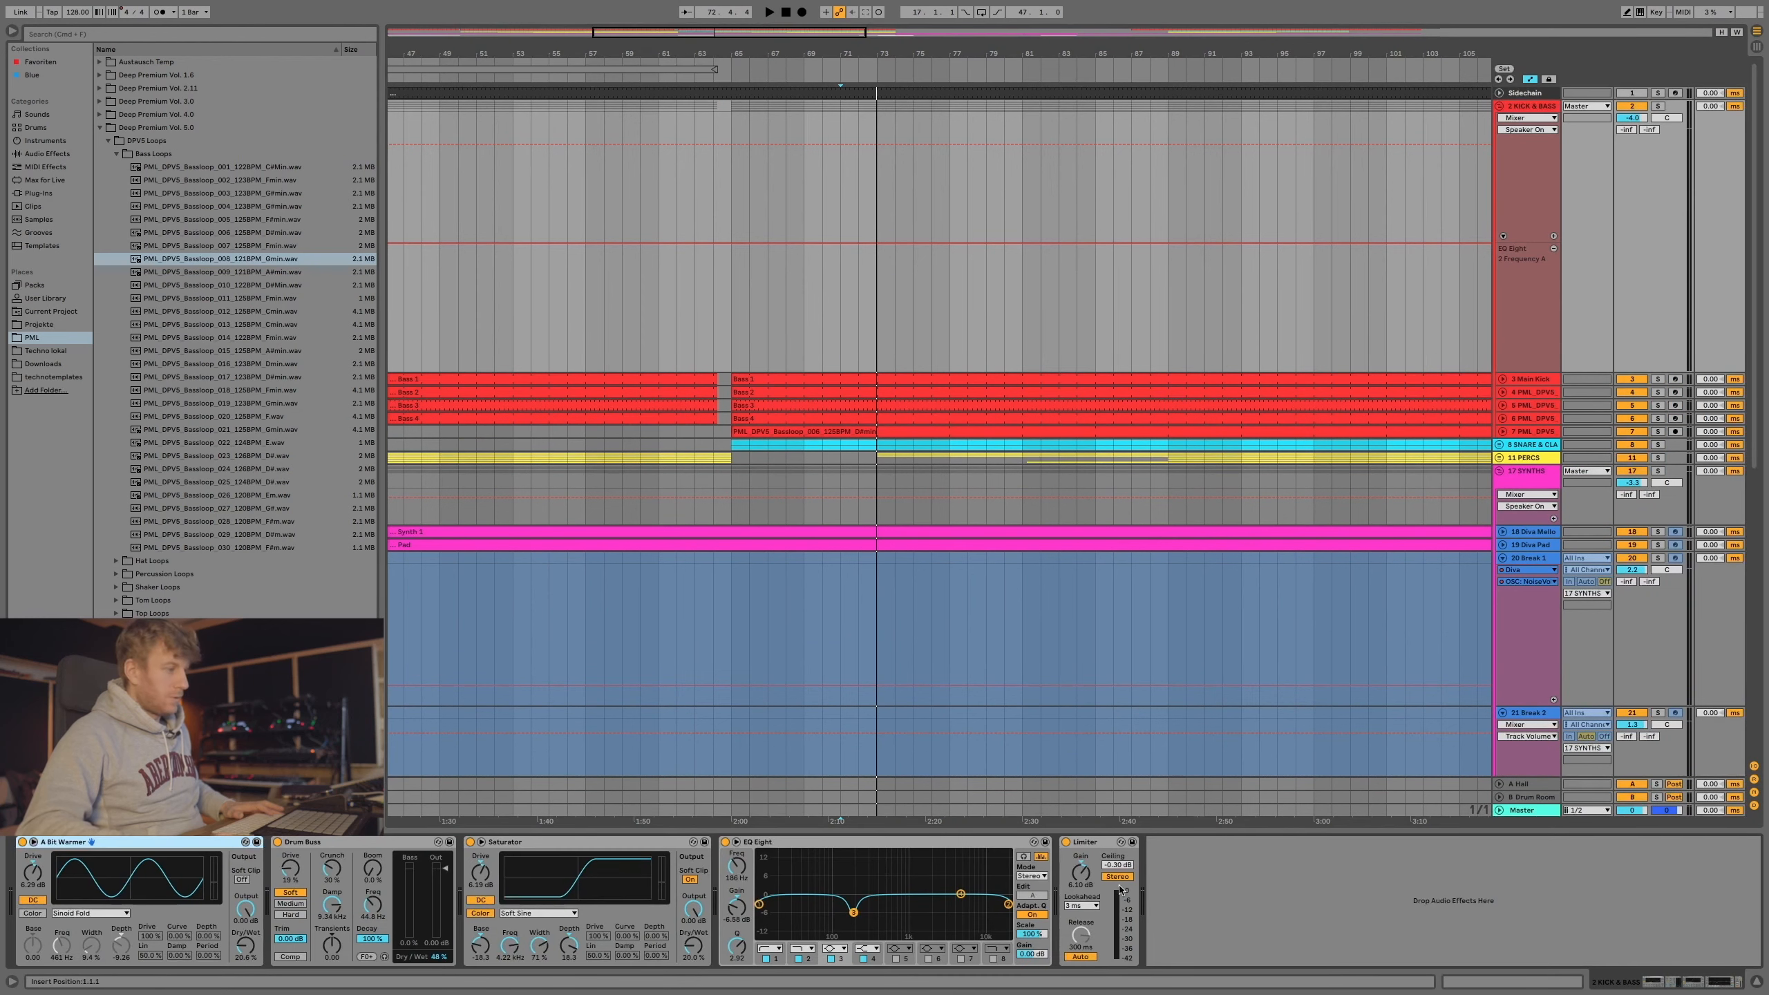